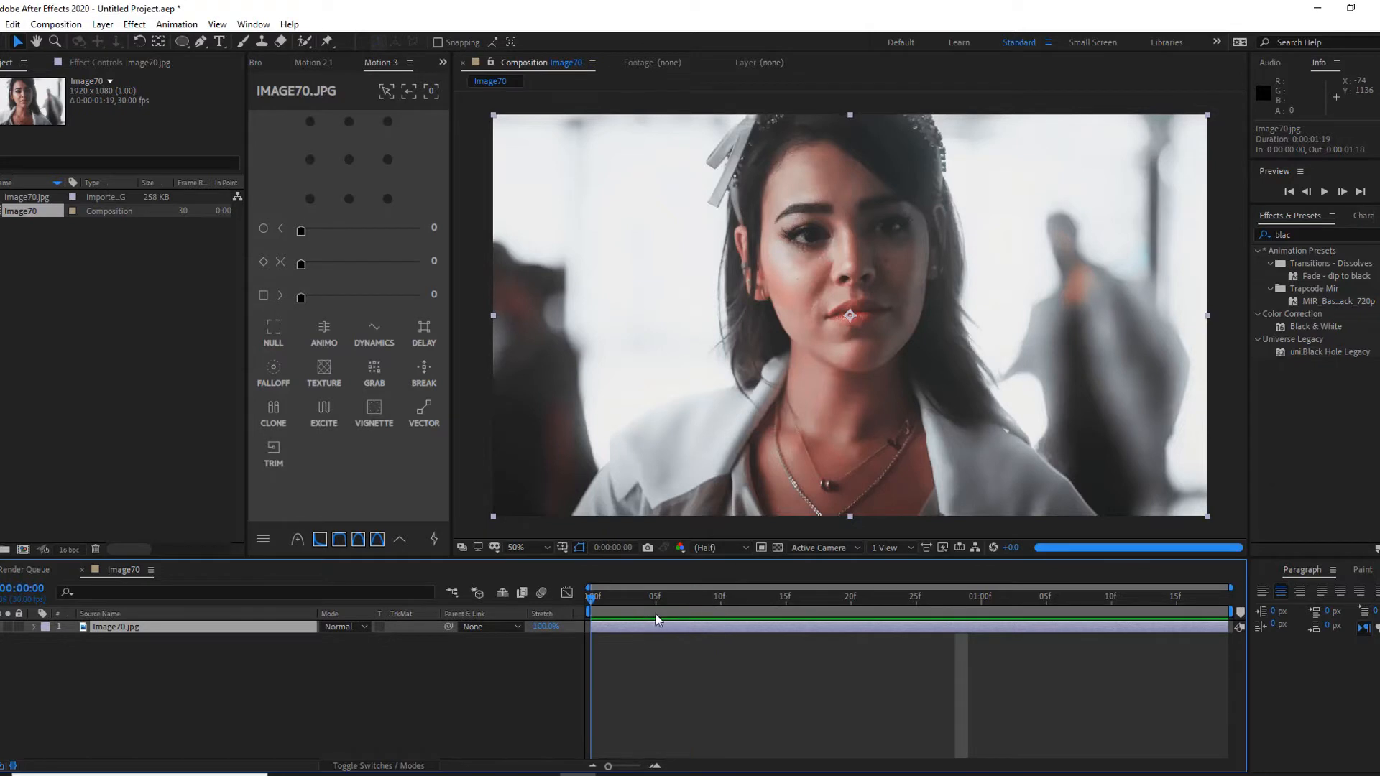
Find the Tint effect and apply it to the Image70.jpg layer.
{"action": "key", "text": "space"}
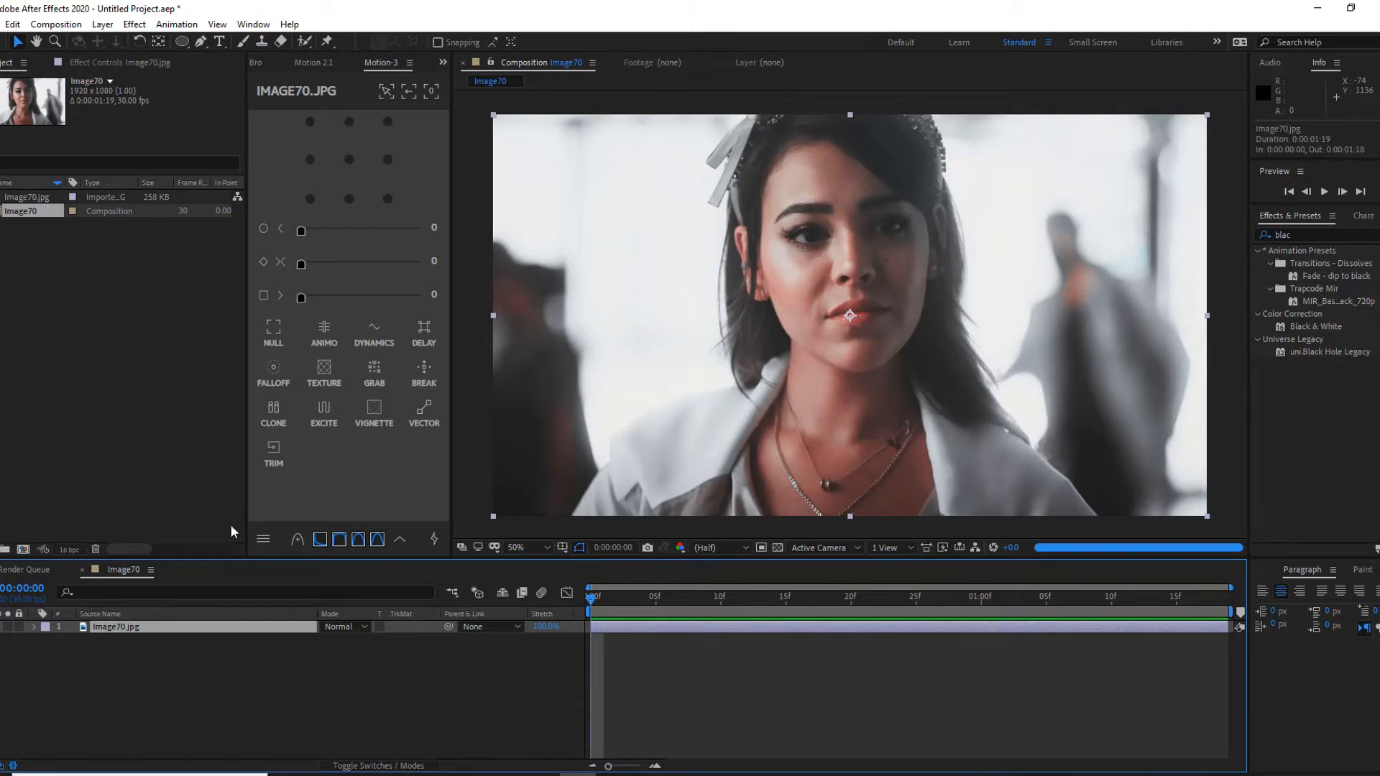
{"action": "left_click", "coordinate": [329, 668]}
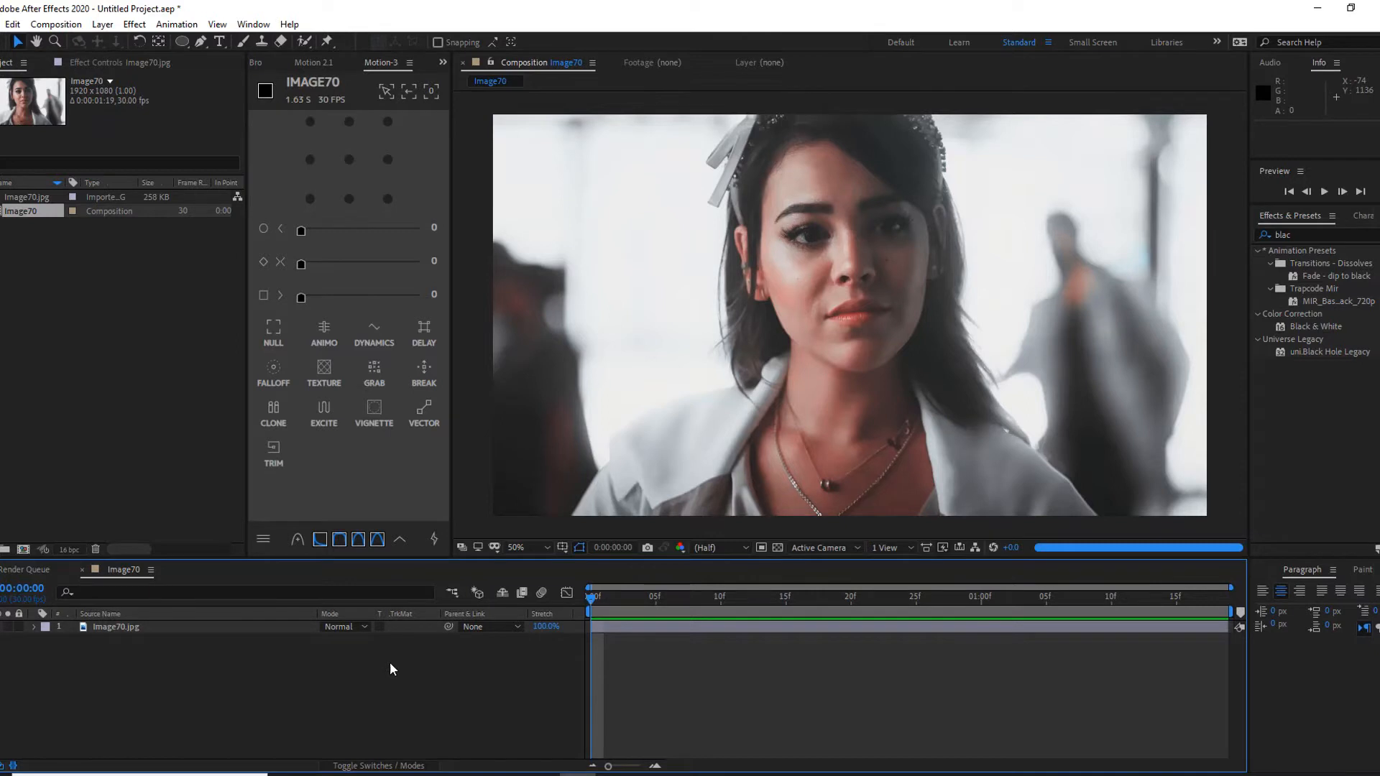
{"action": "left_click", "coordinate": [140, 627]}
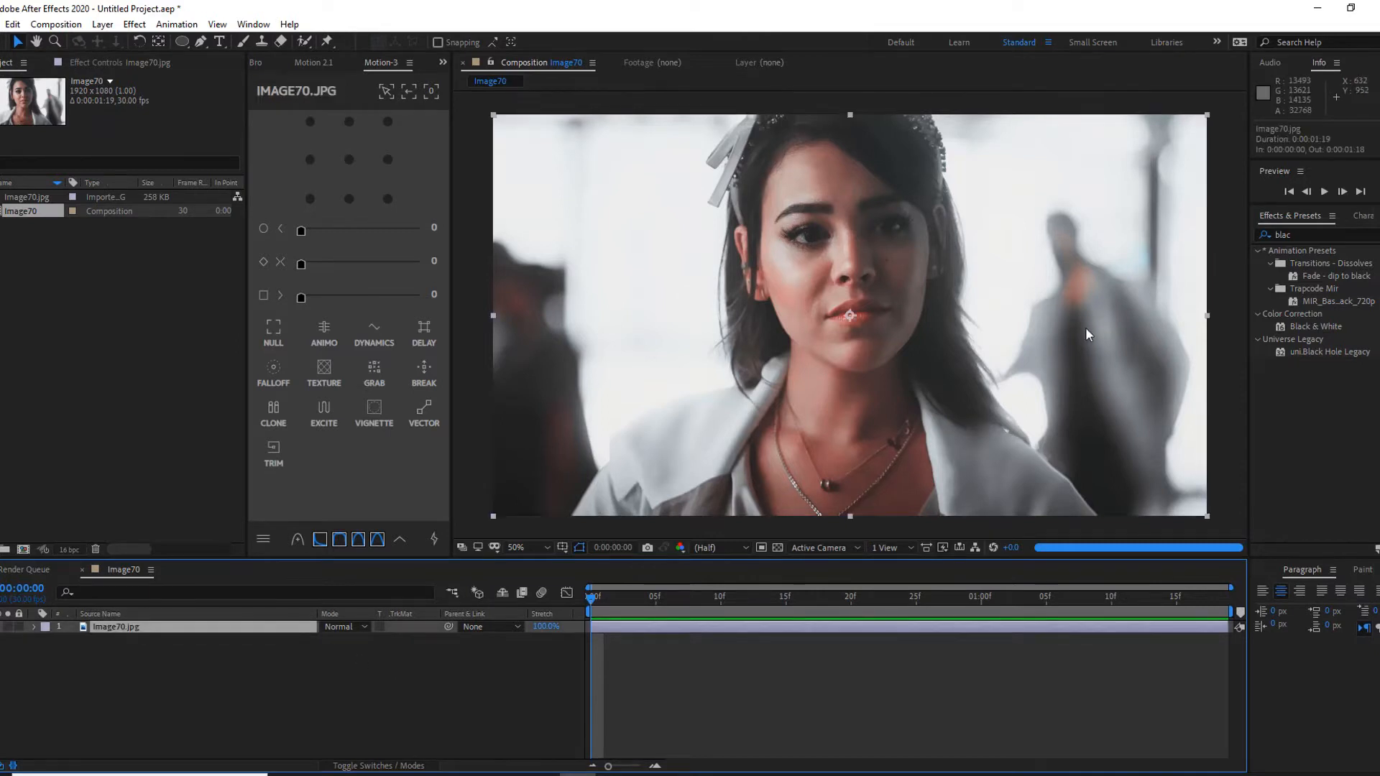
{"action": "left_click", "coordinate": [1300, 236]}
{"action": "type", "text": "tint"}
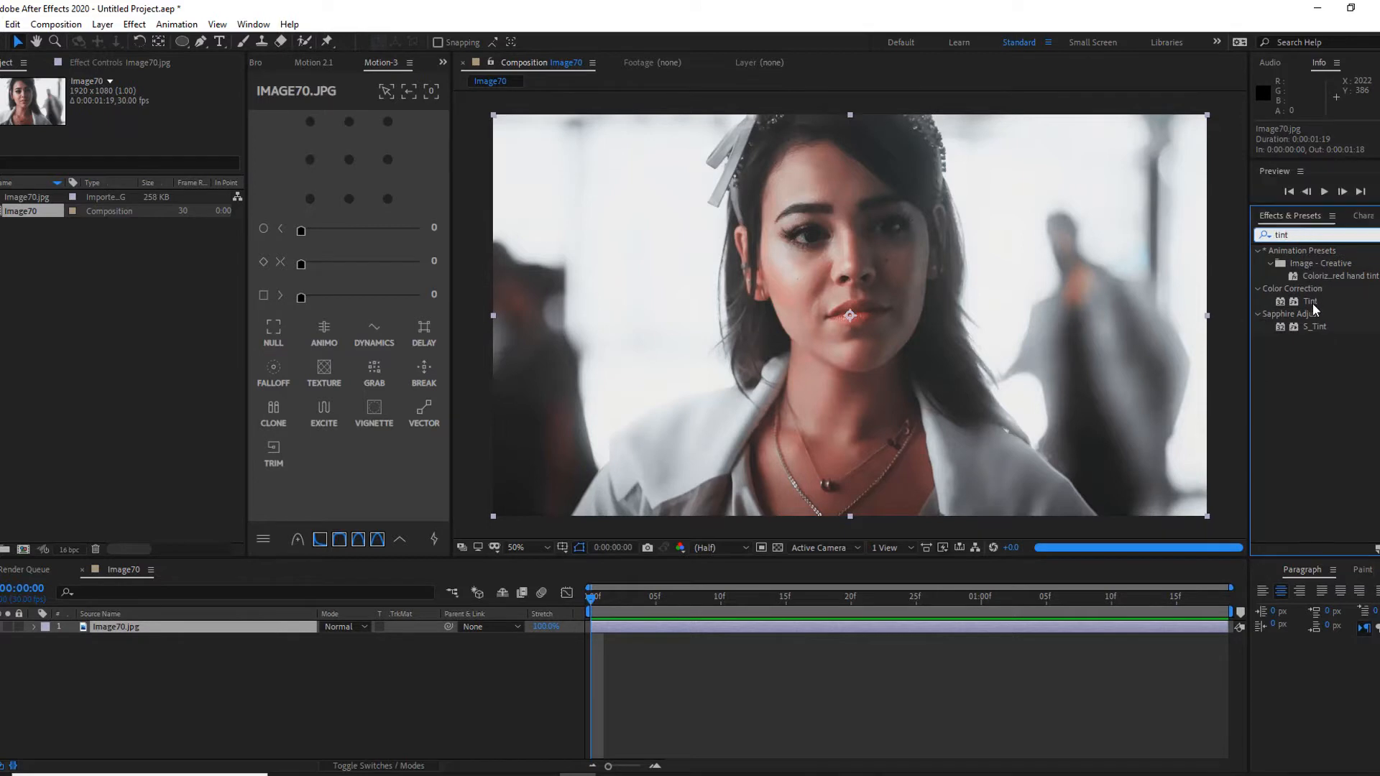
{"action": "left_click_drag", "start_coordinate": [1310, 303], "coordinate": [53, 79]}
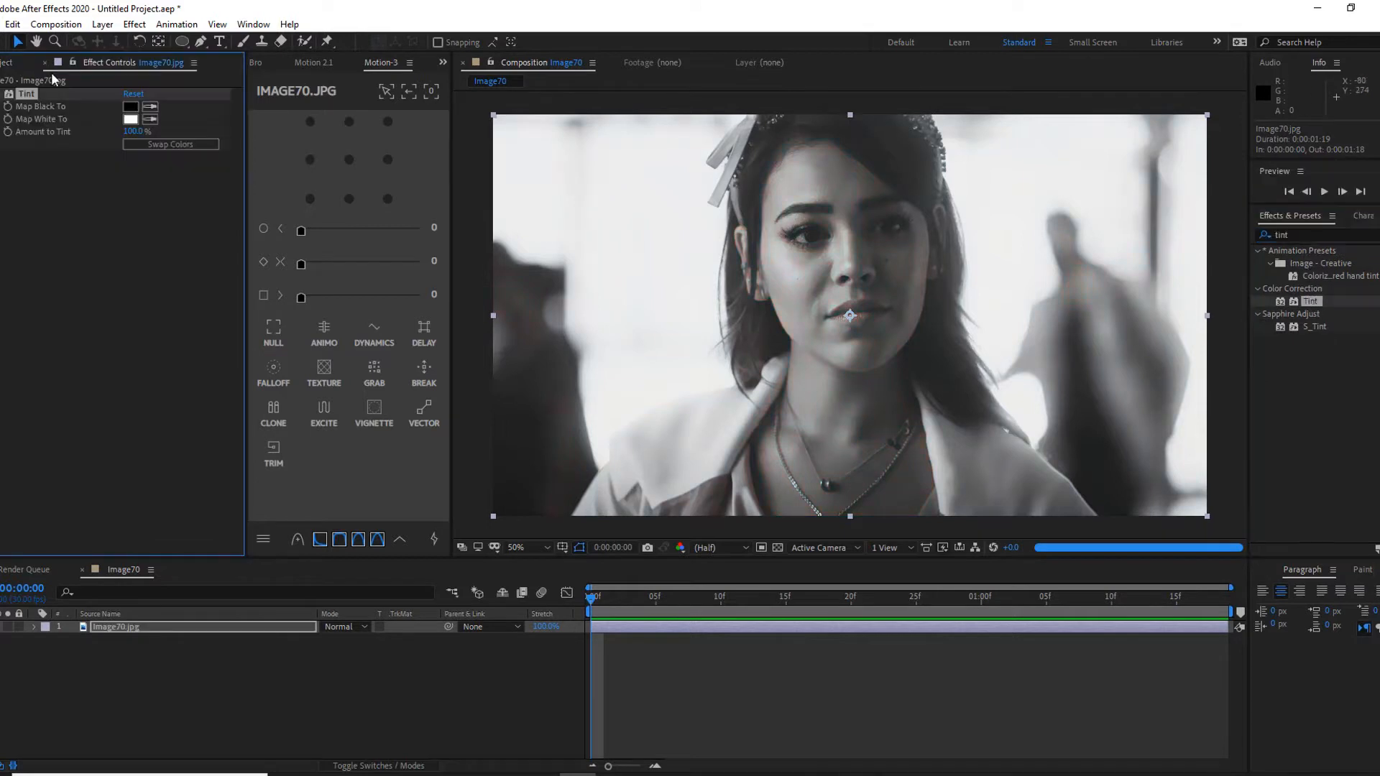
Set the Tint effect's Map White To colour to red, CF0A0A.
{"action": "left_click", "coordinate": [132, 120]}
{"action": "left_click", "coordinate": [252, 235]}
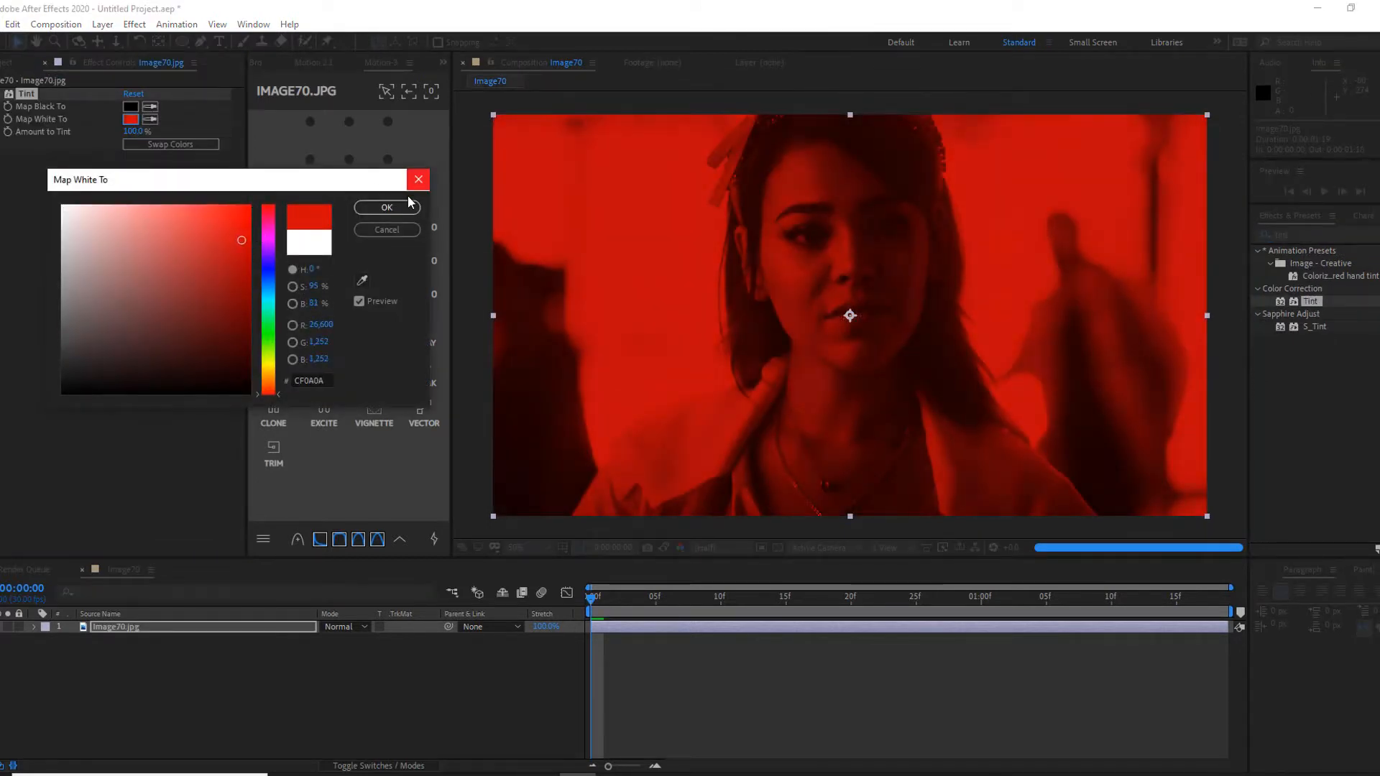
{"action": "left_click", "coordinate": [387, 207]}
{"action": "left_click_drag", "start_coordinate": [437, 606], "coordinate": [431, 611]}
{"action": "left_click", "coordinate": [431, 668]}
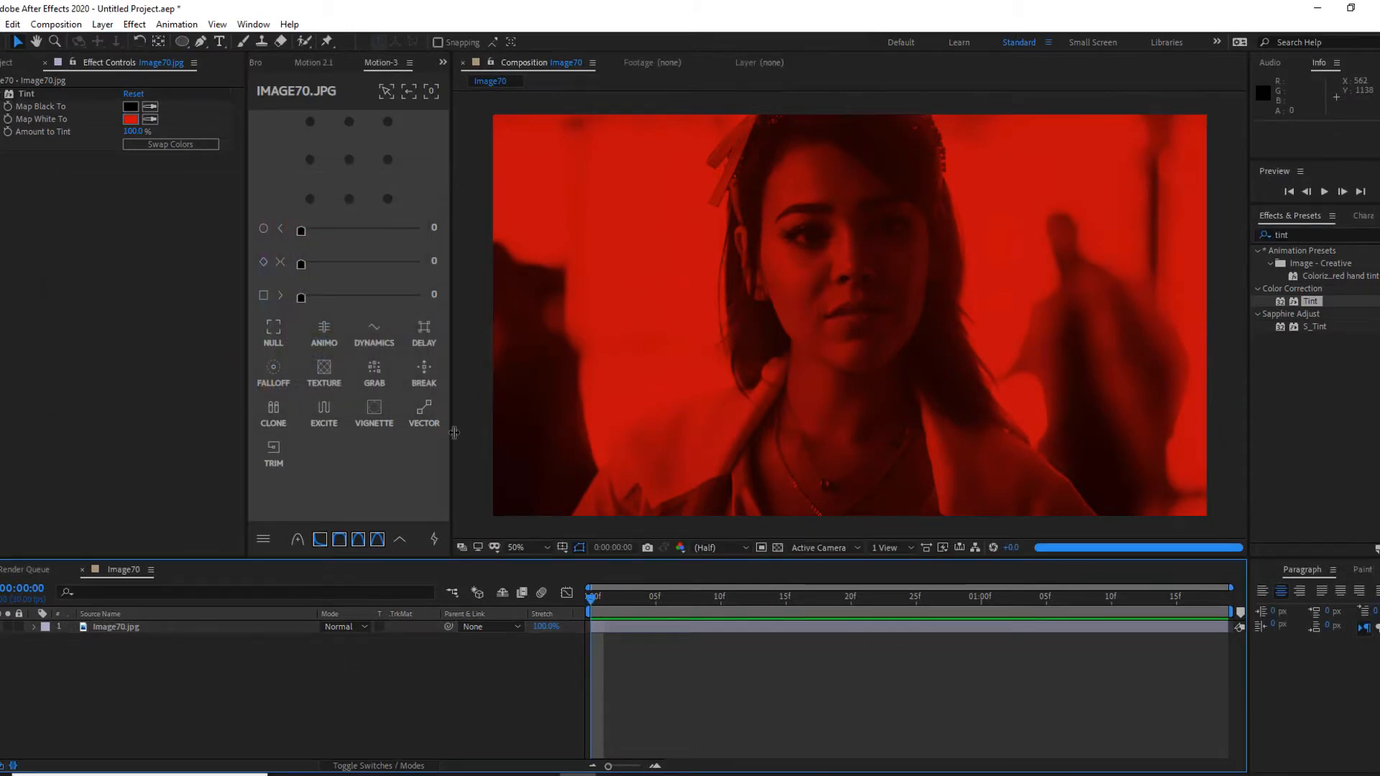
Add a horizontal text layer over the image reading "take a look".
{"action": "left_click", "coordinate": [220, 41]}
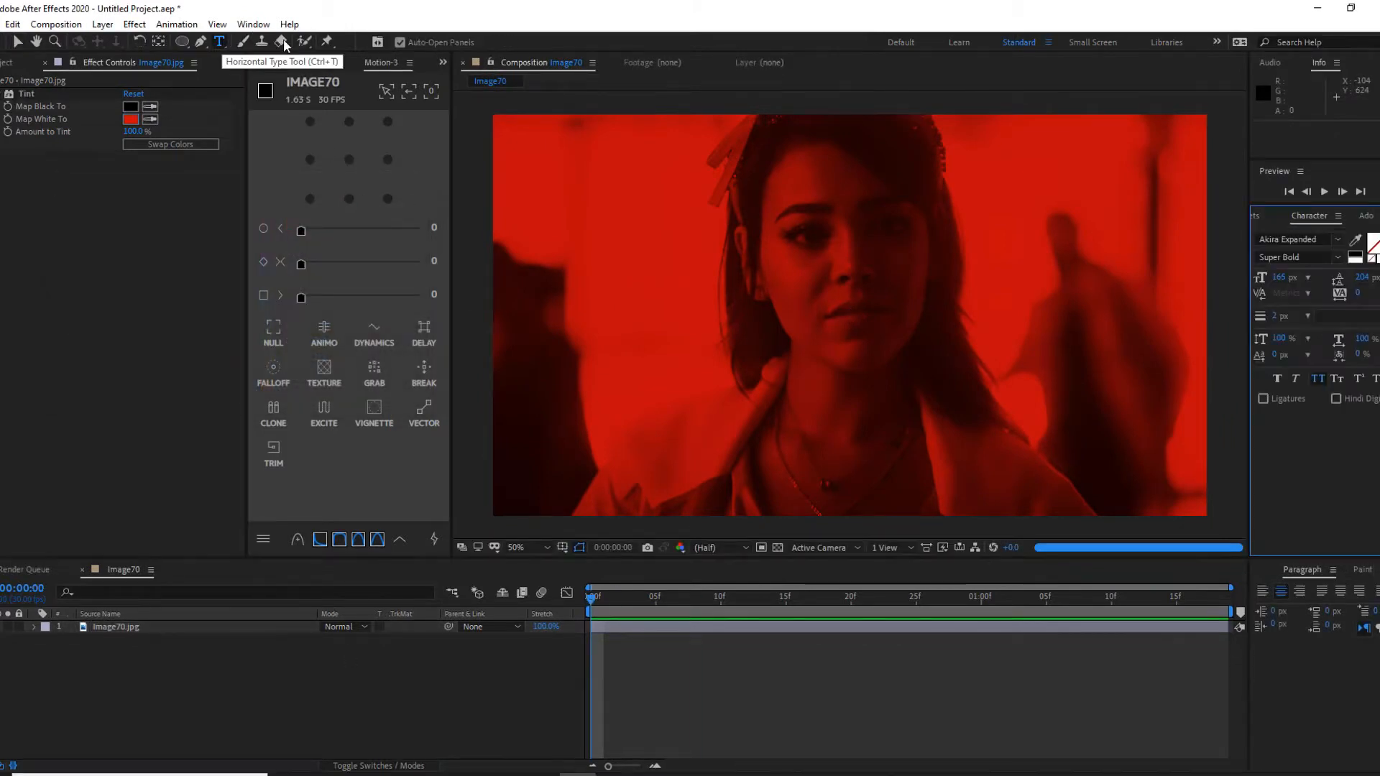
{"action": "left_click", "coordinate": [801, 295]}
{"action": "type", "text": "ta"}
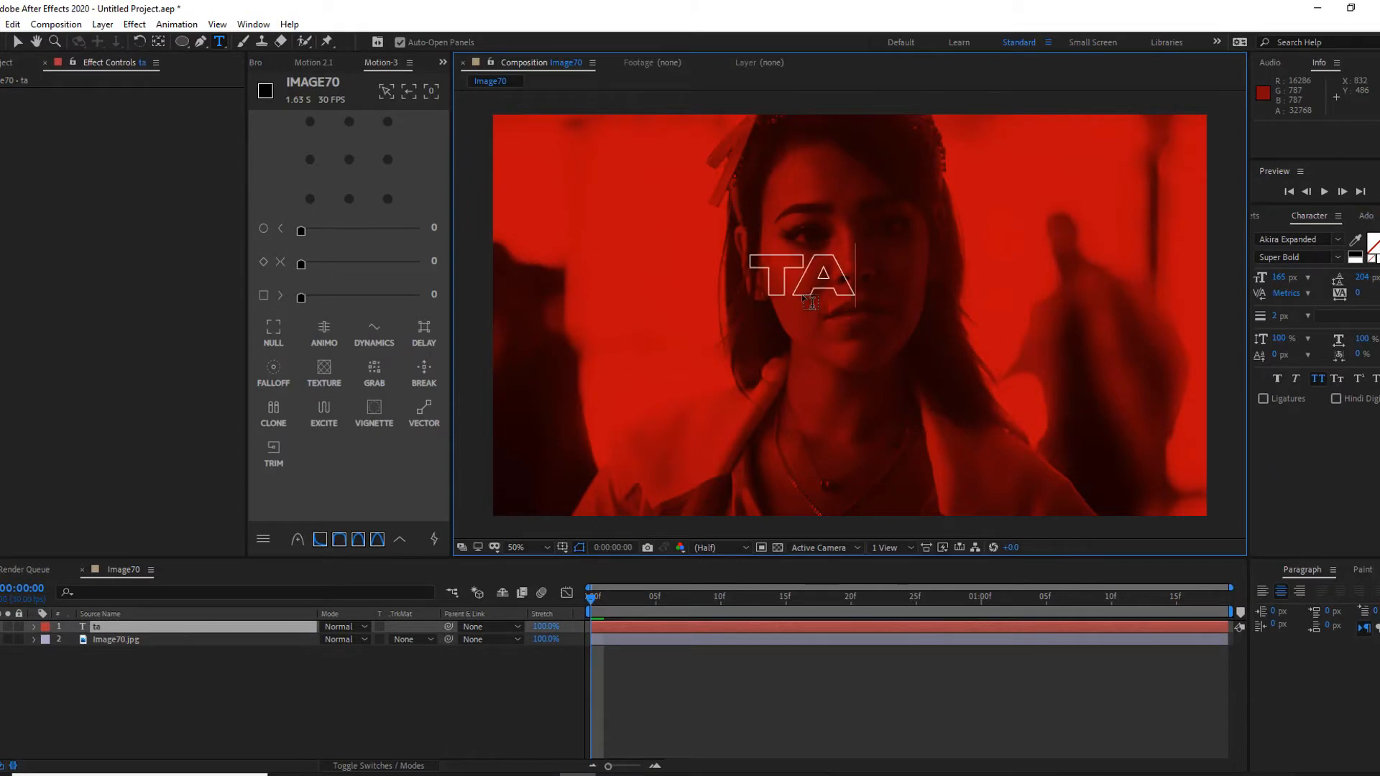
{"action": "key", "text": "Escape"}
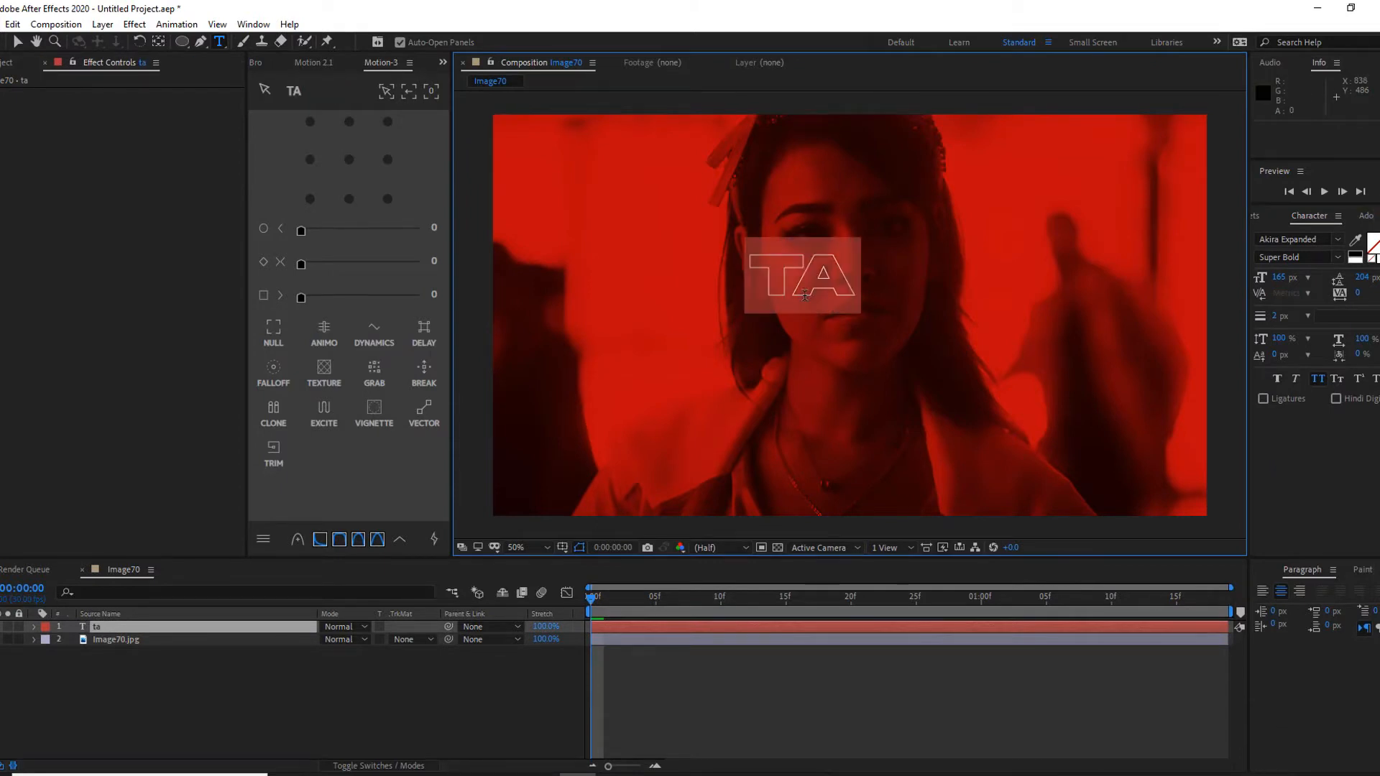
{"action": "type", "text": "more"}
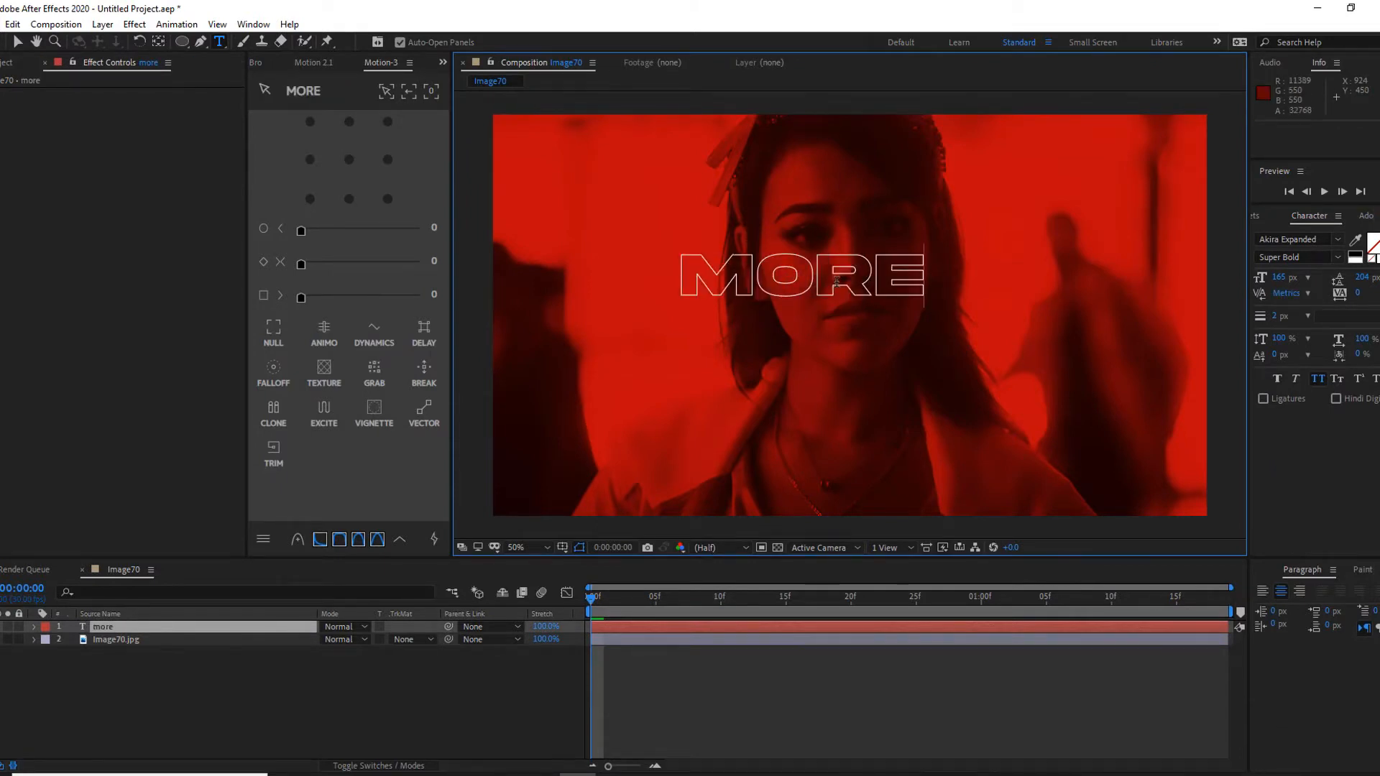
{"action": "key", "text": "Escape"}
{"action": "double_click", "coordinate": [837, 283]}
{"action": "type", "text": "take a"}
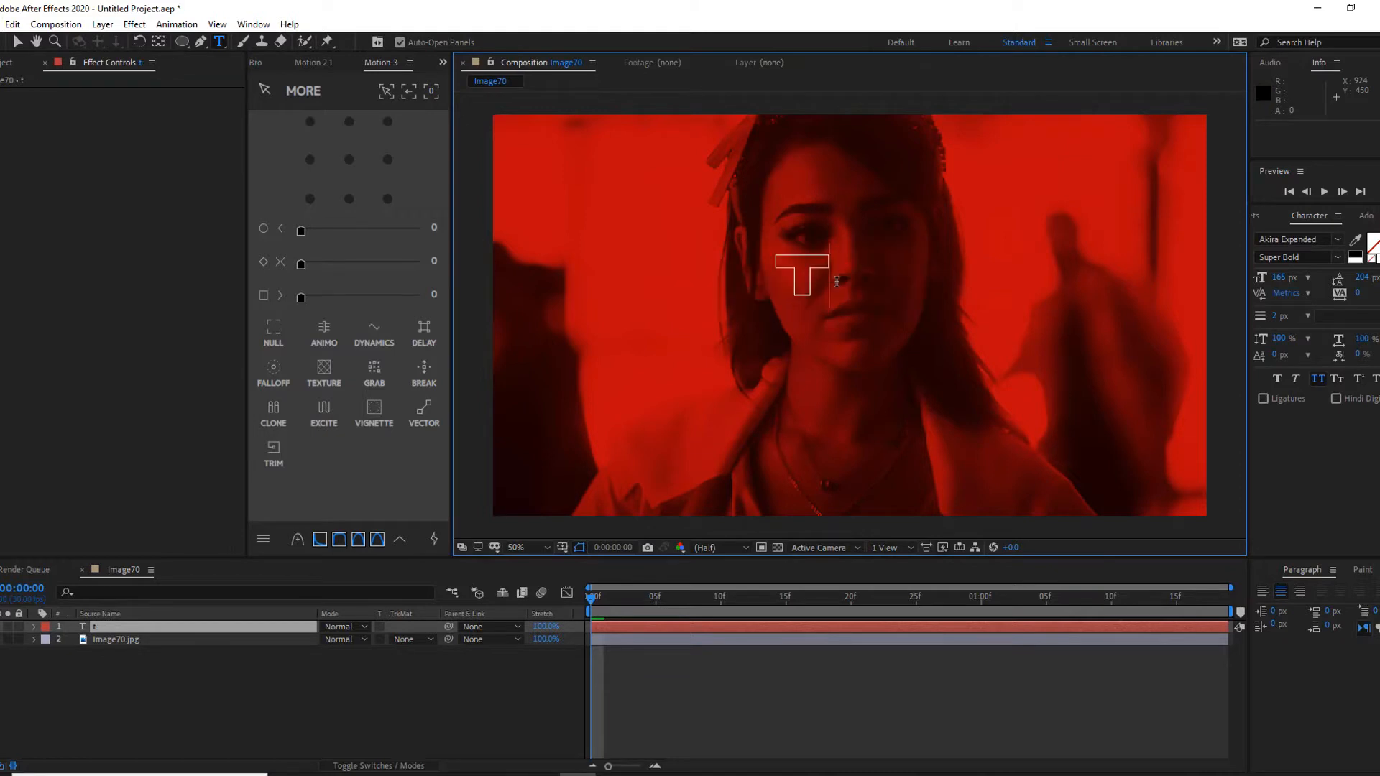
{"action": "type", "text": " look"}
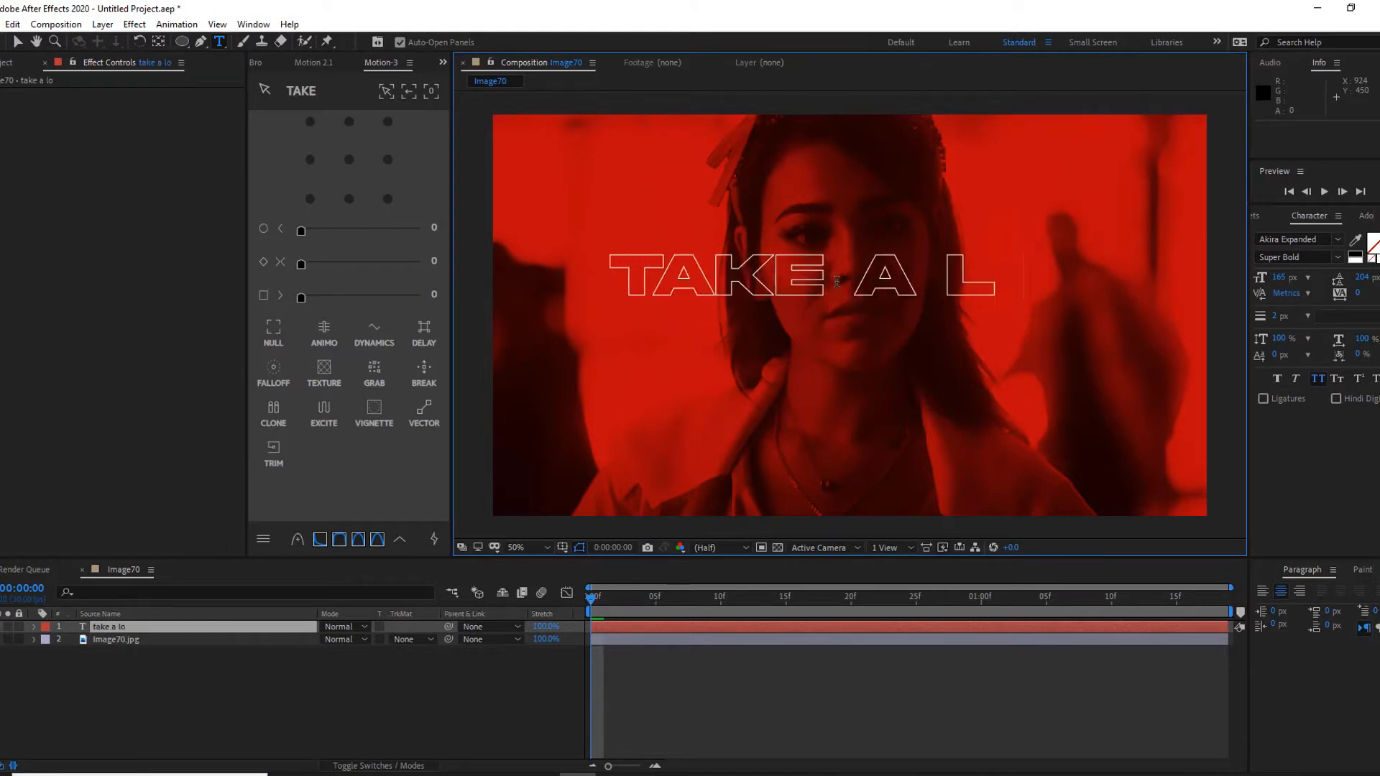
{"action": "key", "text": "Escape"}
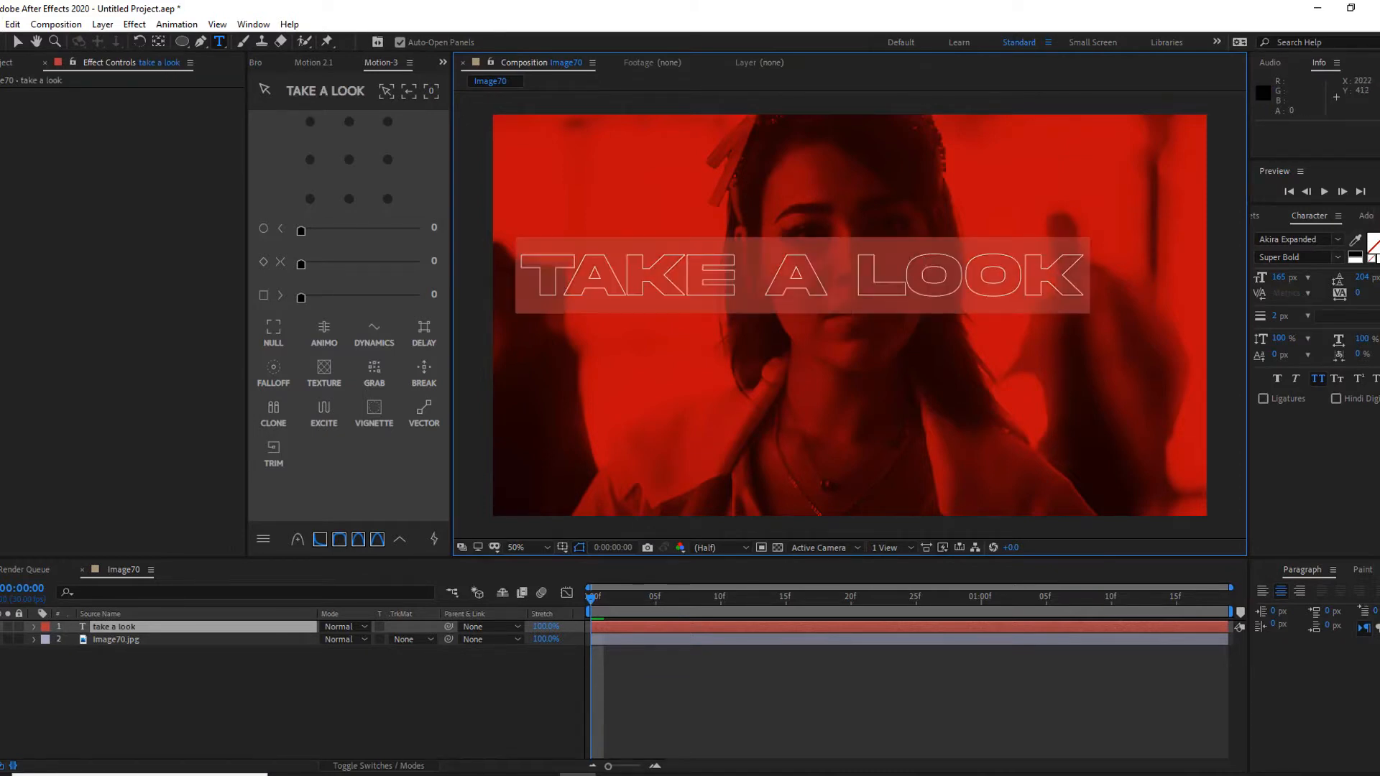
Swap the text's fill and stroke for a solid white fill and set the font size to 110 px.
{"action": "left_click", "coordinate": [1378, 239]}
{"action": "left_click_drag", "start_coordinate": [1282, 277], "coordinate": [1241, 276]}
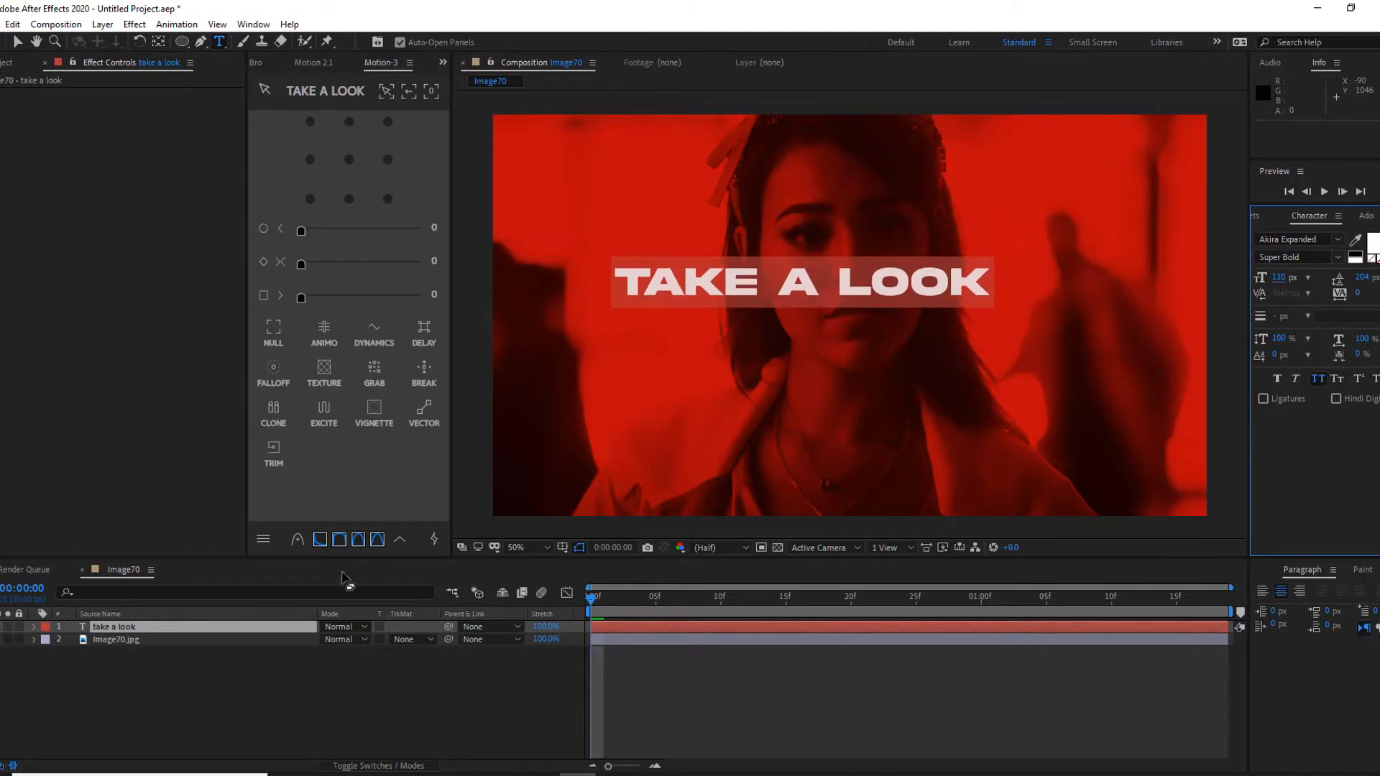
{"action": "left_click", "coordinate": [286, 627]}
Centre the text layer's anchor point and align the layer to the composition's horizontal and vertical centre.
{"action": "left_click", "coordinate": [347, 159]}
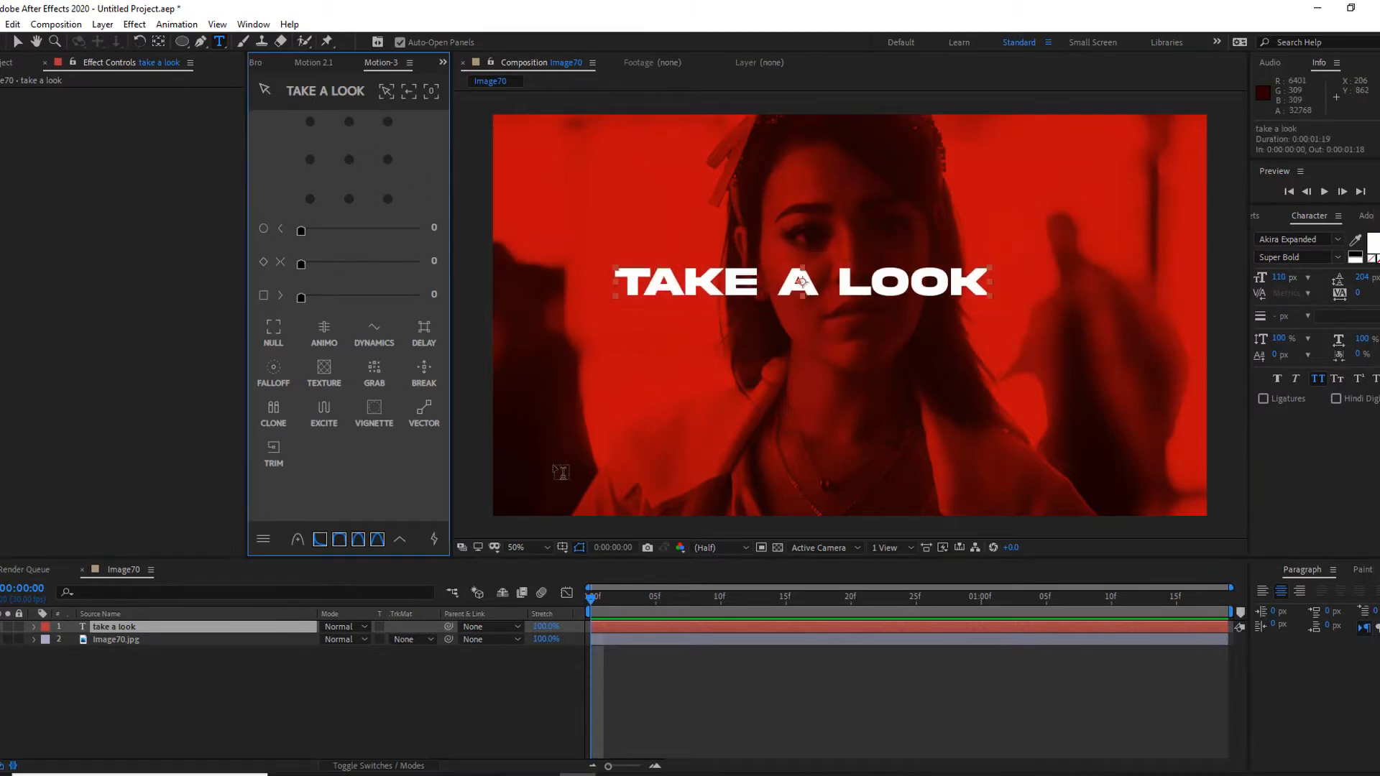
{"action": "left_click", "coordinate": [1374, 570]}
{"action": "left_click", "coordinate": [1319, 597]}
{"action": "left_click", "coordinate": [1290, 606]}
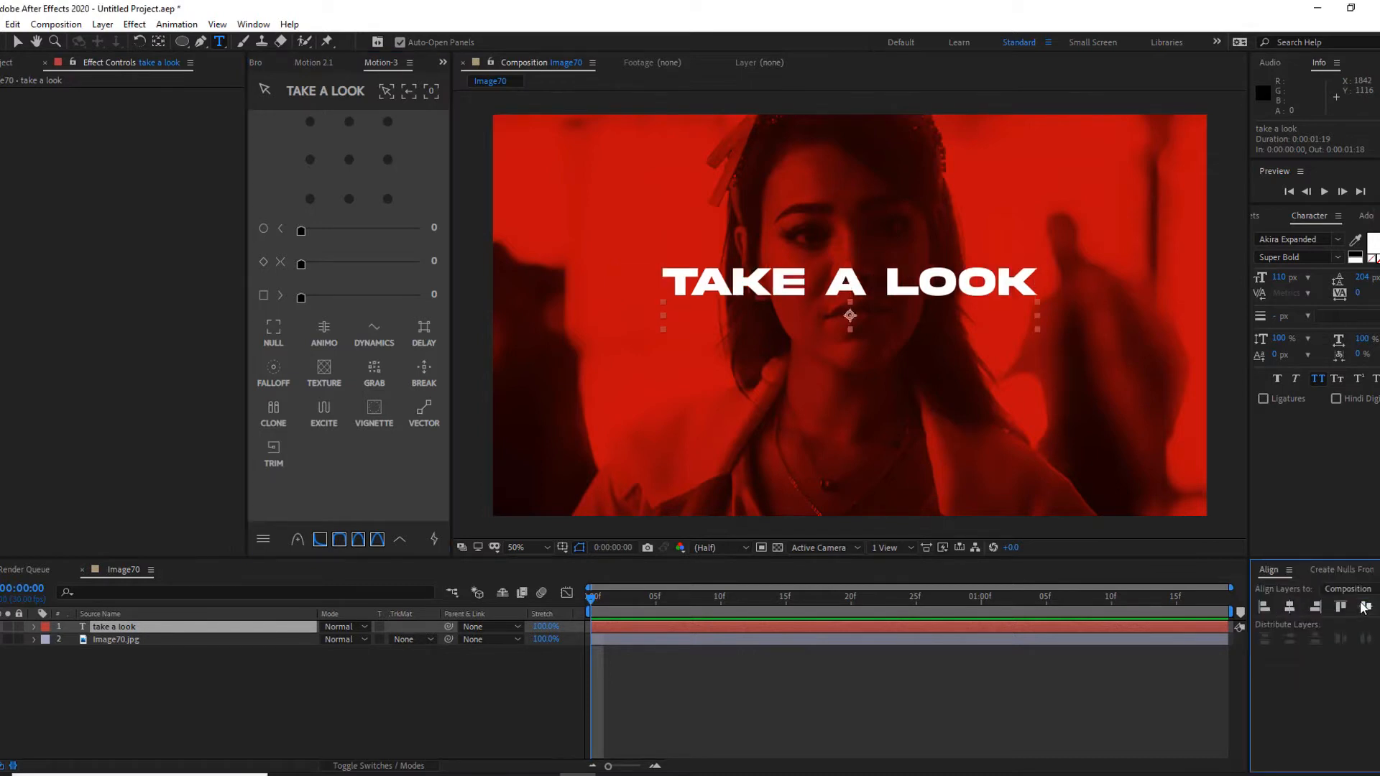
{"action": "left_click", "coordinate": [1365, 608]}
{"action": "left_click", "coordinate": [392, 683]}
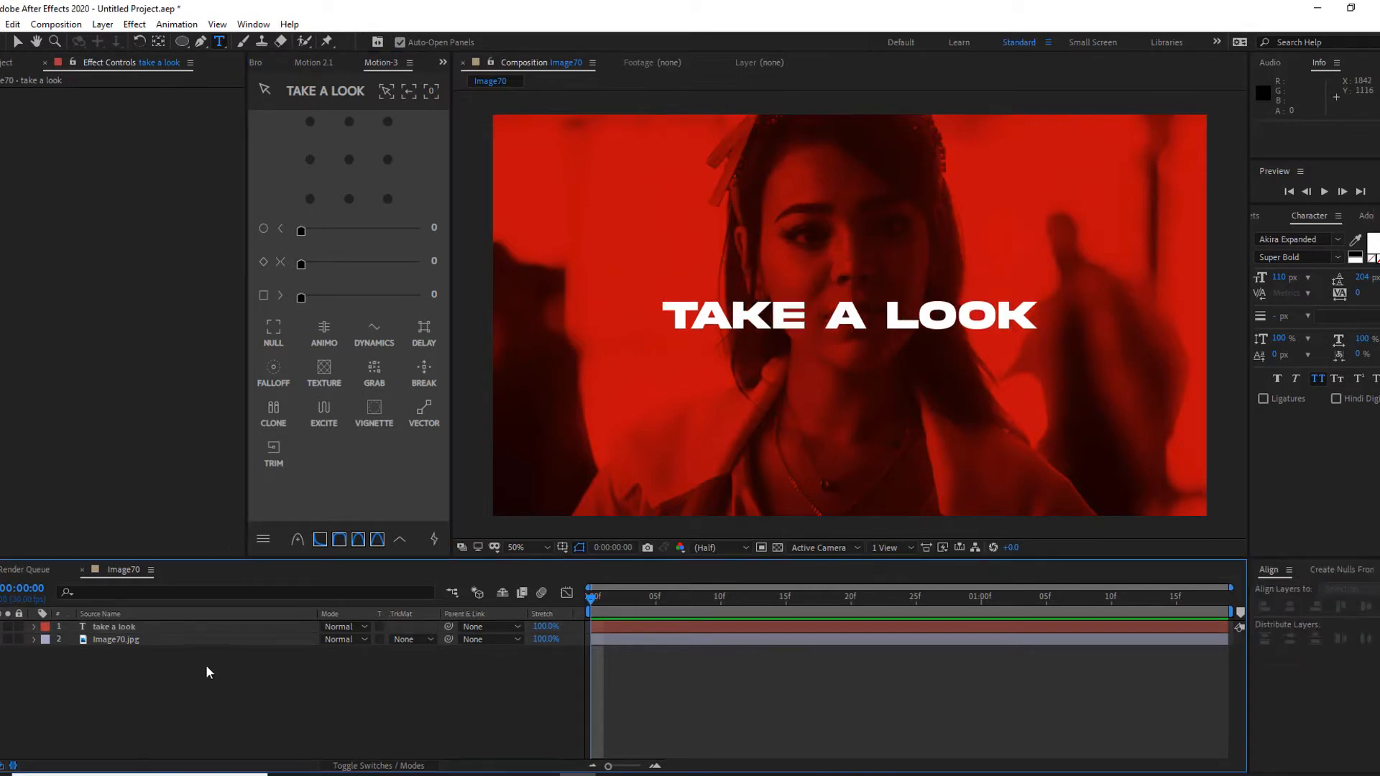
Apply the FFX animation preset from the More Tutorial 02 folder to the "take a look" layer and preview it.
{"action": "left_click", "coordinate": [148, 626]}
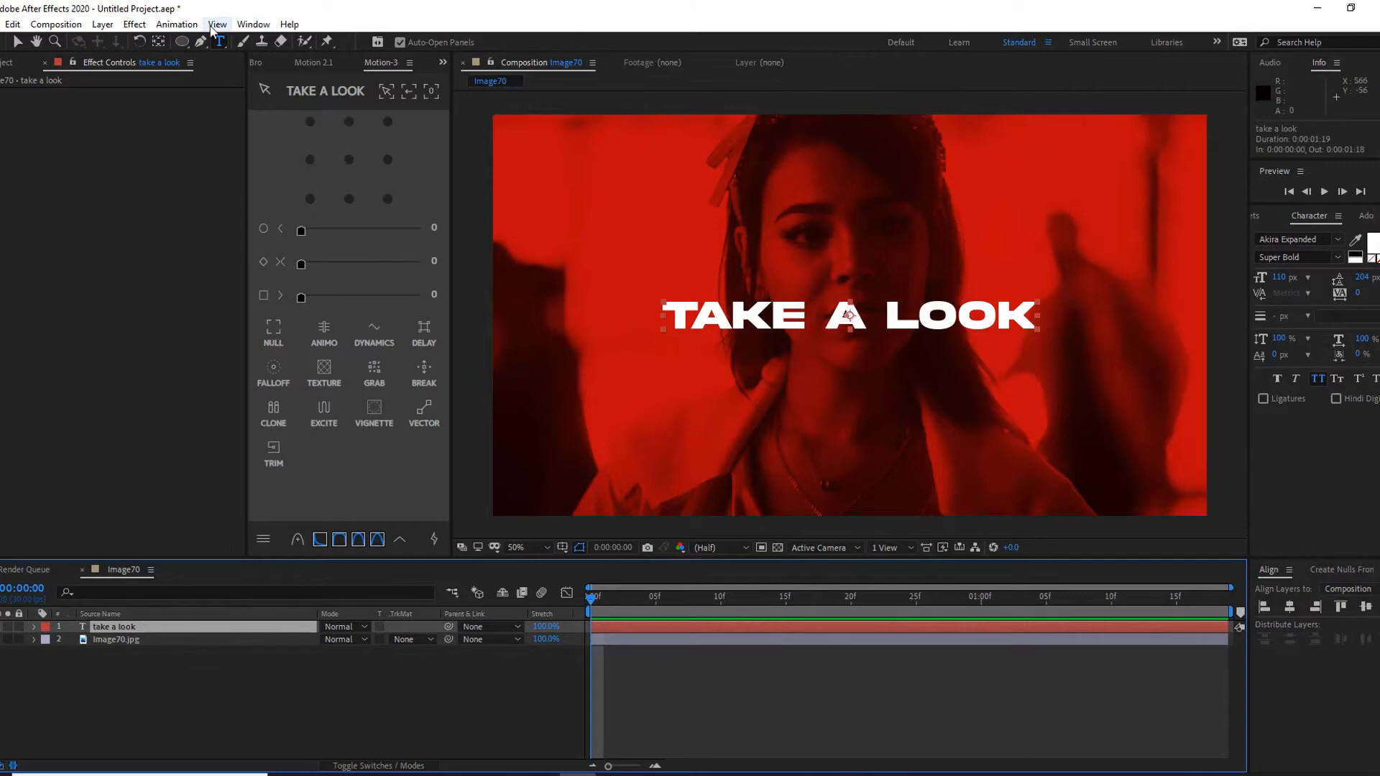
{"action": "left_click", "coordinate": [179, 26]}
{"action": "left_click", "coordinate": [201, 64]}
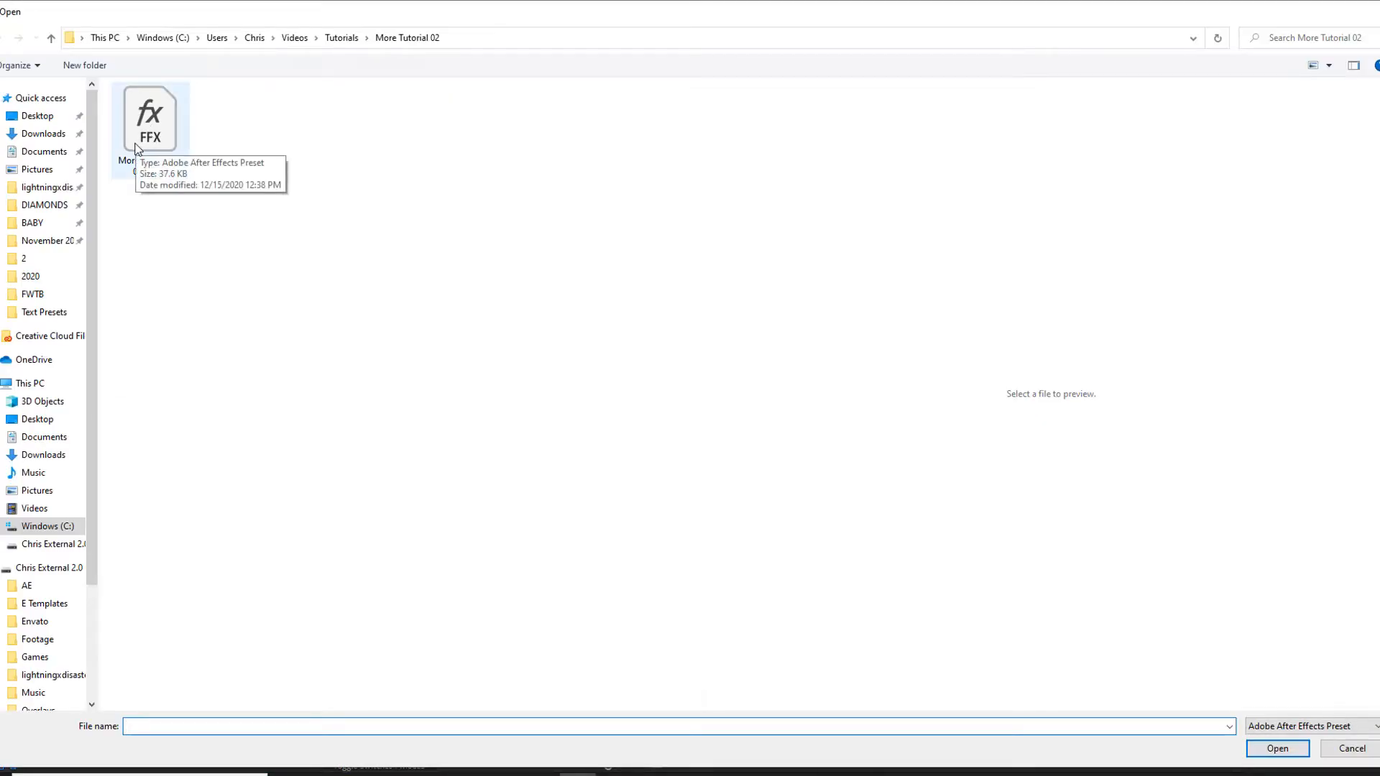
{"action": "double_click", "coordinate": [136, 148]}
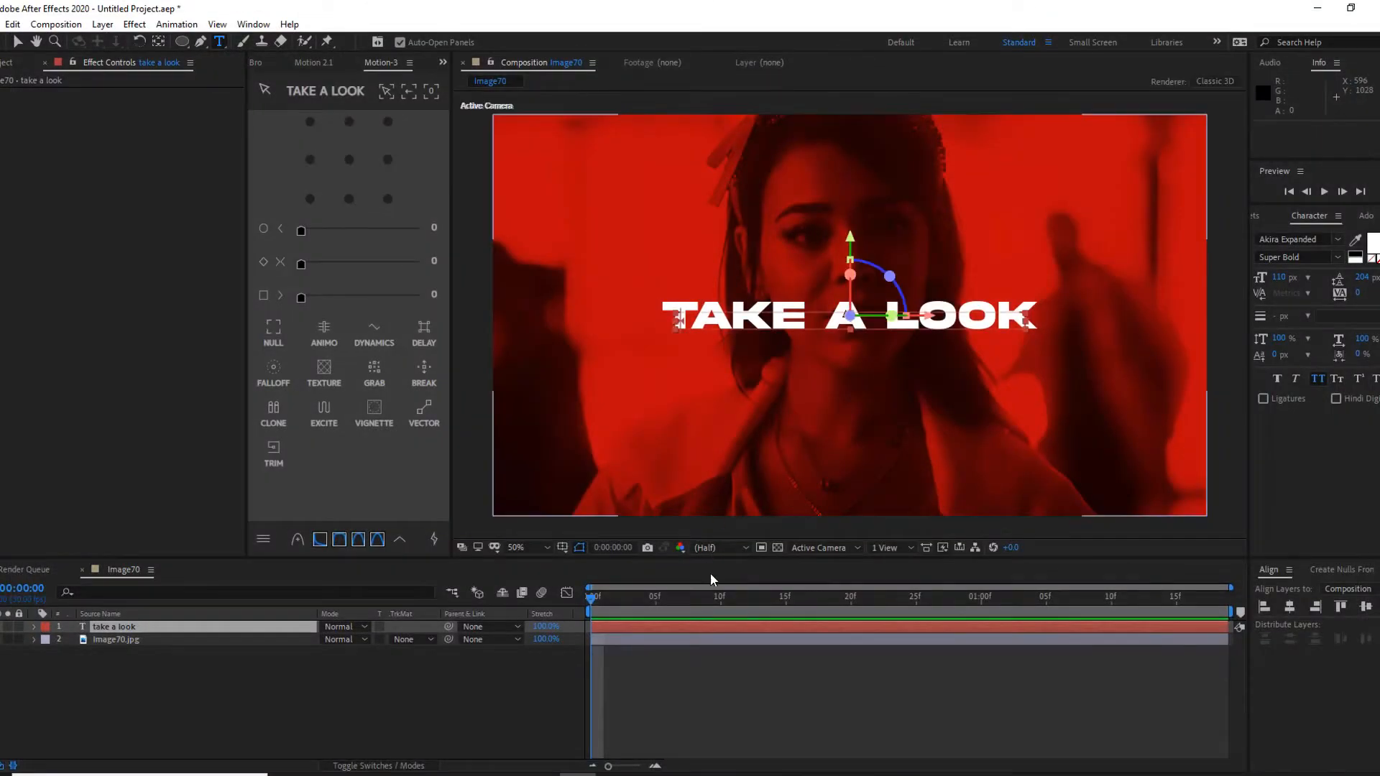
{"action": "key", "text": "space"}
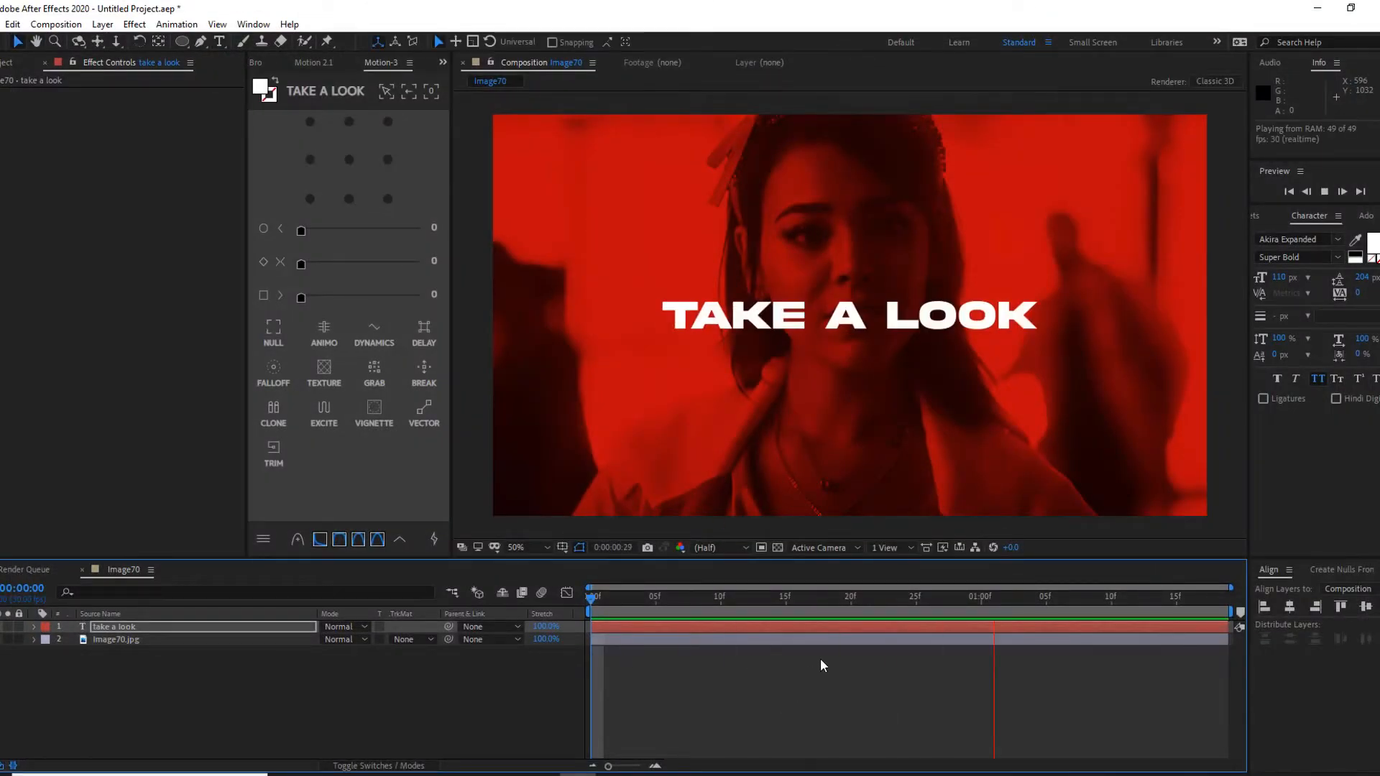
{"action": "key", "text": "space"}
Reveal the text layer's Range Selector Offset keyframes and move the end keyframe to 0:00:01:01.
{"action": "key", "text": "u"}
{"action": "left_click_drag", "start_coordinate": [737, 650], "coordinate": [994, 648]}
{"action": "left_click_drag", "start_coordinate": [955, 601], "coordinate": [903, 609]}
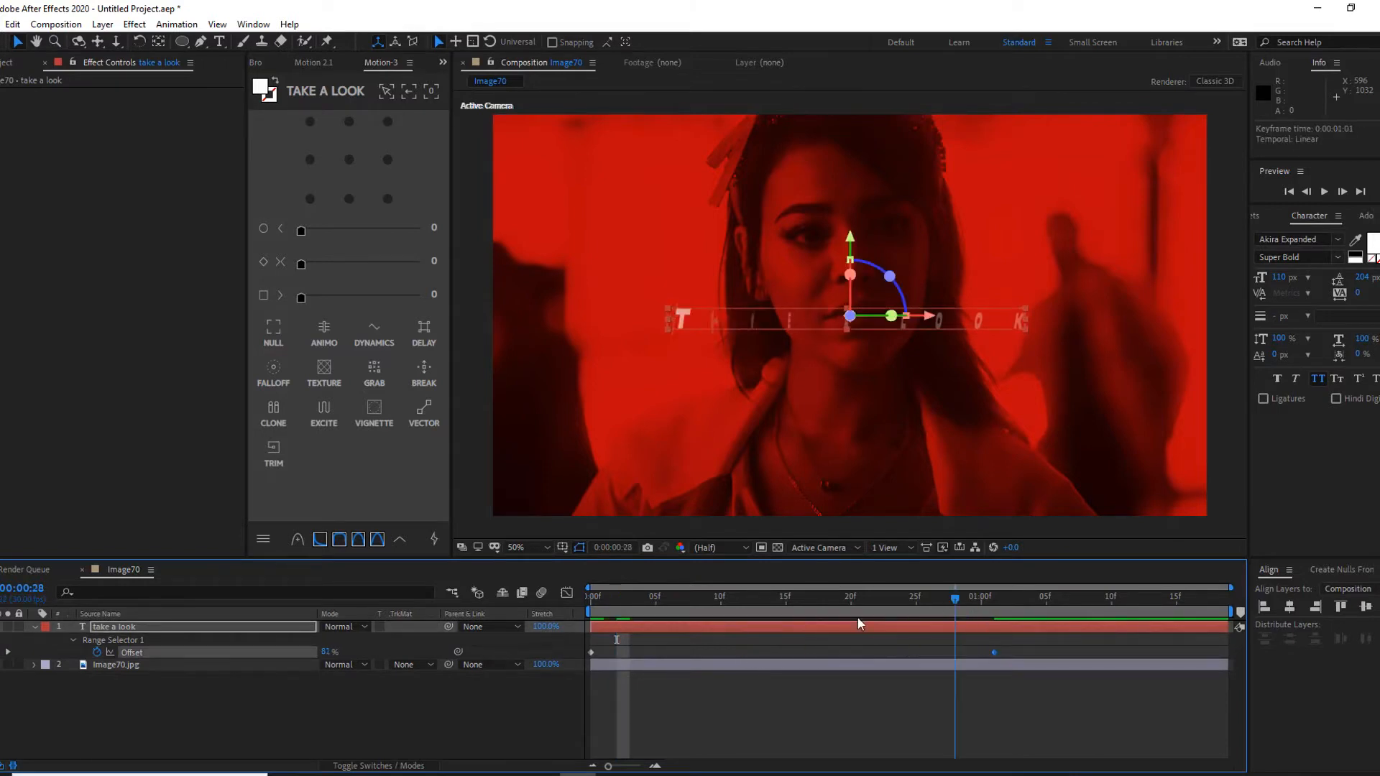
{"action": "key", "text": "space"}
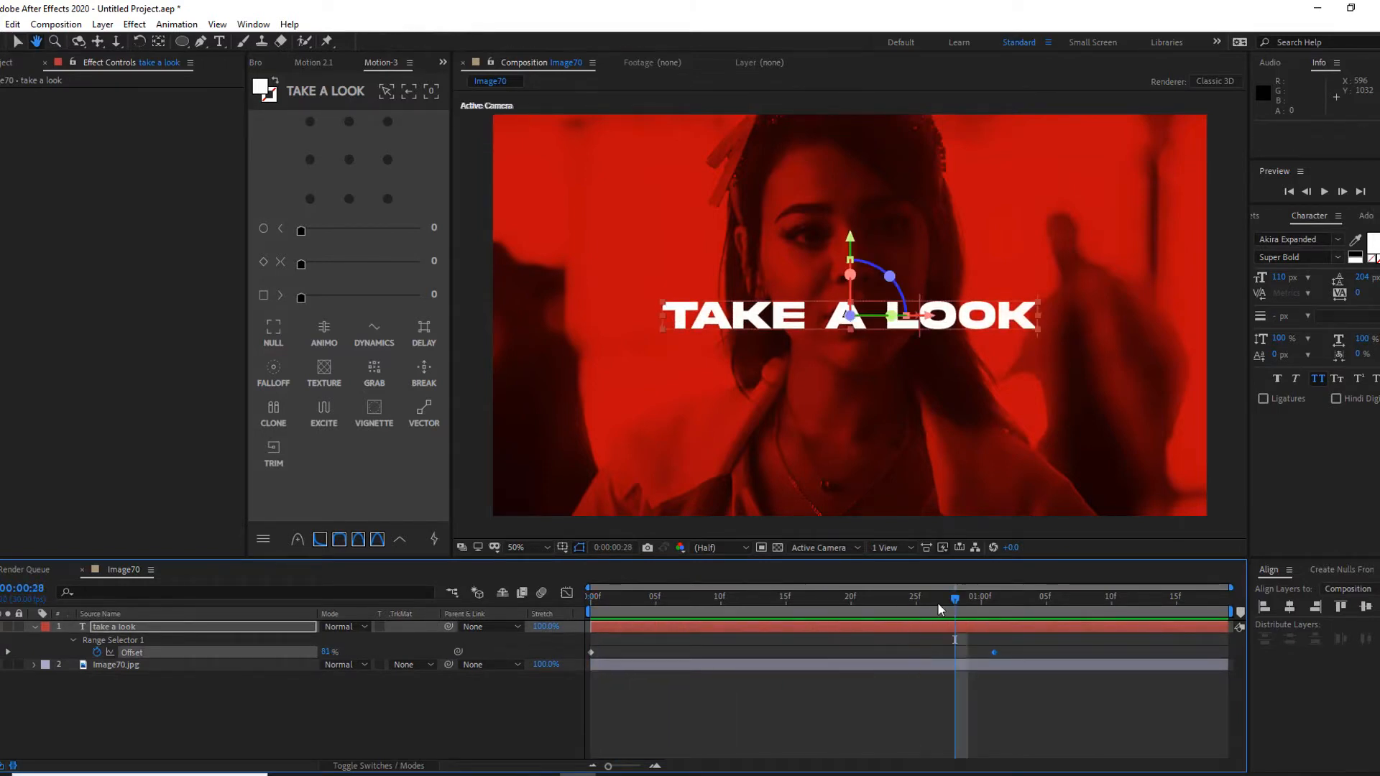
Ease both Offset keyframes with a Motion 3 value of 76 and preview the text animation.
{"action": "left_click_drag", "start_coordinate": [1034, 645], "coordinate": [544, 665]}
{"action": "left_click_drag", "start_coordinate": [303, 299], "coordinate": [386, 303]}
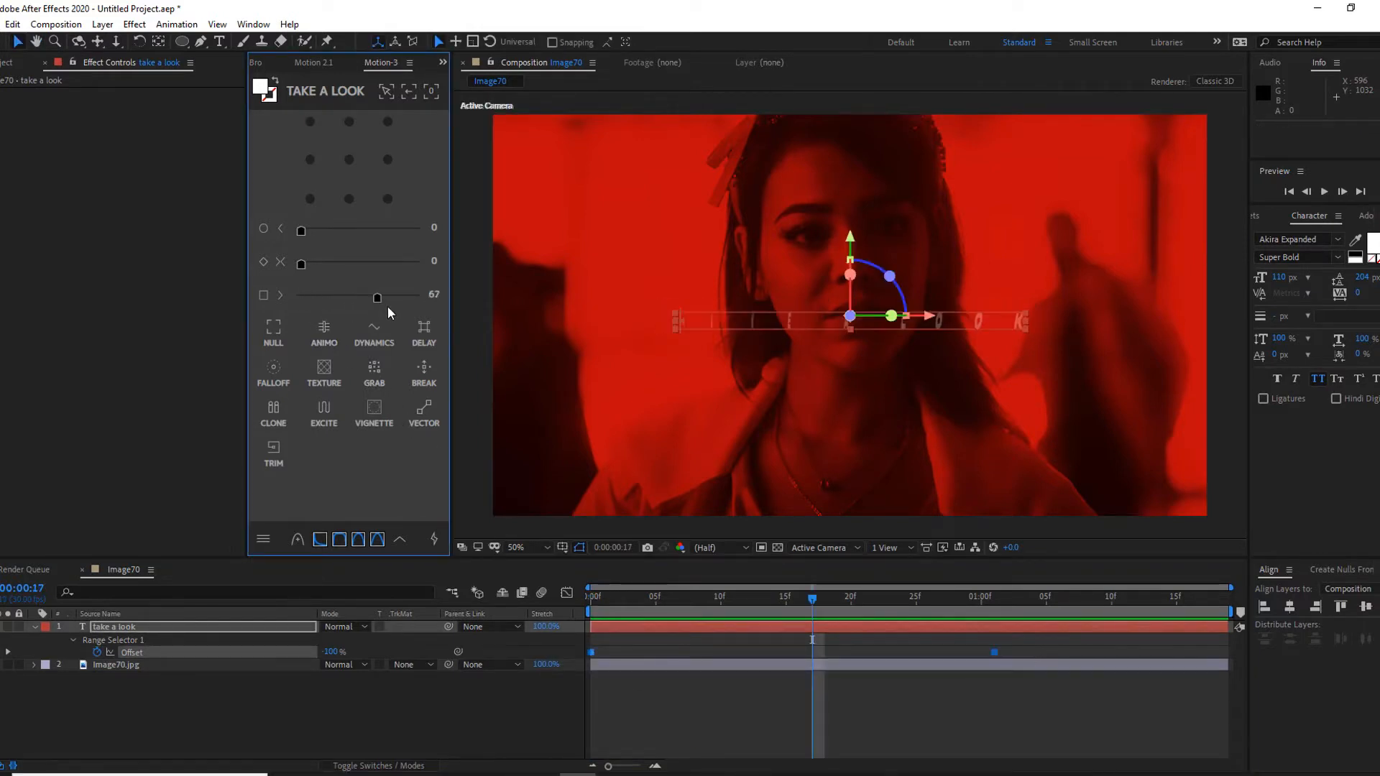
{"action": "key", "text": "space"}
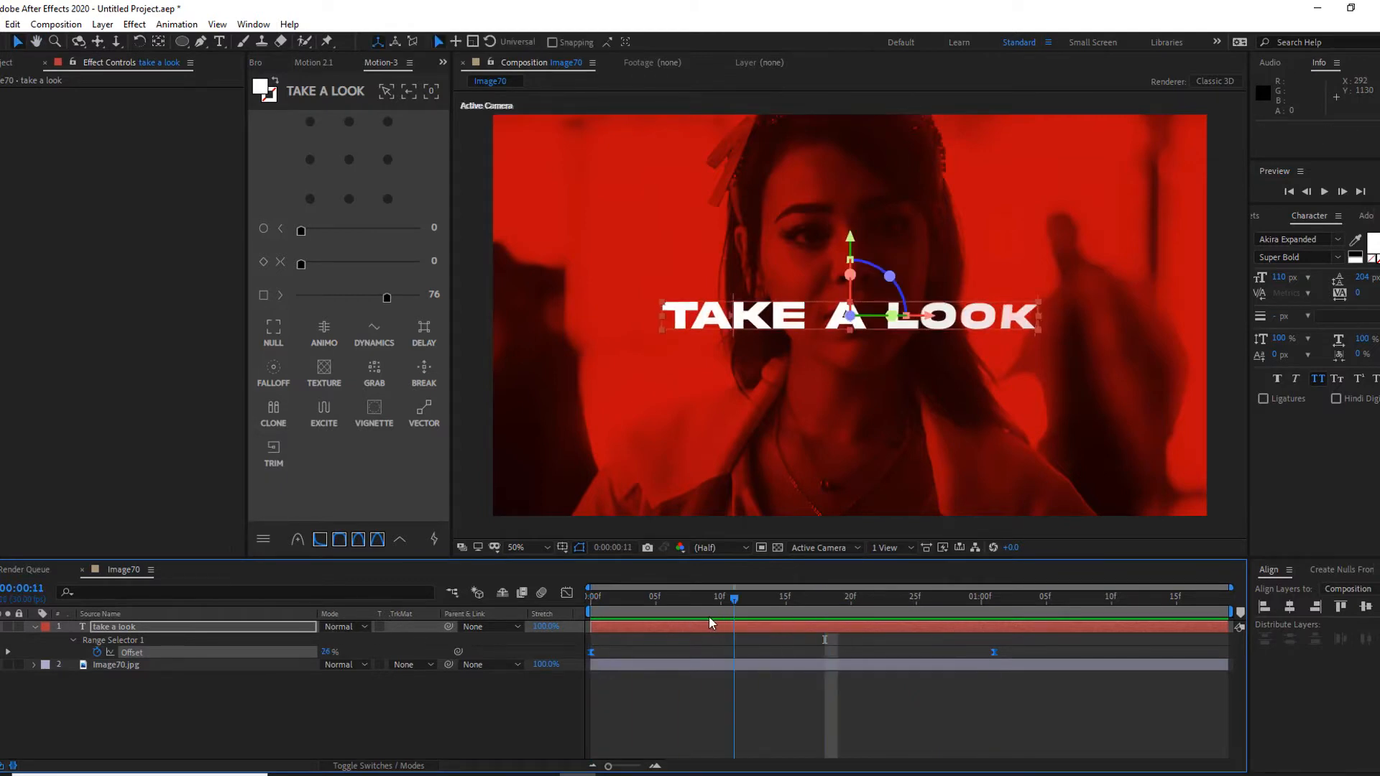
{"action": "key", "text": "space"}
Filter the text layer's properties by "sou", enable Source Text keyframing and place its keyframe at 0:00:00:05.
{"action": "left_click_drag", "start_coordinate": [635, 601], "coordinate": [590, 596]}
{"action": "left_click", "coordinate": [188, 612]}
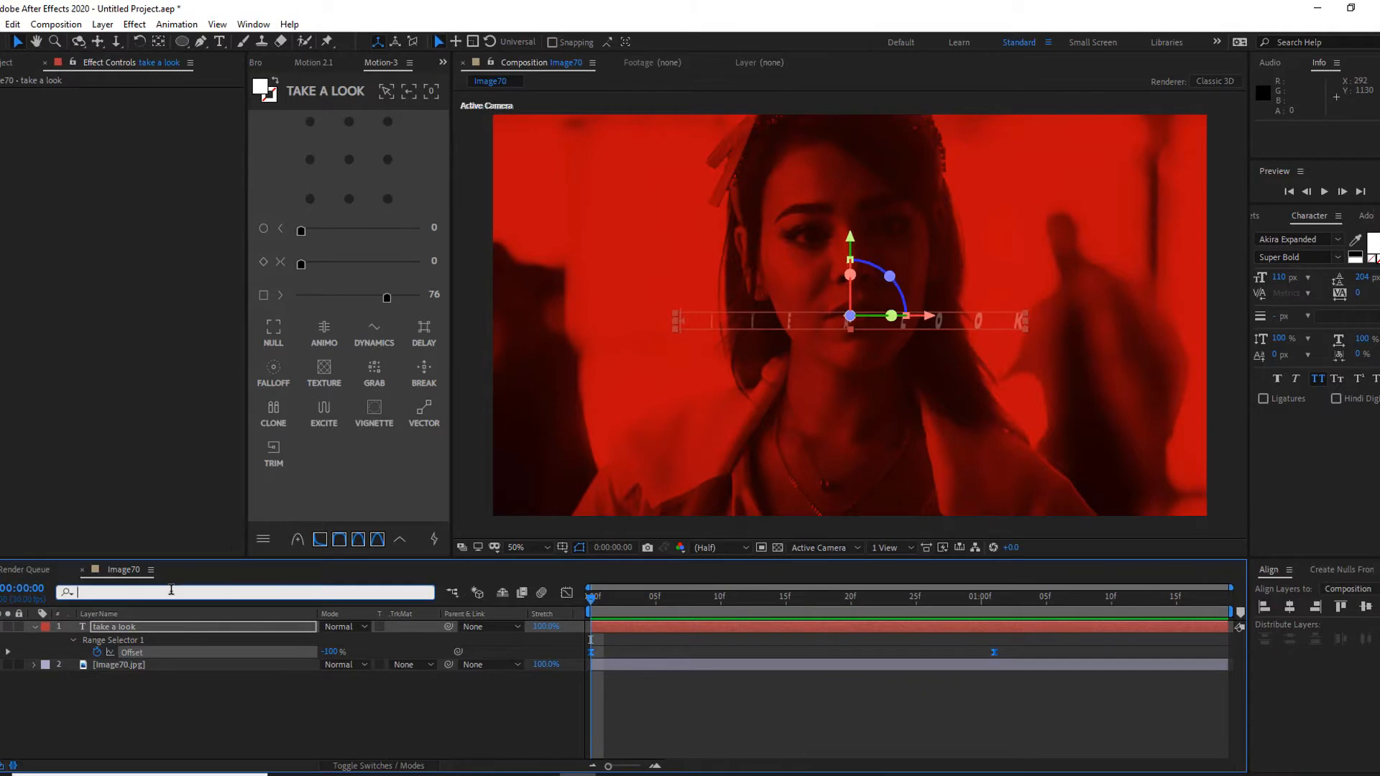
{"action": "left_click_drag", "start_coordinate": [767, 601], "coordinate": [809, 617]}
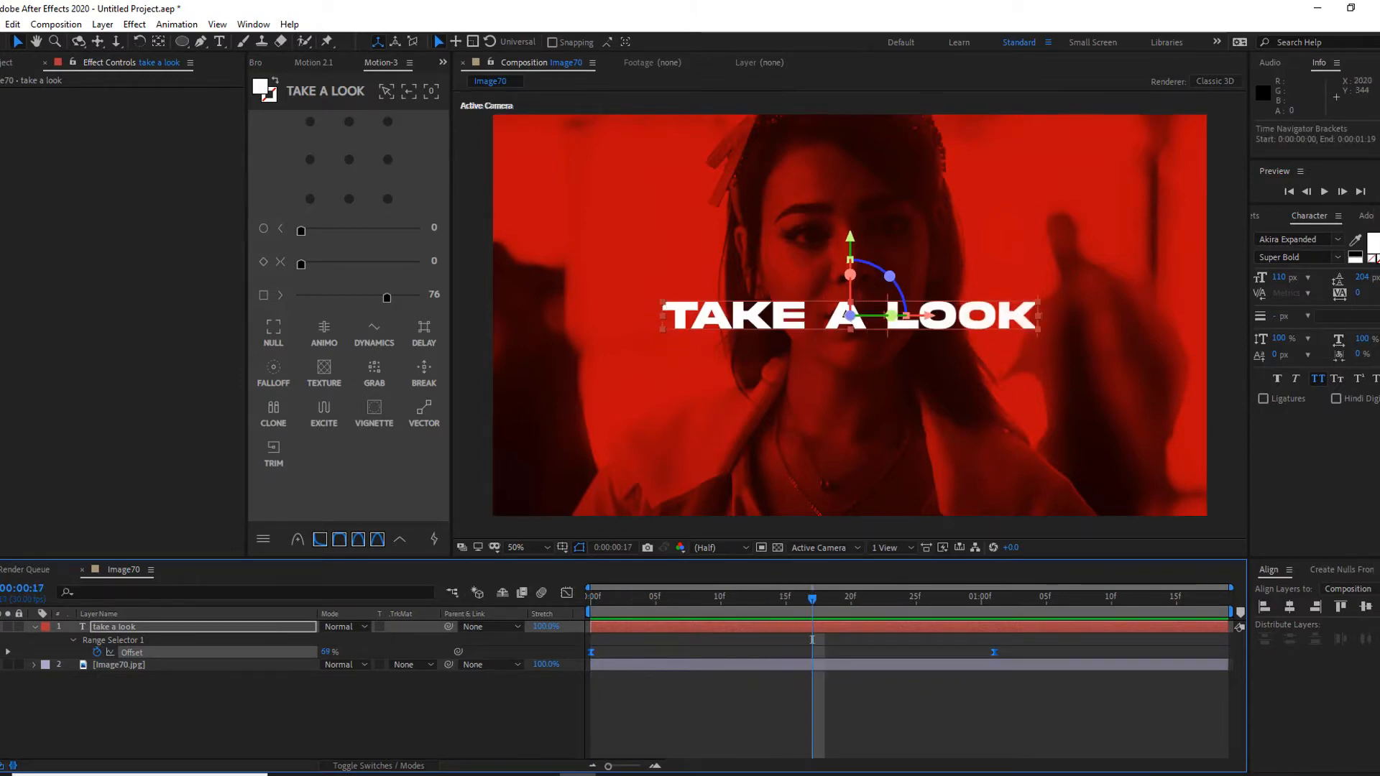
{"action": "left_click", "coordinate": [190, 593]}
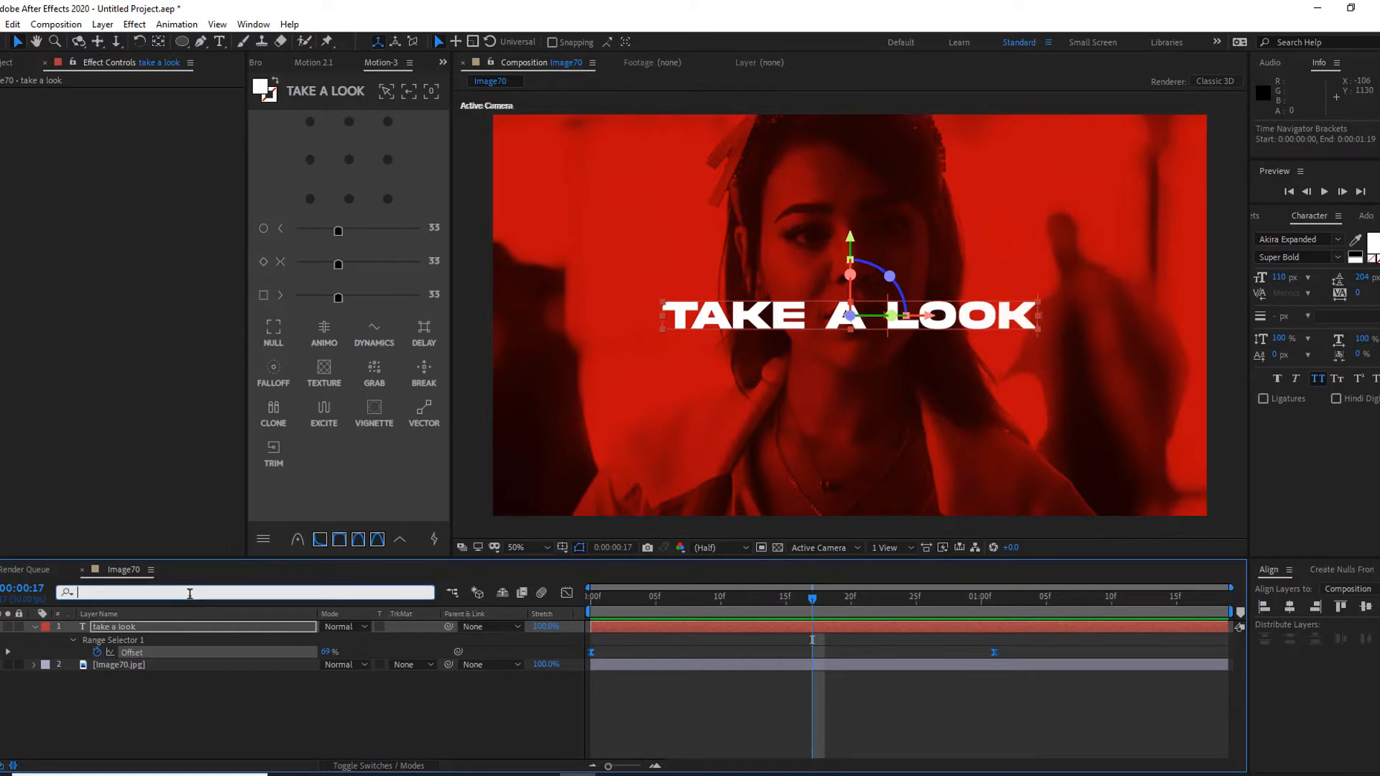
{"action": "type", "text": "sou"}
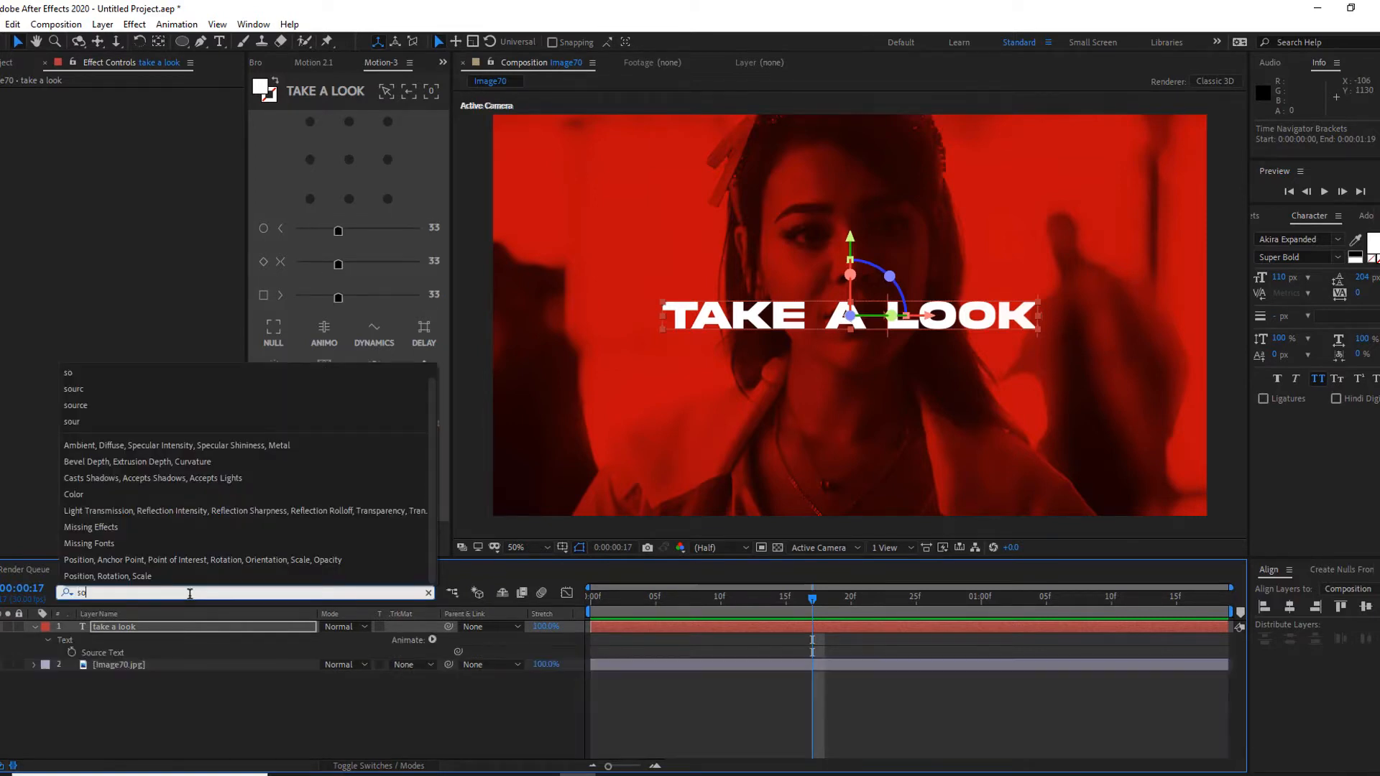
{"action": "left_click", "coordinate": [69, 652]}
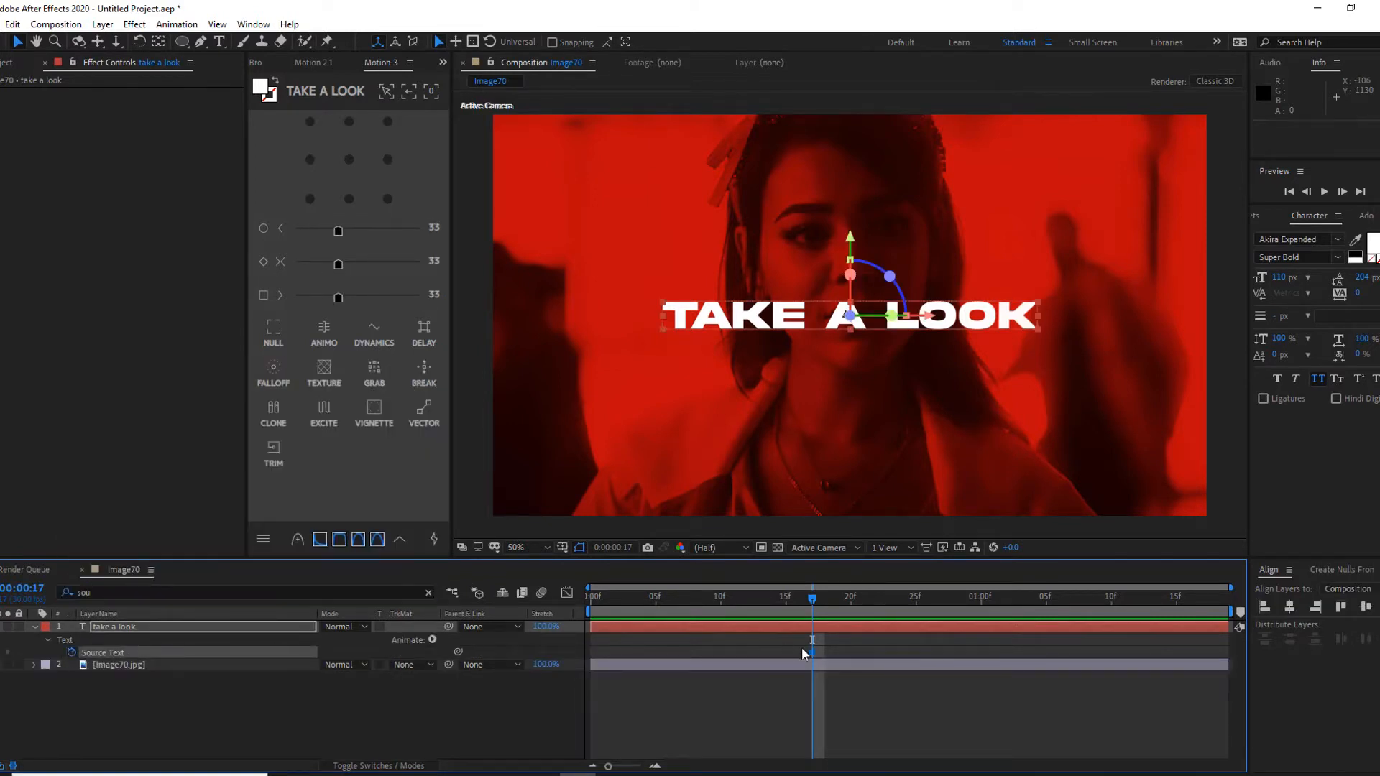
{"action": "left_click_drag", "start_coordinate": [811, 653], "coordinate": [737, 657]}
At 0:00:00:14, swap the text layer's fill and stroke to keyframe an outline-only version of the text.
{"action": "left_click_drag", "start_coordinate": [786, 602], "coordinate": [771, 639]}
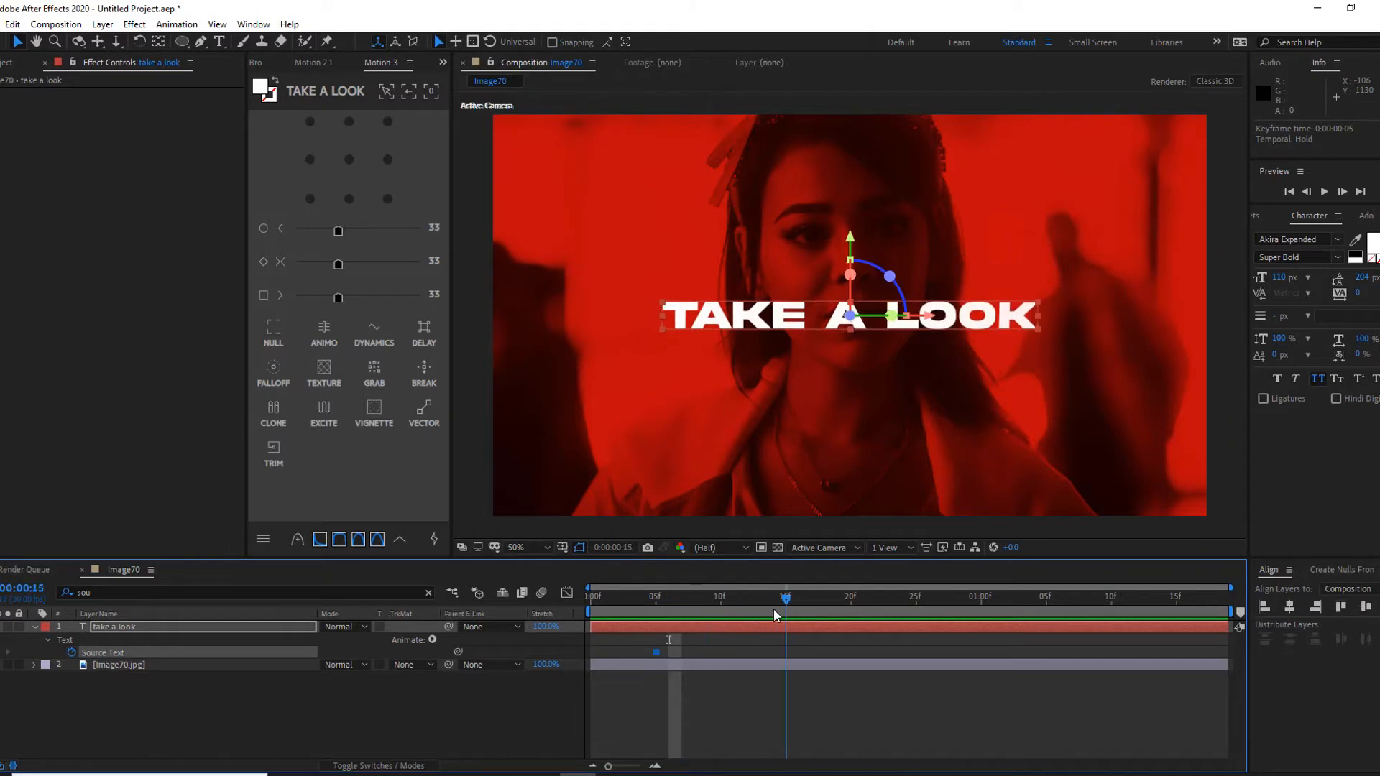
{"action": "left_click", "coordinate": [603, 641]}
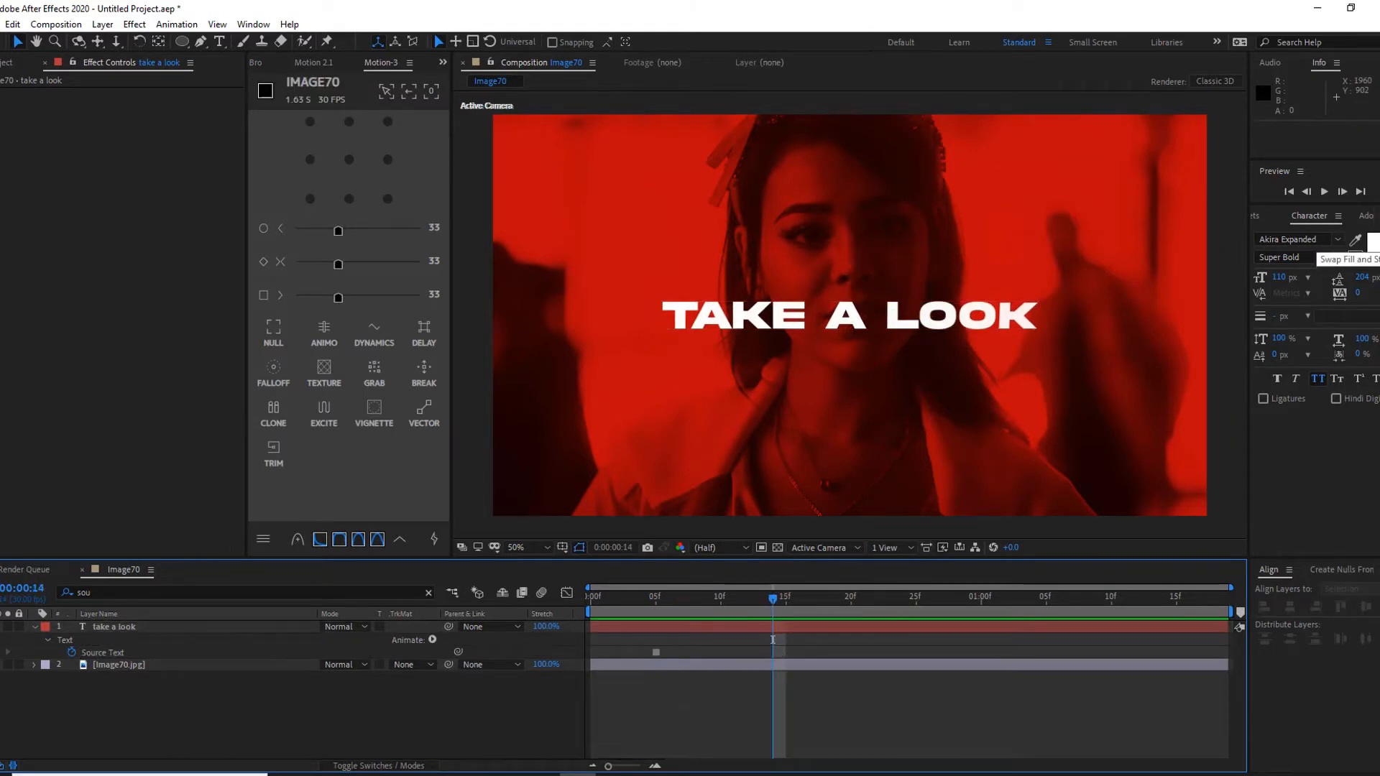
{"action": "left_click", "coordinate": [1379, 239]}
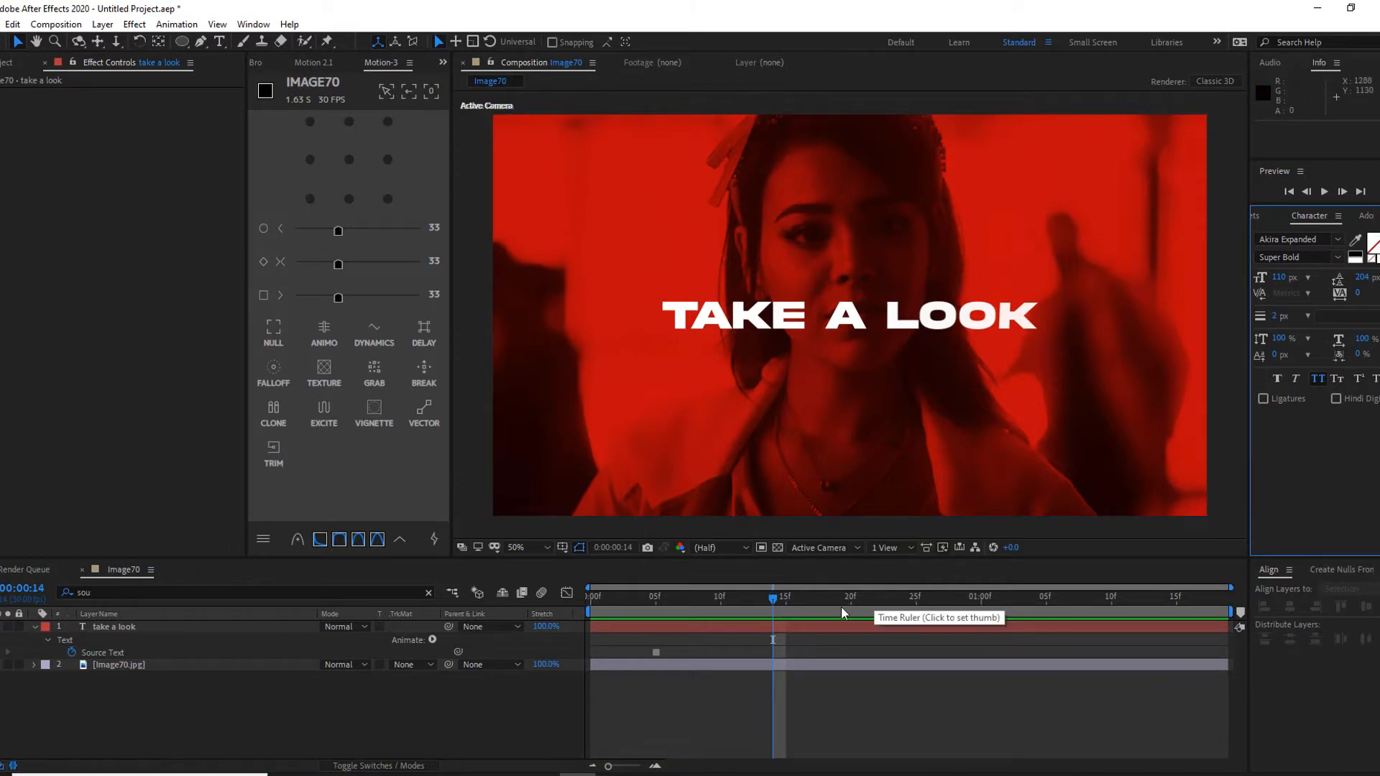
{"action": "left_click", "coordinate": [822, 630]}
{"action": "left_click", "coordinate": [1378, 239]}
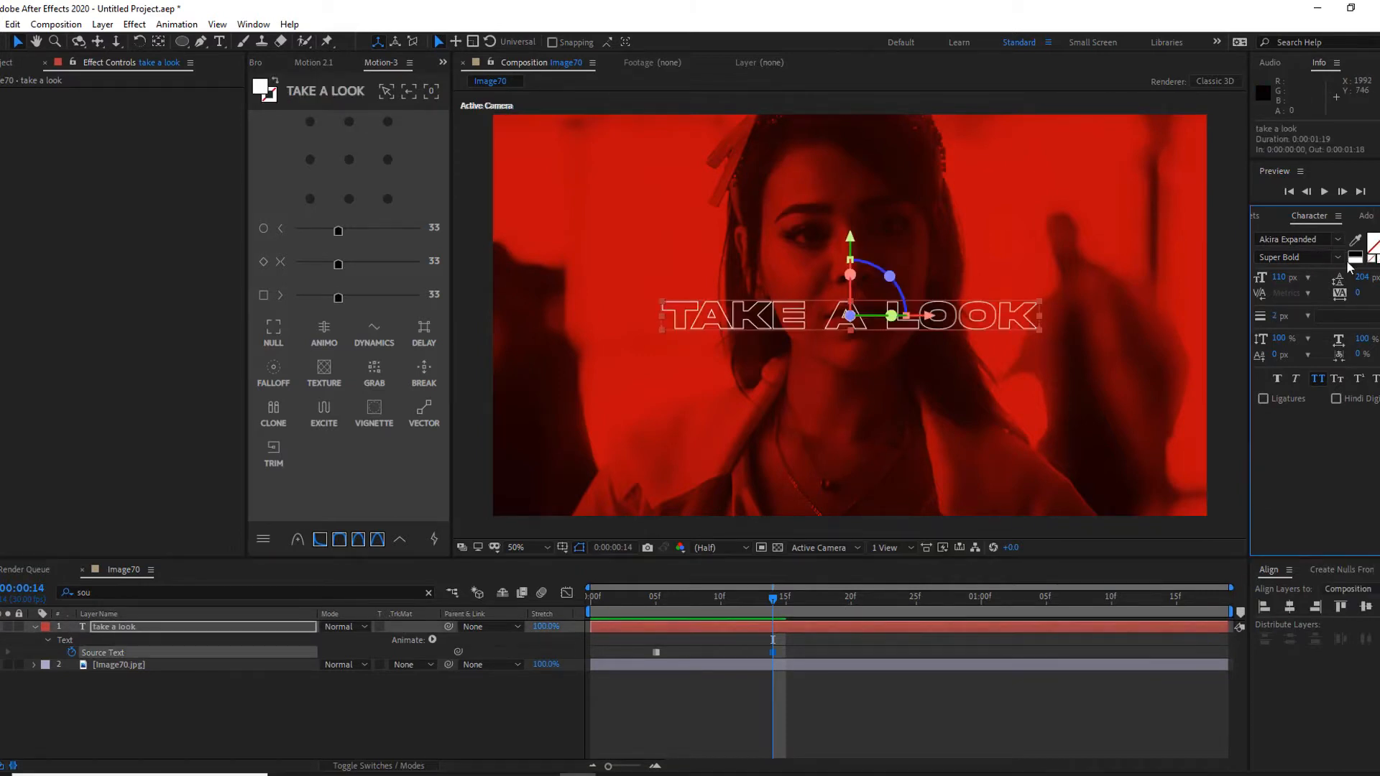
At 0:00:00:24, swap the text layer's fill and stroke to keyframe the solid version, and preview the animation.
{"action": "left_click_drag", "start_coordinate": [772, 601], "coordinate": [904, 598]}
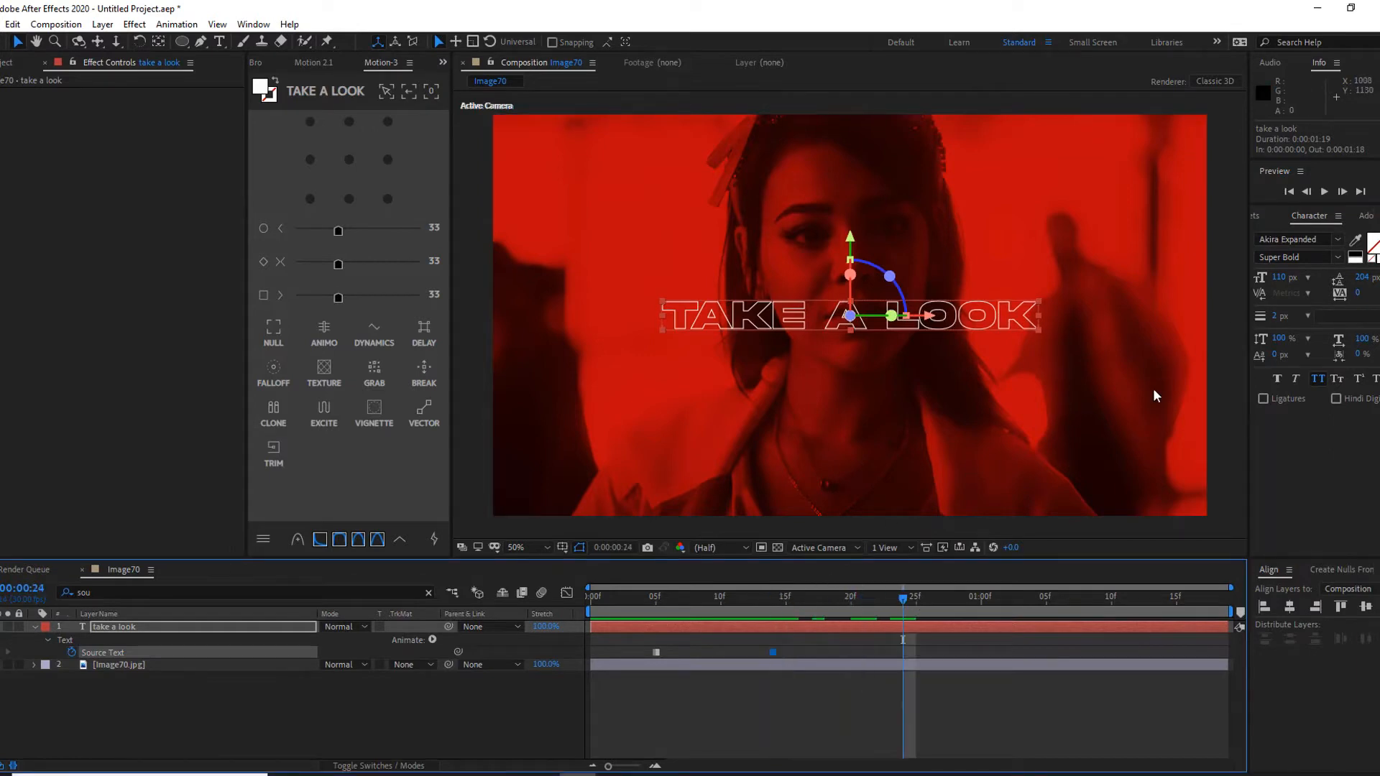
{"action": "left_click", "coordinate": [1378, 239]}
{"action": "left_click", "coordinate": [1378, 238]}
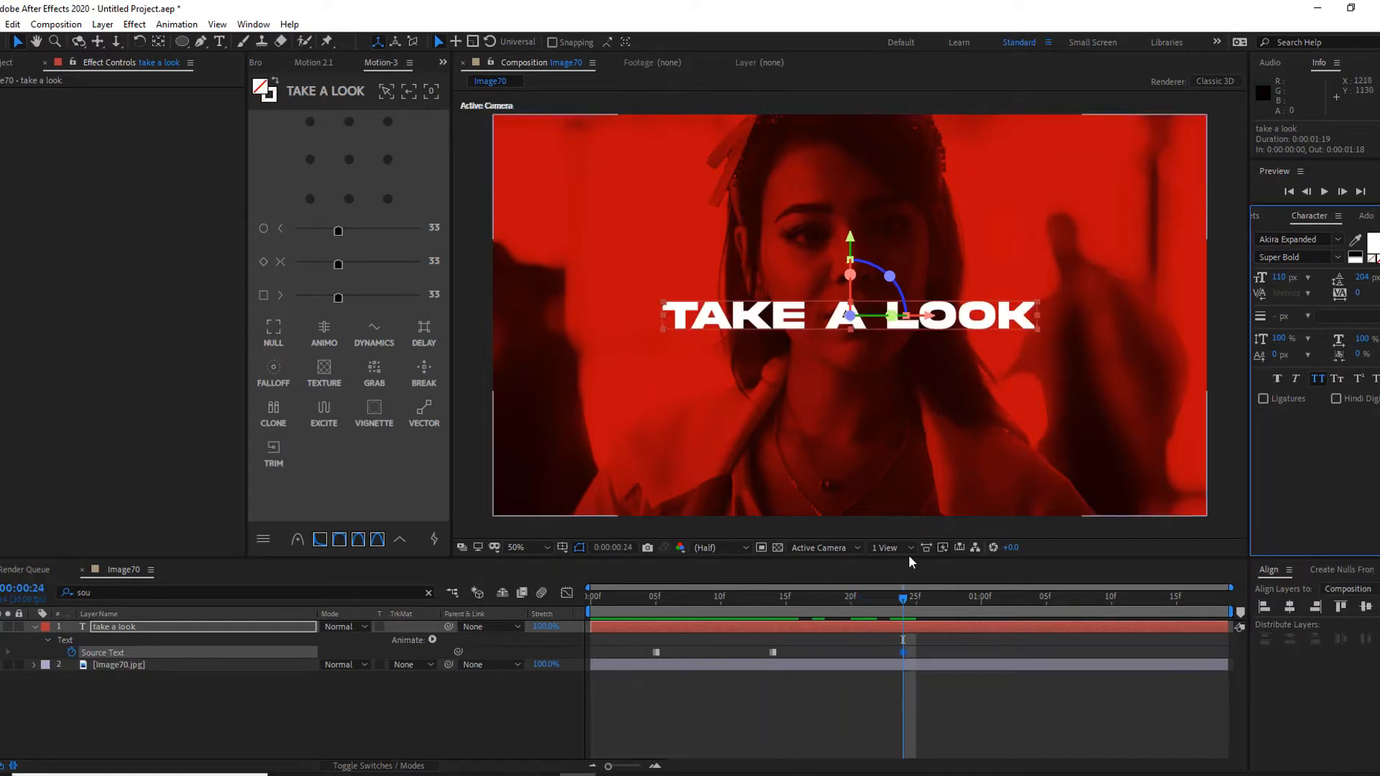
{"action": "left_click", "coordinate": [773, 601]}
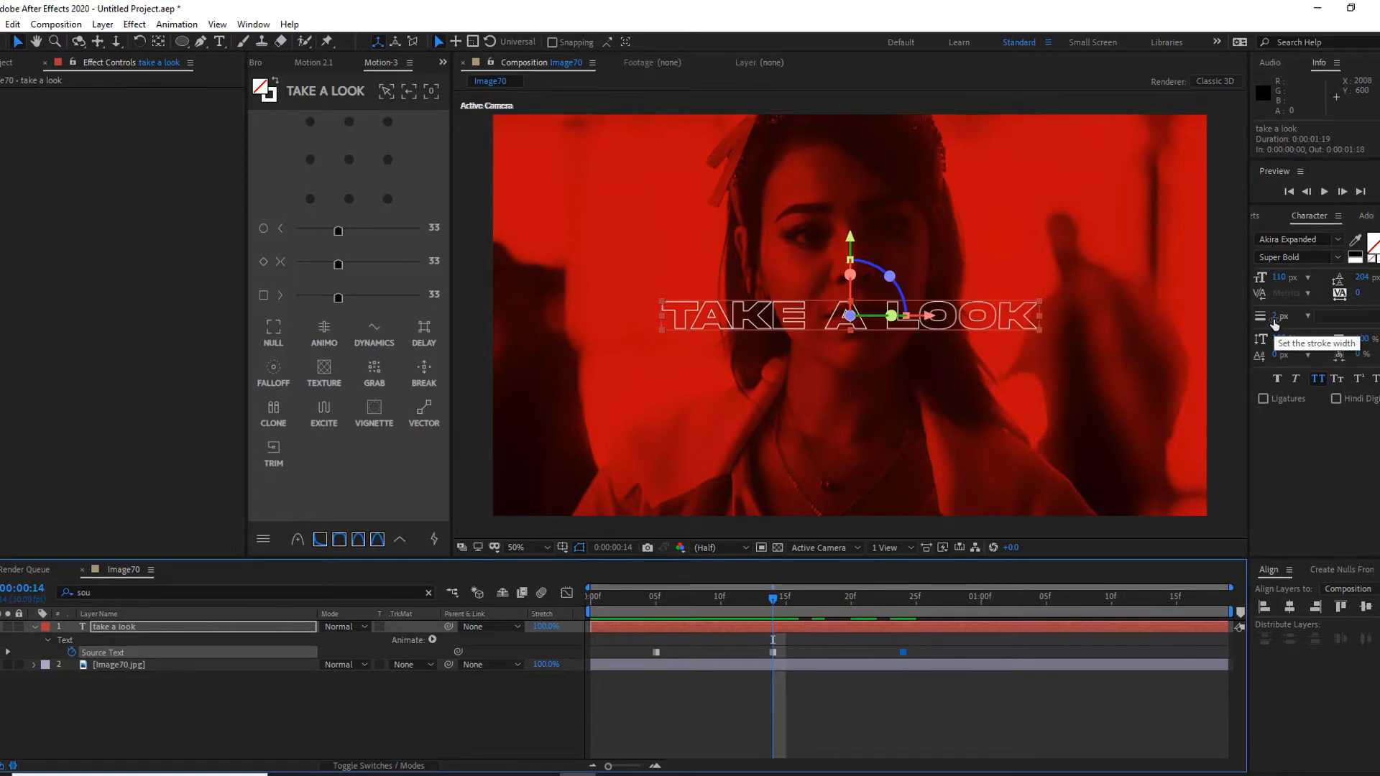
{"action": "key", "text": "space"}
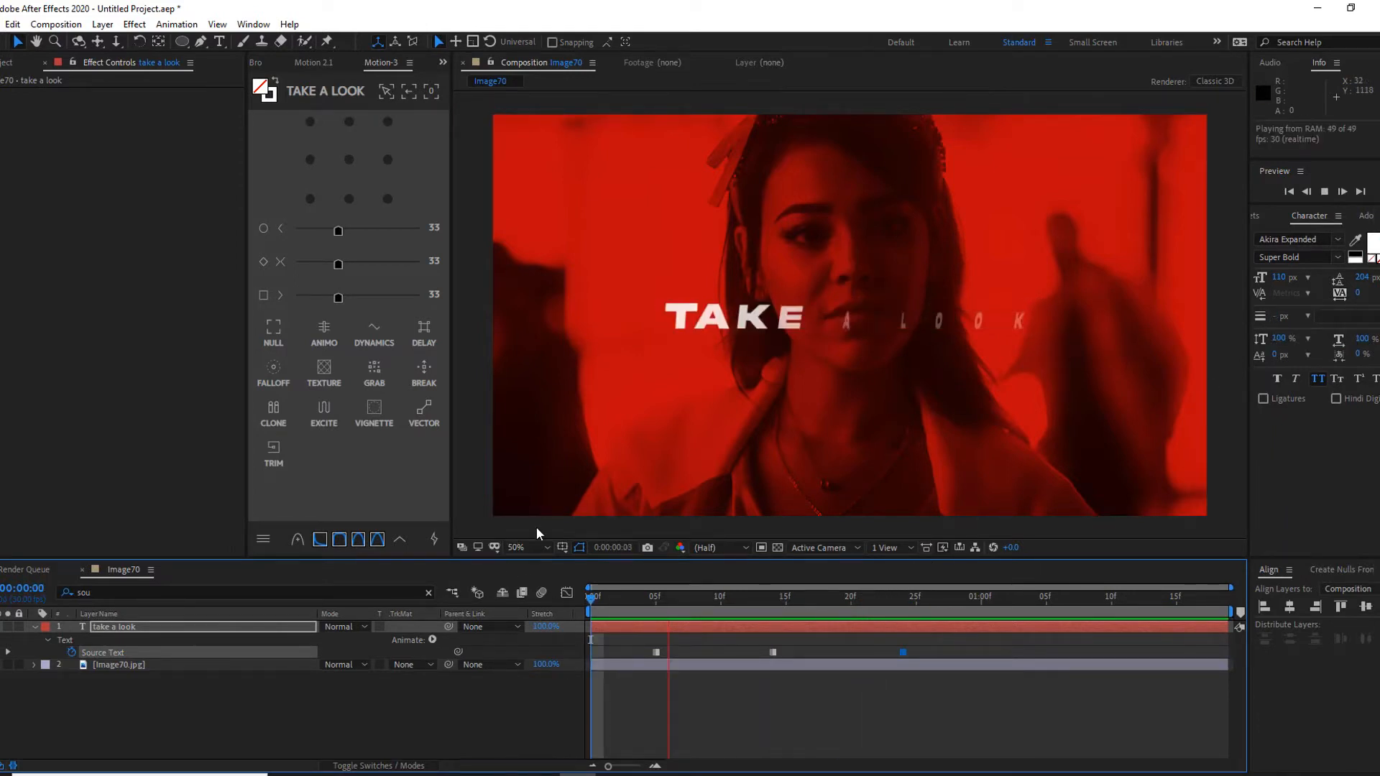
Move the last Source Text keyframe to 0:00:00:19, collapse the text layer's properties and preview the timing.
{"action": "left_click_drag", "start_coordinate": [904, 652], "coordinate": [841, 661]}
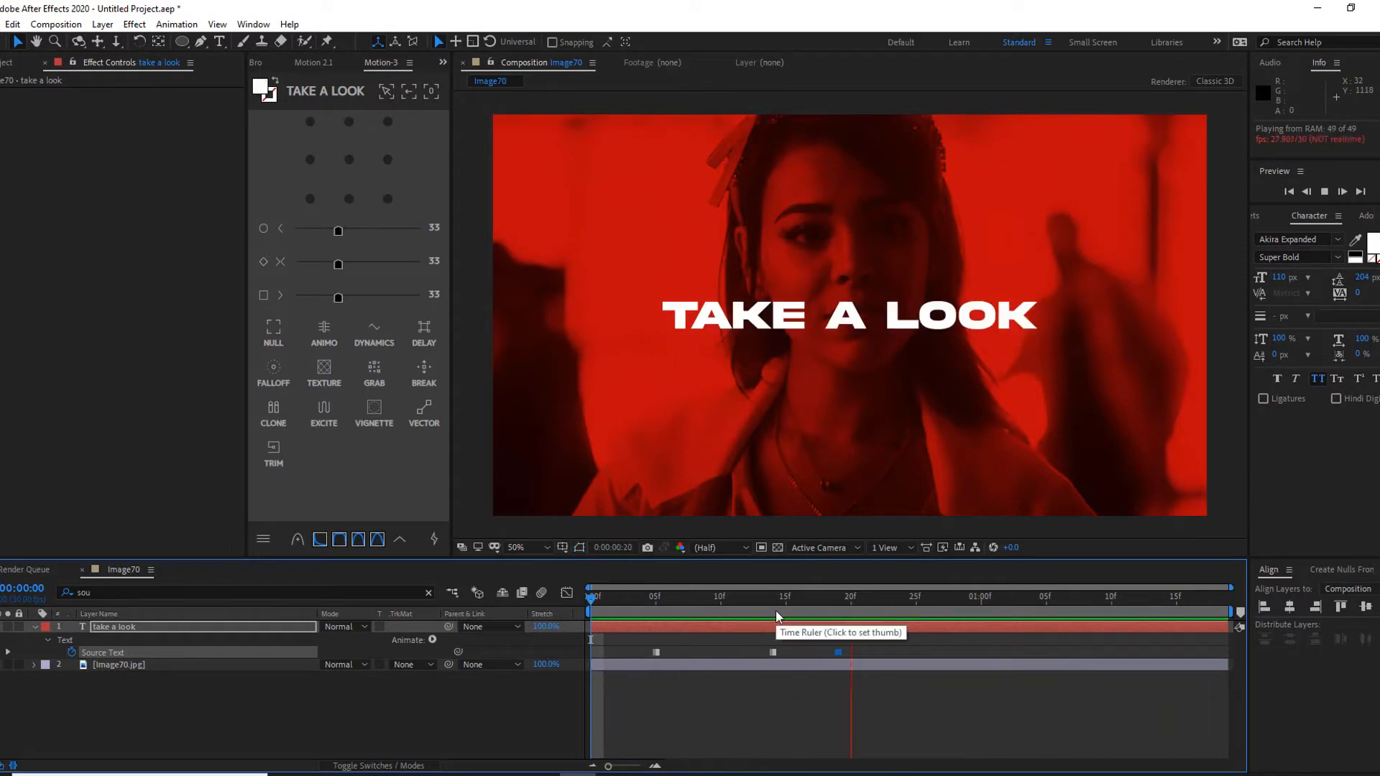
{"action": "key", "text": "space"}
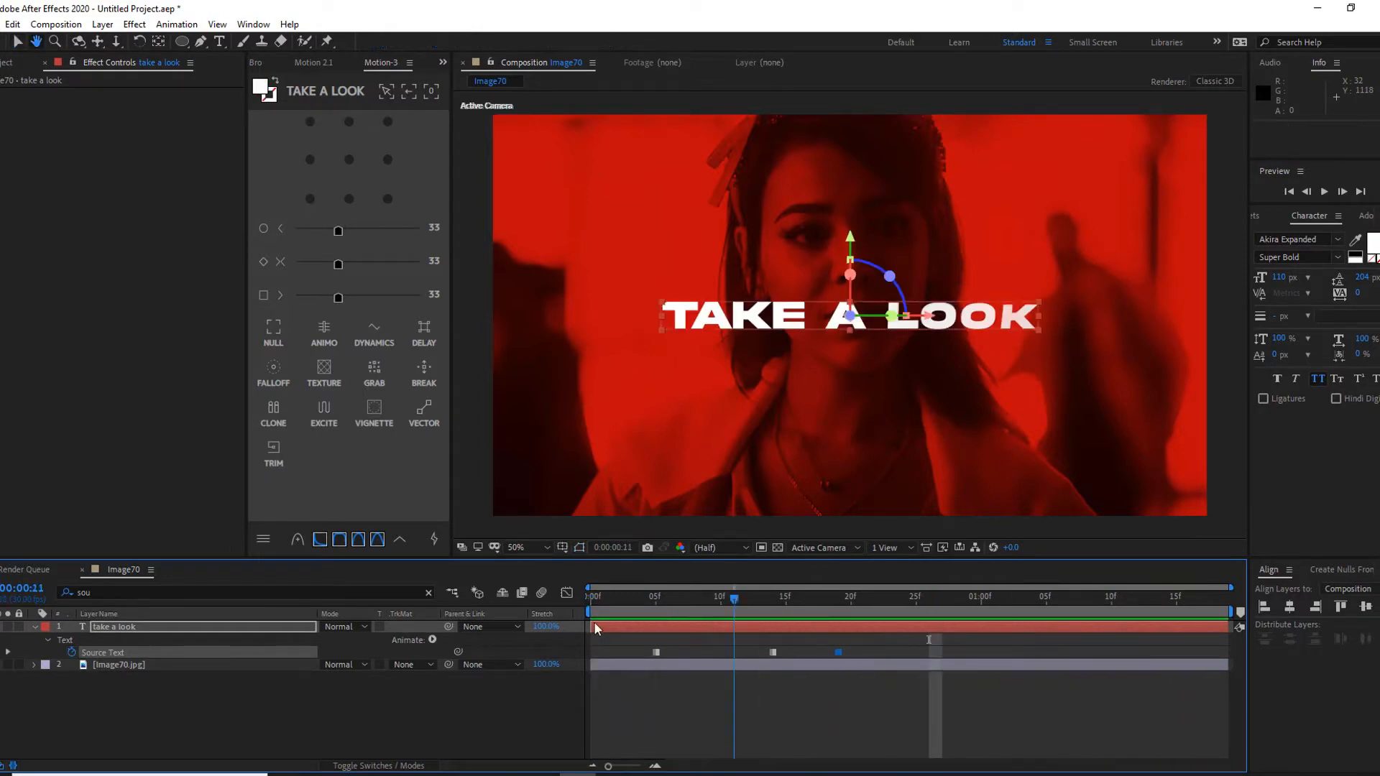
{"action": "left_click", "coordinate": [34, 627]}
{"action": "left_click", "coordinate": [311, 720]}
{"action": "key", "text": "space"}
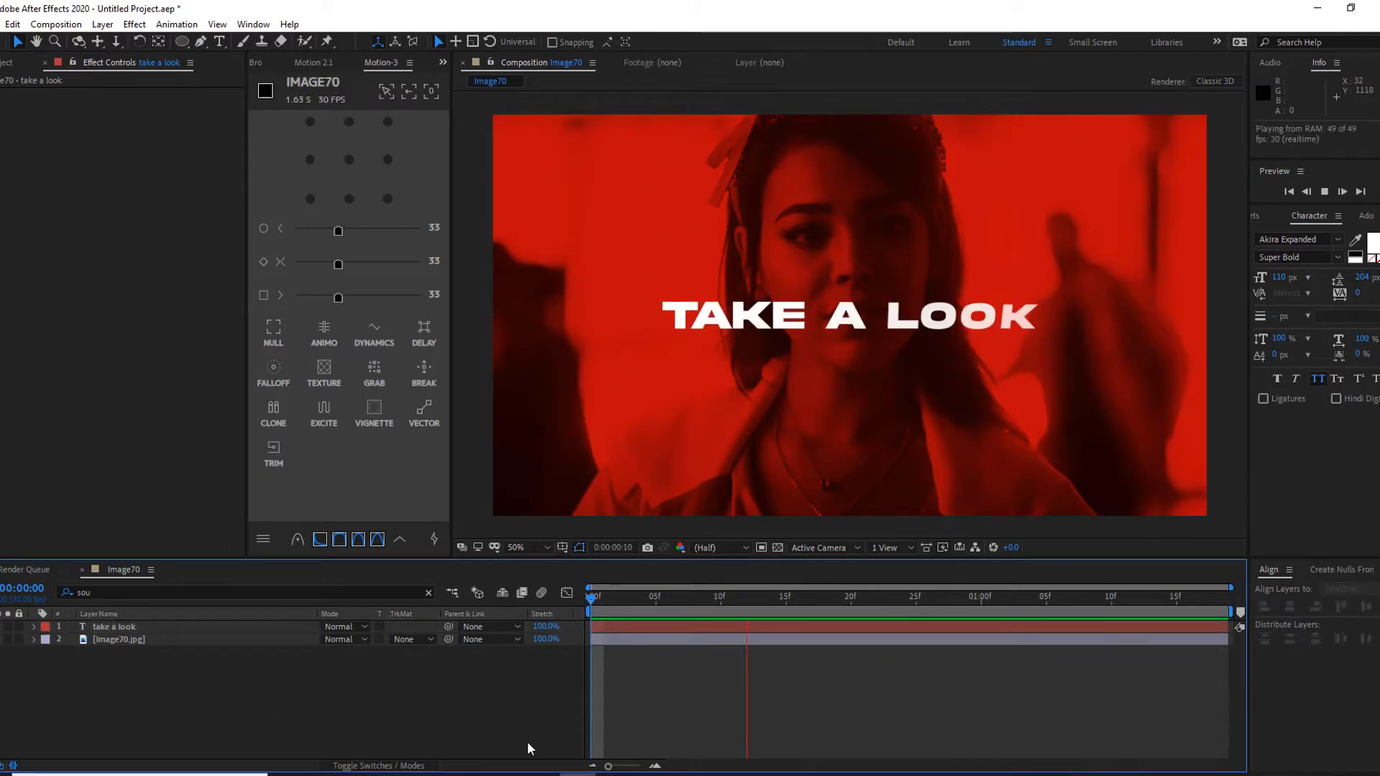
{"action": "key", "text": "space"}
Create a new text layer above the title reading "before falling at my feet".
{"action": "left_click", "coordinate": [218, 41]}
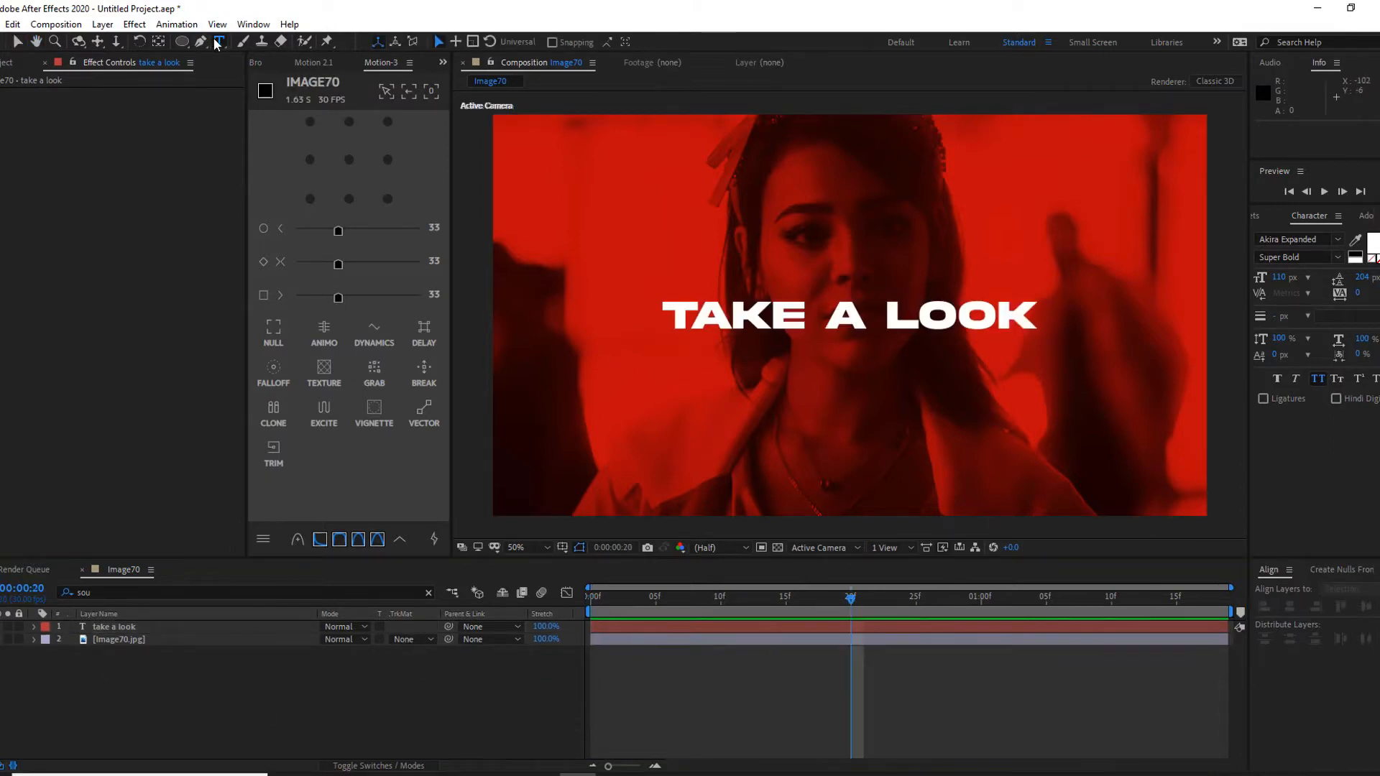
{"action": "left_click", "coordinate": [688, 260]}
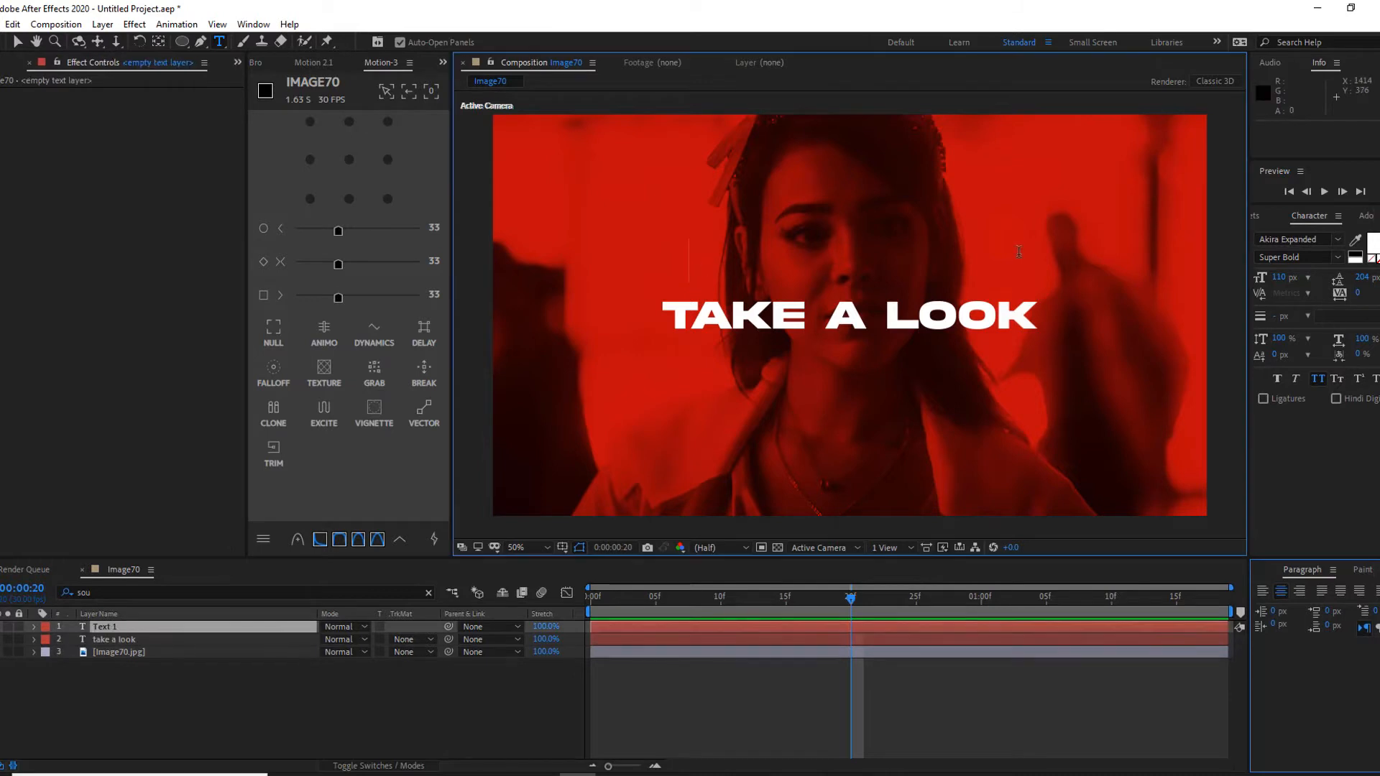
{"action": "type", "text": "before falling at my feet"}
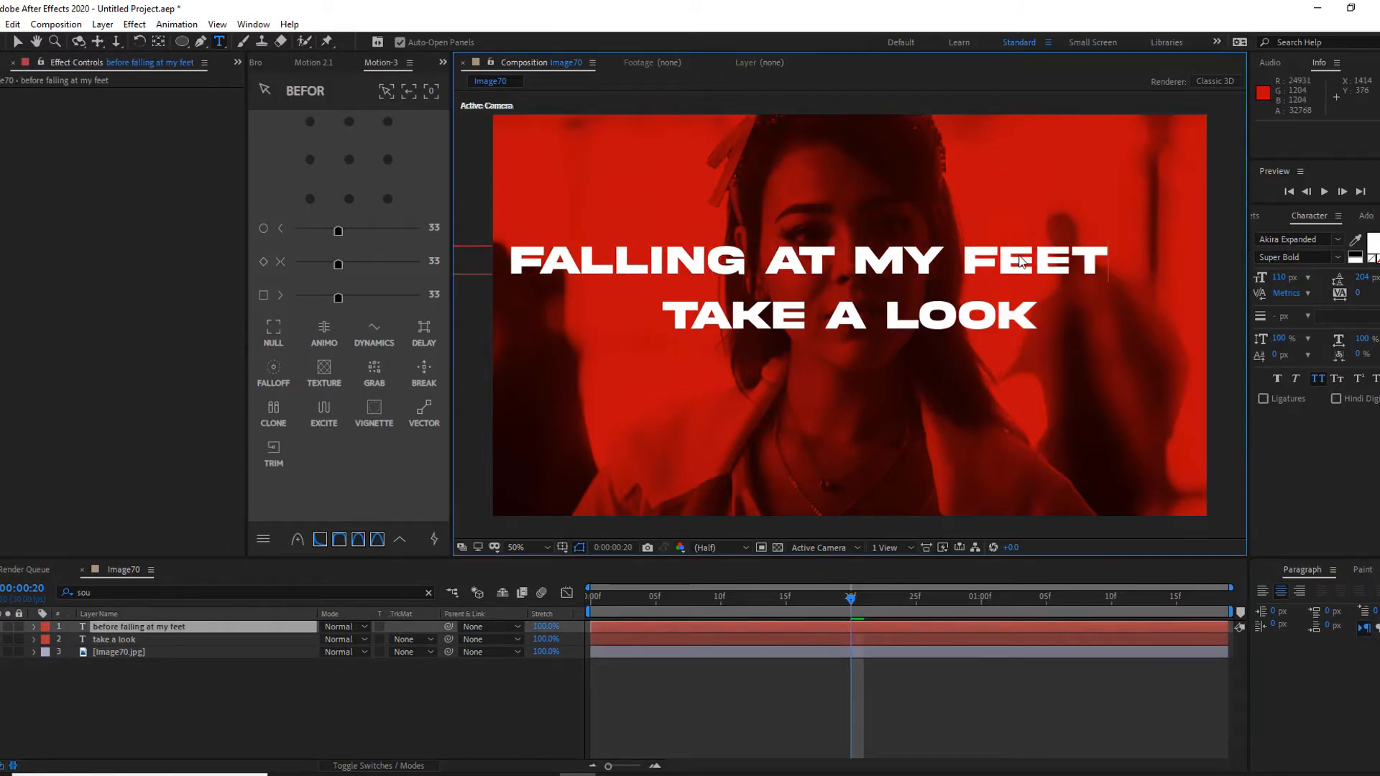
Change the new line of text to the Futurist Fixed-width font at 20 px.
{"action": "triple_click", "coordinate": [1022, 263]}
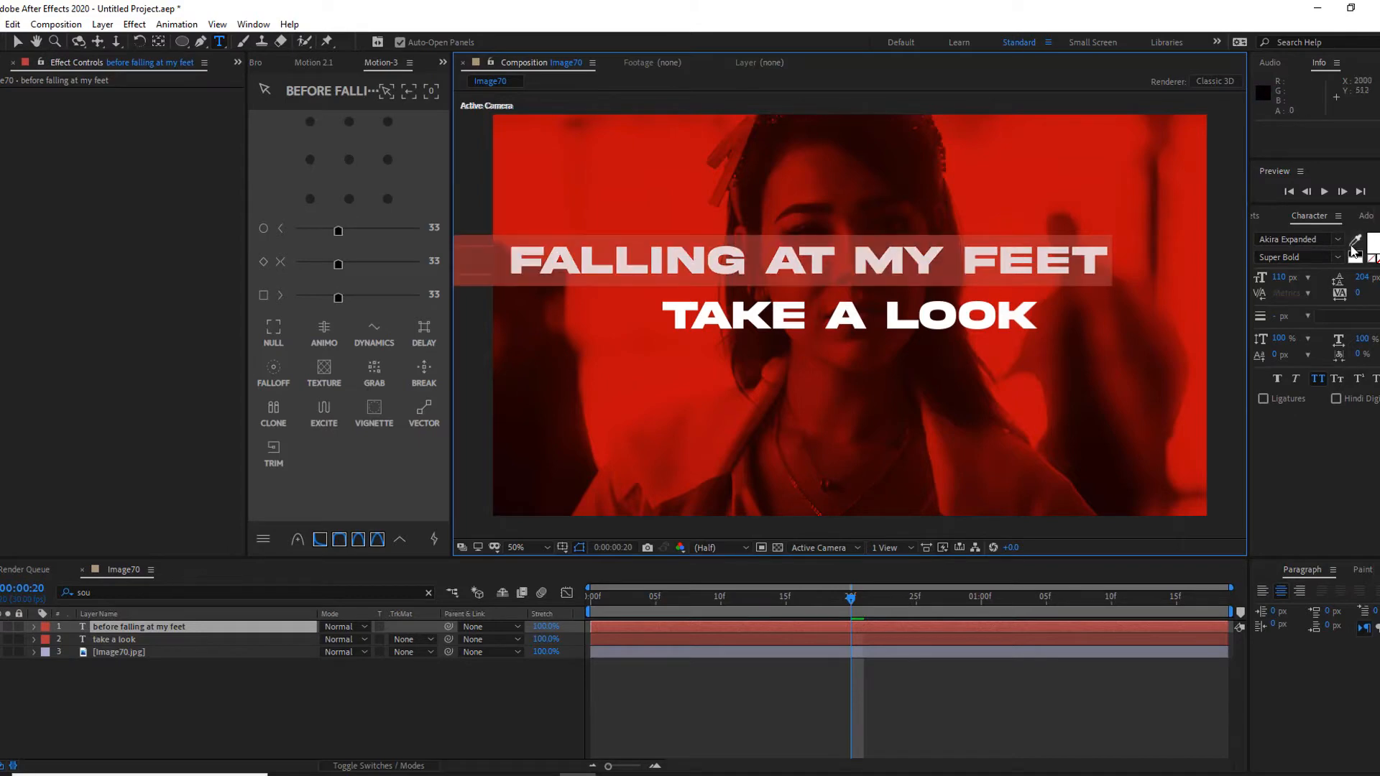
{"action": "left_click", "coordinate": [1309, 239]}
{"action": "type", "text": "fut"}
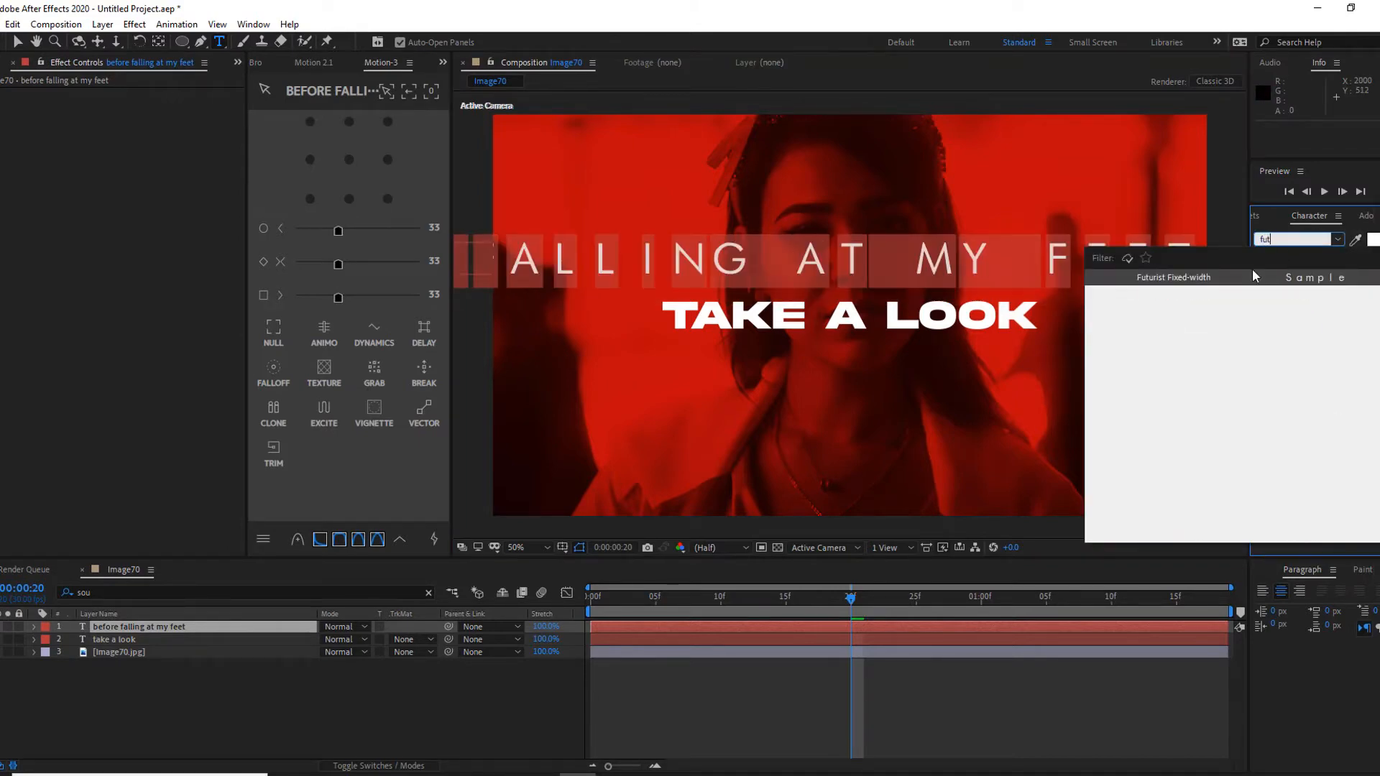
{"action": "left_click", "coordinate": [1226, 282]}
{"action": "left_click_drag", "start_coordinate": [1262, 278], "coordinate": [1169, 279]}
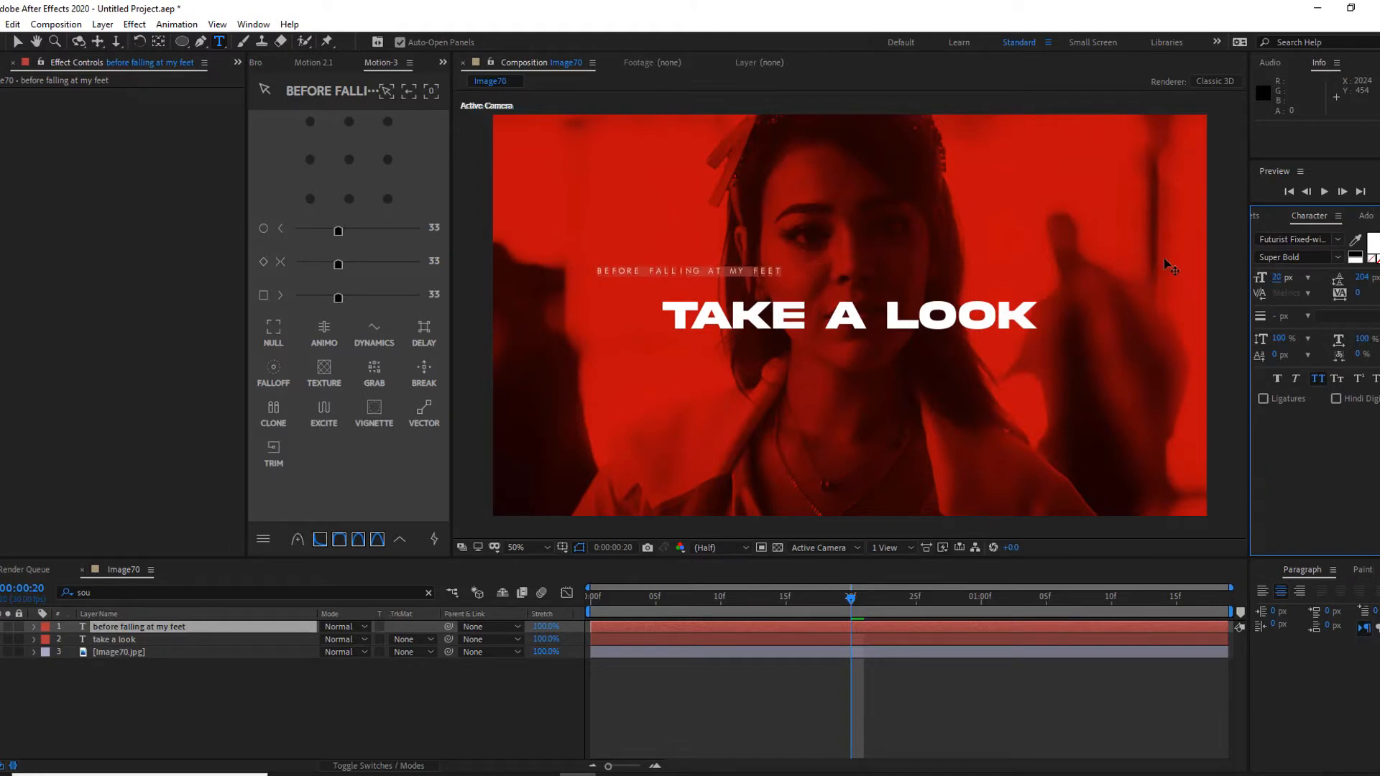
Move the small text line directly above the beginning of "TAKE A LOOK", keeping the composition view open.
{"action": "left_click", "coordinate": [17, 42]}
{"action": "left_click_drag", "start_coordinate": [691, 272], "coordinate": [749, 299]}
{"action": "double_click", "coordinate": [666, 292]}
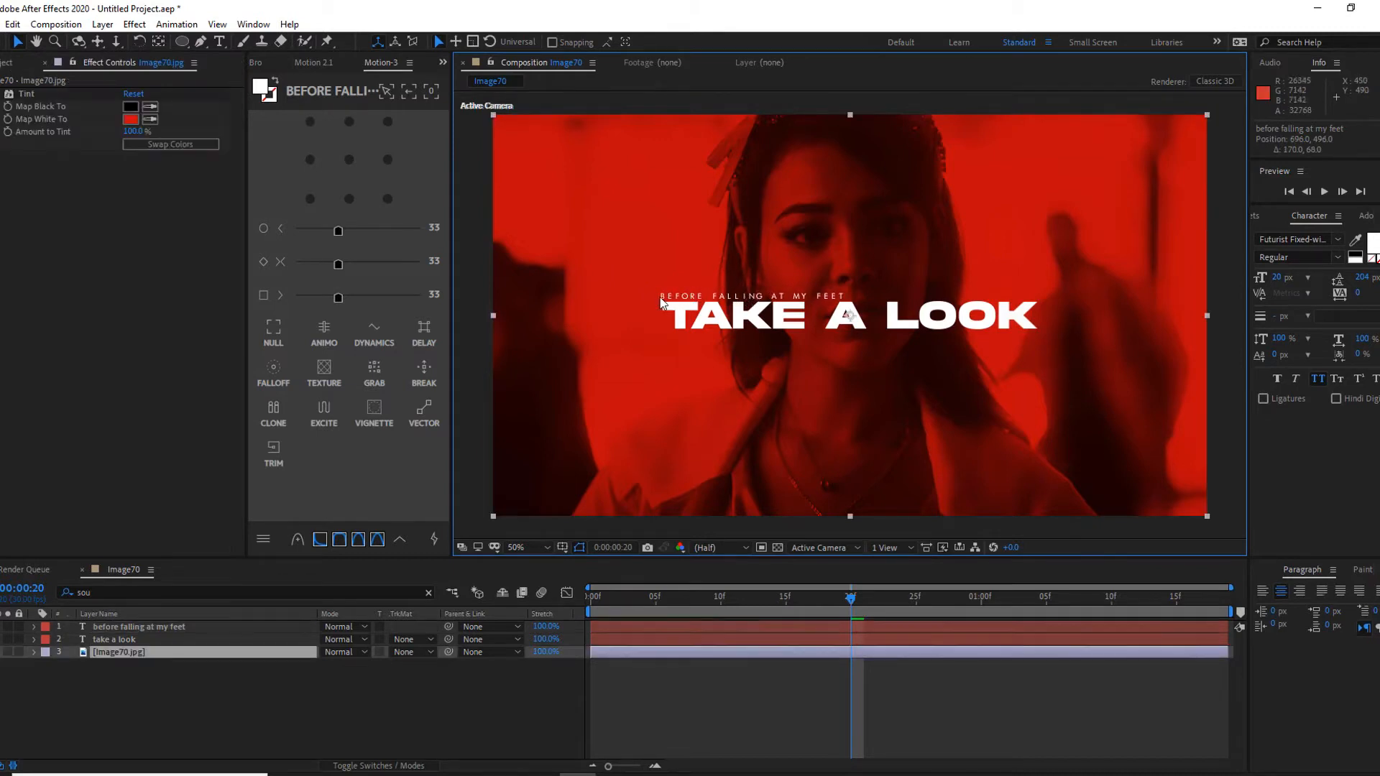
{"action": "left_click", "coordinate": [563, 63]}
{"action": "key", "text": "ctrl+t"}
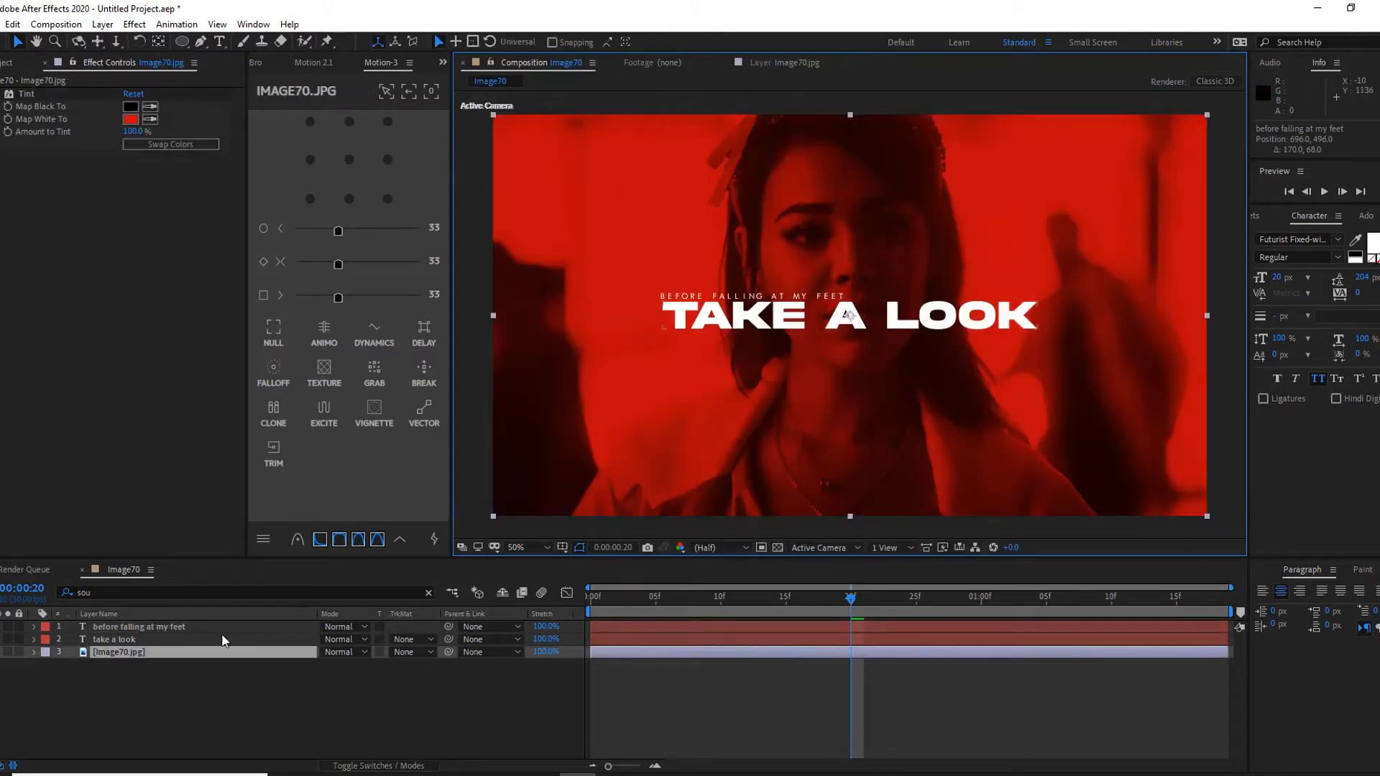
Add "//" in front of the small "before falling at my feet" text and reselect its layer.
{"action": "left_click", "coordinate": [222, 635]}
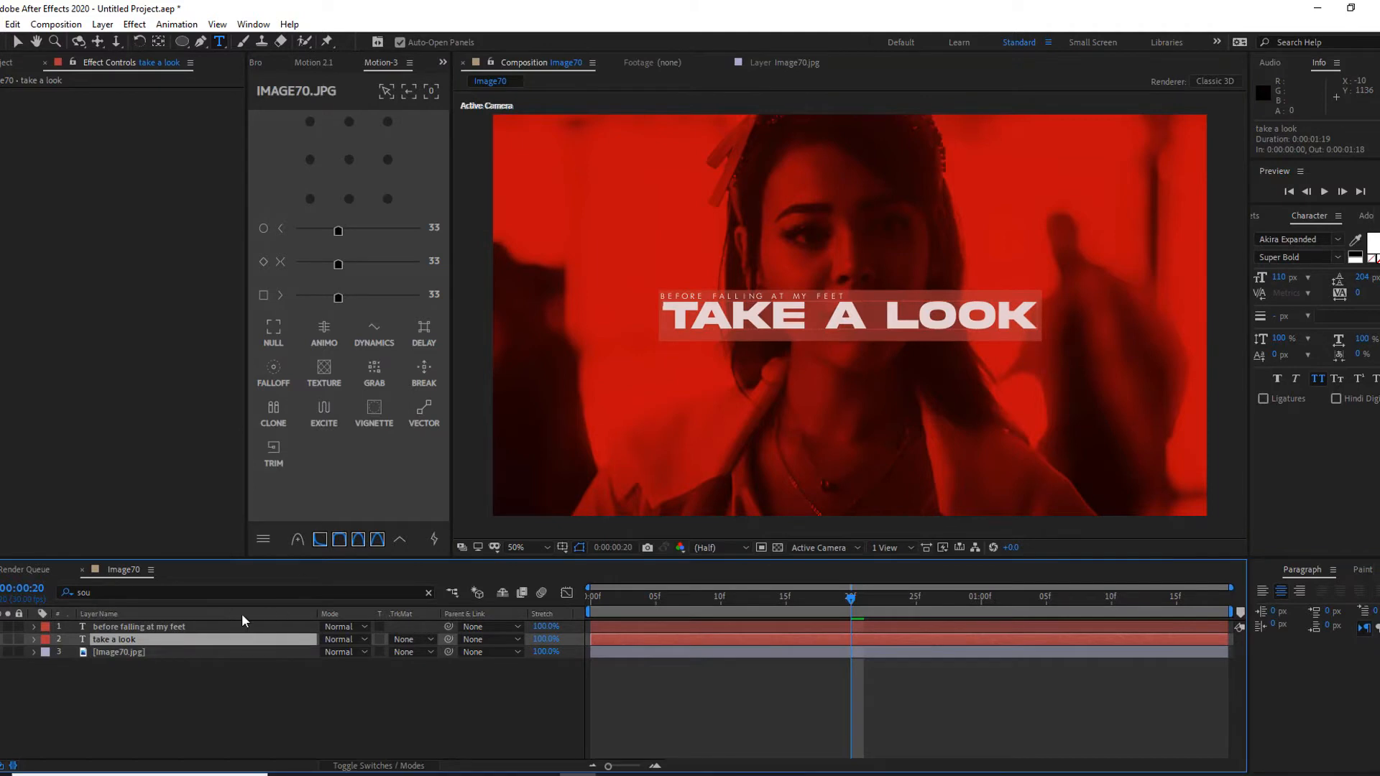
{"action": "left_click", "coordinate": [241, 614]}
{"action": "left_click", "coordinate": [239, 625]}
{"action": "left_click", "coordinate": [741, 294]}
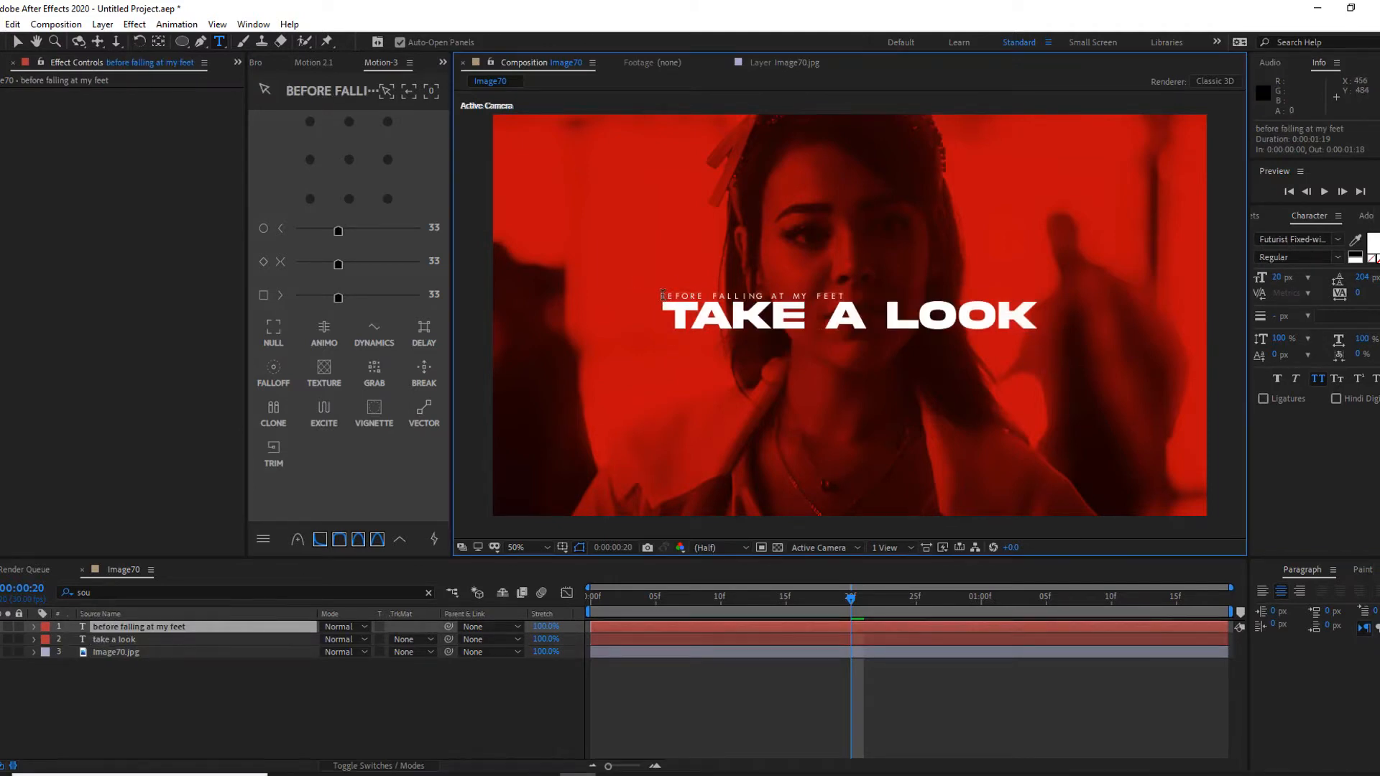
{"action": "key", "text": "Home"}
{"action": "type", "text": "//"}
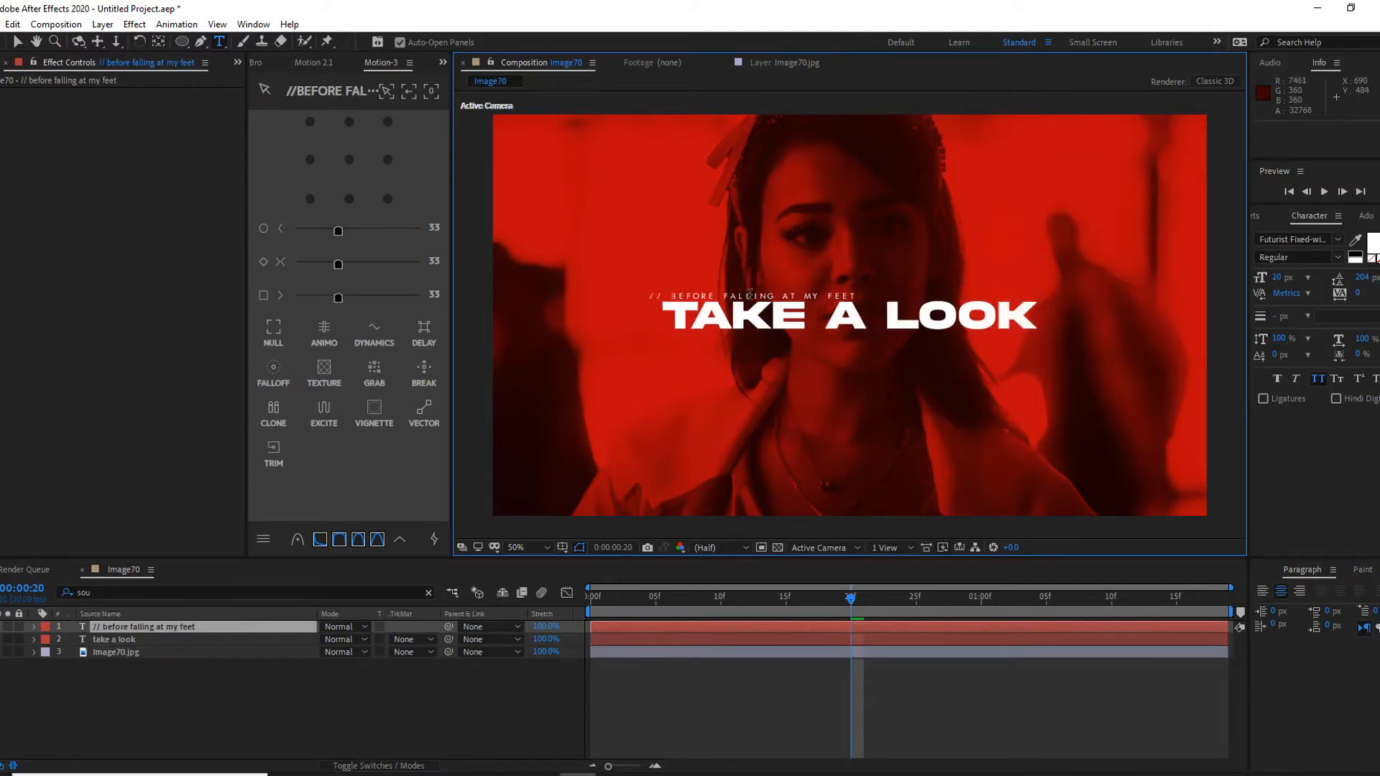
{"action": "left_click", "coordinate": [189, 616]}
{"action": "left_click", "coordinate": [196, 626]}
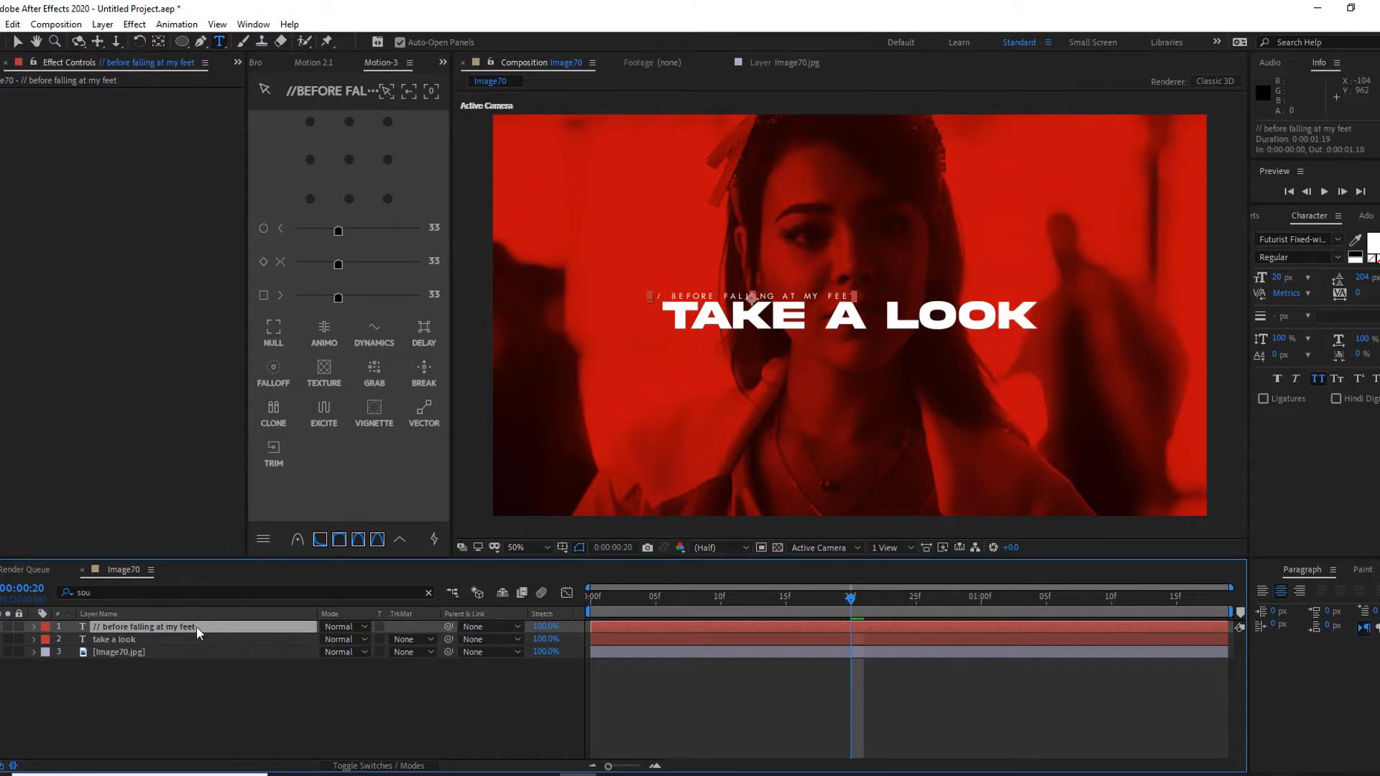
{"action": "left_click", "coordinate": [349, 160]}
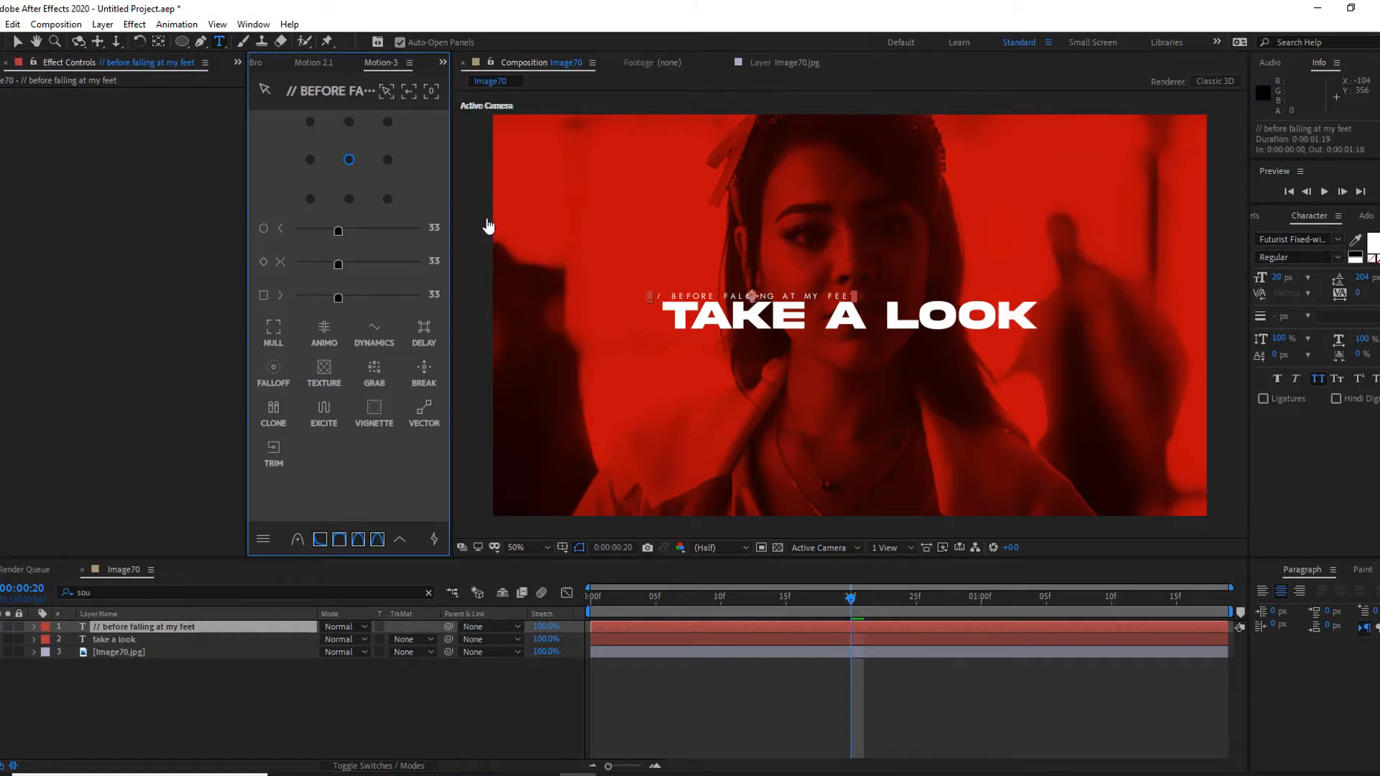
{"action": "left_click", "coordinate": [716, 291]}
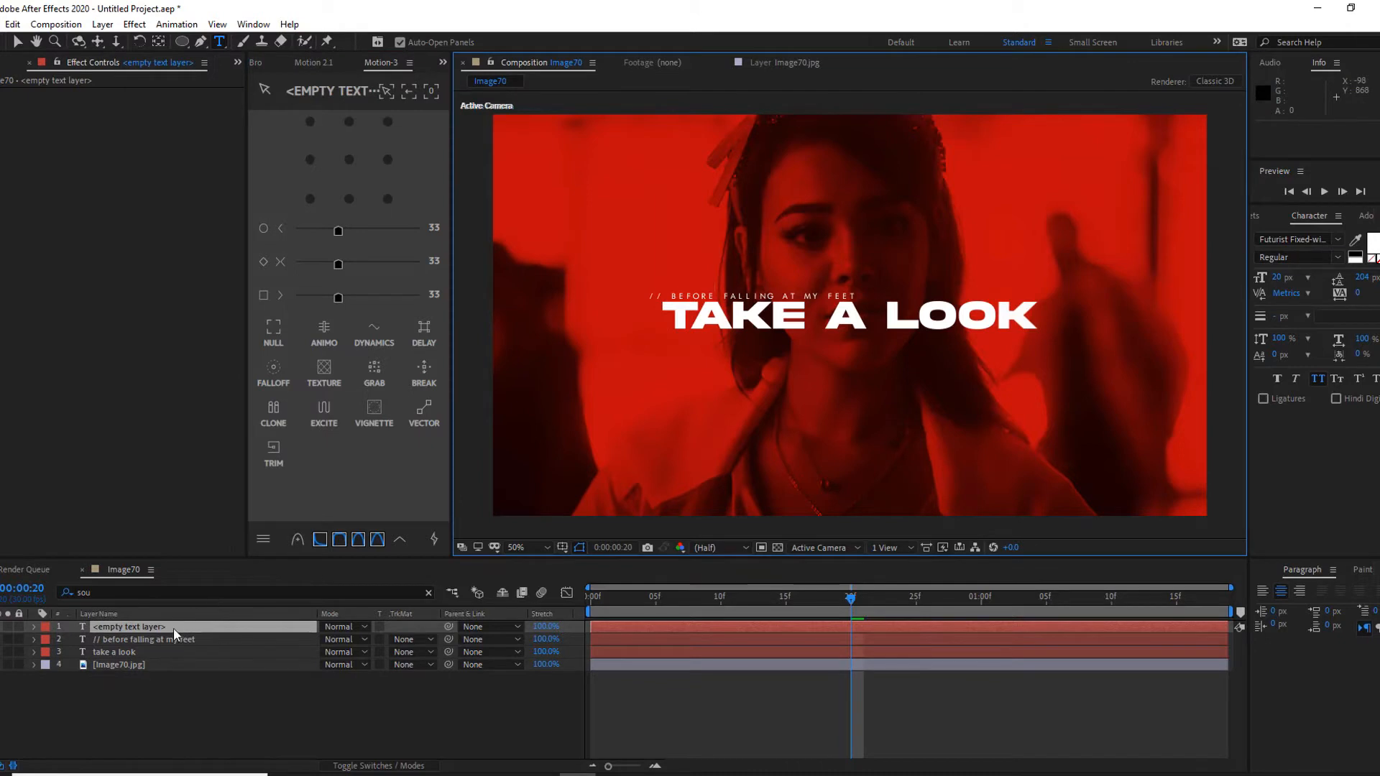
{"action": "key", "text": "Delete"}
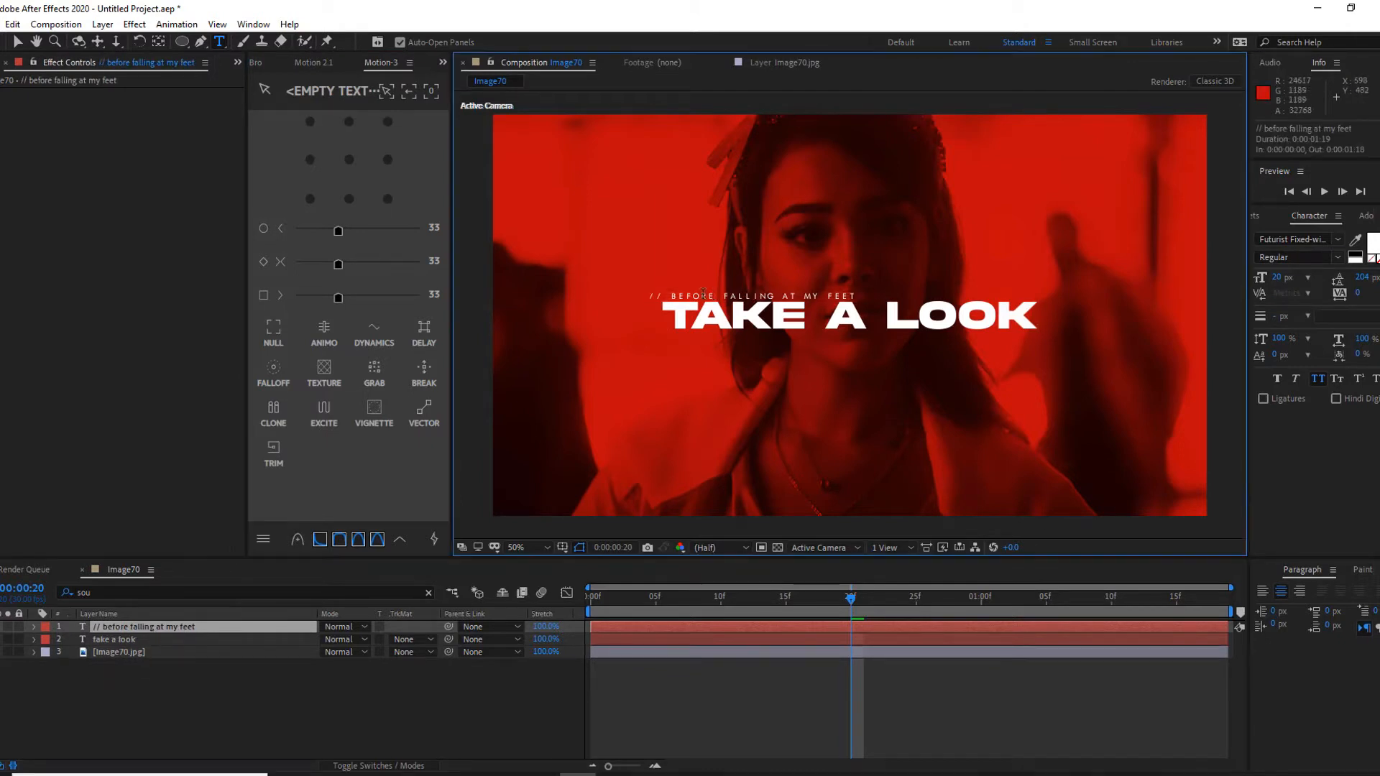
Apply Faux Bold to the small text layer and left-align its paragraph.
{"action": "left_click", "coordinate": [1279, 377]}
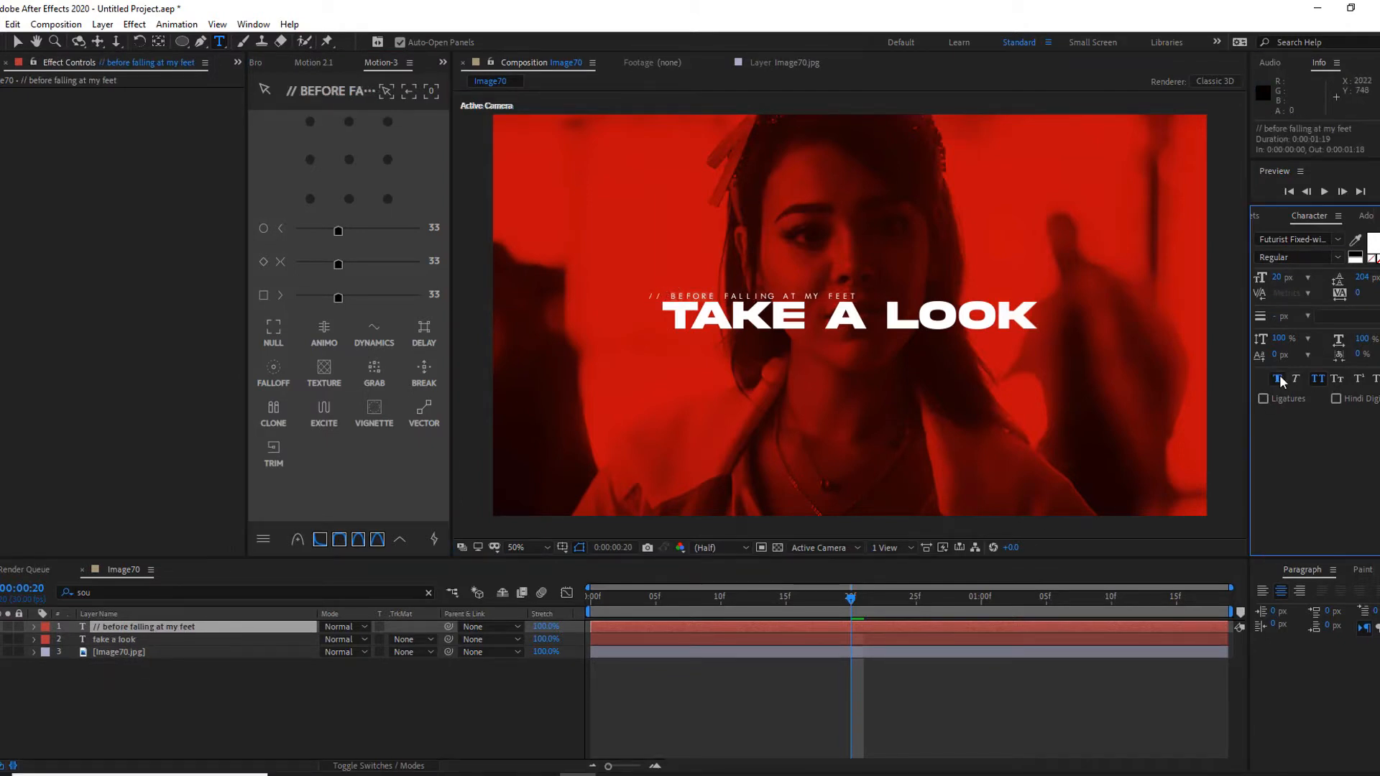
{"action": "left_click", "coordinate": [322, 165]}
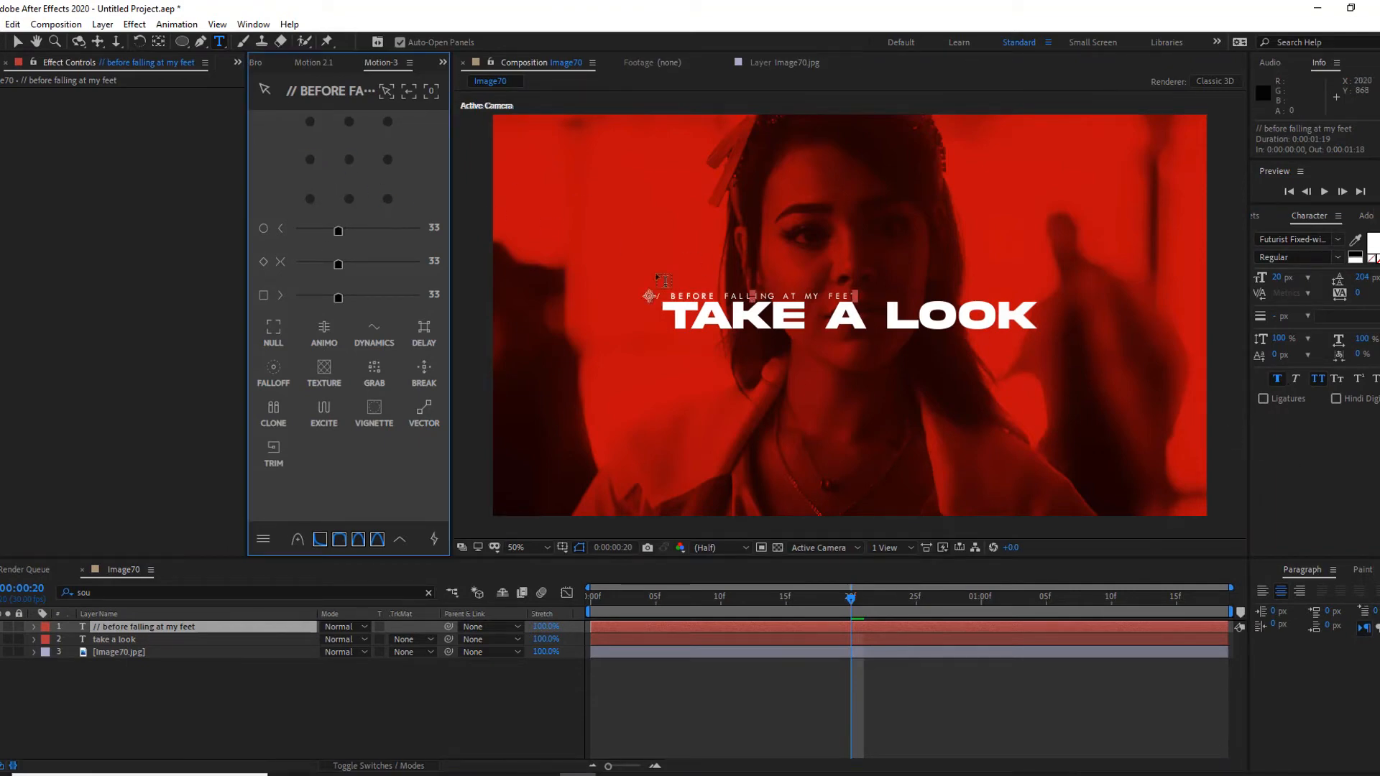
{"action": "left_click", "coordinate": [1303, 568]}
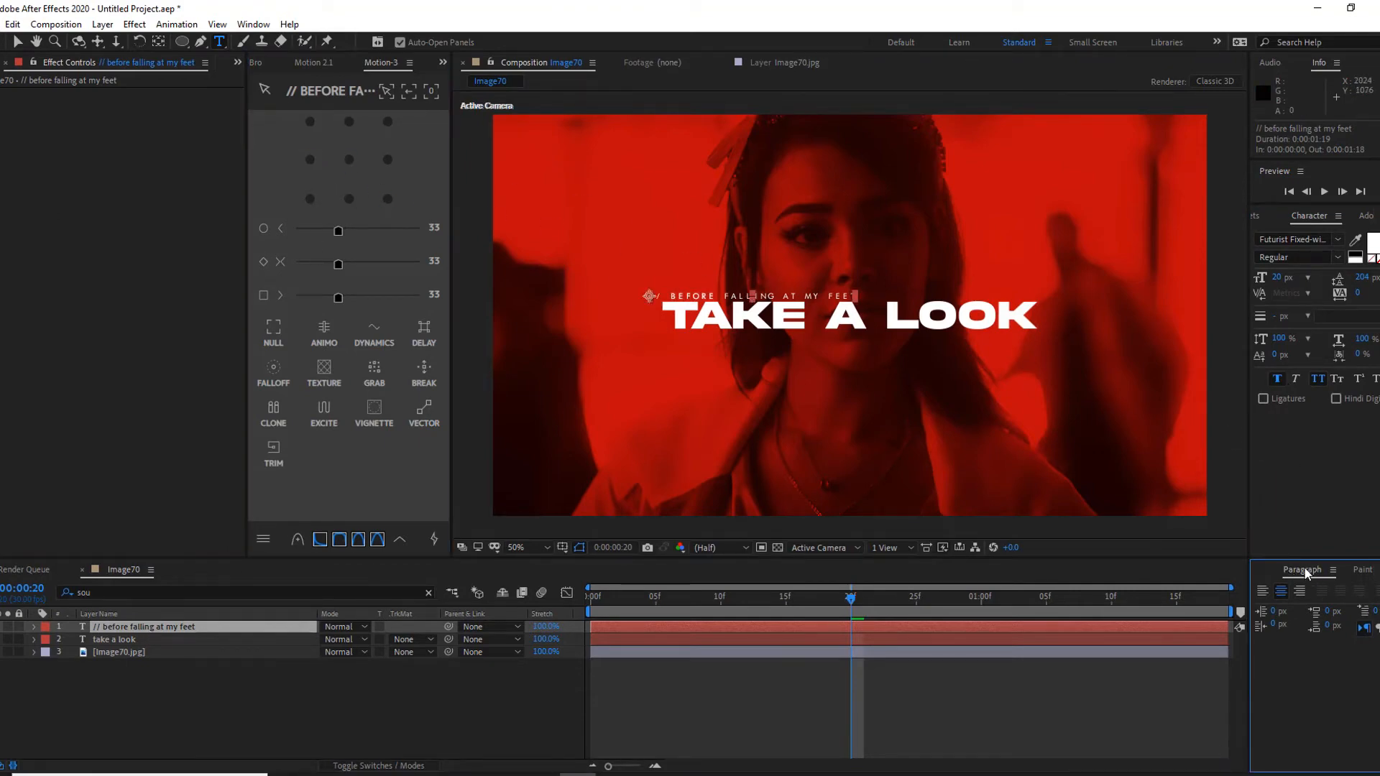
{"action": "left_click", "coordinate": [253, 24]}
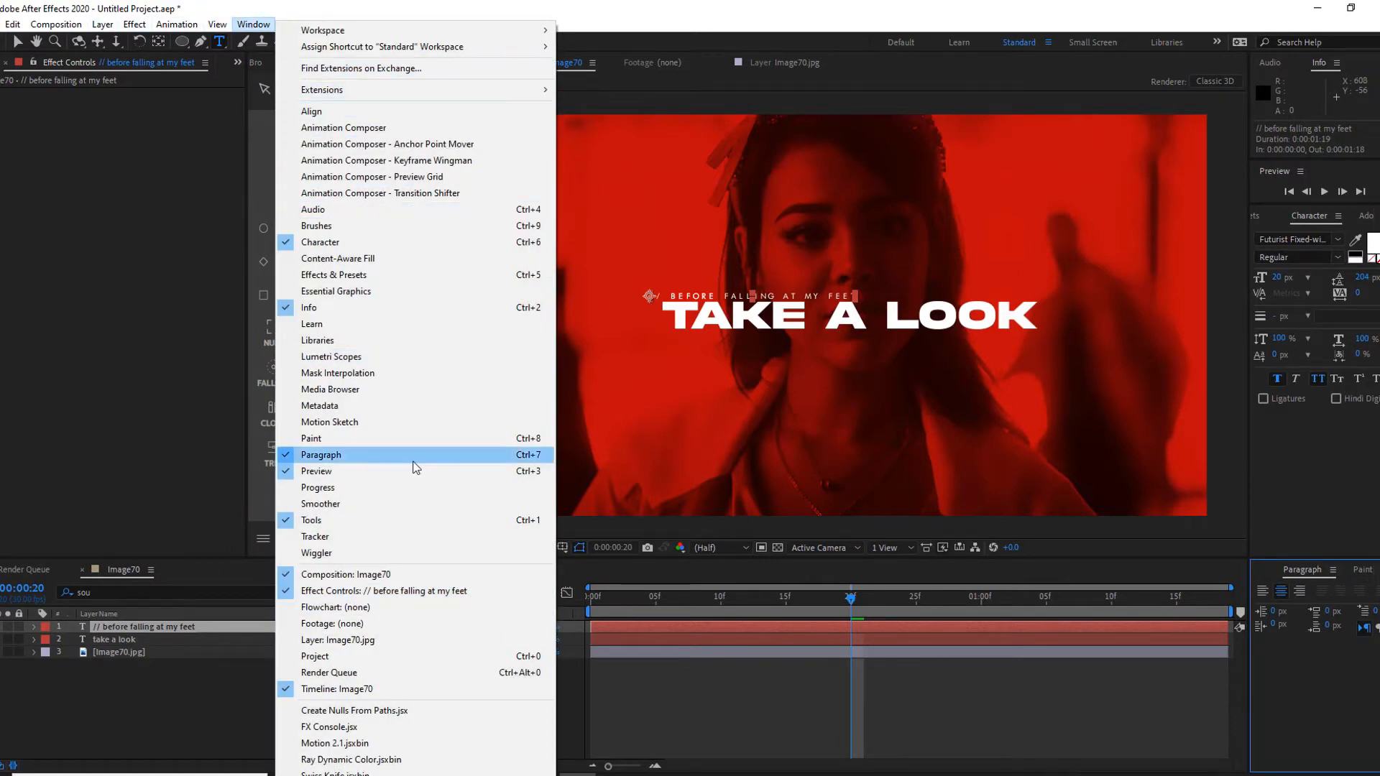
{"action": "left_click", "coordinate": [923, 6]}
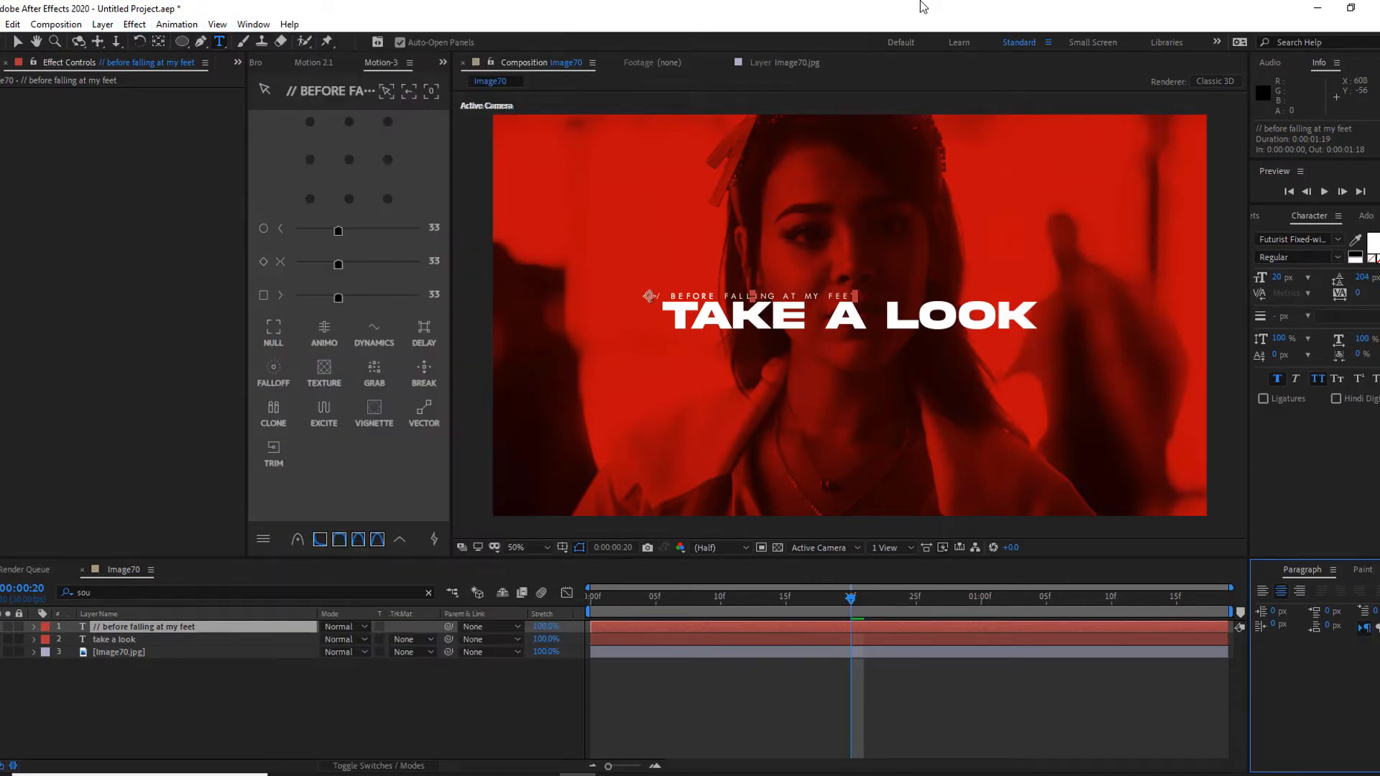
{"action": "left_click", "coordinate": [1263, 590]}
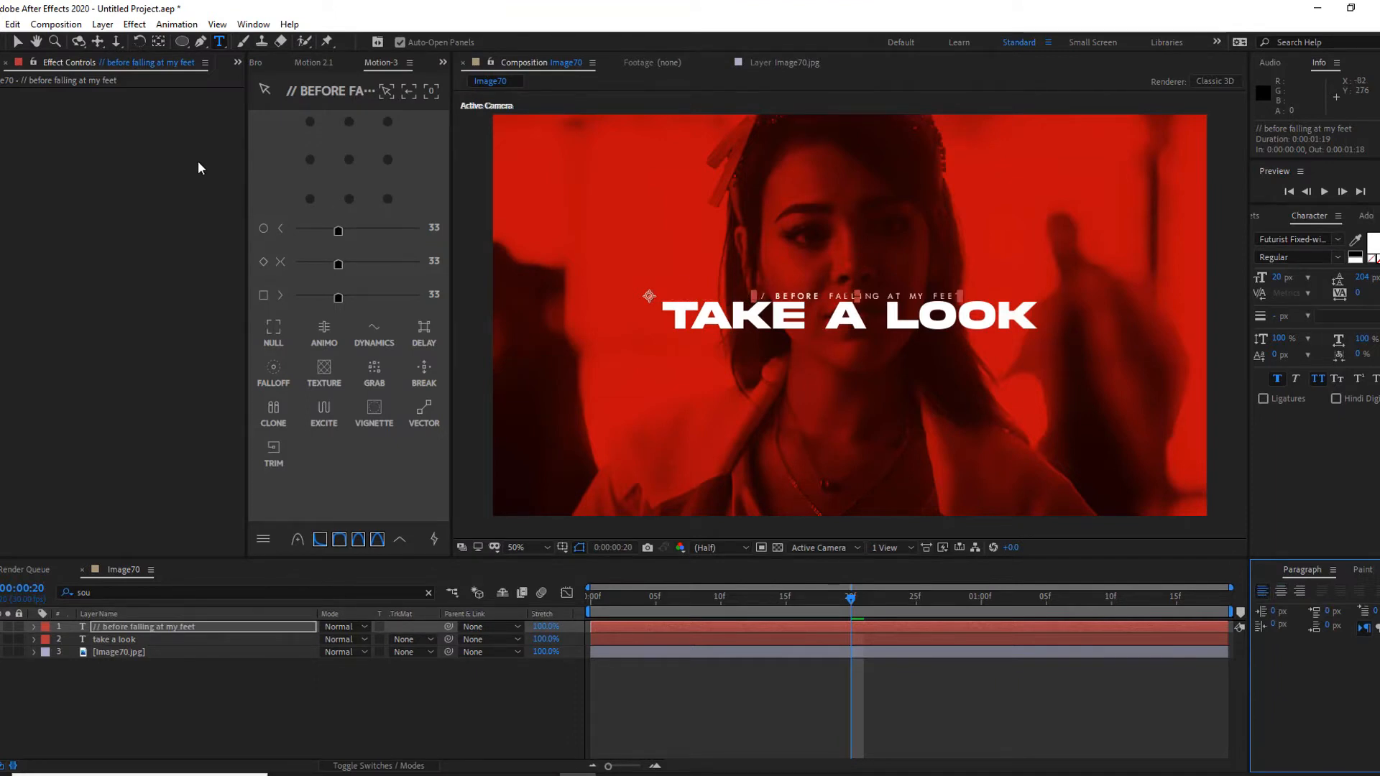
Set the small text's anchor point to its middle-left edge and align the line with the left edge of "TAKE A LOOK".
{"action": "left_click", "coordinate": [310, 161]}
{"action": "scroll", "coordinate": [687, 278], "scroll_direction": "up", "scroll_amount": 1}
{"action": "mouse_move", "coordinate": [687, 279]}
{"action": "left_mouse_down"}
{"action": "mouse_move", "coordinate": [922, 278]}
{"action": "mouse_move", "coordinate": [712, 283]}
{"action": "left_mouse_up"}
{"action": "key", "text": "v"}
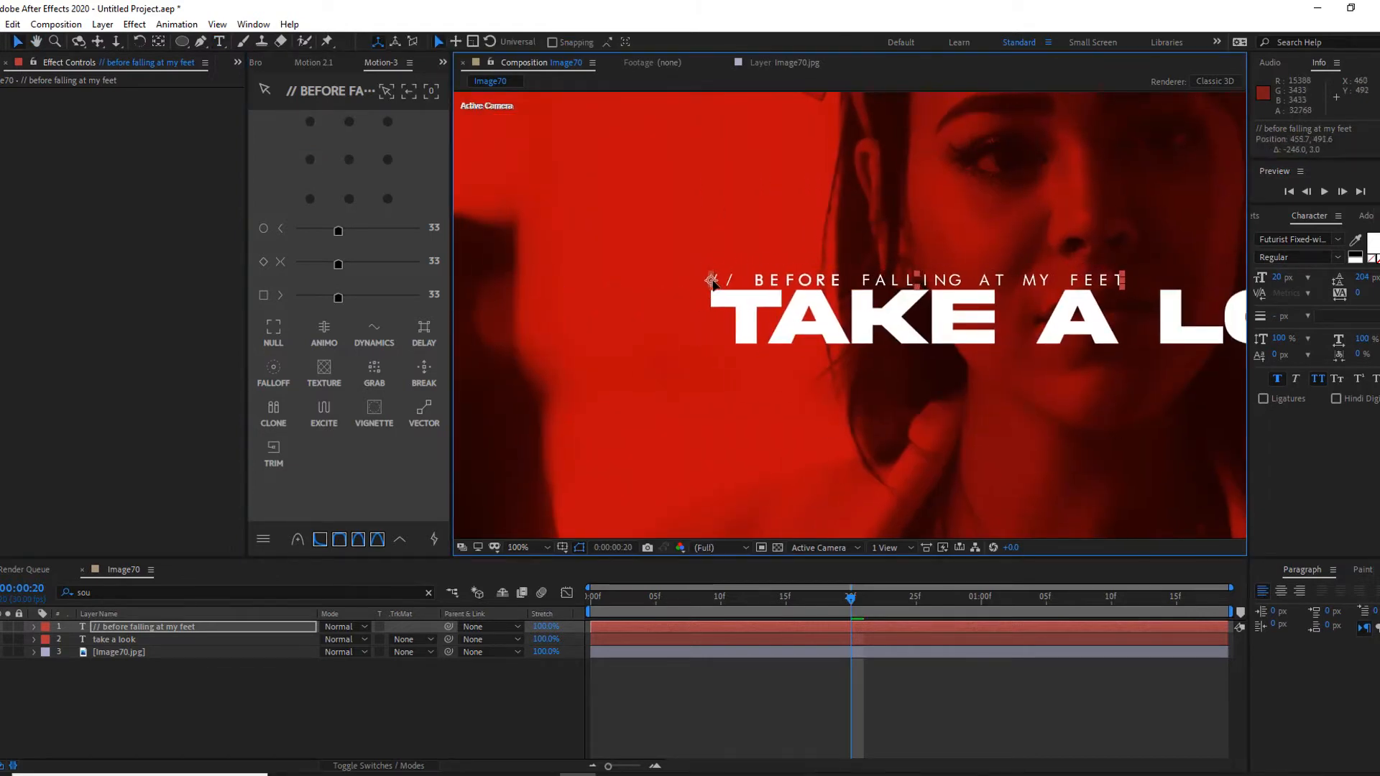
{"action": "scroll", "coordinate": [687, 292], "scroll_direction": "down", "scroll_amount": 1}
Add a Tracking animator to the small text layer and set its Tracking Amount to 64.
{"action": "left_click", "coordinate": [32, 633]}
{"action": "left_click", "coordinate": [34, 627]}
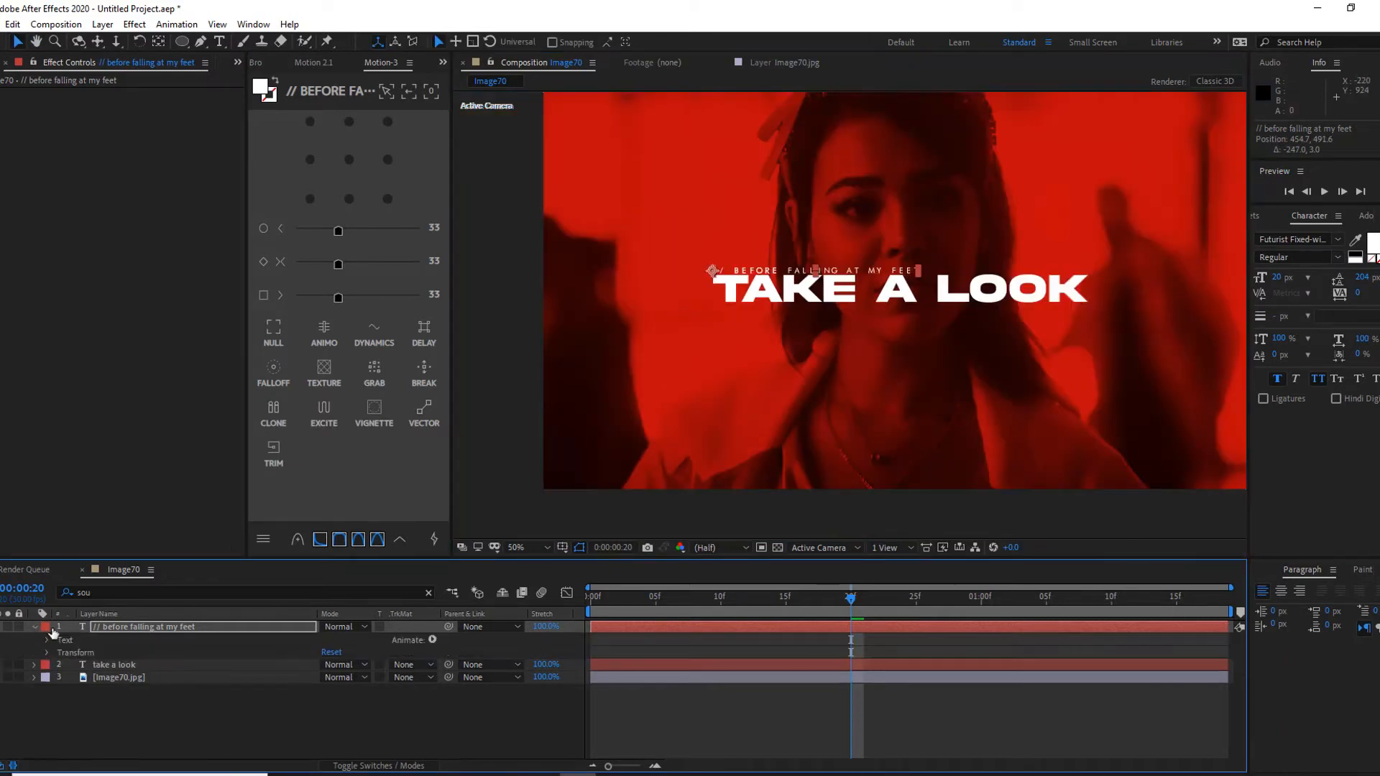
{"action": "left_click", "coordinate": [432, 640]}
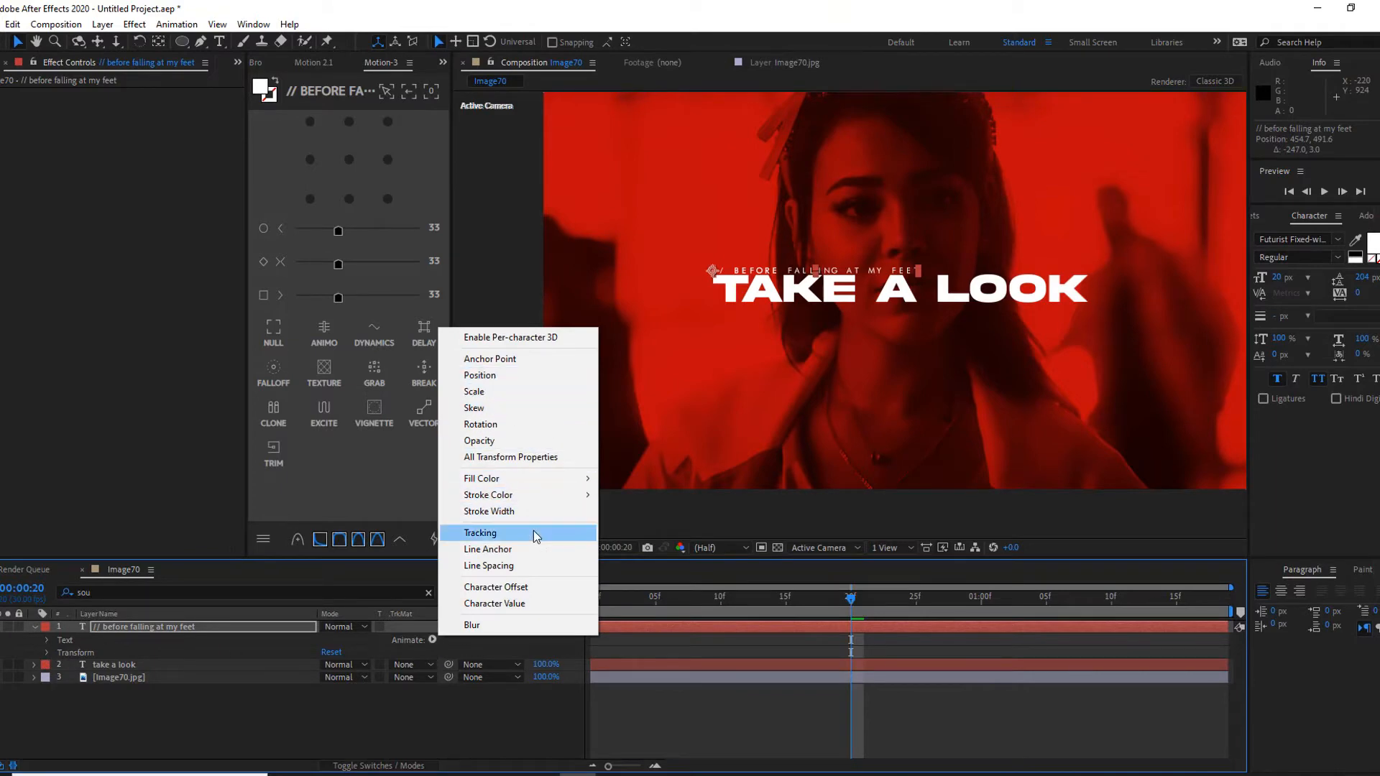
{"action": "left_click", "coordinate": [480, 533]}
{"action": "left_click_drag", "start_coordinate": [323, 728], "coordinate": [361, 728]}
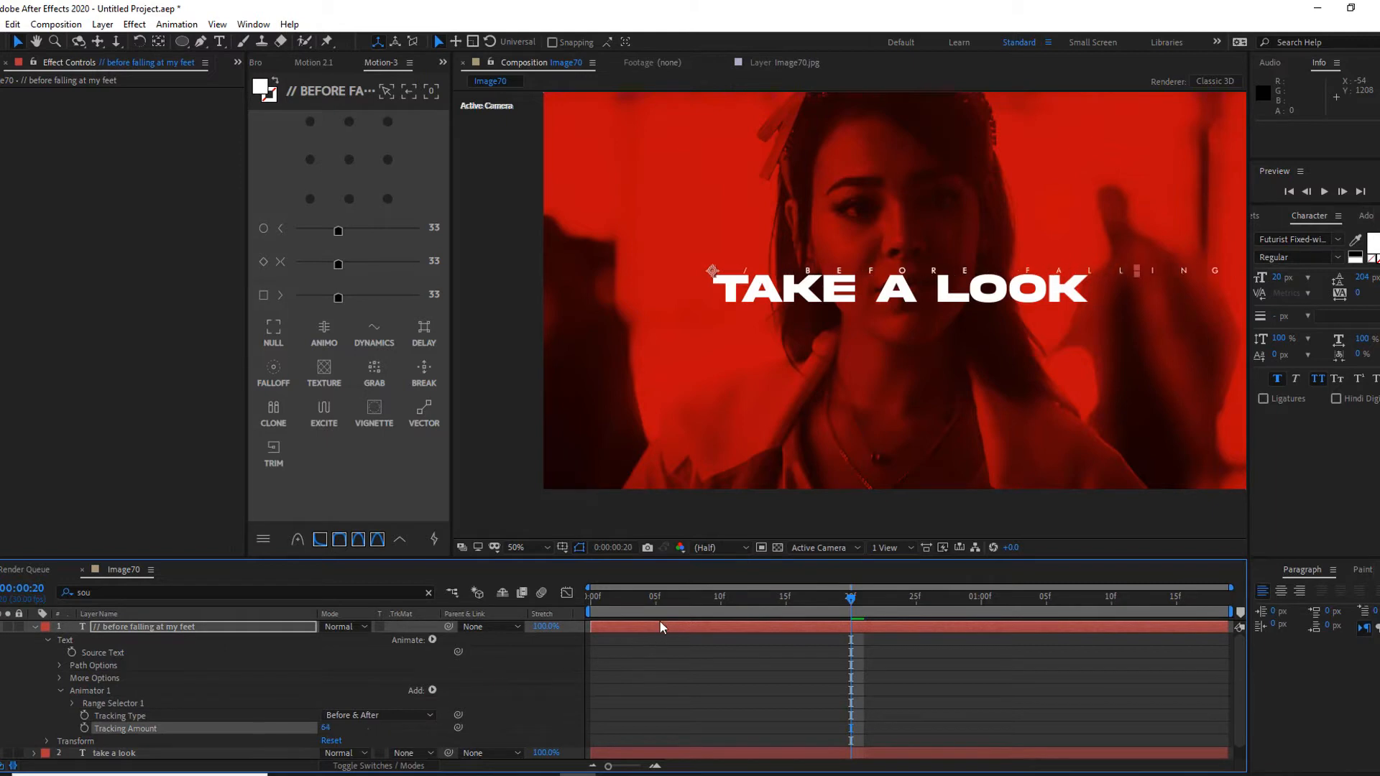
At 0:00:00:00, enable keyframing for Range Selector 1's Start, End and Offset on the small text, and preview.
{"action": "left_click", "coordinate": [634, 599]}
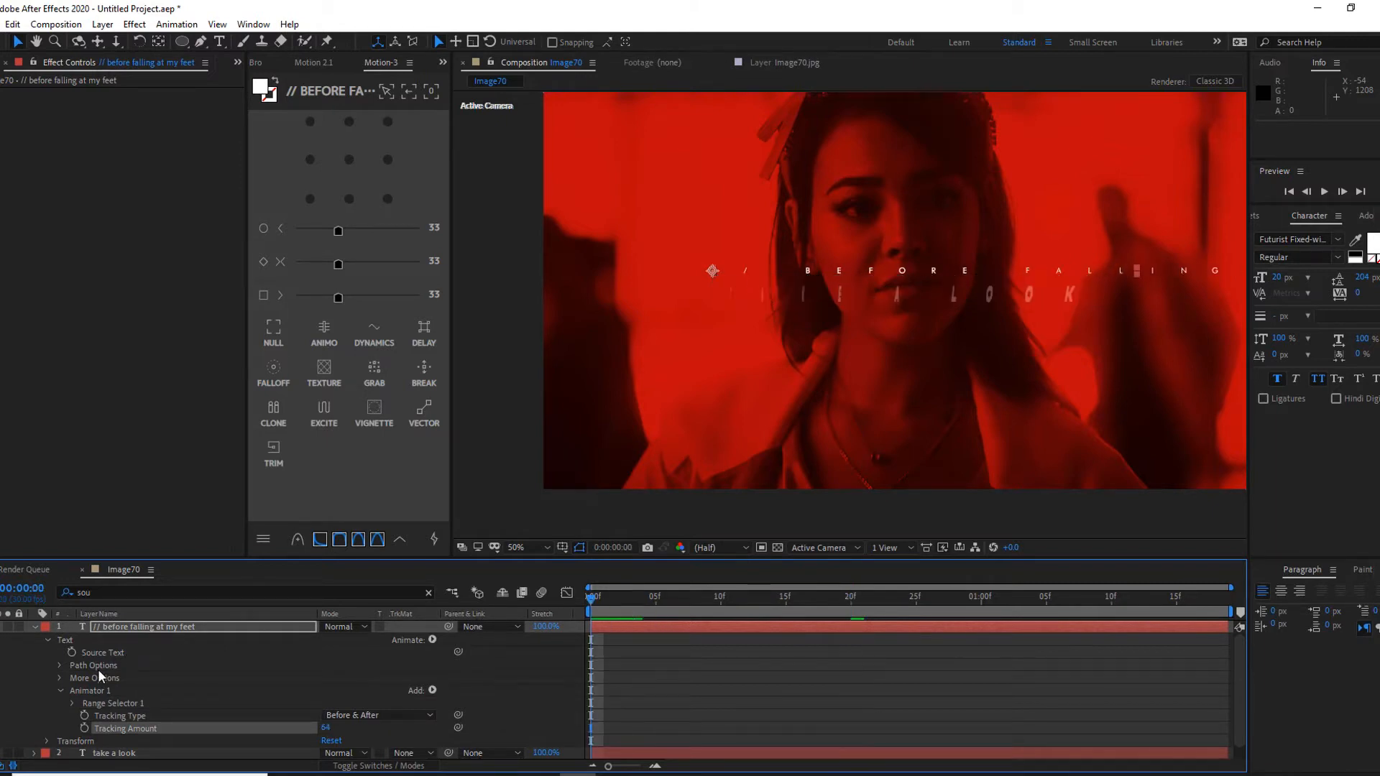
{"action": "left_click", "coordinate": [73, 704]}
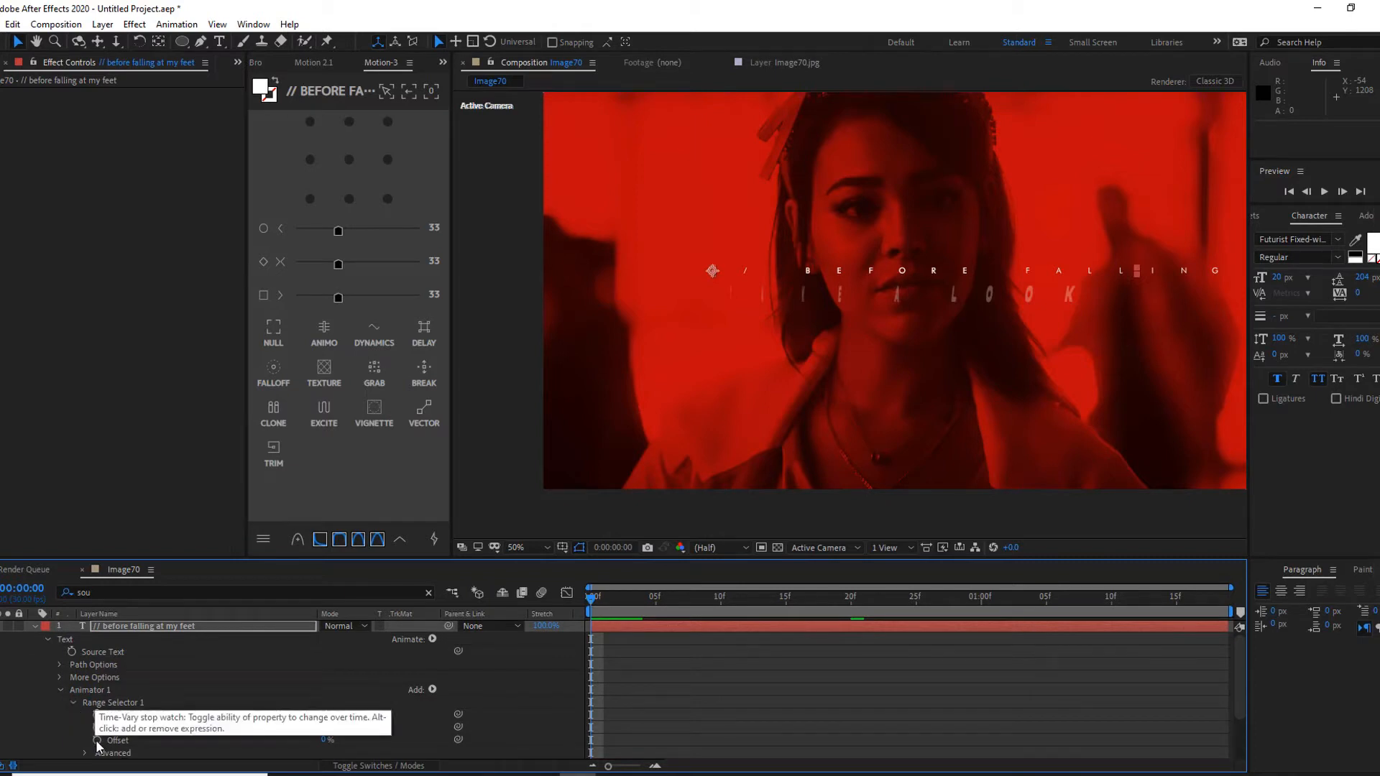
{"action": "scroll", "coordinate": [158, 738], "scroll_direction": "down", "scroll_amount": 1}
{"action": "left_click", "coordinate": [97, 677]}
{"action": "left_click", "coordinate": [97, 689]}
{"action": "left_click", "coordinate": [97, 702]}
{"action": "key", "text": "space"}
{"action": "key", "text": "space"}
{"action": "left_click_drag", "start_coordinate": [643, 598], "coordinate": [464, 602]}
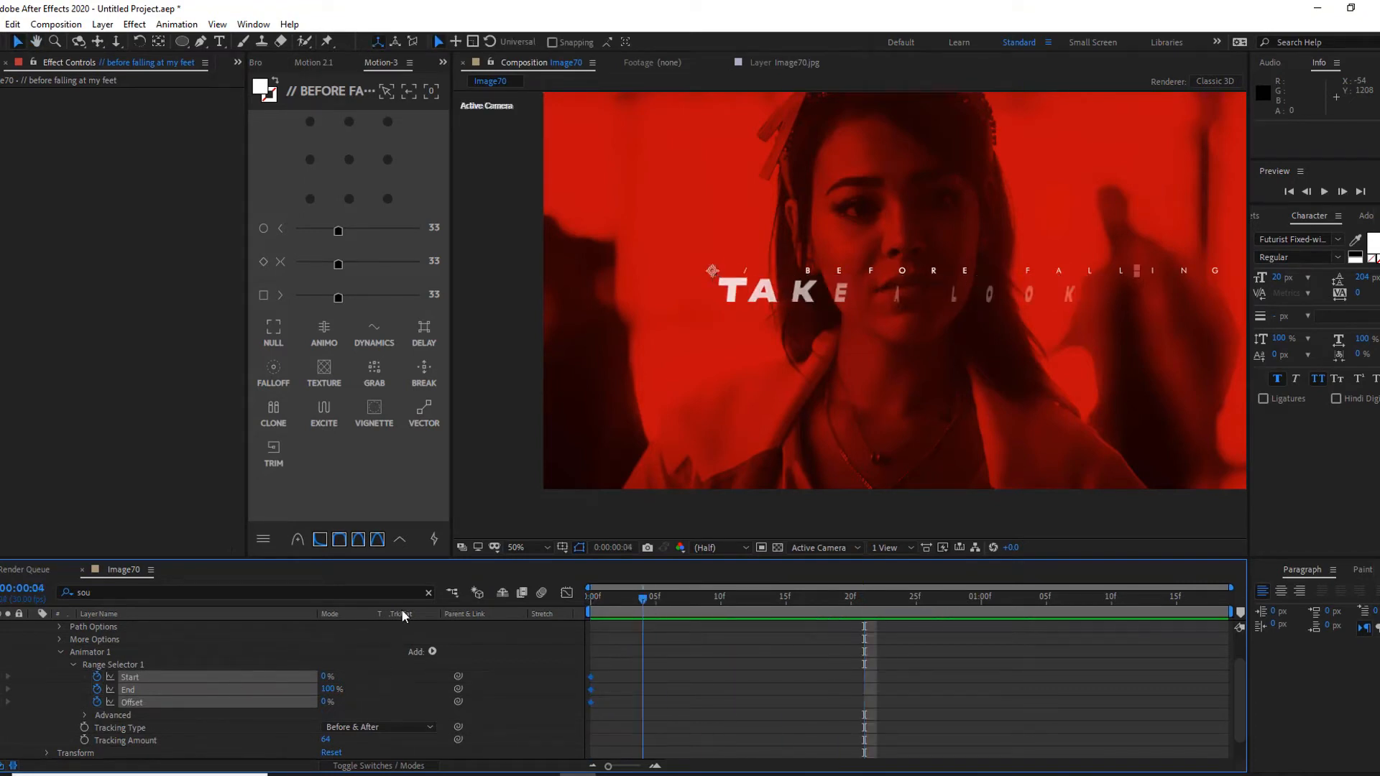
Keyframe only Range Selector 1's Start at 0:00:00:00 on the small text, clearing the End and Offset keyframes, and preview.
{"action": "key", "text": "Home"}
{"action": "left_click", "coordinate": [95, 677]}
{"action": "left_click", "coordinate": [69, 679]}
{"action": "key", "text": "ctrl+z"}
{"action": "left_click", "coordinate": [46, 680]}
{"action": "left_click", "coordinate": [98, 677]}
{"action": "key", "text": "space"}
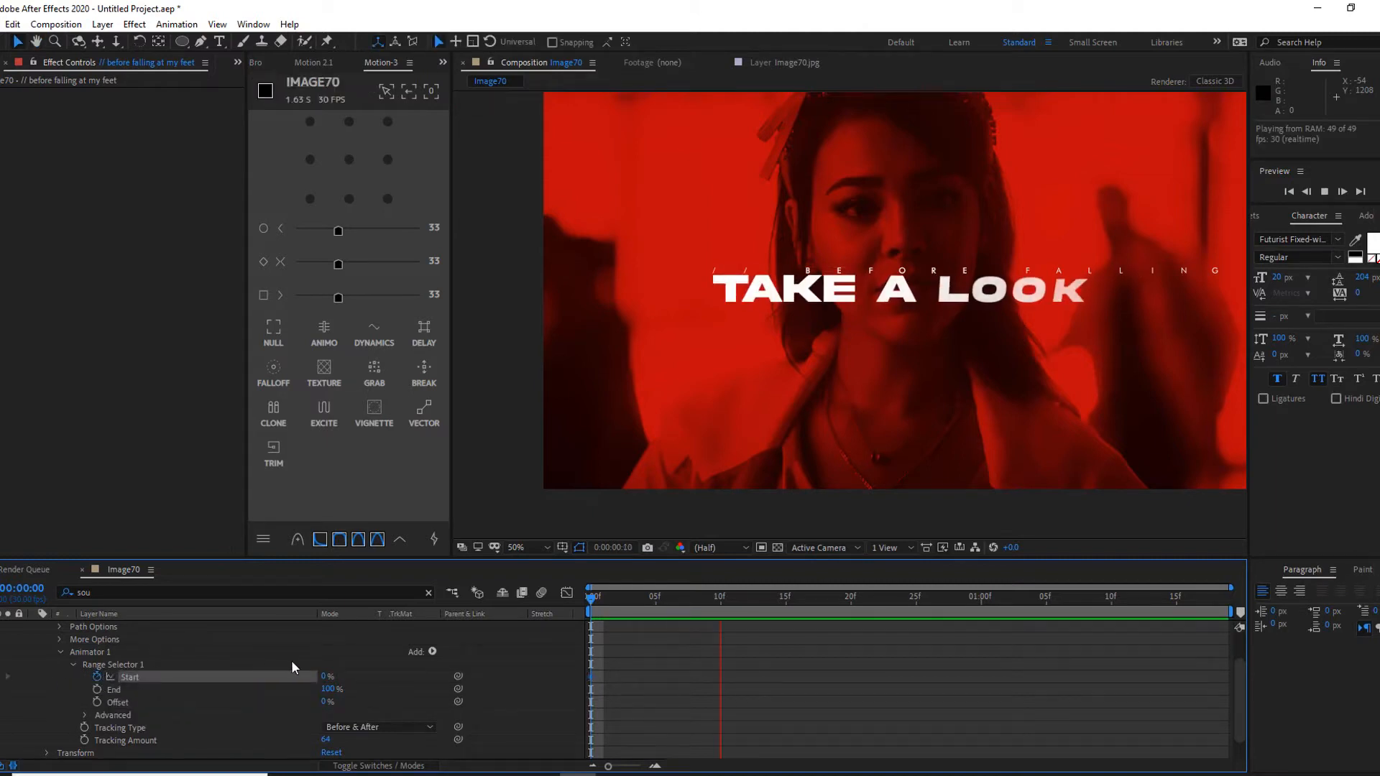
At 0:00:00:28, keyframe Range Selector 1's Start at 100%, reduce that keyframe to 90%, and preview the animation.
{"action": "key", "text": "space"}
{"action": "left_click_drag", "start_coordinate": [325, 676], "coordinate": [471, 678]}
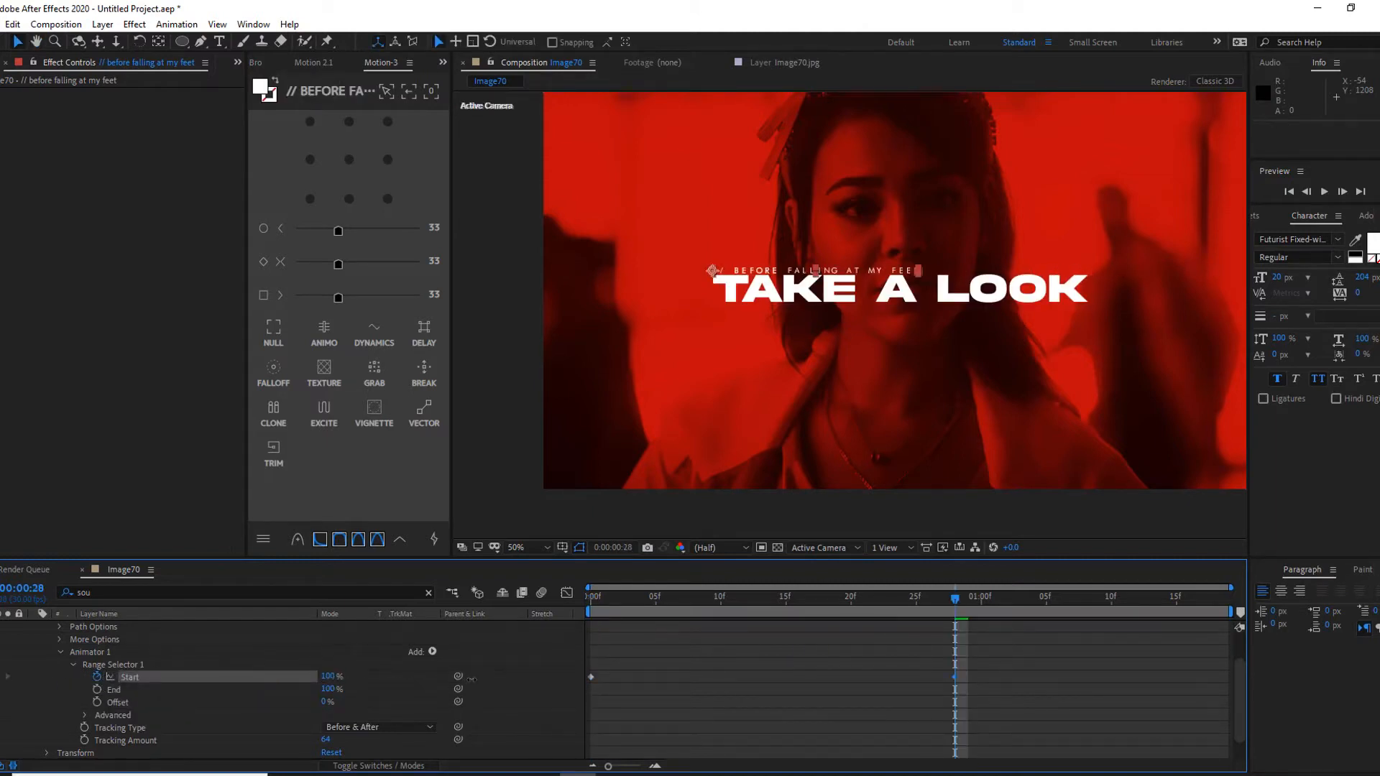
{"action": "key", "text": "space"}
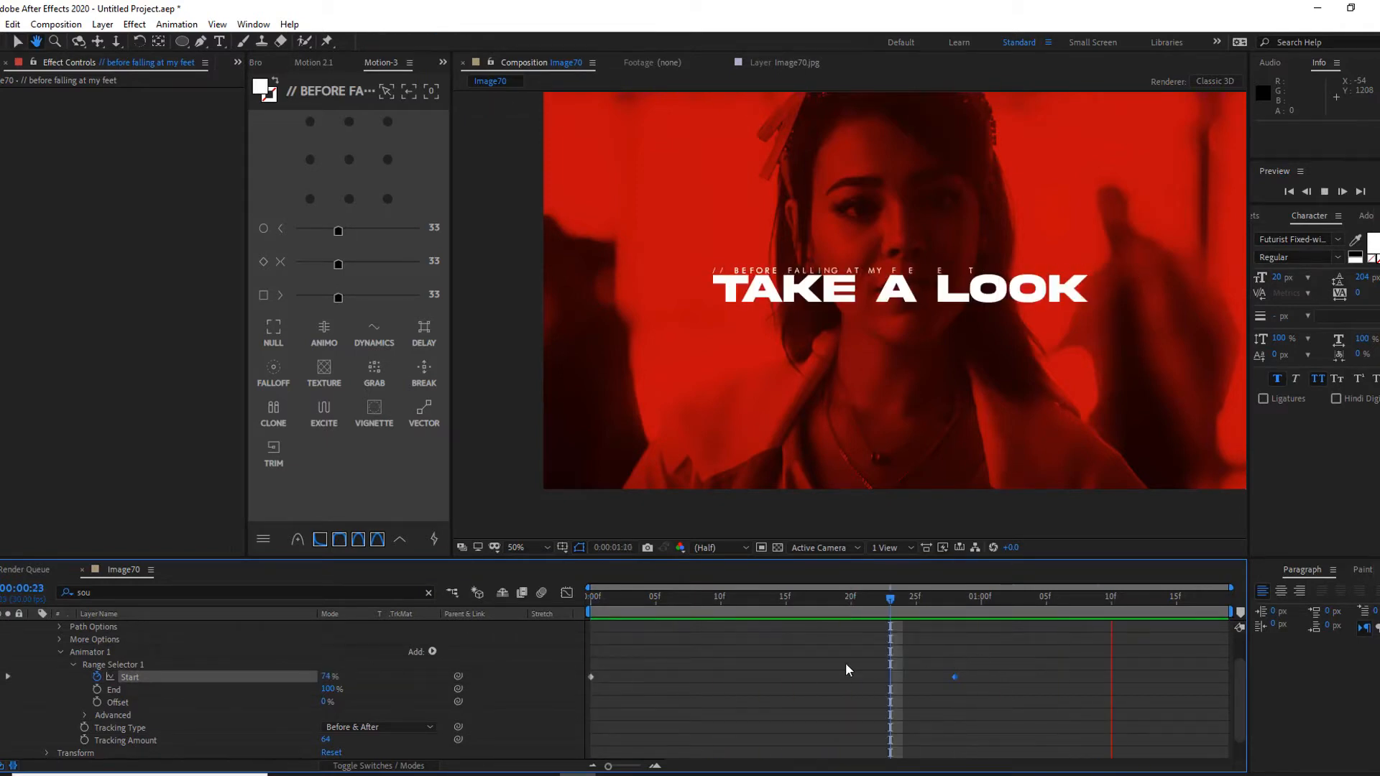
{"action": "left_click", "coordinate": [956, 605]}
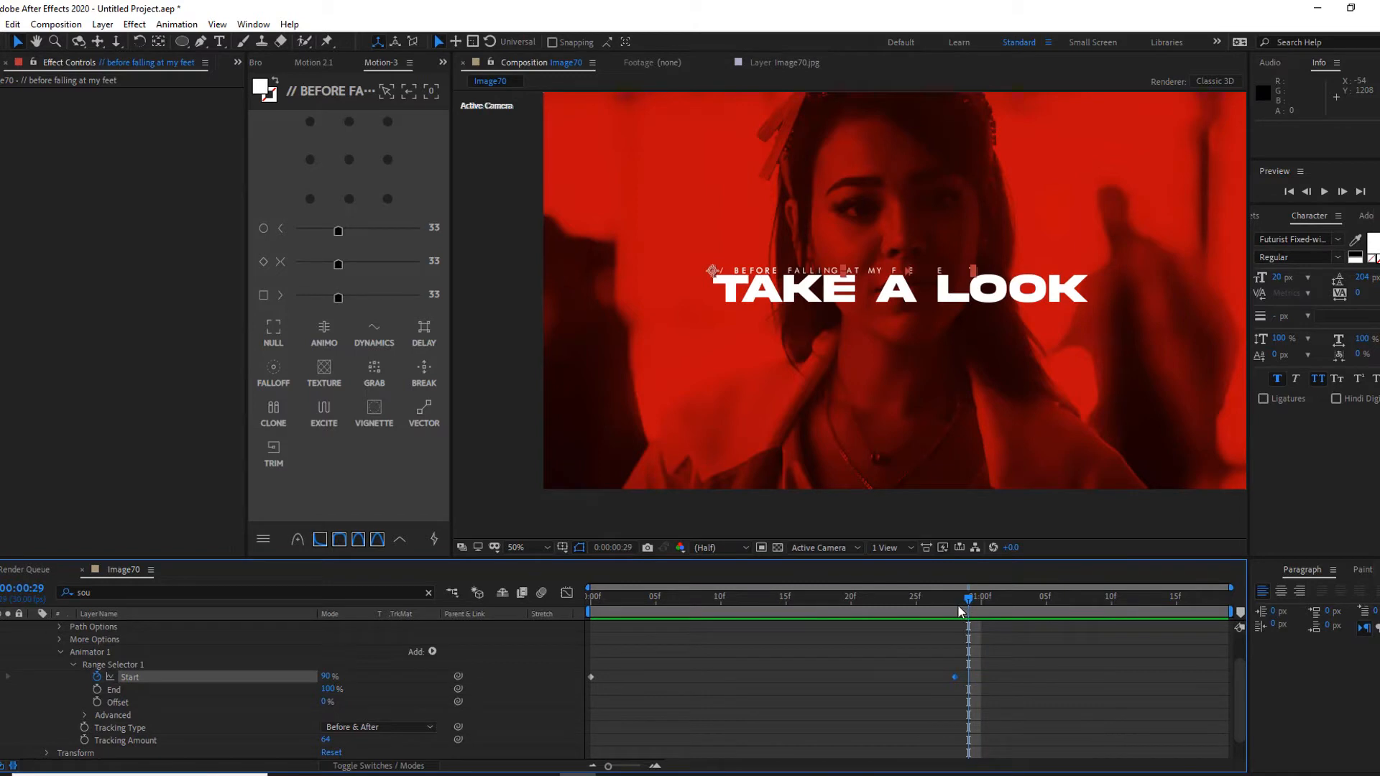
{"action": "key", "text": "space"}
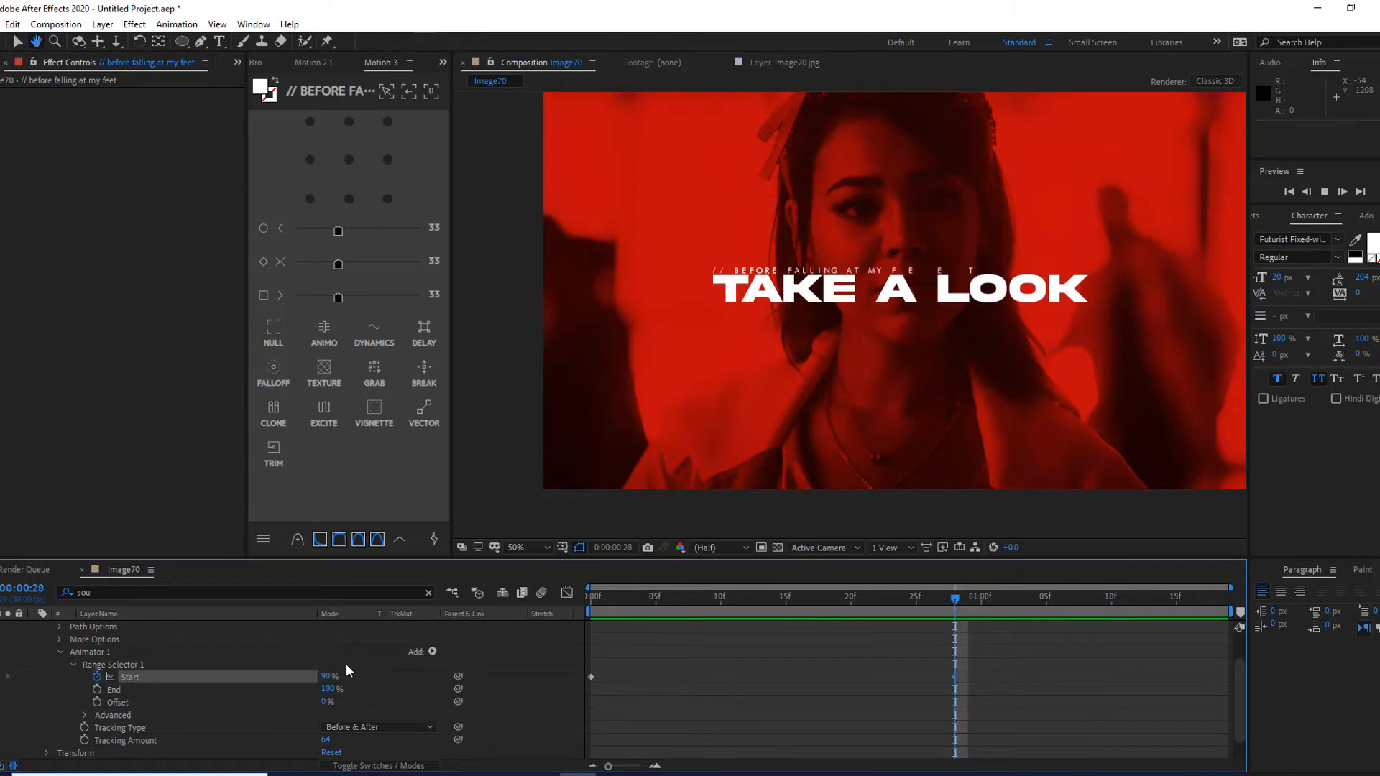
Add a Wiggly selector to the small text's tracking animator and preview the result.
{"action": "left_click", "coordinate": [434, 650]}
{"action": "mouse_move", "coordinate": [476, 681]}
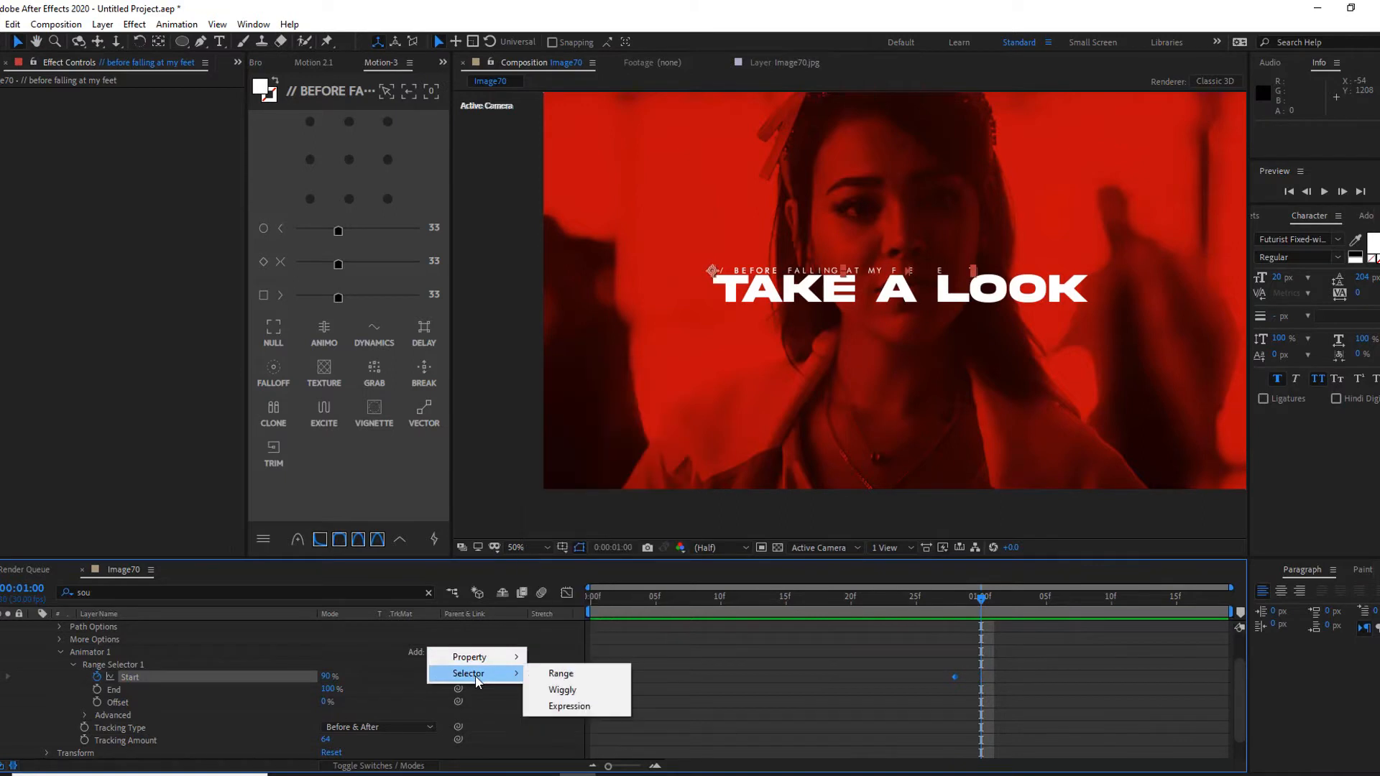
{"action": "left_click", "coordinate": [562, 690]}
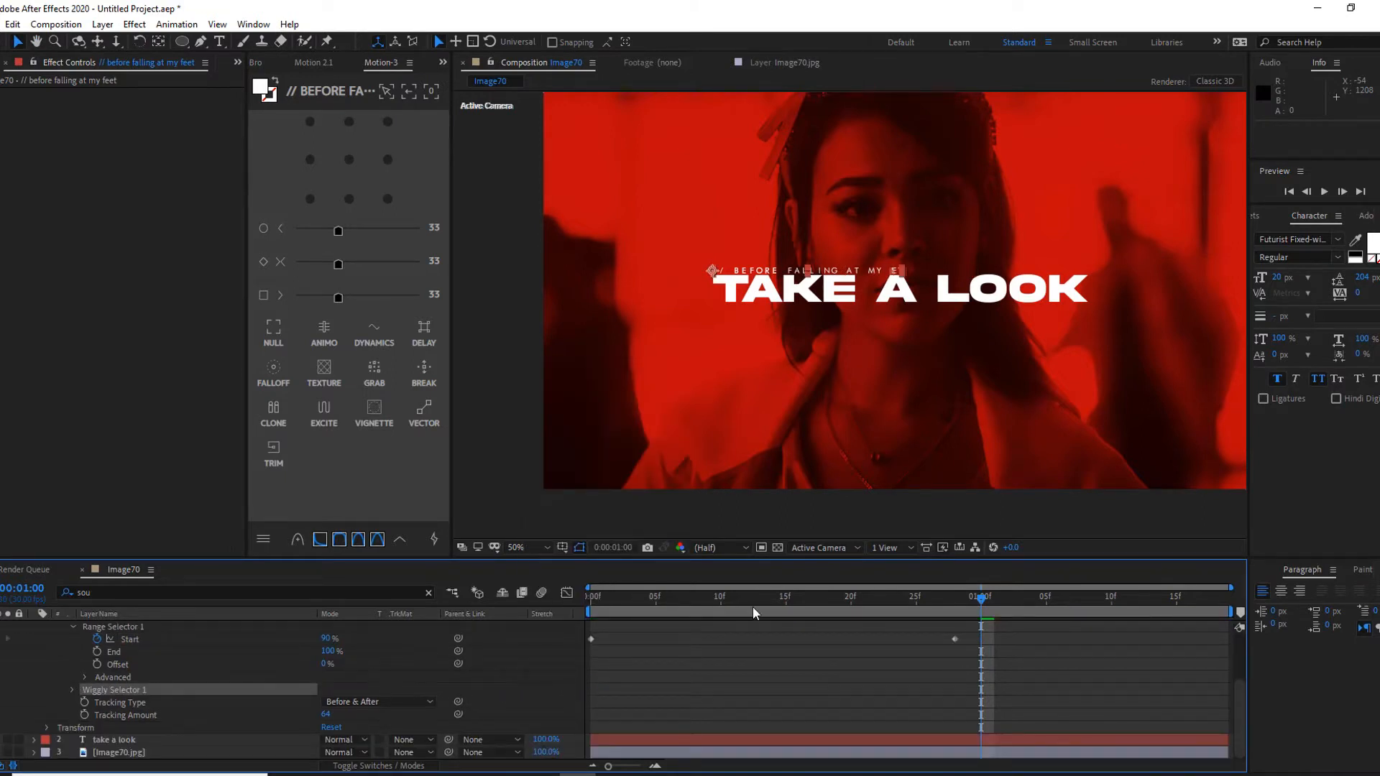
{"action": "key", "text": "space"}
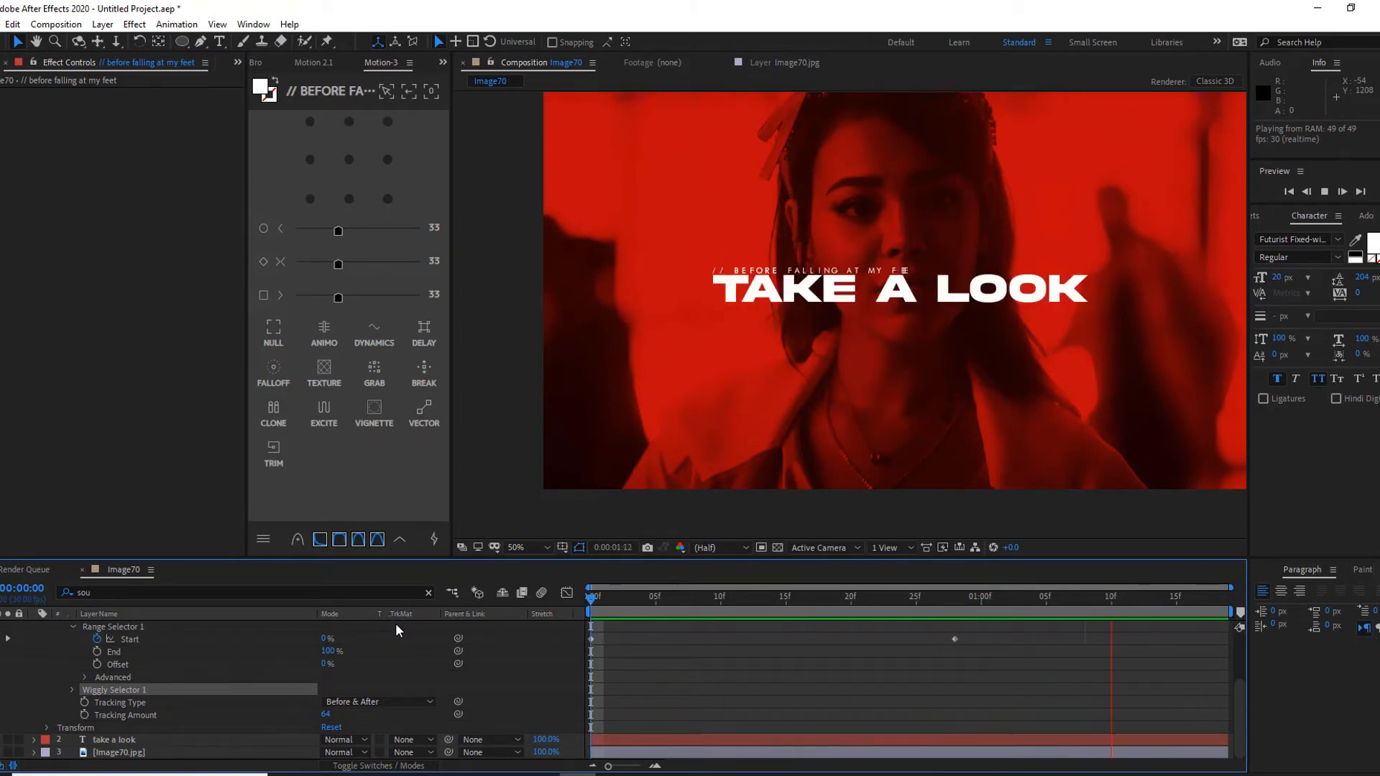
{"action": "key", "text": "space"}
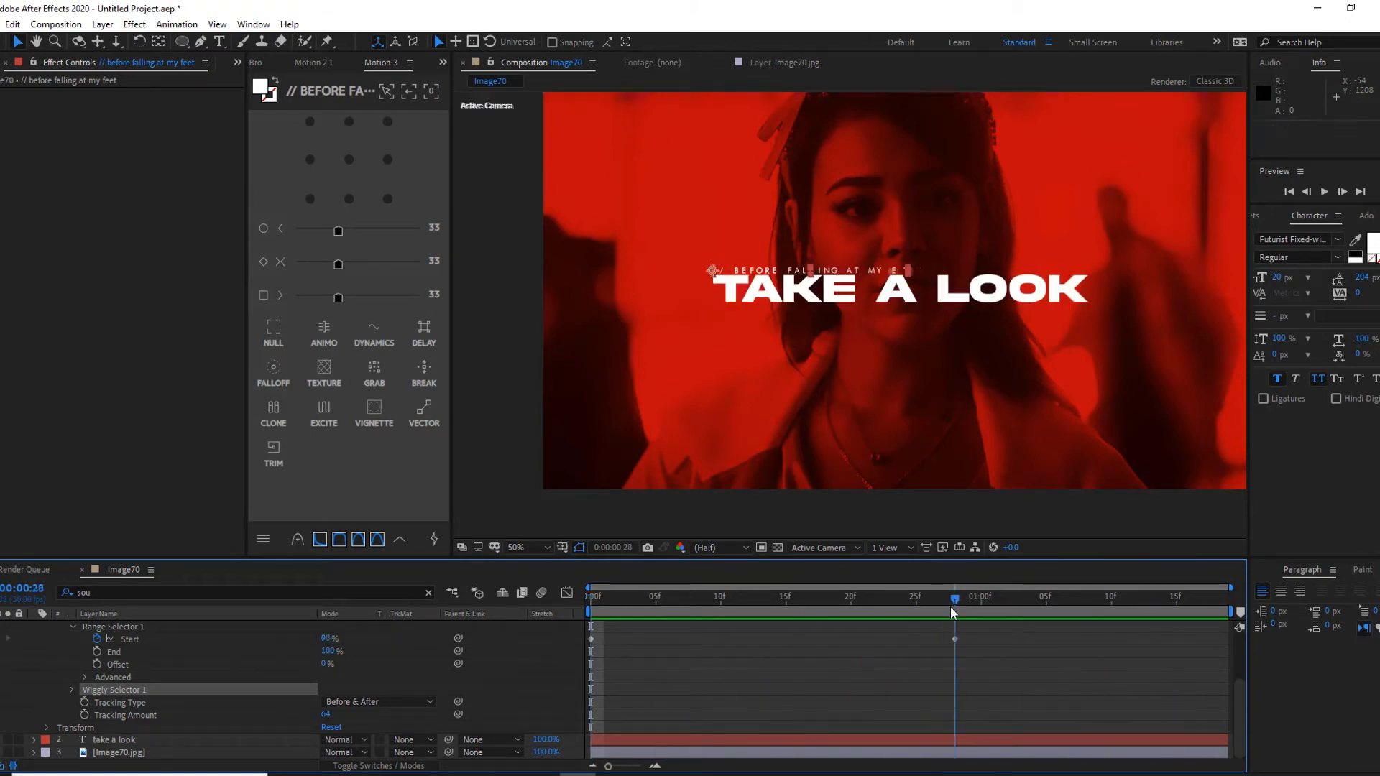
Set Range Selector 1's Start to 100% at 0:00:00:28 and preview the small text animation.
{"action": "left_click_drag", "start_coordinate": [325, 639], "coordinate": [345, 638]}
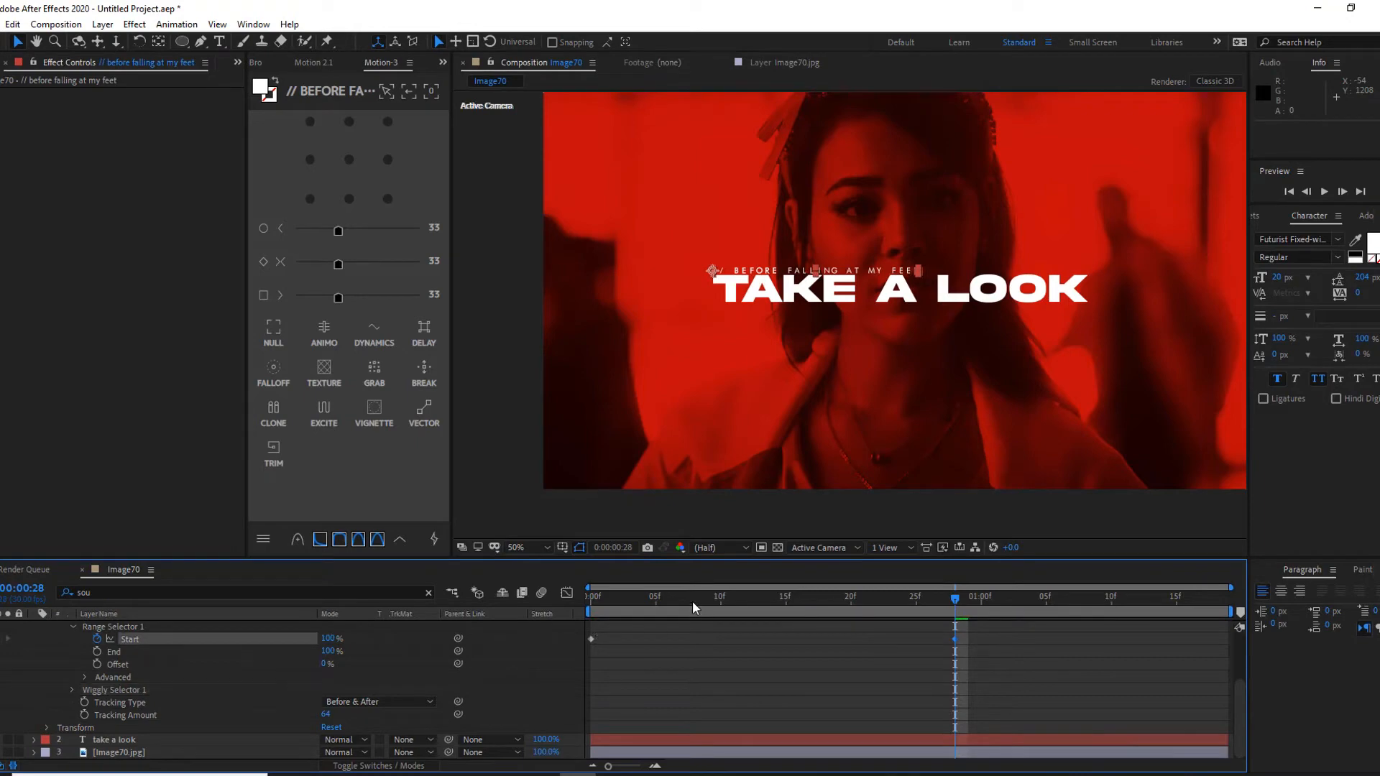
{"action": "left_click_drag", "start_coordinate": [694, 603], "coordinate": [395, 616]}
{"action": "key", "text": "space"}
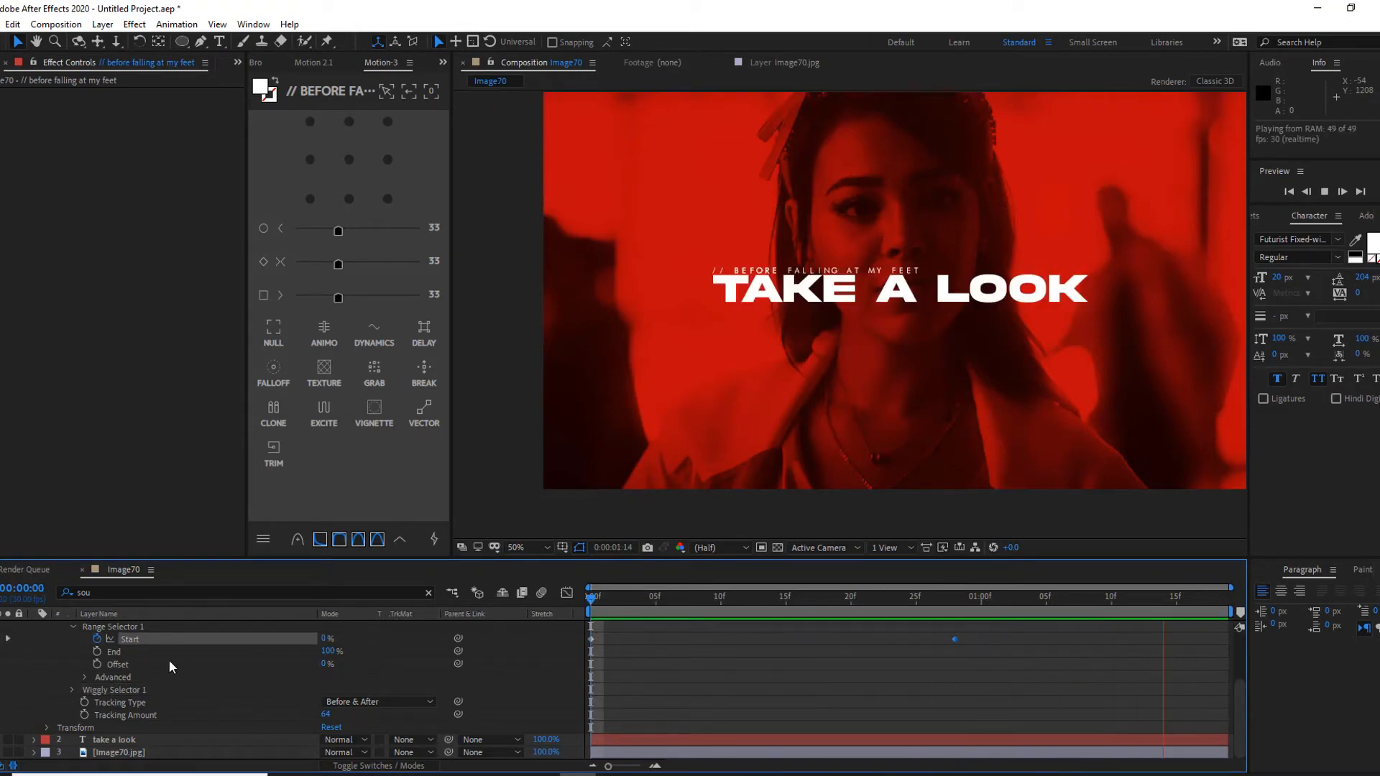
{"action": "scroll", "coordinate": [172, 660], "scroll_direction": "up", "scroll_amount": 2}
{"action": "key", "text": "space"}
Duplicate the small text layer, right-align the copy and place it below "TAKE A LOOK", flush with the title's right edge.
{"action": "left_click", "coordinate": [170, 625]}
{"action": "key", "text": "ctrl+d"}
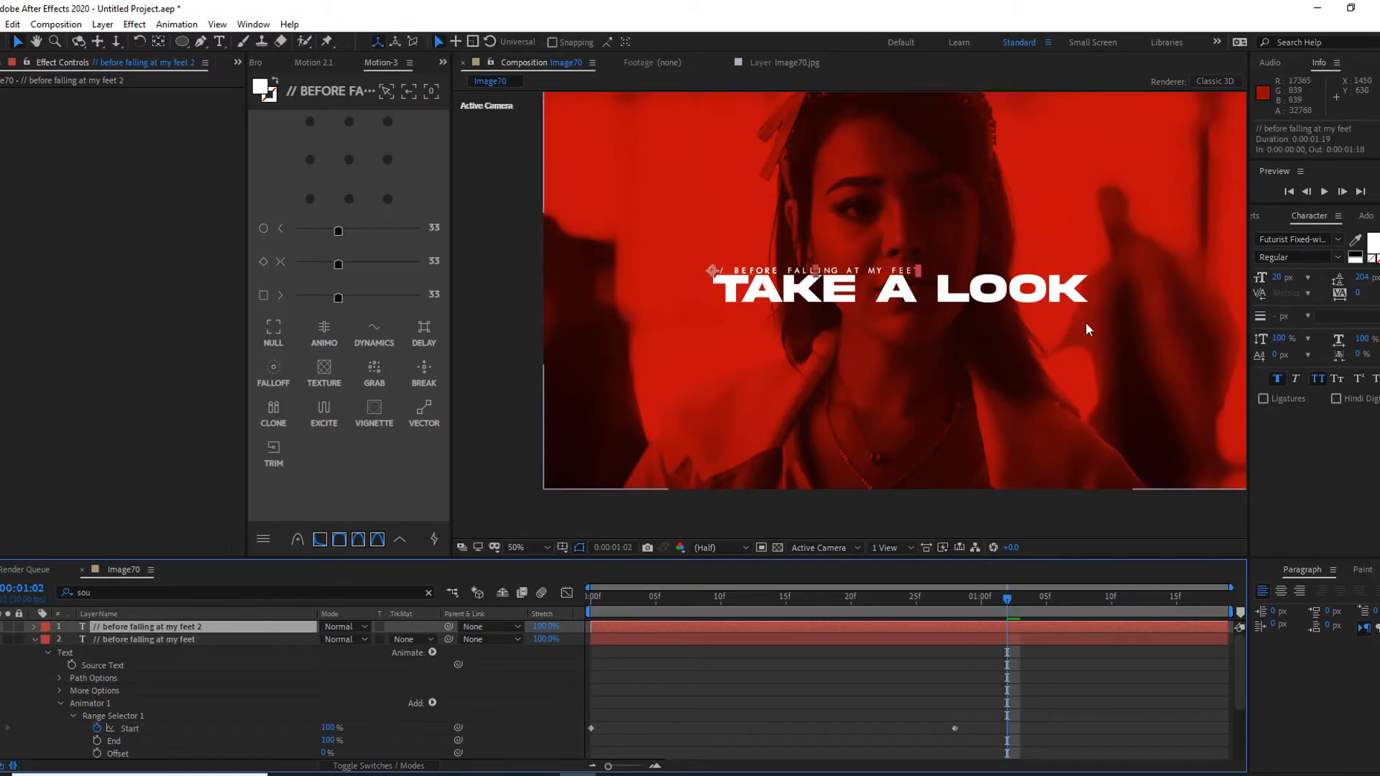
{"action": "left_click", "coordinate": [33, 640]}
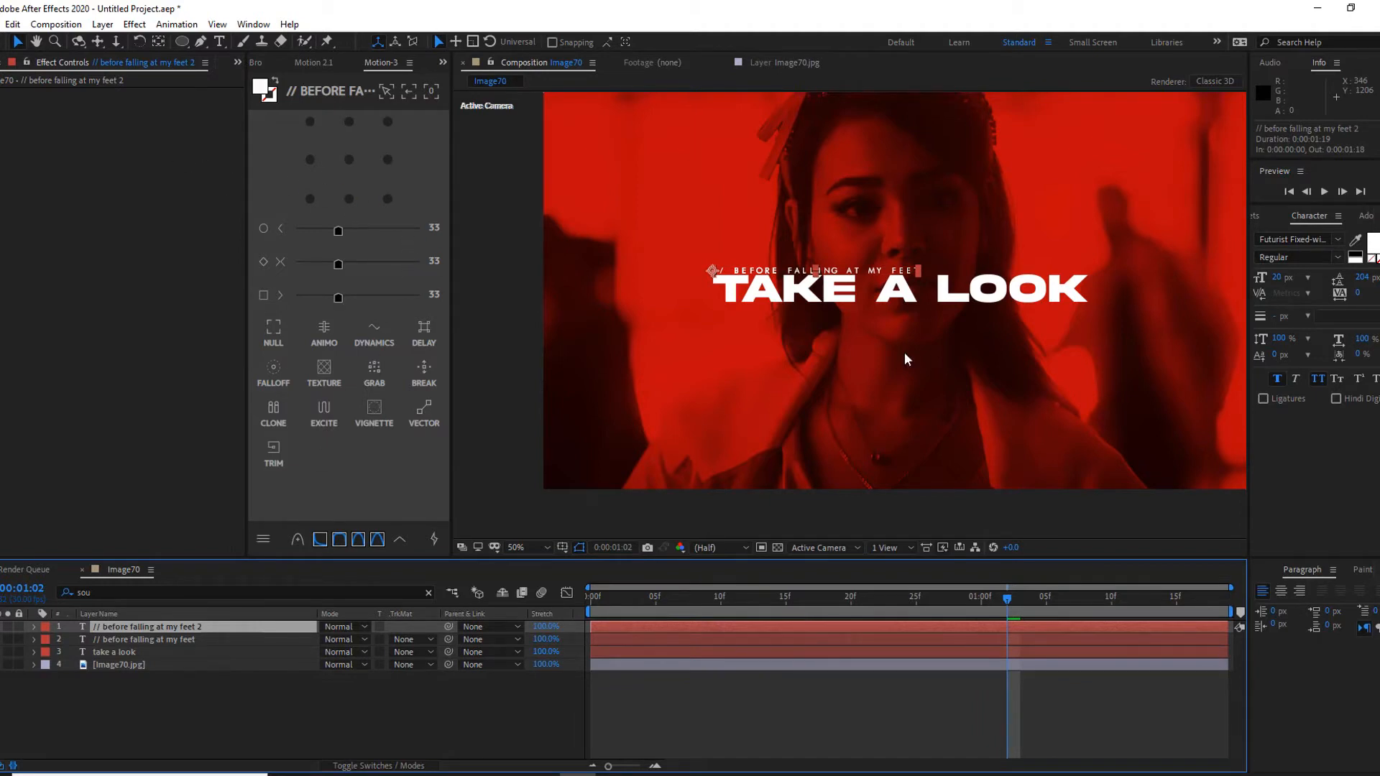
{"action": "left_click", "coordinate": [1301, 592]}
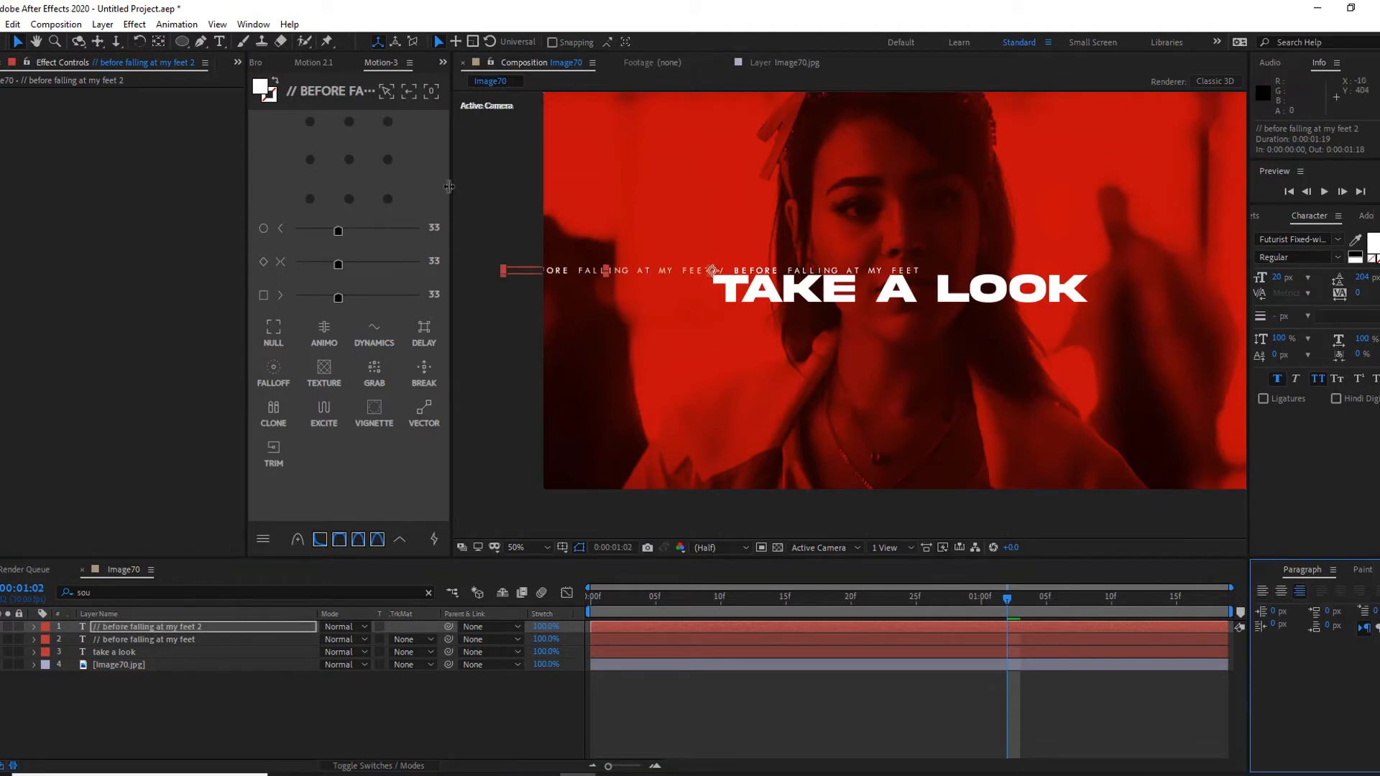
{"action": "left_click_drag", "start_coordinate": [607, 272], "coordinate": [1006, 316]}
Remove the leading slashes from the lower line so it reads "before falling at my feet \\", and preview.
{"action": "double_click", "coordinate": [914, 311]}
{"action": "left_click", "coordinate": [903, 310]}
{"action": "left_click_drag", "start_coordinate": [805, 318], "coordinate": [795, 314]}
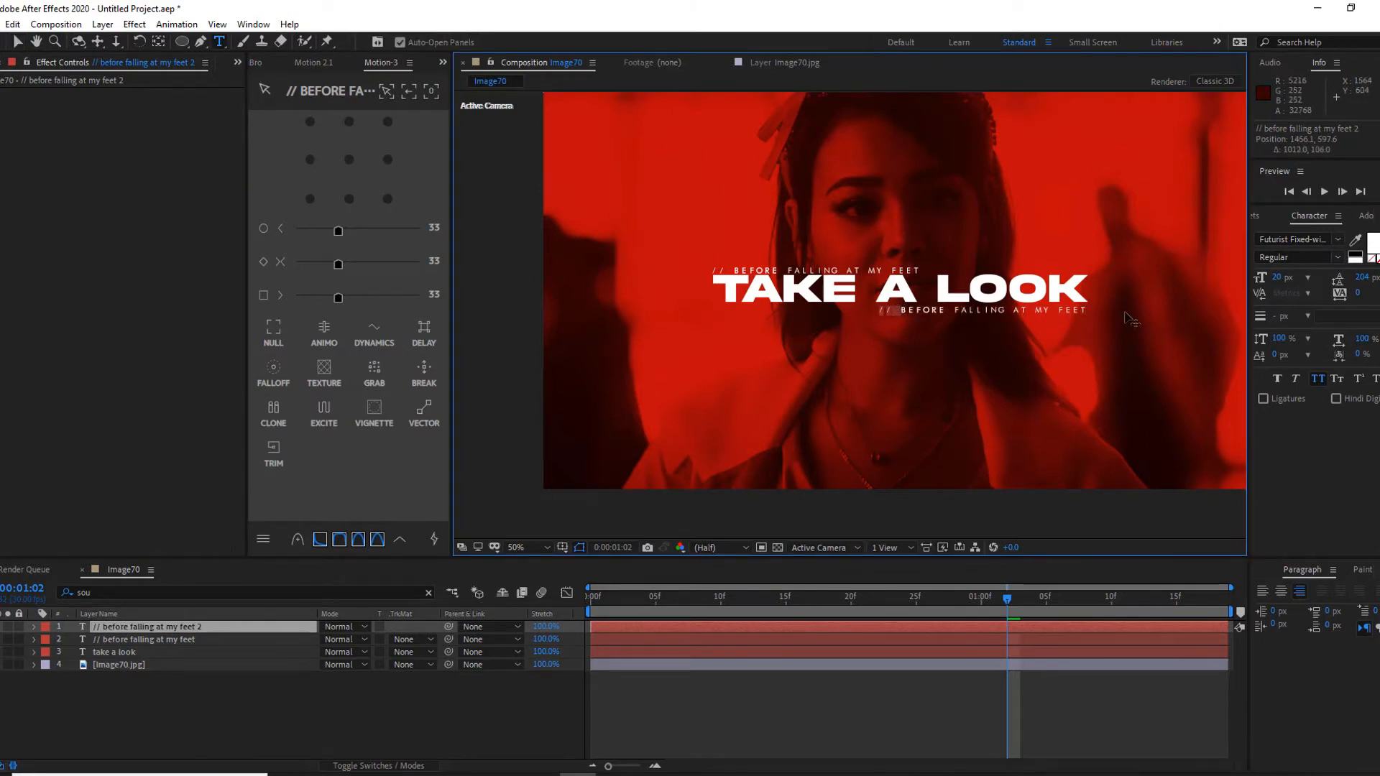
{"action": "key", "text": "BackSpace"}
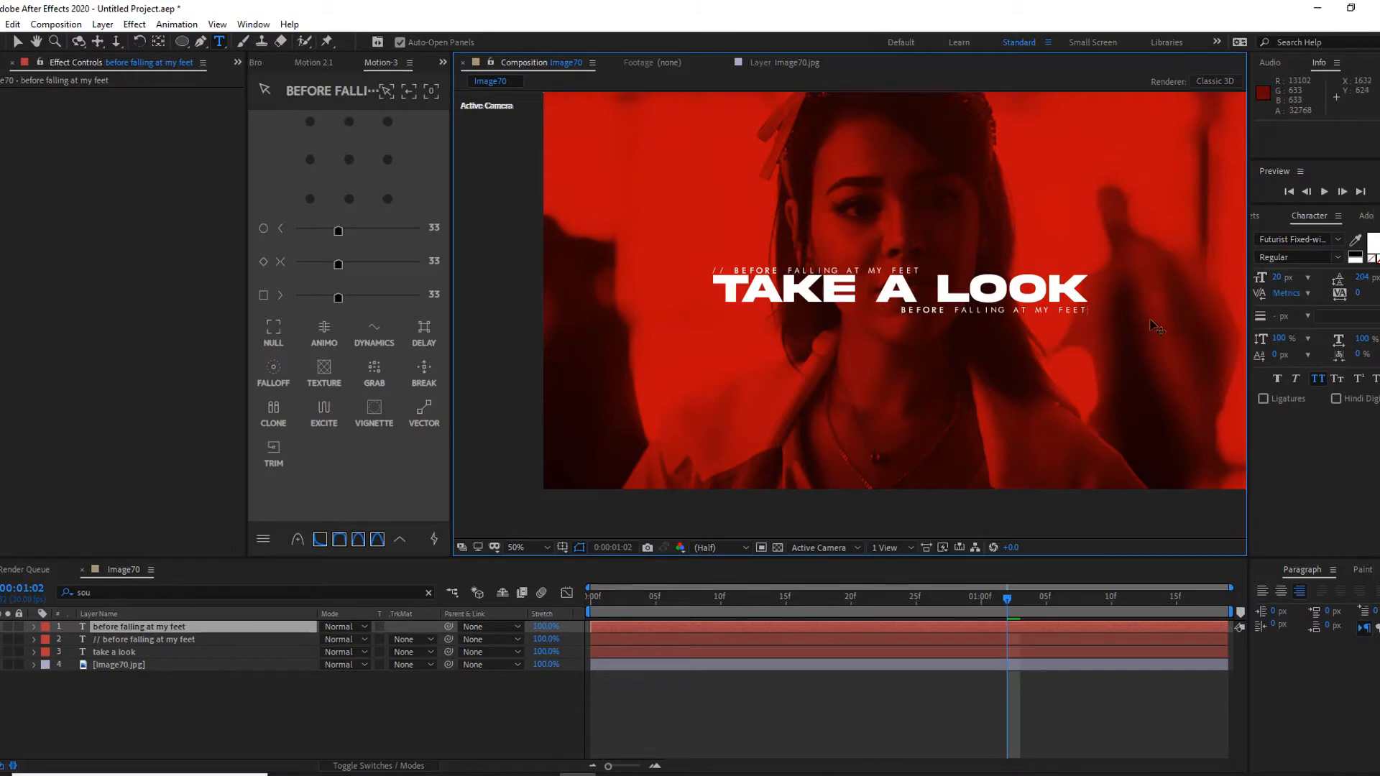
{"action": "type", "text": "\\\\"}
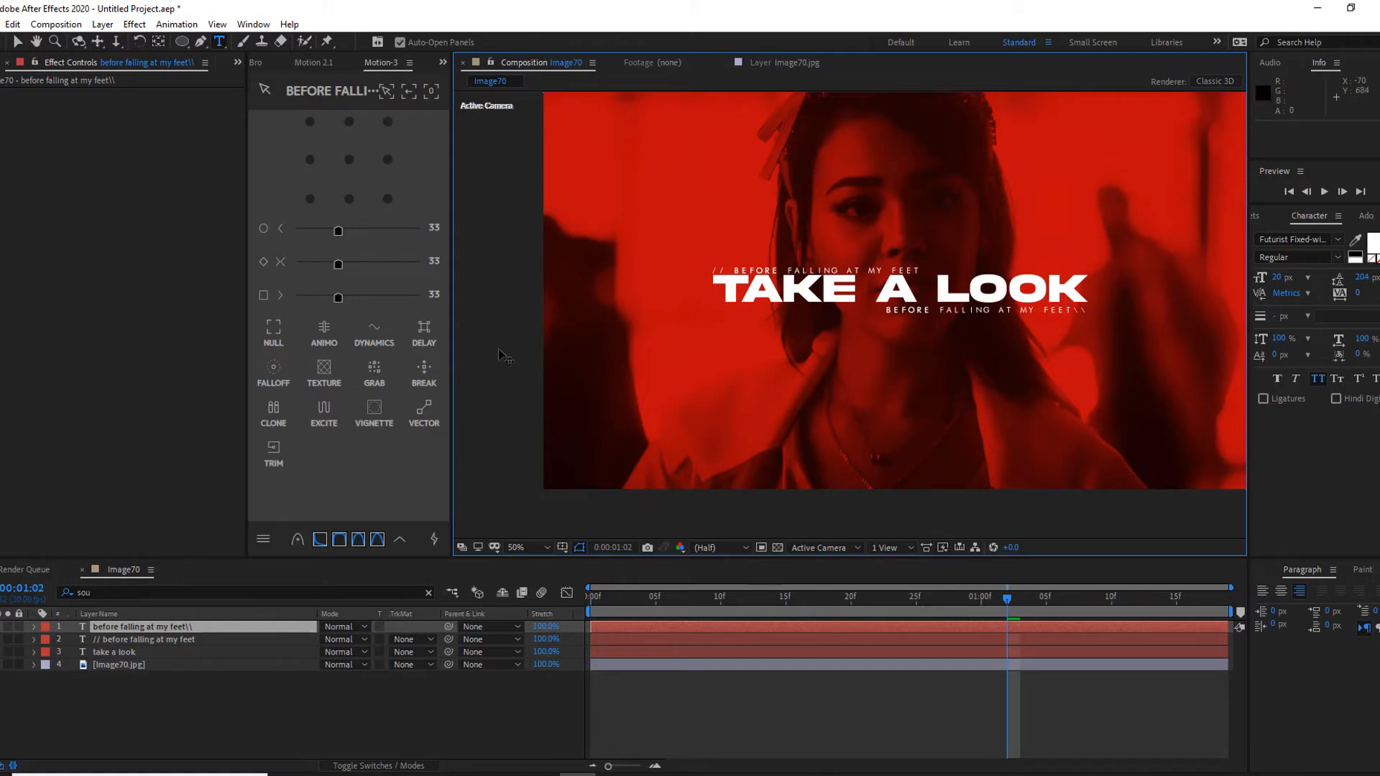
{"action": "key", "text": "BackSpace"}
{"action": "key", "text": "Right"}
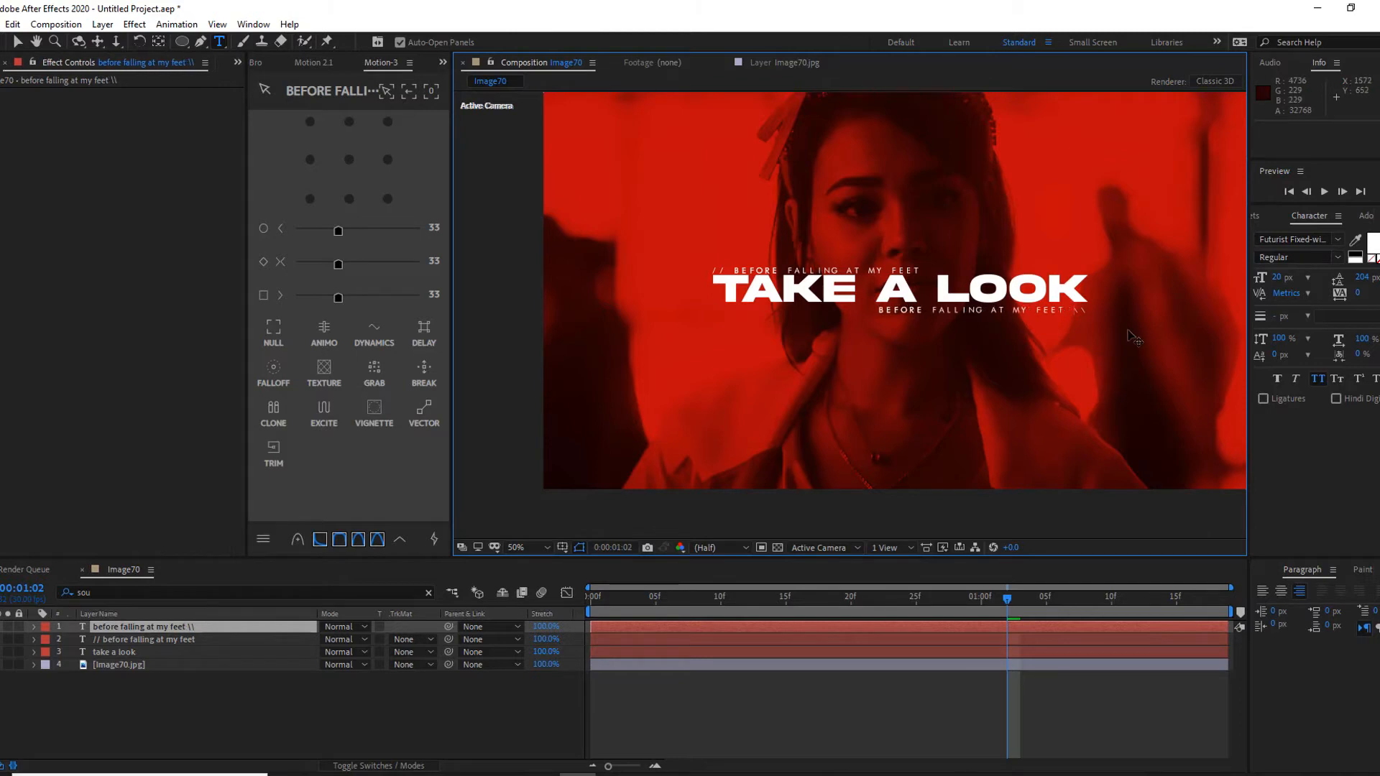
{"action": "key", "text": "Return"}
{"action": "key", "text": "space"}
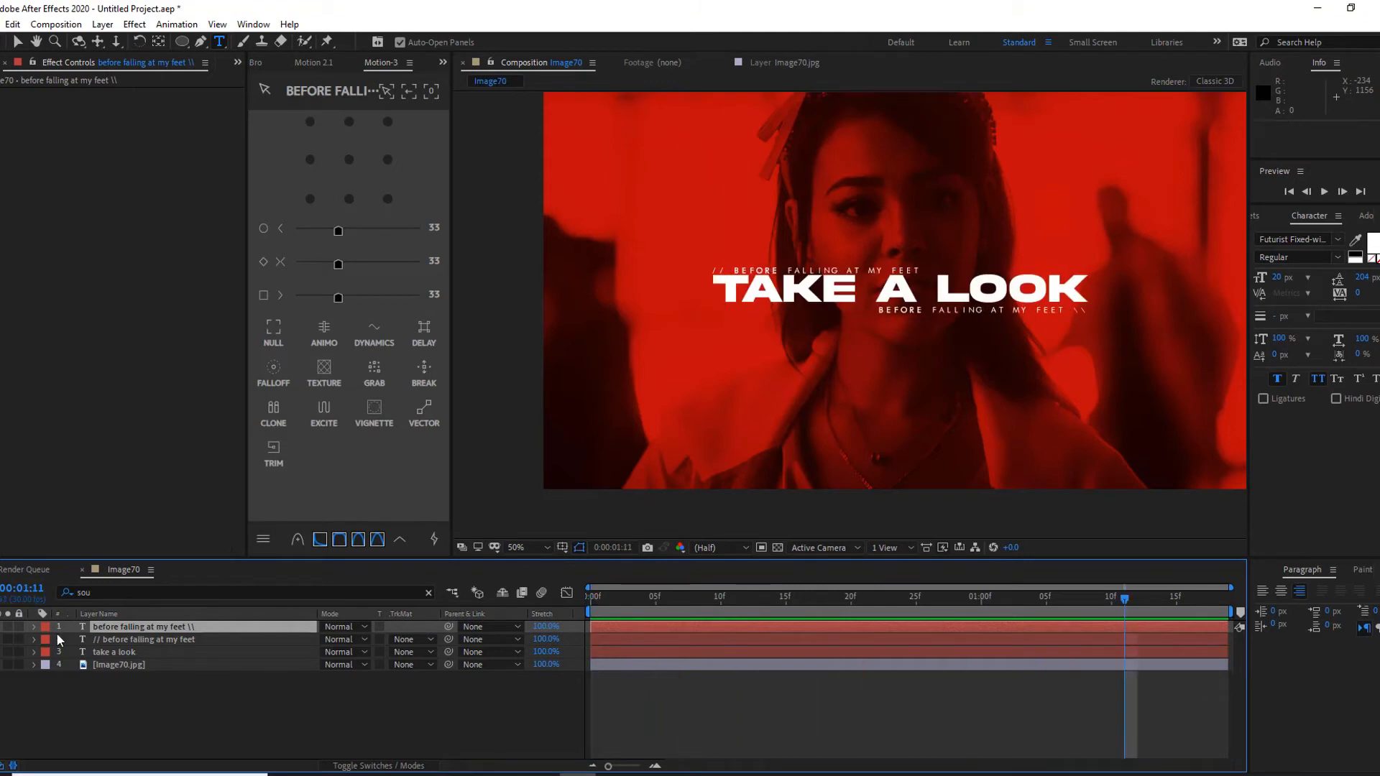
Set the Tracking Amount of the lower line's Animator 1 to 45 and preview the animation.
{"action": "left_click", "coordinate": [20, 626]}
{"action": "left_click", "coordinate": [34, 627]}
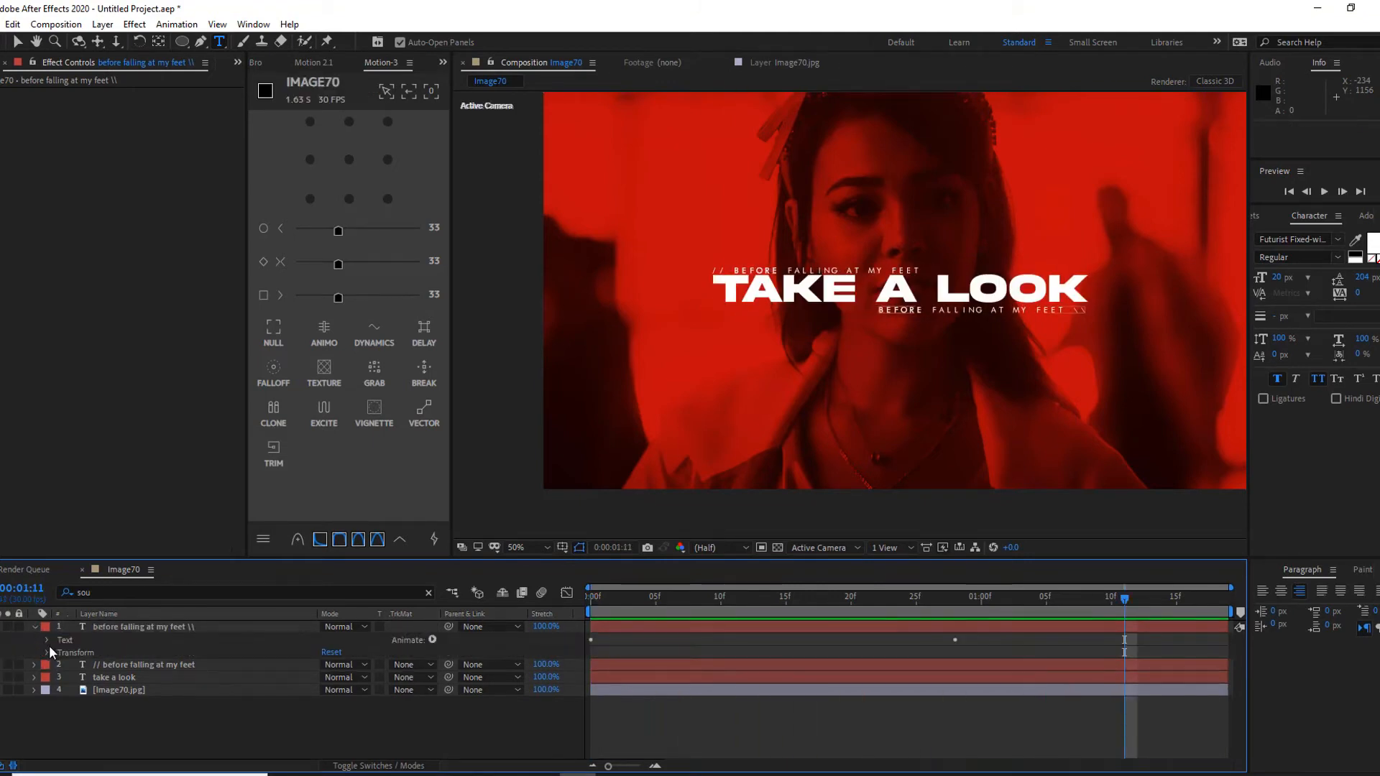
{"action": "left_click", "coordinate": [46, 640]}
{"action": "left_click", "coordinate": [60, 691]}
{"action": "mouse_move", "coordinate": [763, 613]}
{"action": "left_mouse_down"}
{"action": "mouse_move", "coordinate": [511, 621]}
{"action": "mouse_move", "coordinate": [770, 602]}
{"action": "mouse_move", "coordinate": [503, 614]}
{"action": "mouse_move", "coordinate": [902, 598]}
{"action": "mouse_move", "coordinate": [786, 603]}
{"action": "left_mouse_up"}
{"action": "scroll", "coordinate": [243, 692], "scroll_direction": "down", "scroll_amount": 2}
{"action": "left_click_drag", "start_coordinate": [334, 701], "coordinate": [317, 702]}
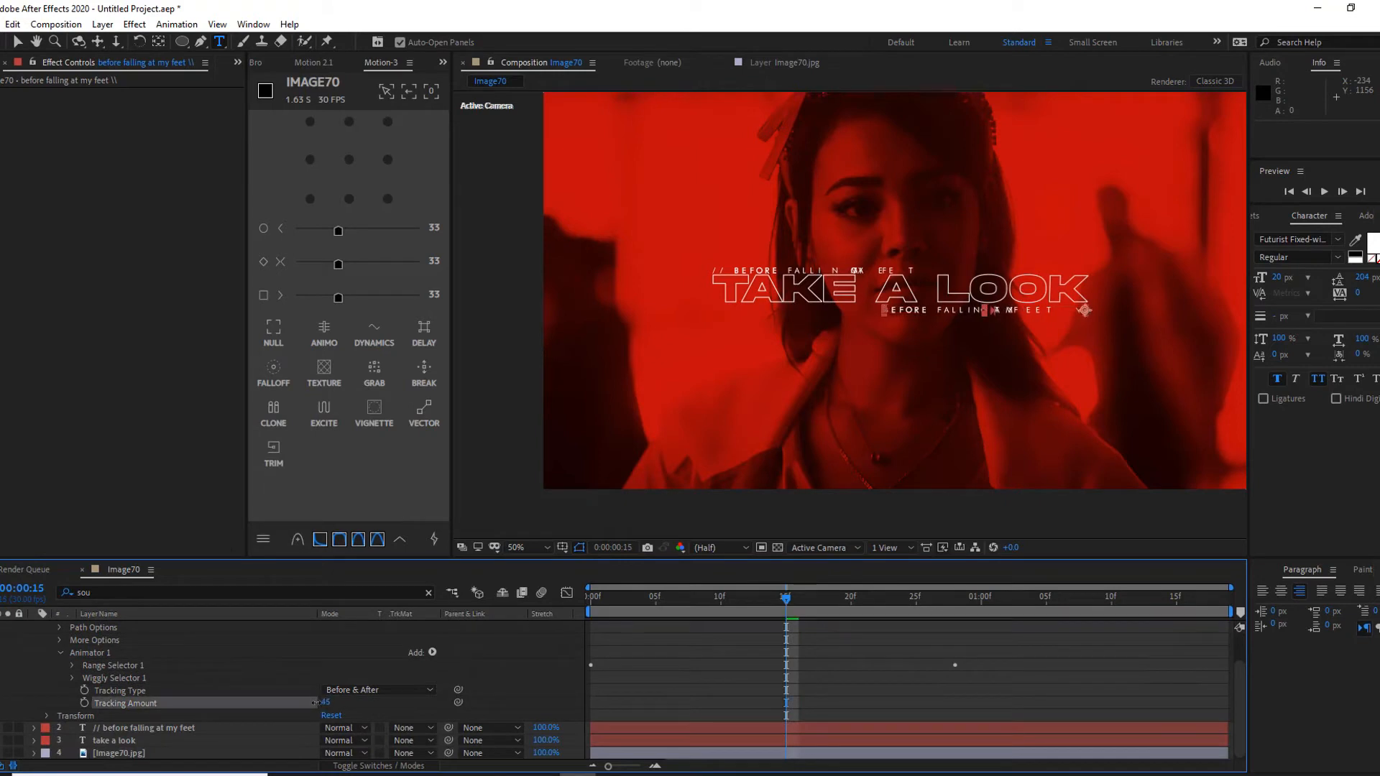
{"action": "key", "text": "space"}
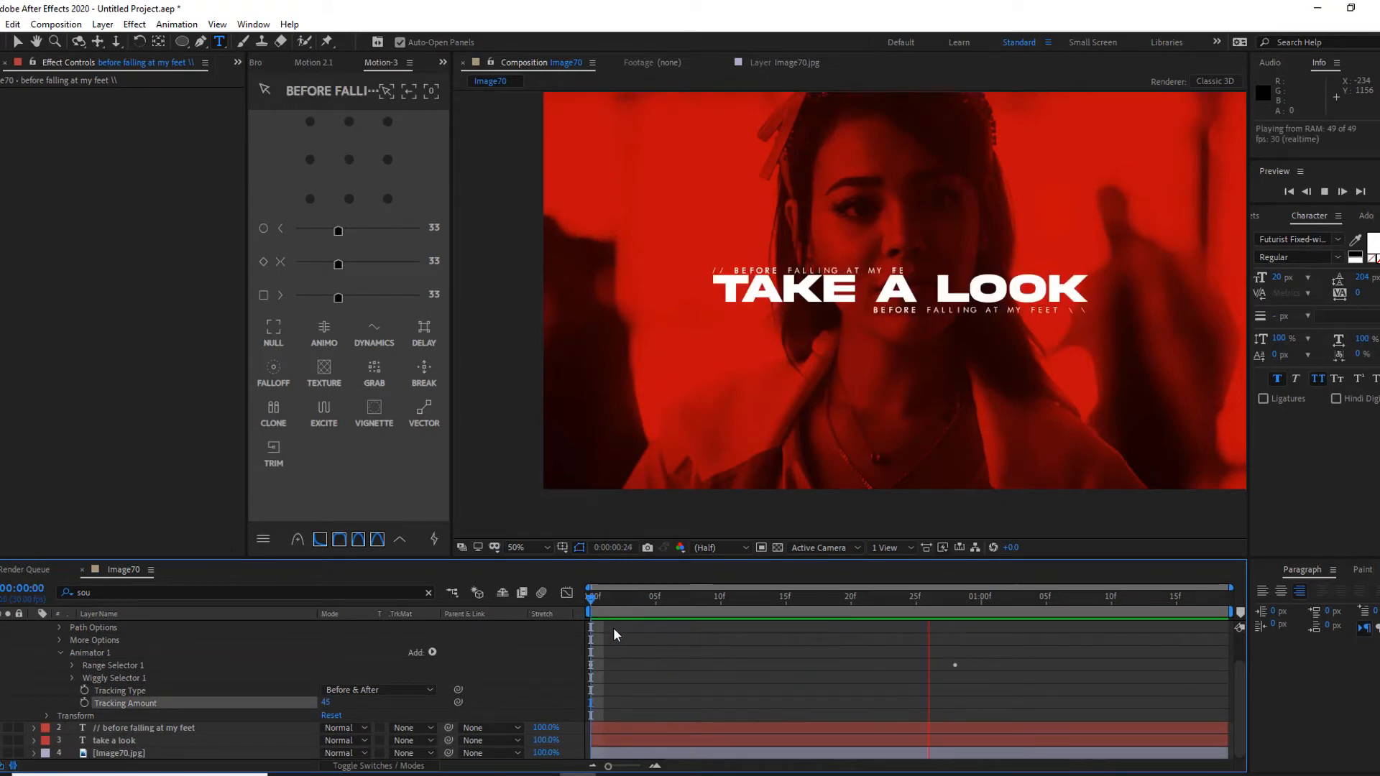
Set Wiggles/Second of the lower line's Wiggly Selector 1 to 1 and preview the animation.
{"action": "scroll", "coordinate": [649, 670], "scroll_direction": "up", "scroll_amount": 2}
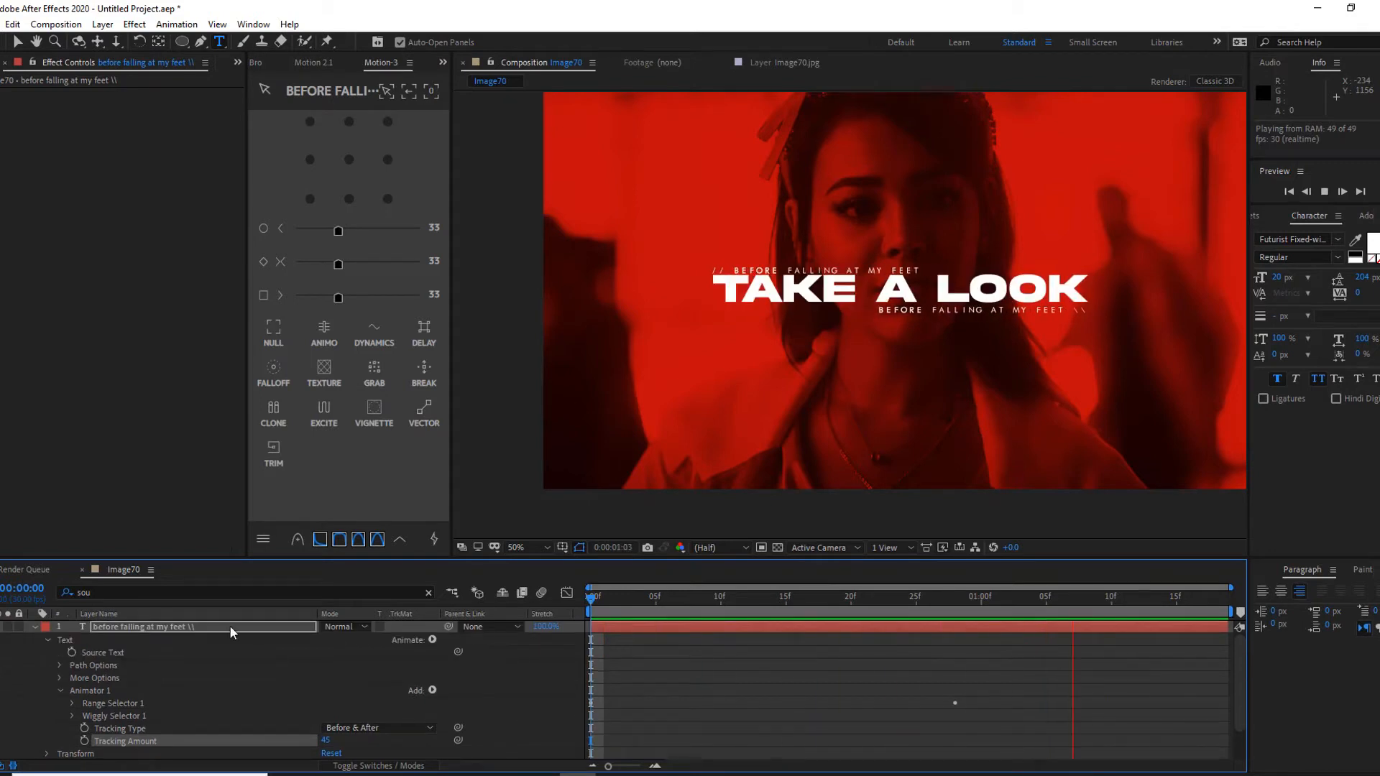
{"action": "left_click", "coordinate": [69, 715]}
{"action": "scroll", "coordinate": [72, 711], "scroll_direction": "down", "scroll_amount": 5}
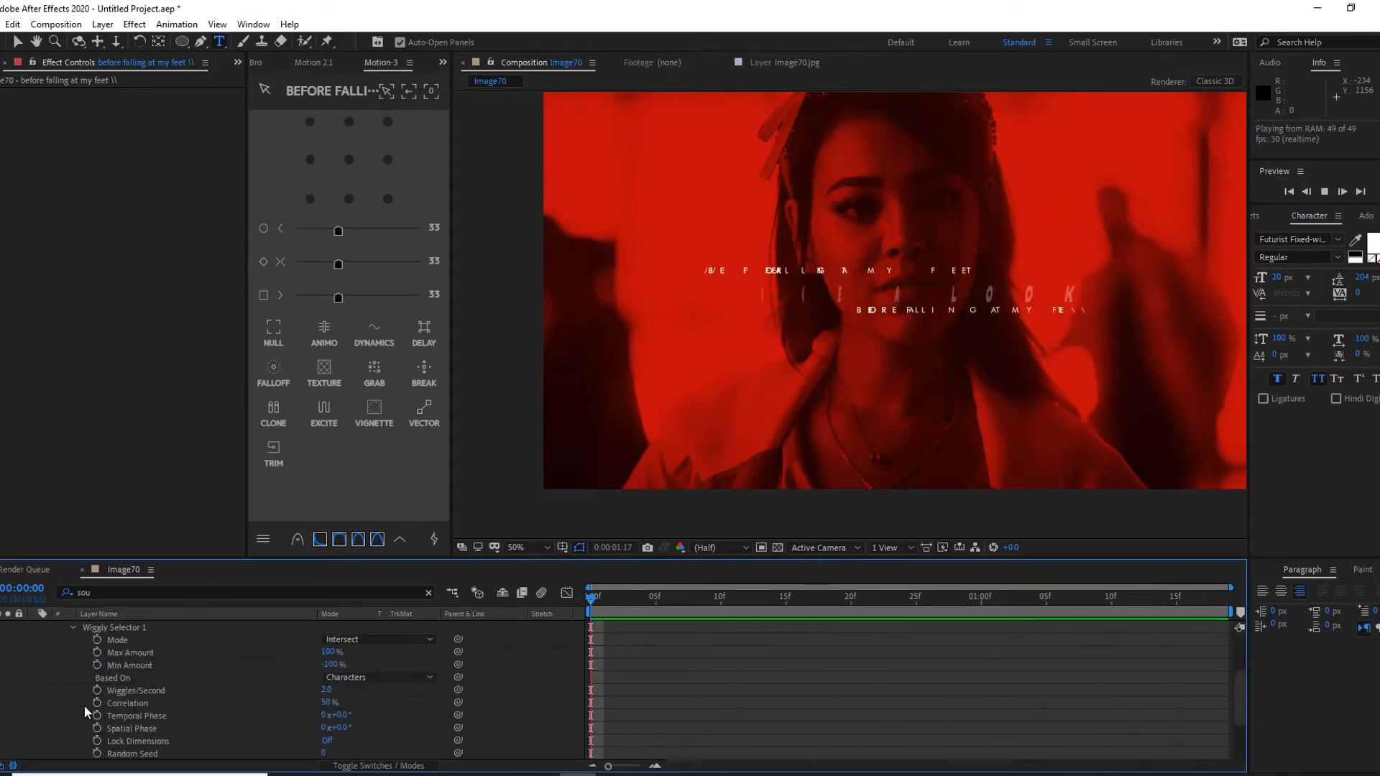
{"action": "scroll", "coordinate": [308, 726], "scroll_direction": "up", "scroll_amount": 2}
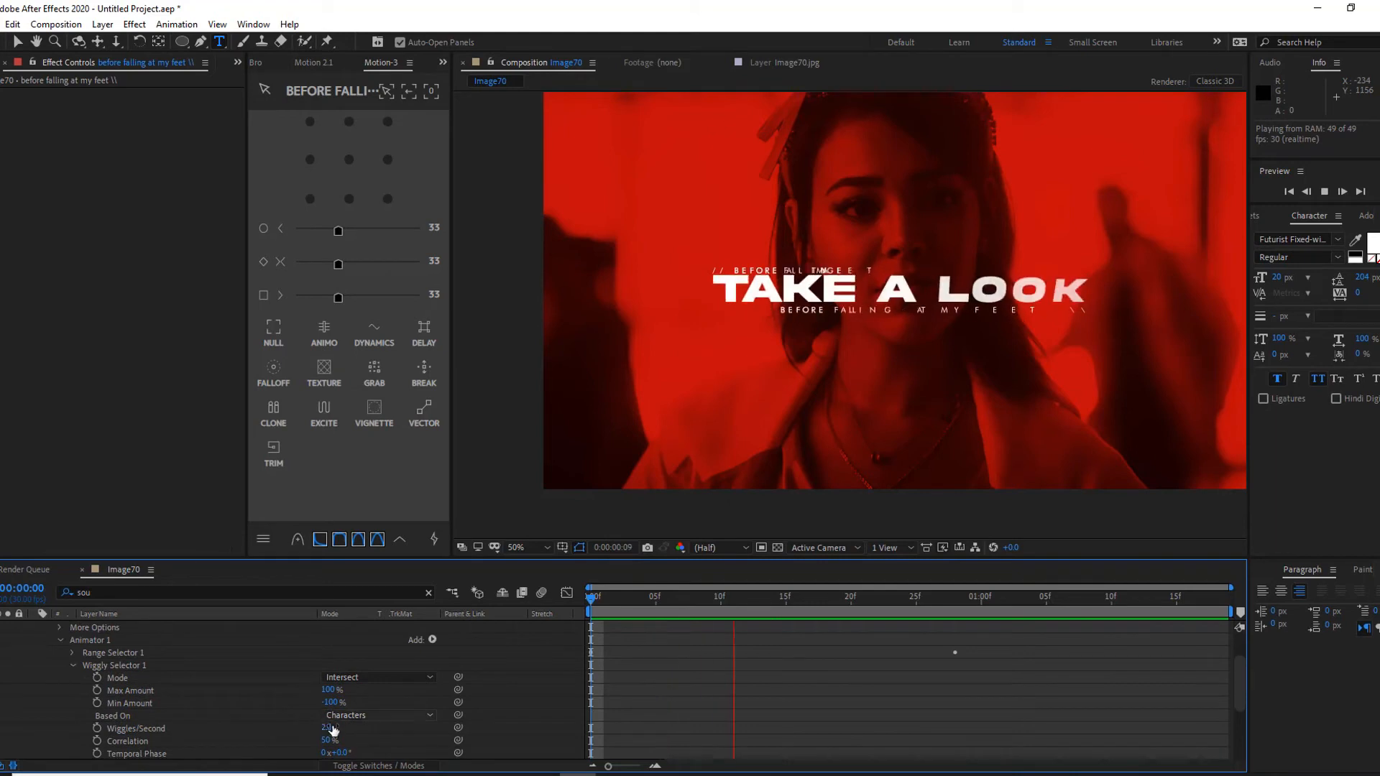
{"action": "left_click_drag", "start_coordinate": [329, 728], "coordinate": [331, 730]}
{"action": "left_click", "coordinate": [330, 729]}
{"action": "type", "text": "1"}
{"action": "left_click", "coordinate": [525, 676]}
{"action": "key", "text": "space"}
{"action": "key", "text": "space"}
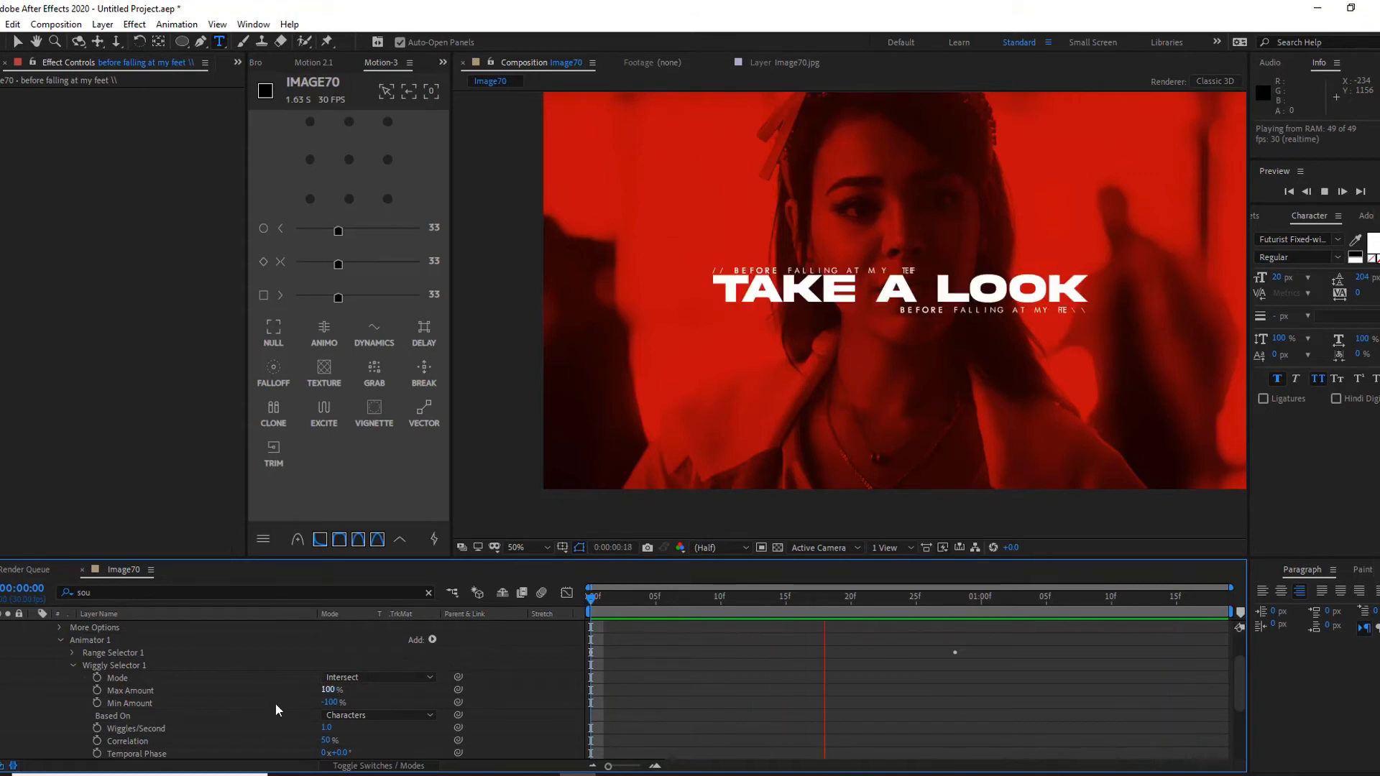
Raise the lower line's Tracking Amount to 96 and preview the animation.
{"action": "key", "text": "space"}
{"action": "scroll", "coordinate": [287, 704], "scroll_direction": "down", "scroll_amount": 2}
{"action": "left_click_drag", "start_coordinate": [326, 741], "coordinate": [356, 741]}
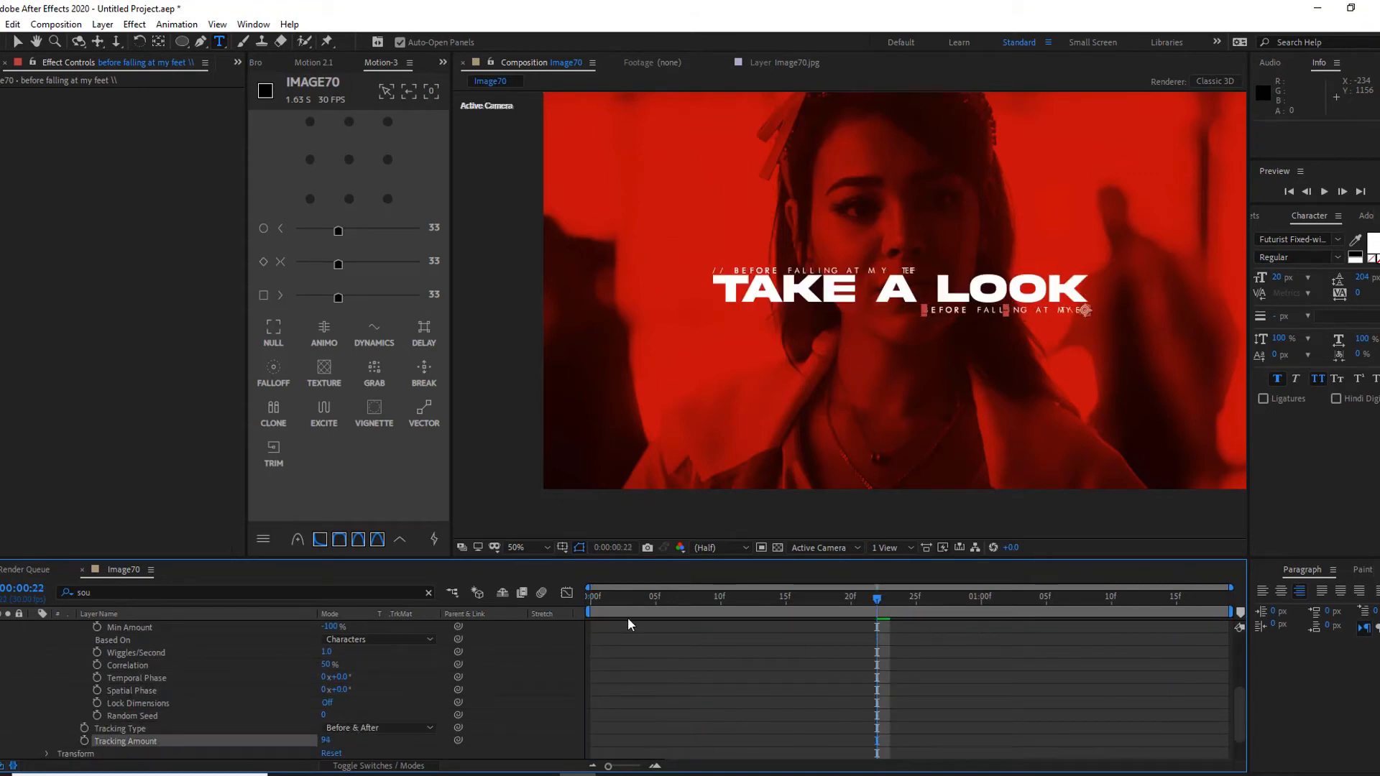
{"action": "key", "text": "space"}
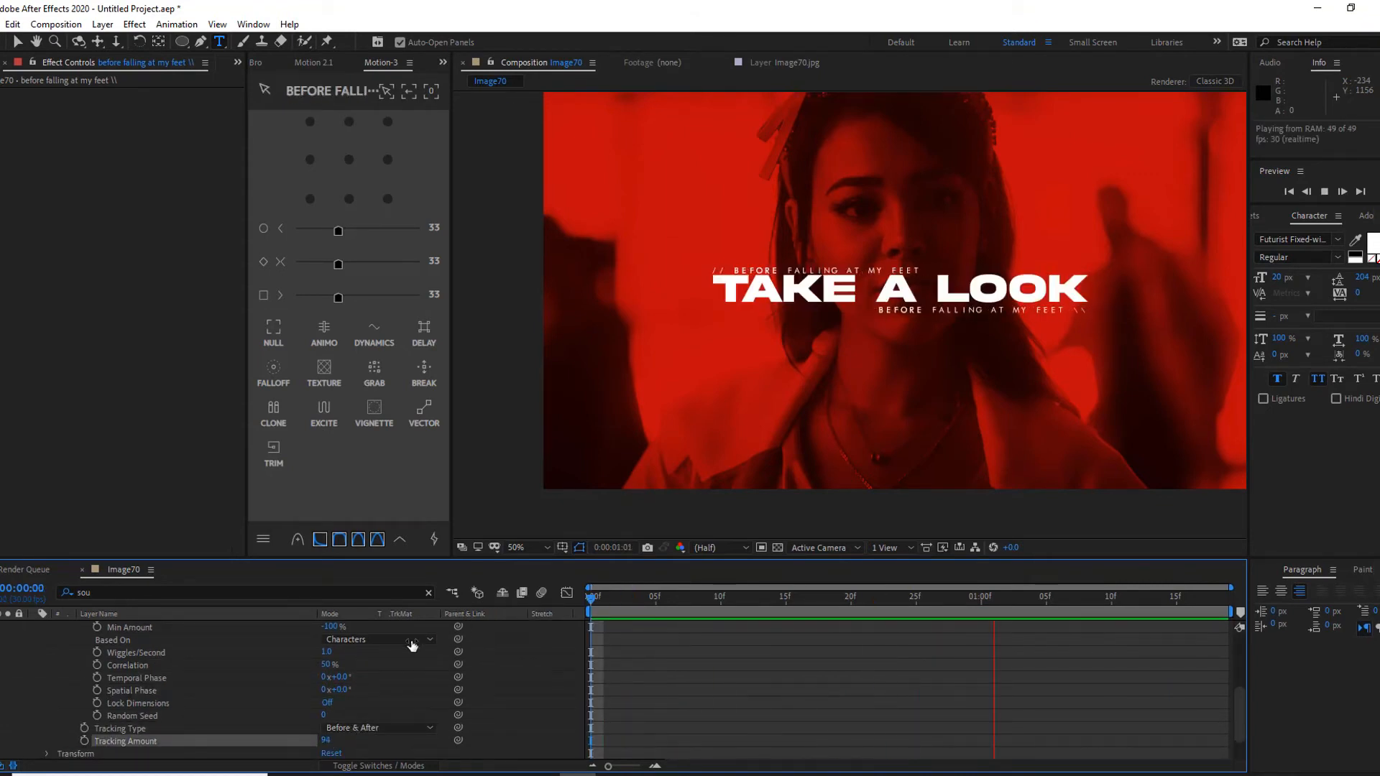
{"action": "key", "text": "space"}
Delete Animator 1, including its range and wiggly selectors, from the lower text layer.
{"action": "scroll", "coordinate": [201, 660], "scroll_direction": "up", "scroll_amount": 4}
{"action": "left_click", "coordinate": [118, 691]}
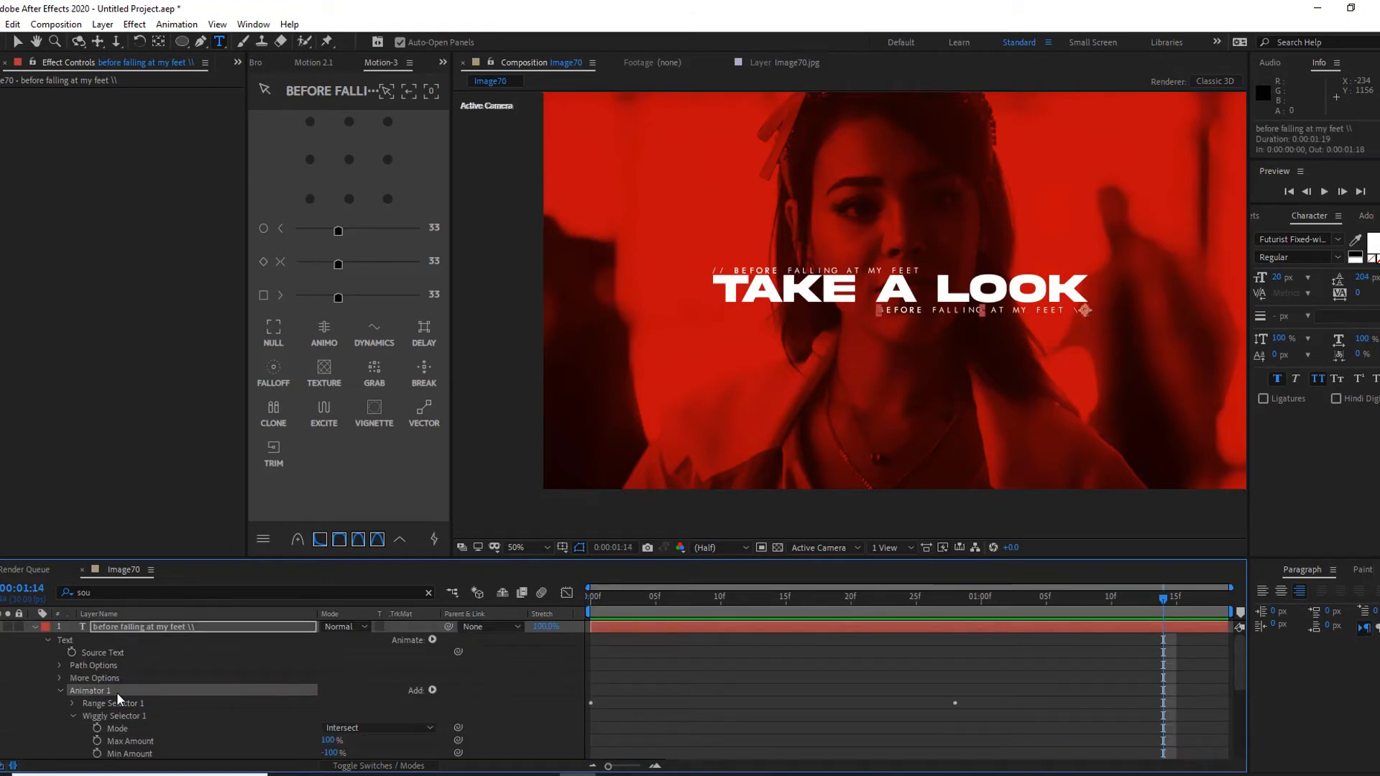
{"action": "key", "text": "Delete"}
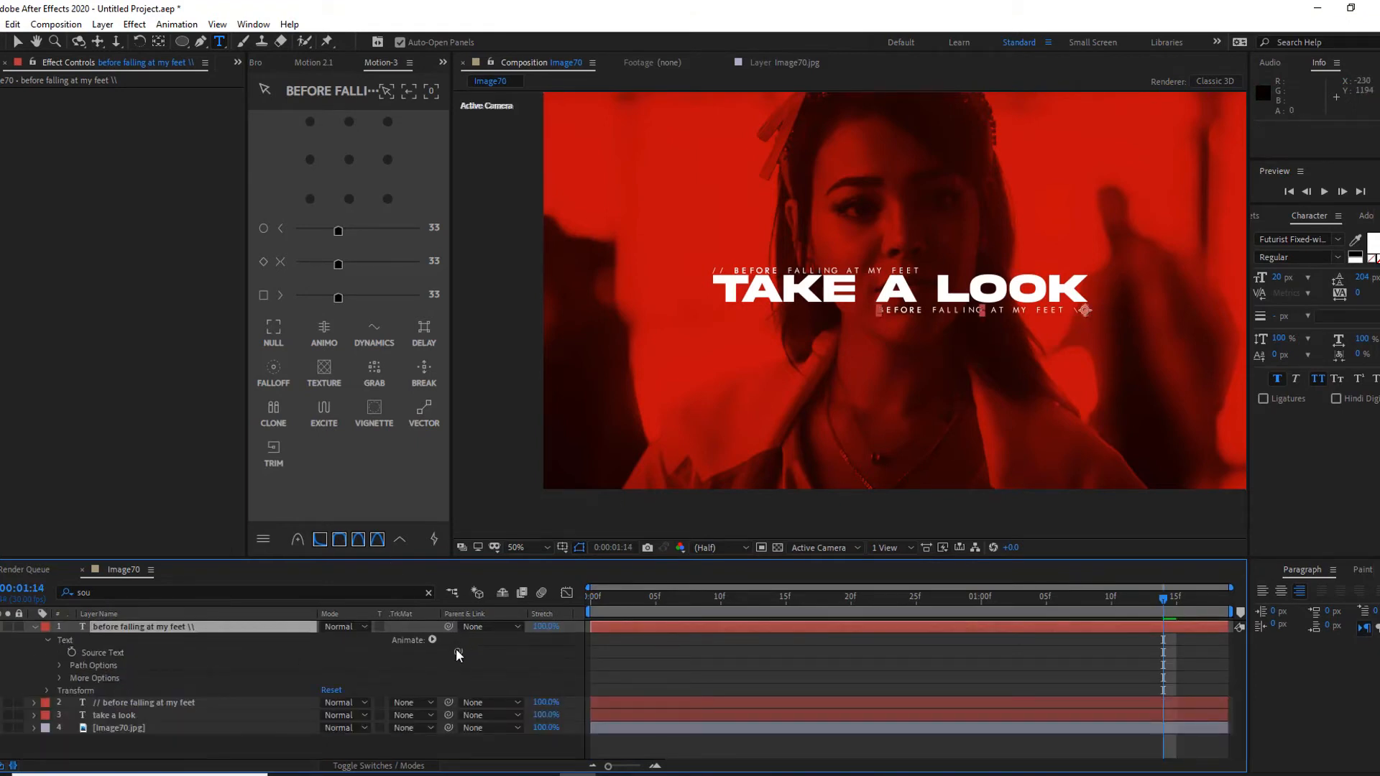
Add a Tracking animator to the lower text layer and set its Tracking Amount to 16.
{"action": "left_click", "coordinate": [432, 638]}
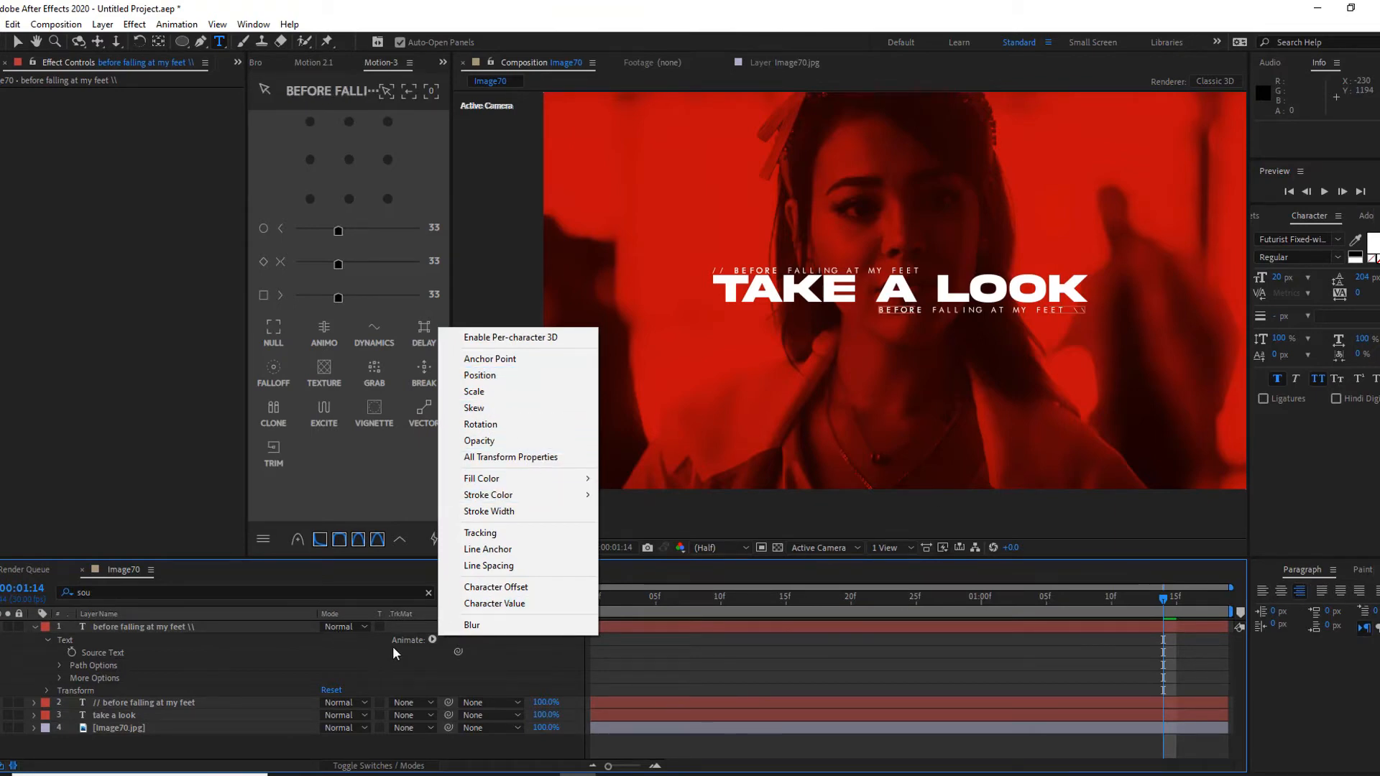
{"action": "left_click", "coordinate": [480, 532]}
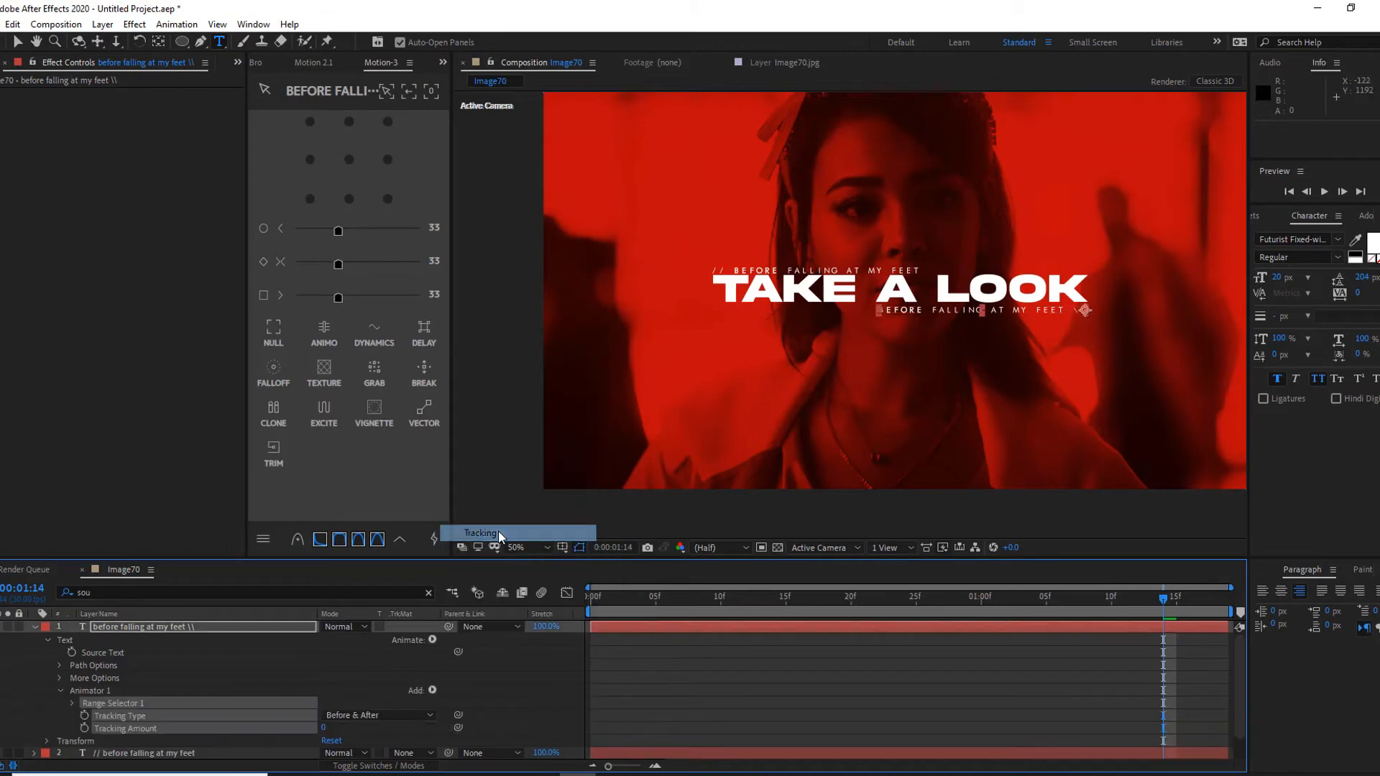
{"action": "left_click_drag", "start_coordinate": [325, 729], "coordinate": [342, 729]}
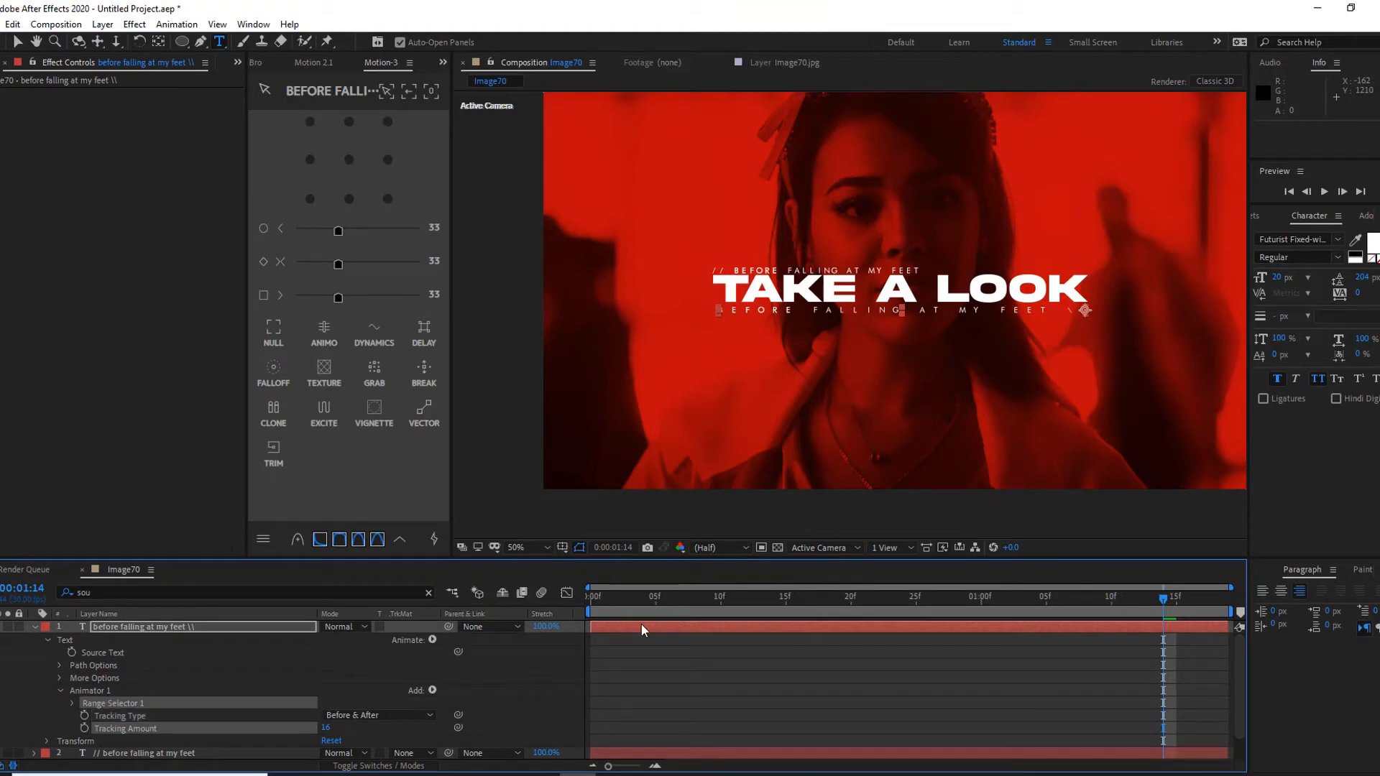
Keyframe Range Selector 1's Start on the lower line, rising from 0% at the first frame to a second keyframe at 0:00:01:03.
{"action": "key", "text": "Home"}
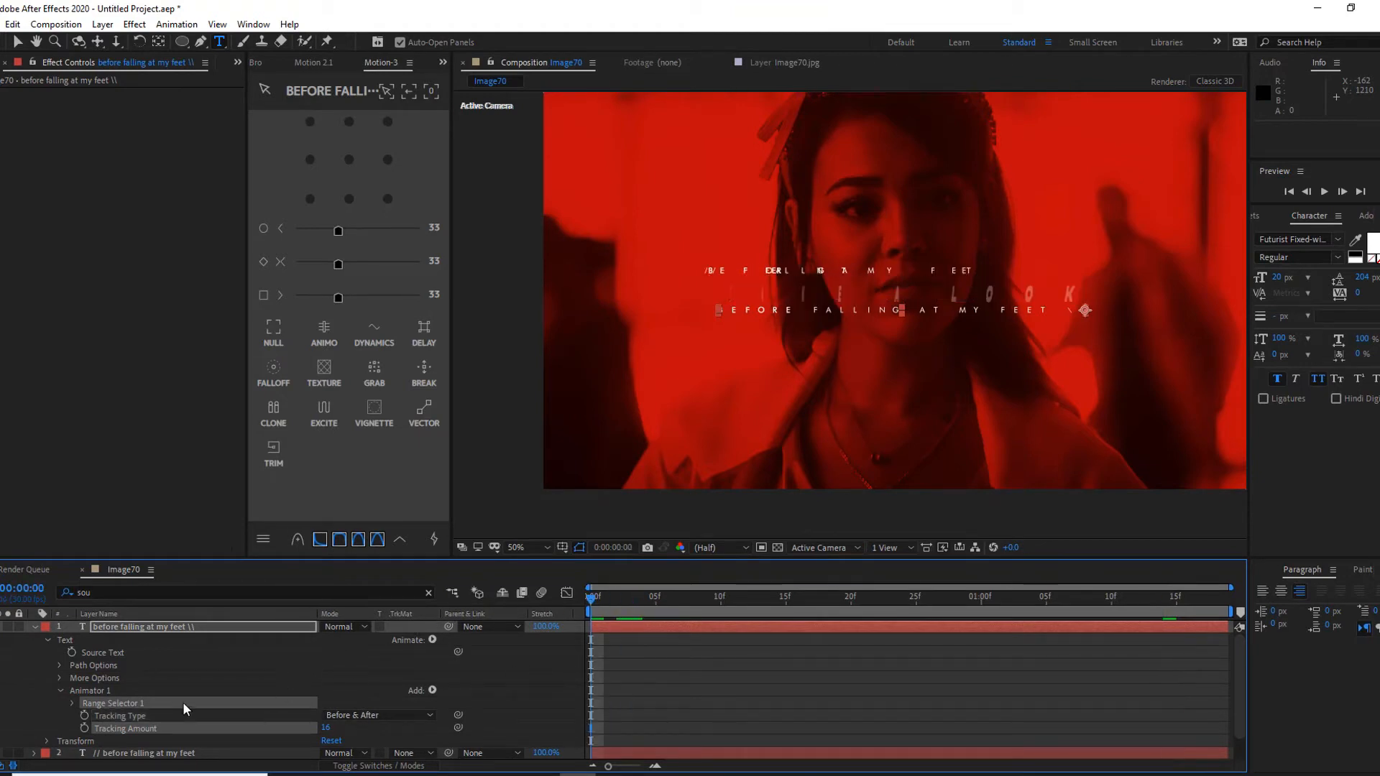
{"action": "left_click", "coordinate": [70, 703]}
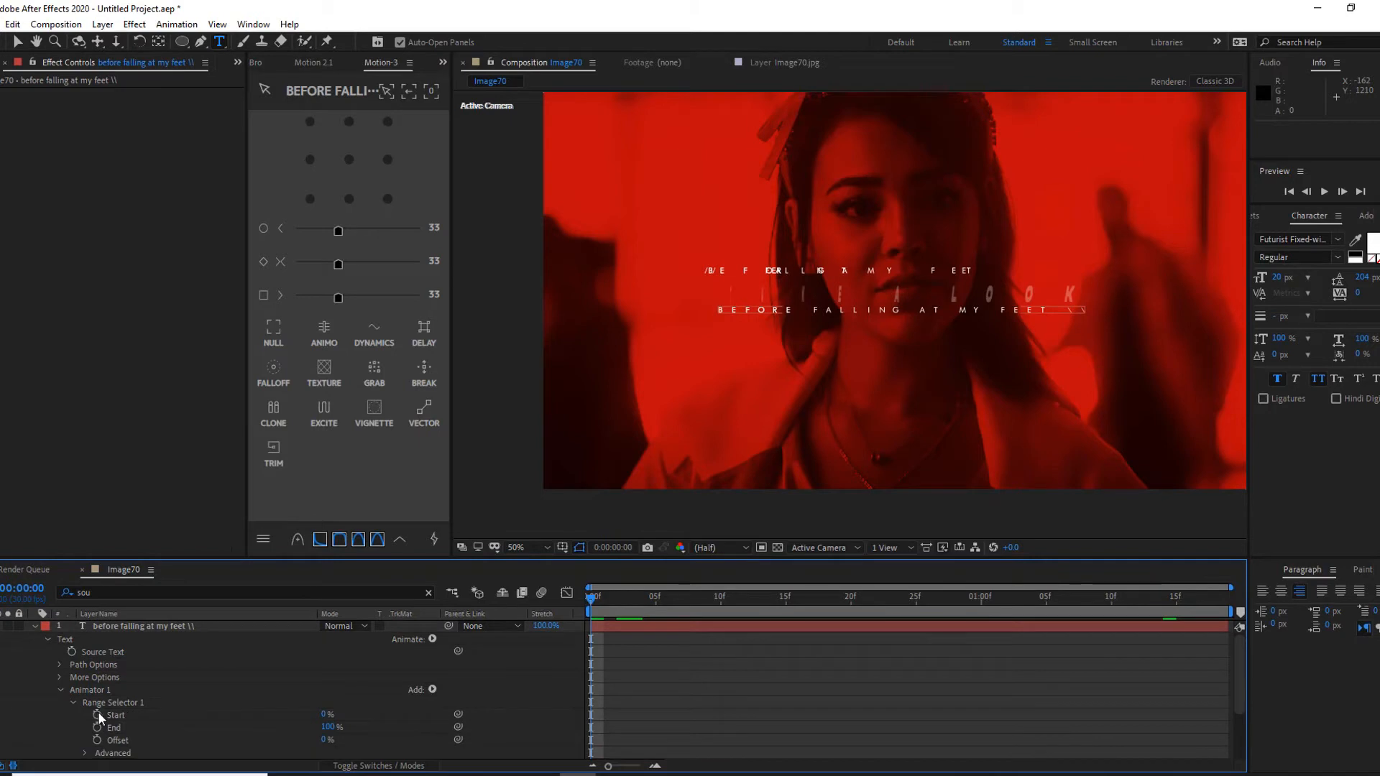
{"action": "key", "text": "space"}
{"action": "left_click_drag", "start_coordinate": [330, 716], "coordinate": [490, 715]}
{"action": "left_click_drag", "start_coordinate": [875, 714], "coordinate": [1015, 734]}
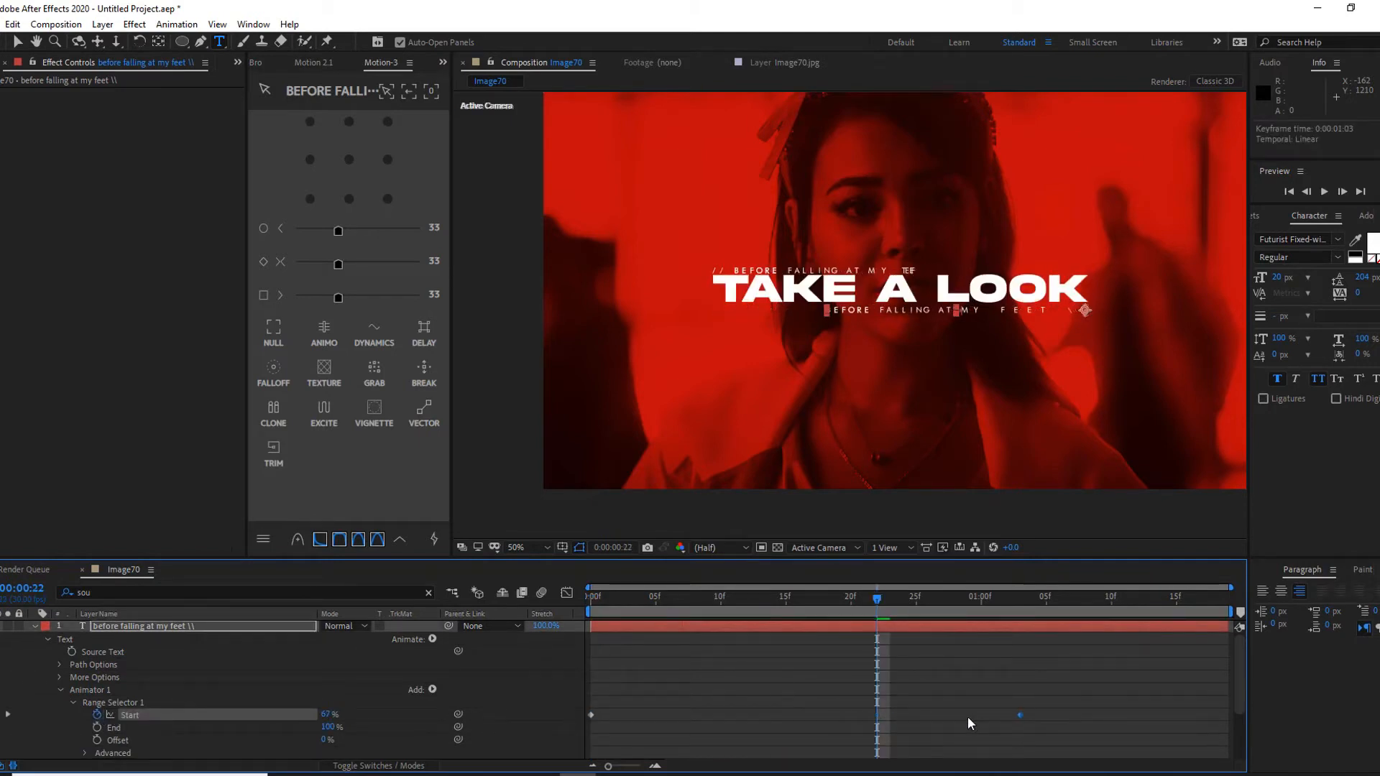
Add a Wiggly selector to the lower line's Animator 1 and expand its properties.
{"action": "left_click", "coordinate": [431, 690]}
{"action": "mouse_move", "coordinate": [449, 709]}
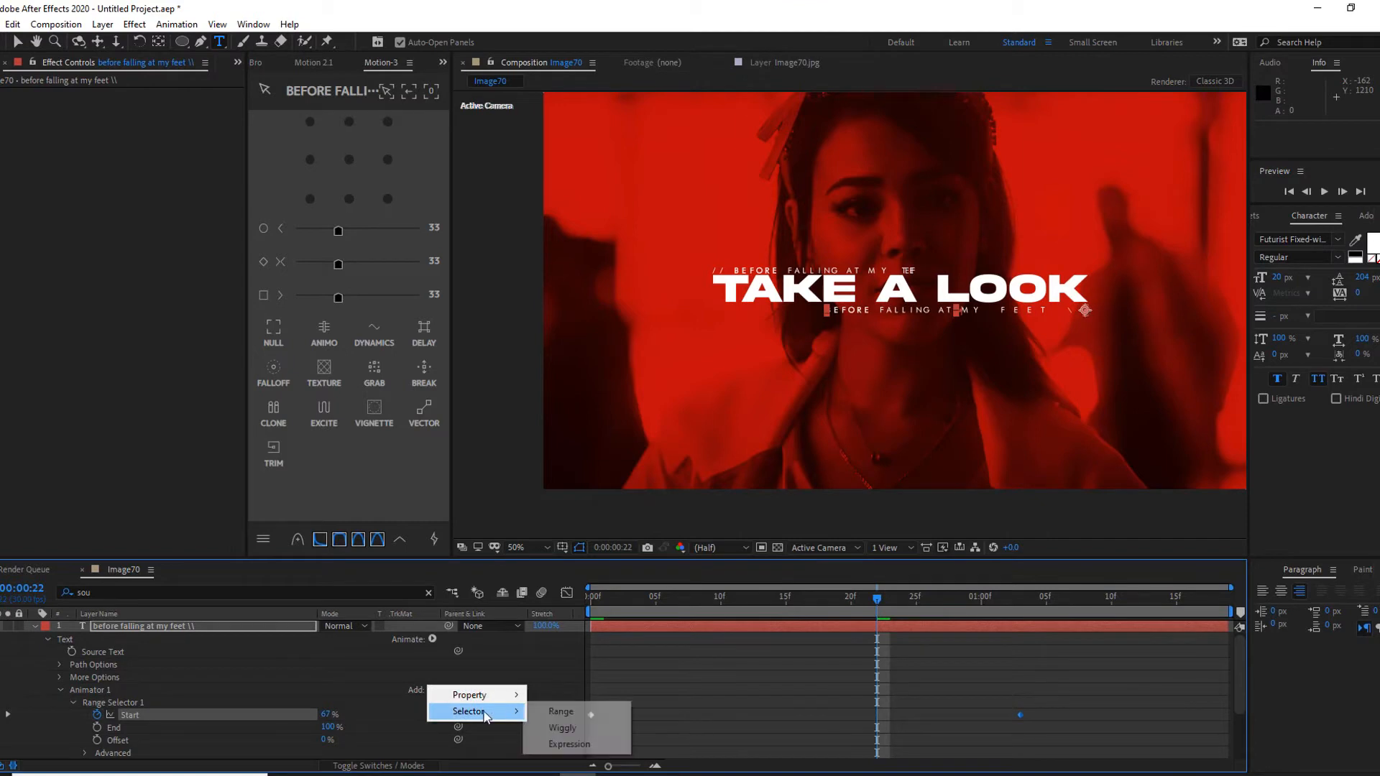
{"action": "left_click", "coordinate": [567, 728]}
{"action": "scroll", "coordinate": [102, 721], "scroll_direction": "down", "scroll_amount": 1}
{"action": "left_click", "coordinate": [73, 715]}
{"action": "scroll", "coordinate": [342, 721], "scroll_direction": "down", "scroll_amount": 2}
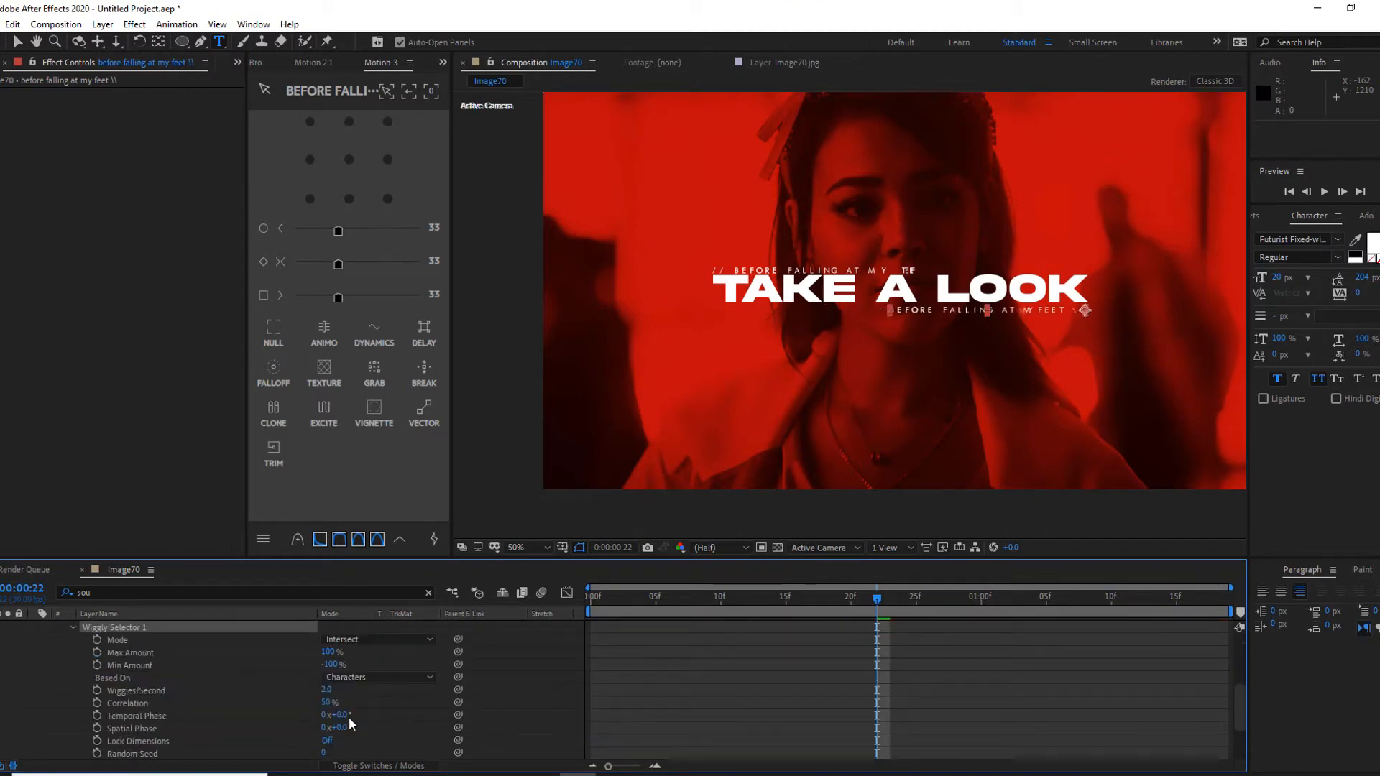
Set the new Wiggly Selector's Wiggles/Second to 1 and preview the animation from the start.
{"action": "left_click", "coordinate": [327, 690]}
{"action": "type", "text": "1"}
{"action": "key", "text": "Return"}
{"action": "left_click_drag", "start_coordinate": [639, 586], "coordinate": [483, 596]}
{"action": "key", "text": "space"}
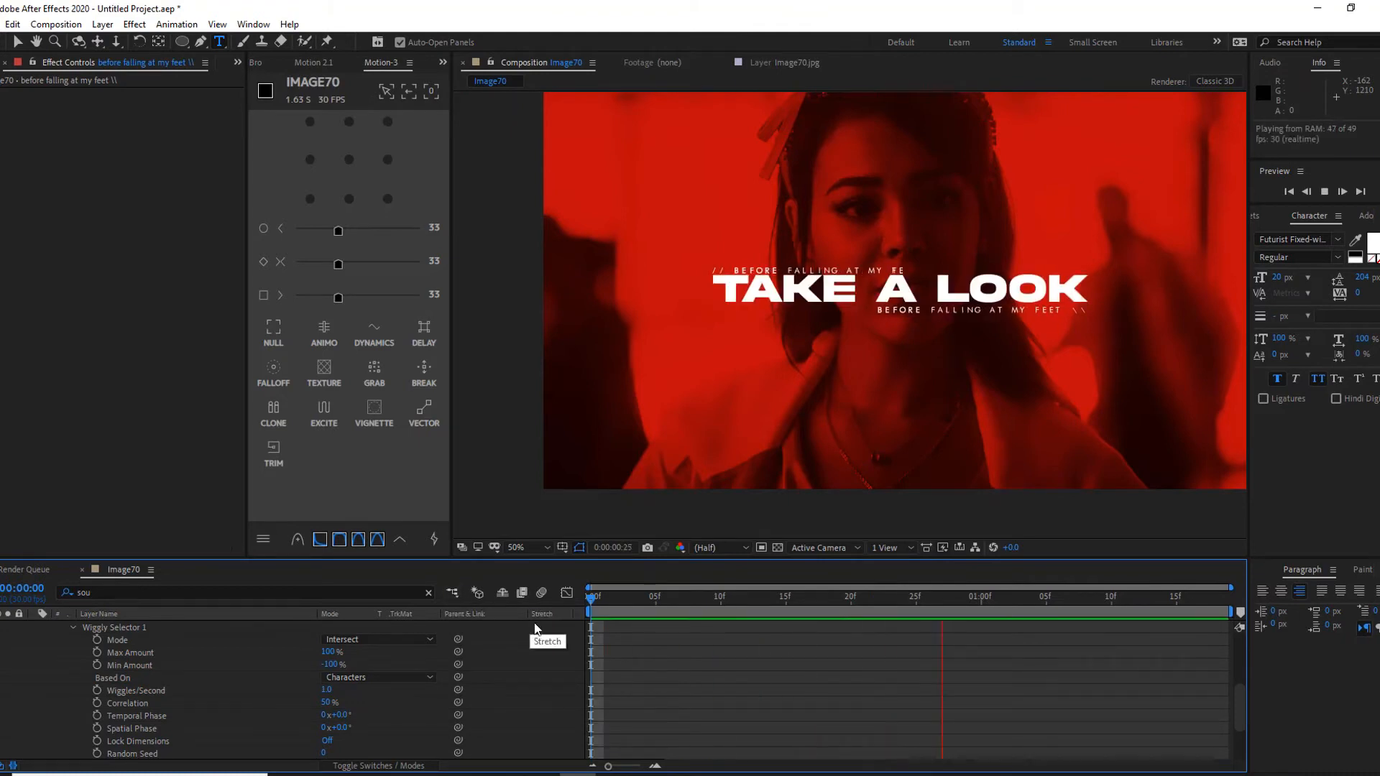
Try a Wiggly Selector Min Amount of 0% on the lower line and preview the animation.
{"action": "left_click", "coordinate": [235, 667]}
{"action": "right_click", "coordinate": [235, 667]}
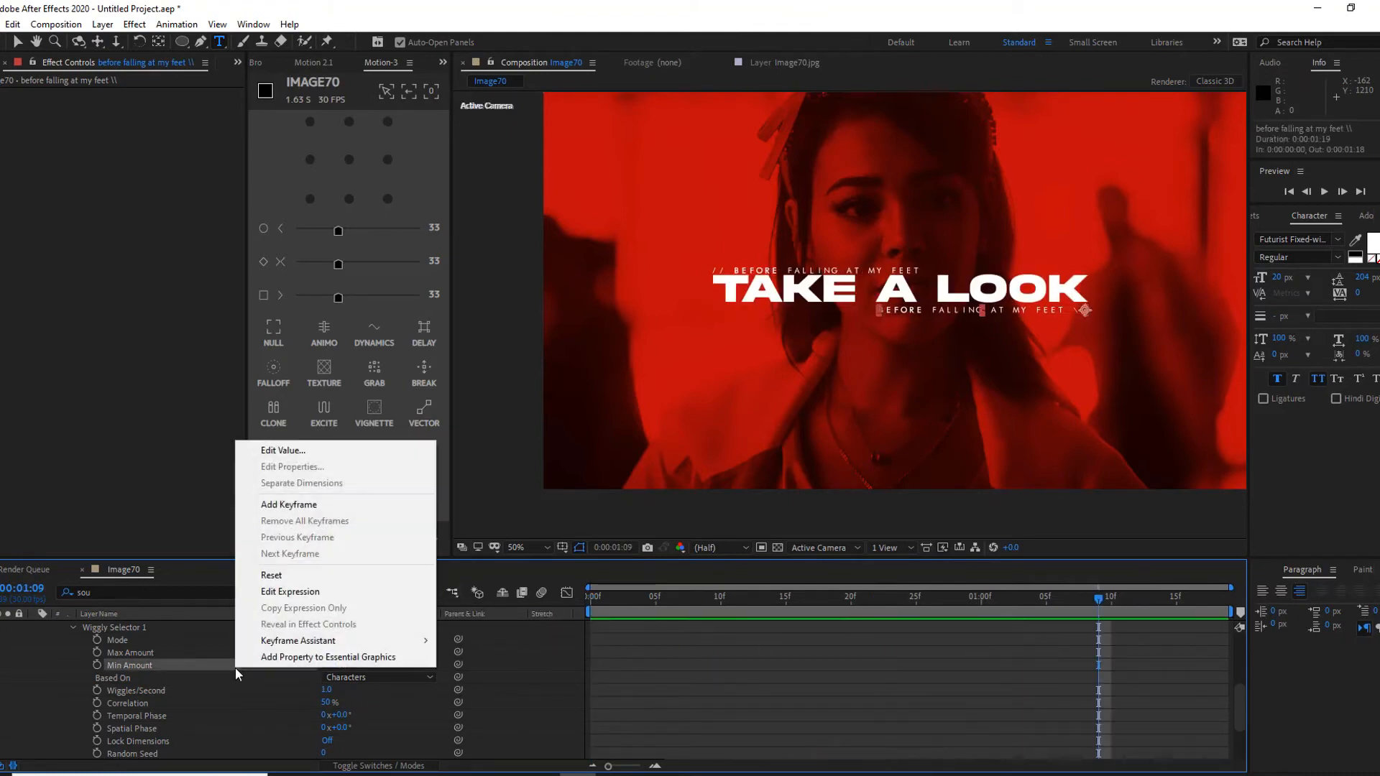
{"action": "left_click", "coordinate": [303, 574]}
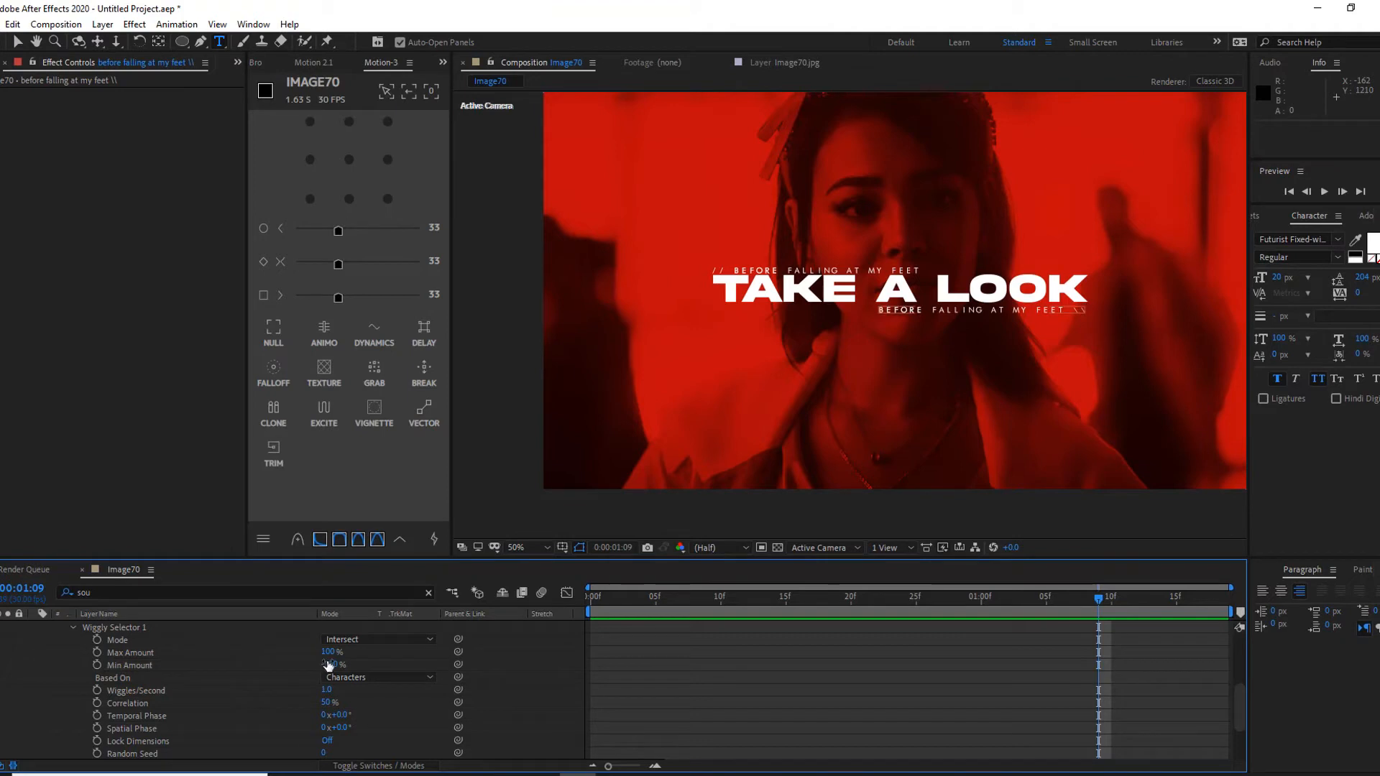
{"action": "type", "text": "0"}
{"action": "key", "text": "Return"}
{"action": "key", "text": "space"}
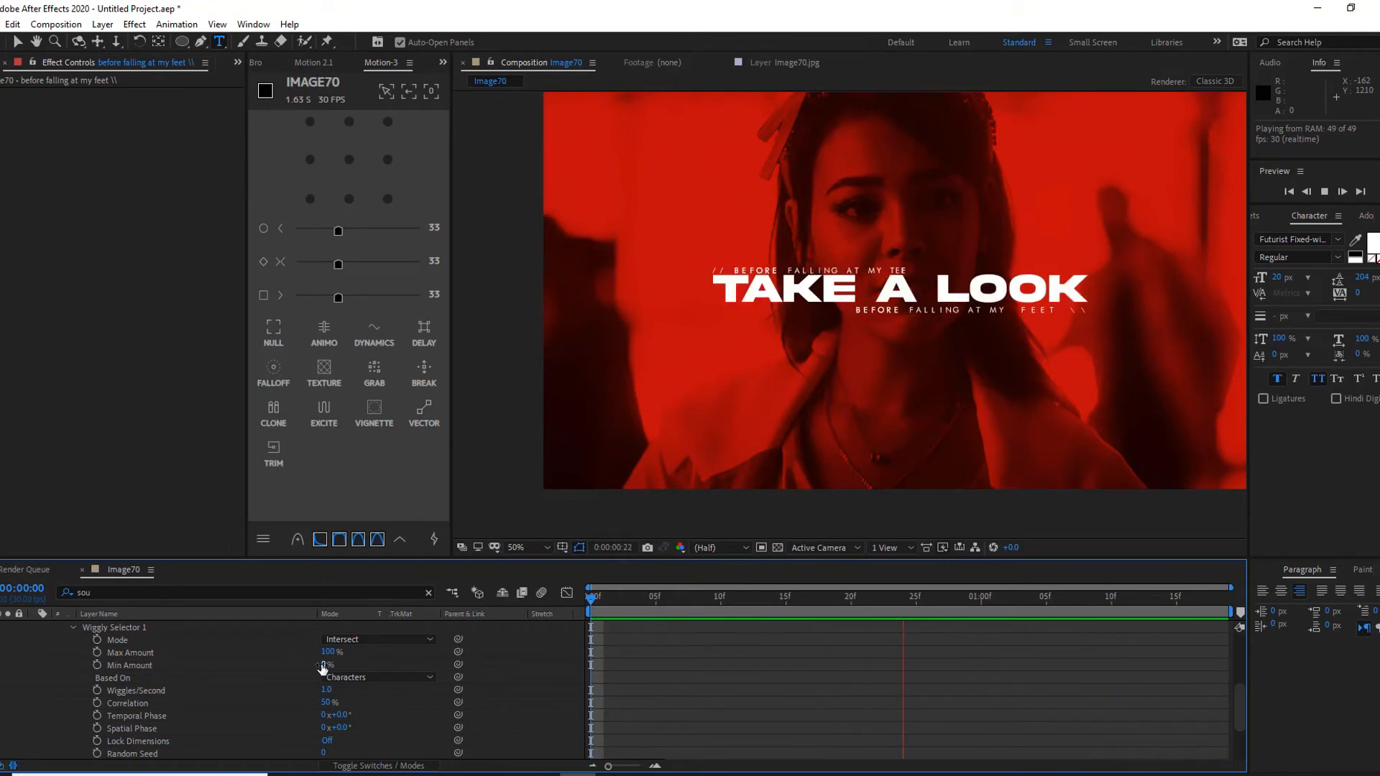
Try lowering the Wiggly Selector's Min Amount to -59% and preview the animation.
{"action": "left_click_drag", "start_coordinate": [325, 666], "coordinate": [277, 665]}
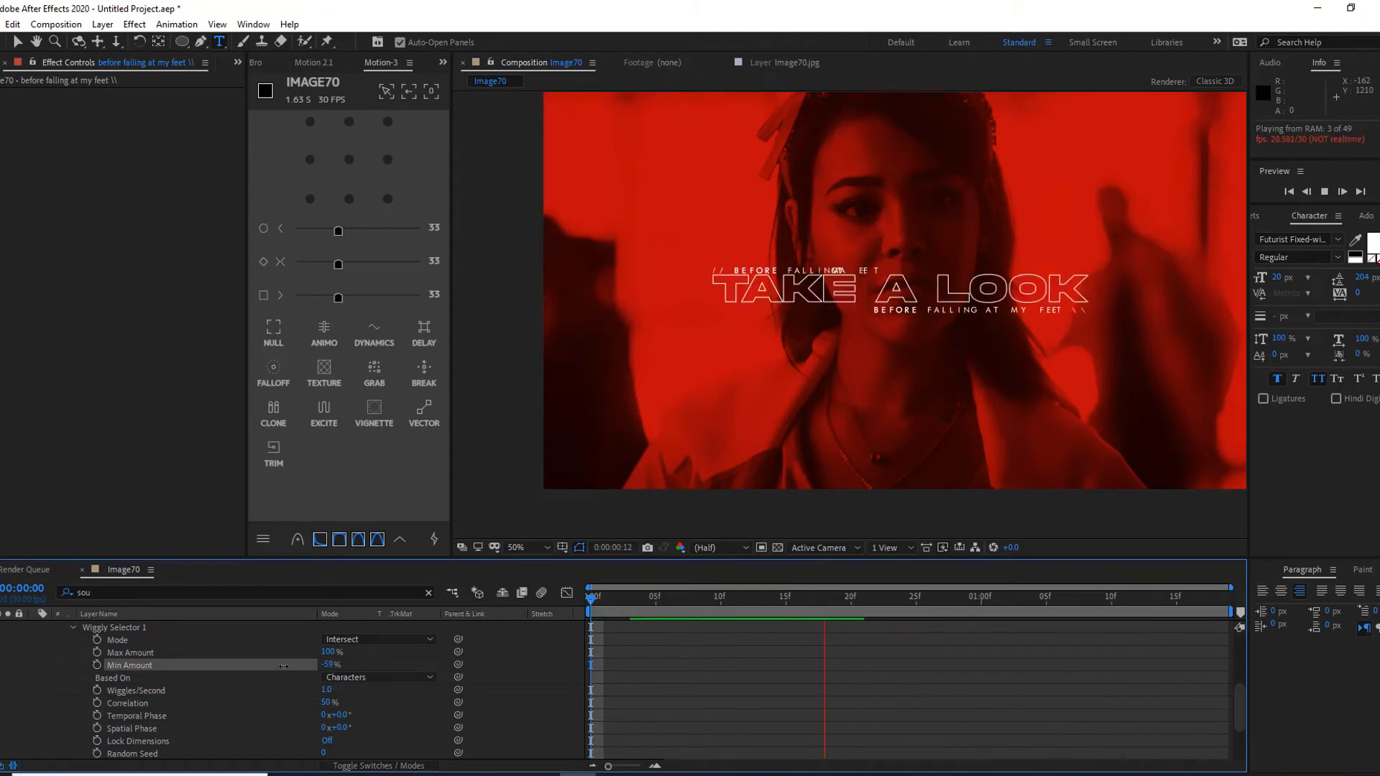
{"action": "key", "text": "space"}
{"action": "key", "text": "space"}
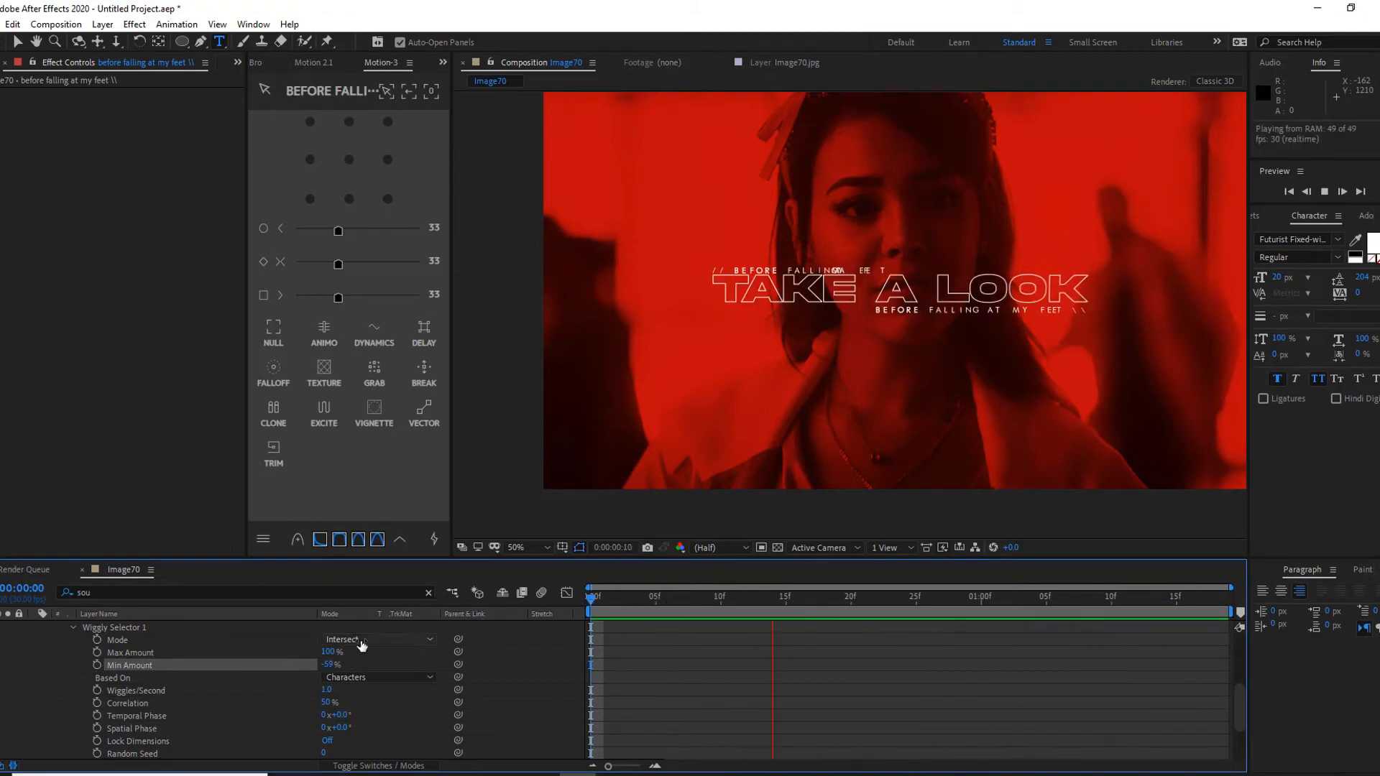
Undo the Min Amount changes and preview the animation again from the first frame.
{"action": "key", "text": "ctrl+z"}
{"action": "key", "text": "ctrl+z"}
{"action": "key", "text": "ctrl+z"}
{"action": "left_click", "coordinate": [592, 605]}
{"action": "key", "text": "space"}
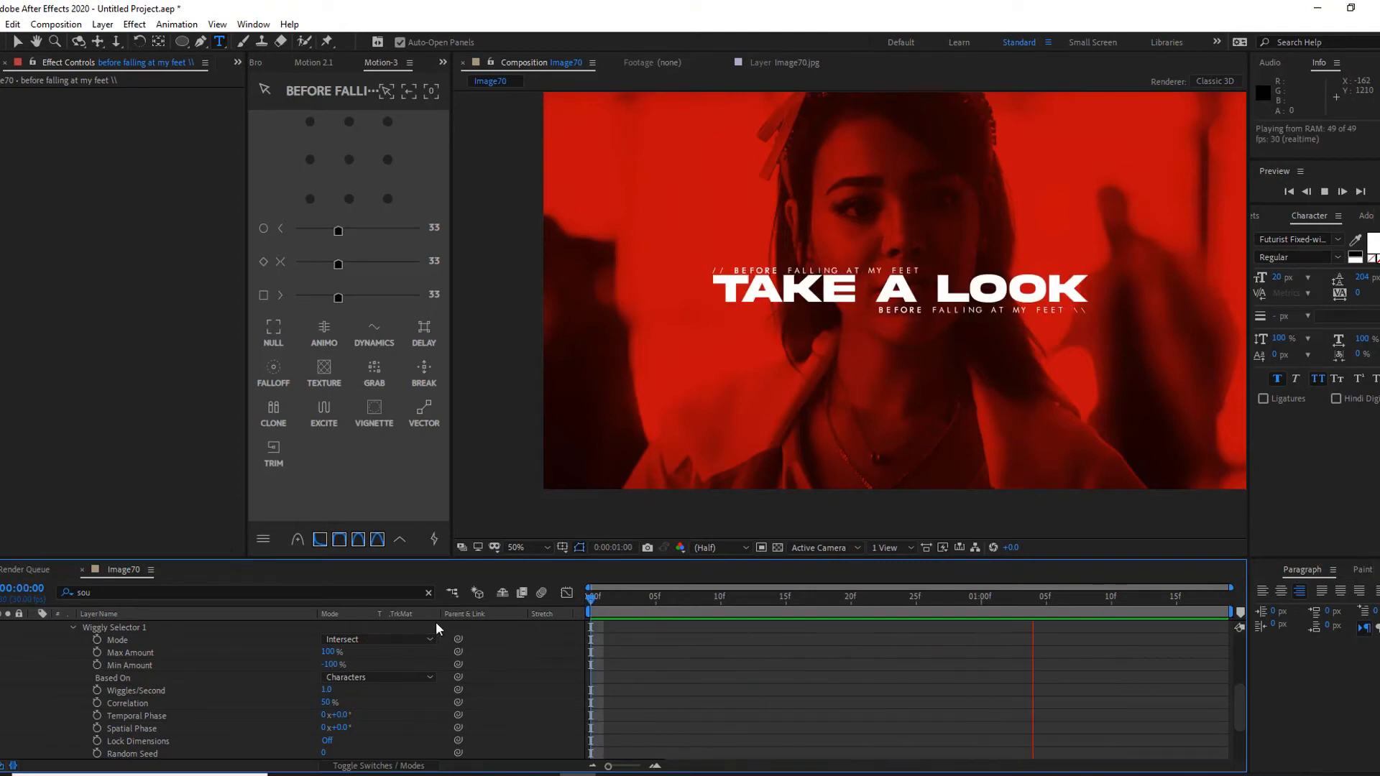
Set the lower line's Wiggles/Second to 2 and preview the animation.
{"action": "key", "text": "space"}
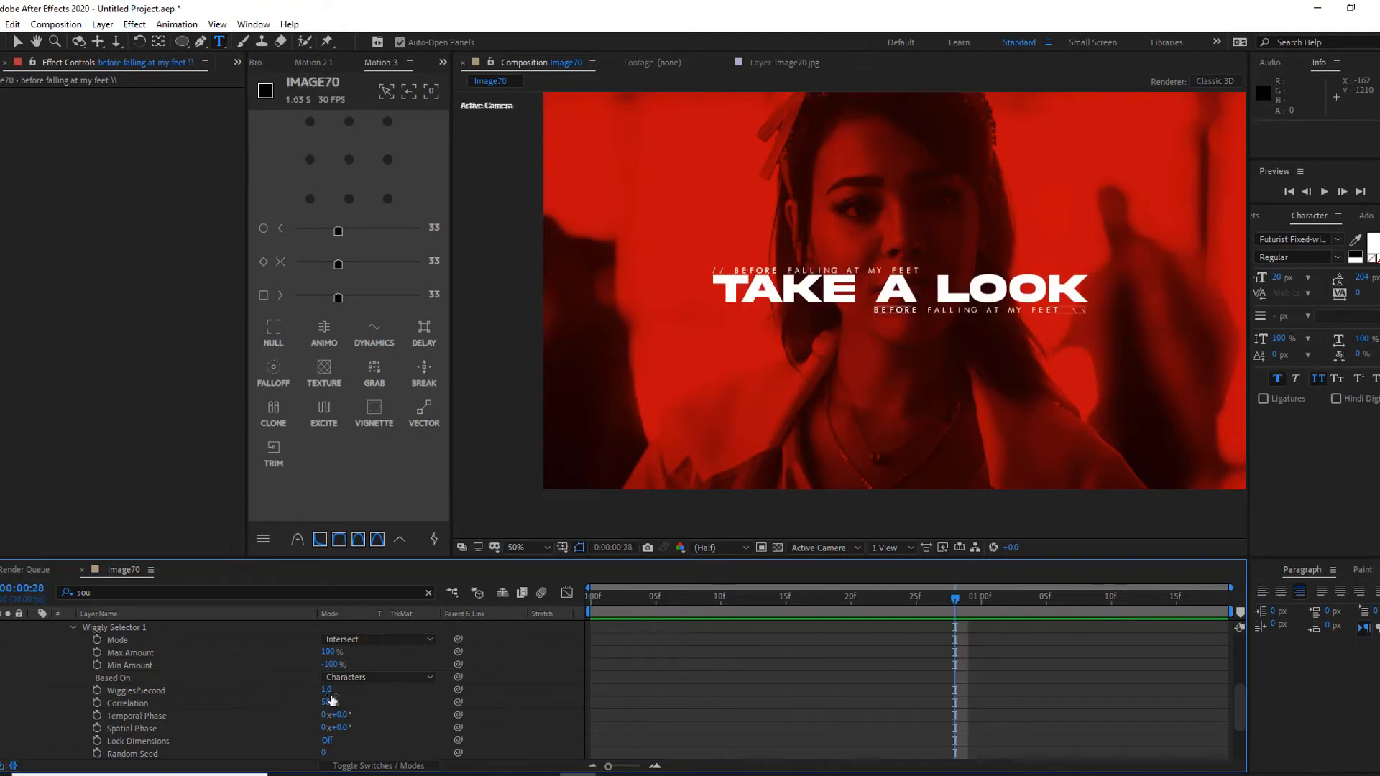
{"action": "type", "text": "2"}
{"action": "key", "text": "Return"}
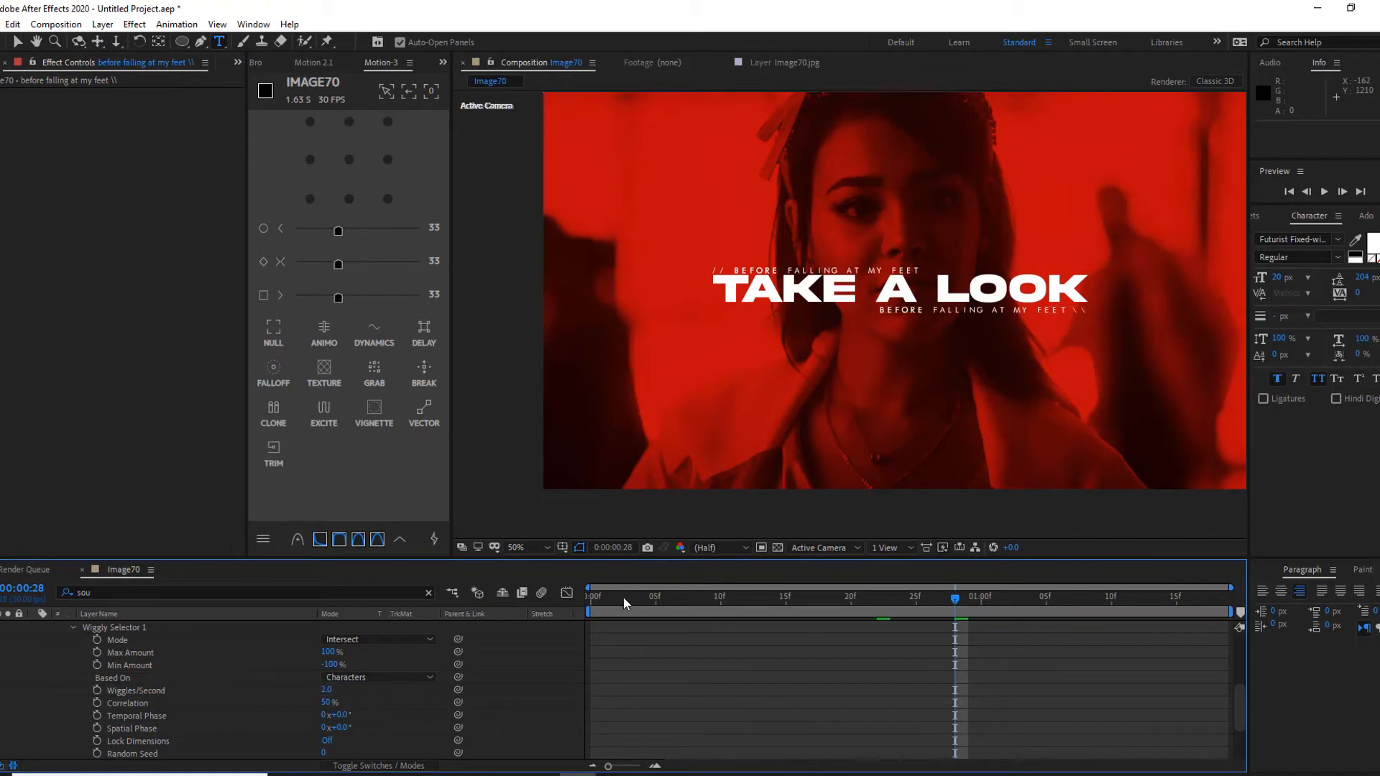
{"action": "key", "text": "space"}
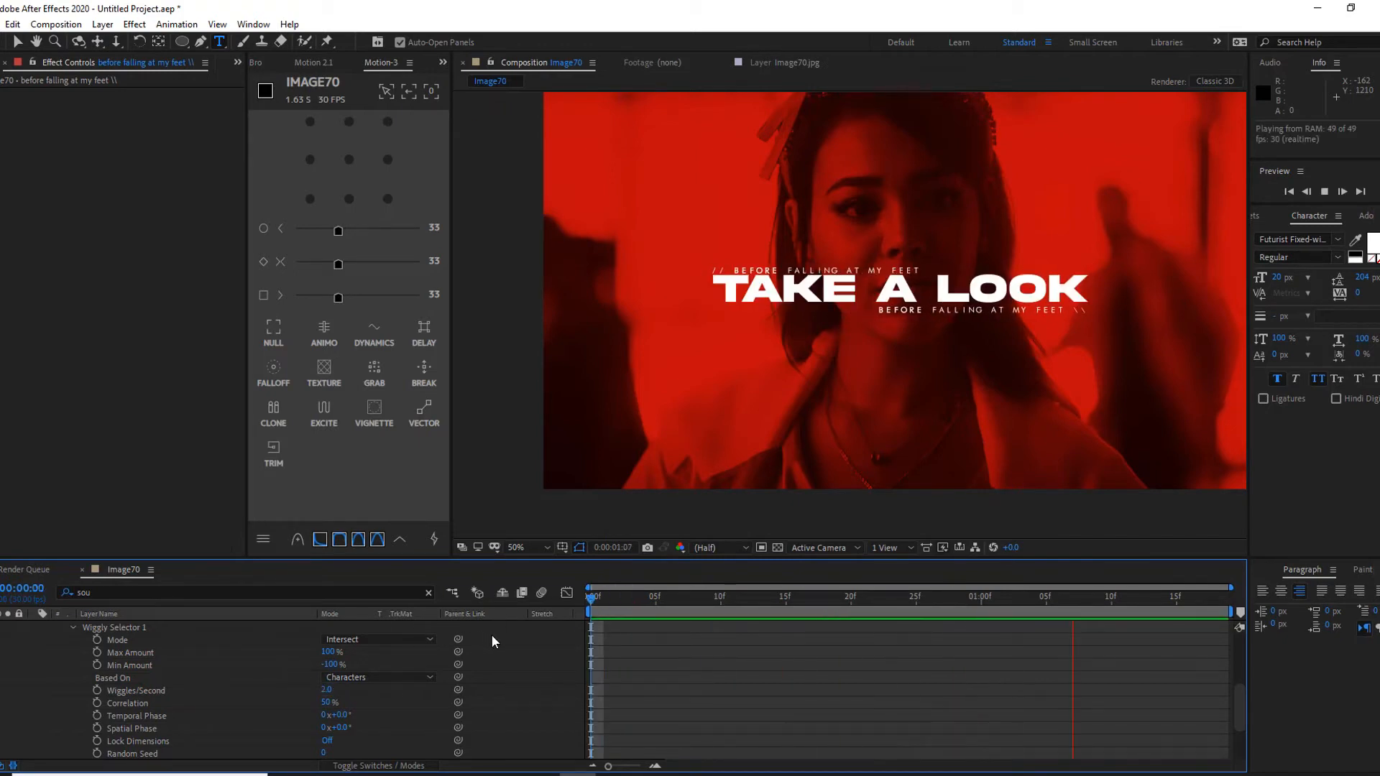
Collapse the lower text layer's properties and stop the preview.
{"action": "scroll", "coordinate": [194, 681], "scroll_direction": "up", "scroll_amount": 5}
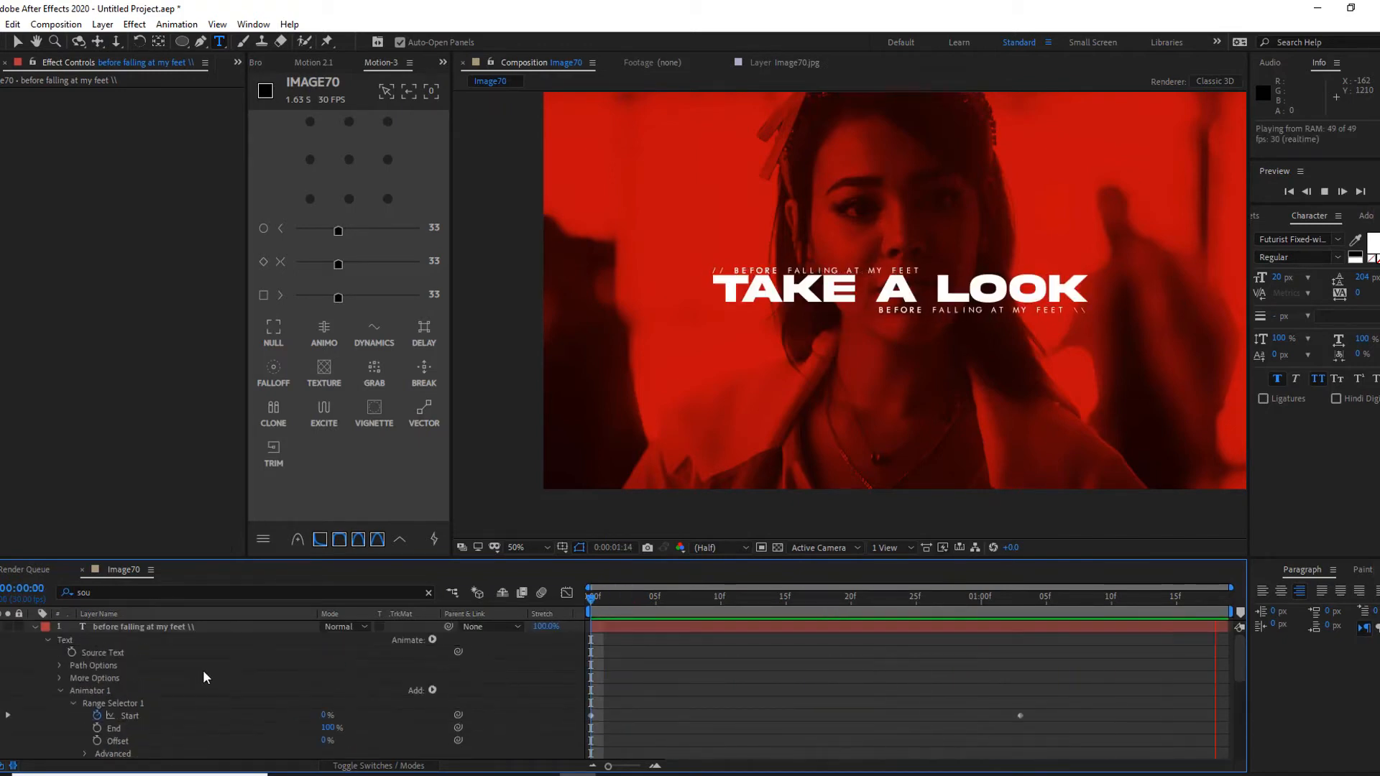
{"action": "scroll", "coordinate": [218, 640], "scroll_direction": "down", "scroll_amount": 4}
{"action": "scroll", "coordinate": [218, 640], "scroll_direction": "up", "scroll_amount": 4}
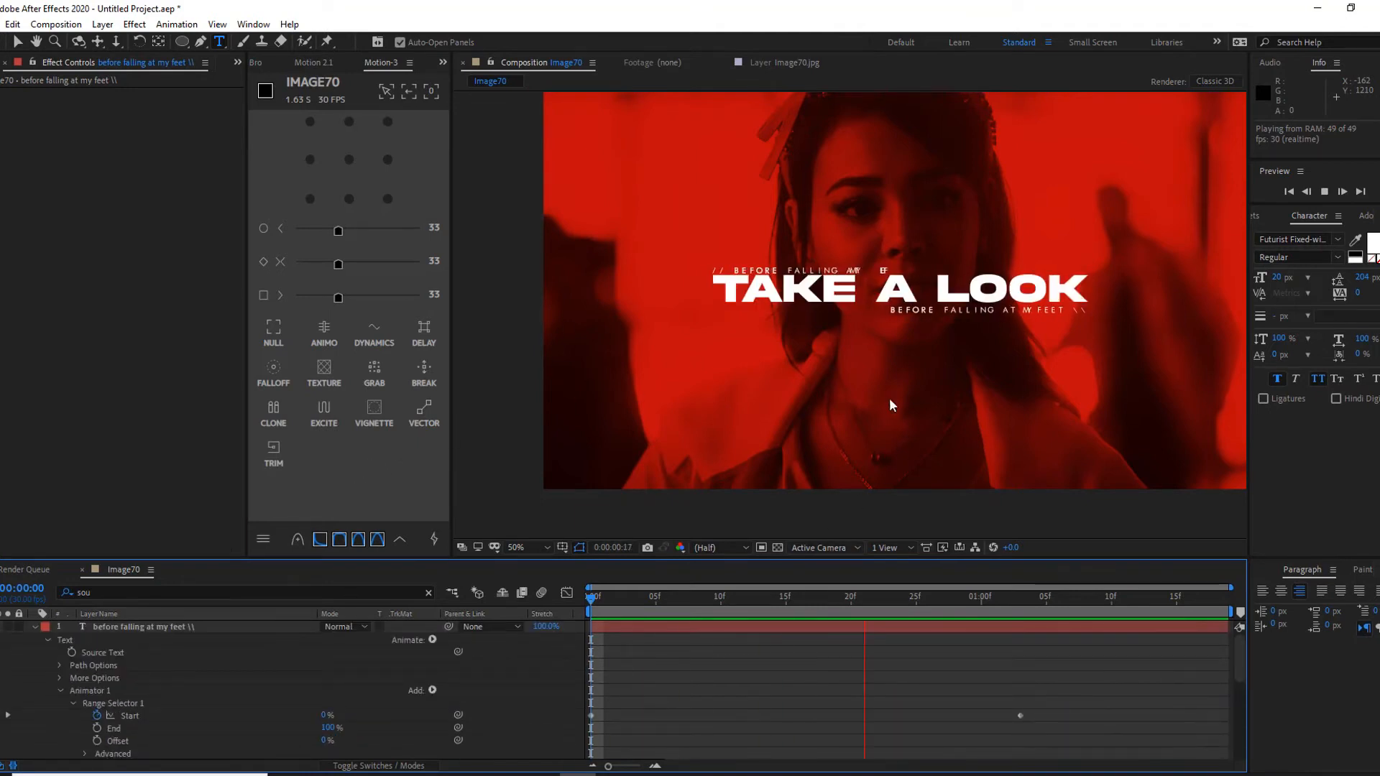
{"action": "left_click", "coordinate": [34, 627]}
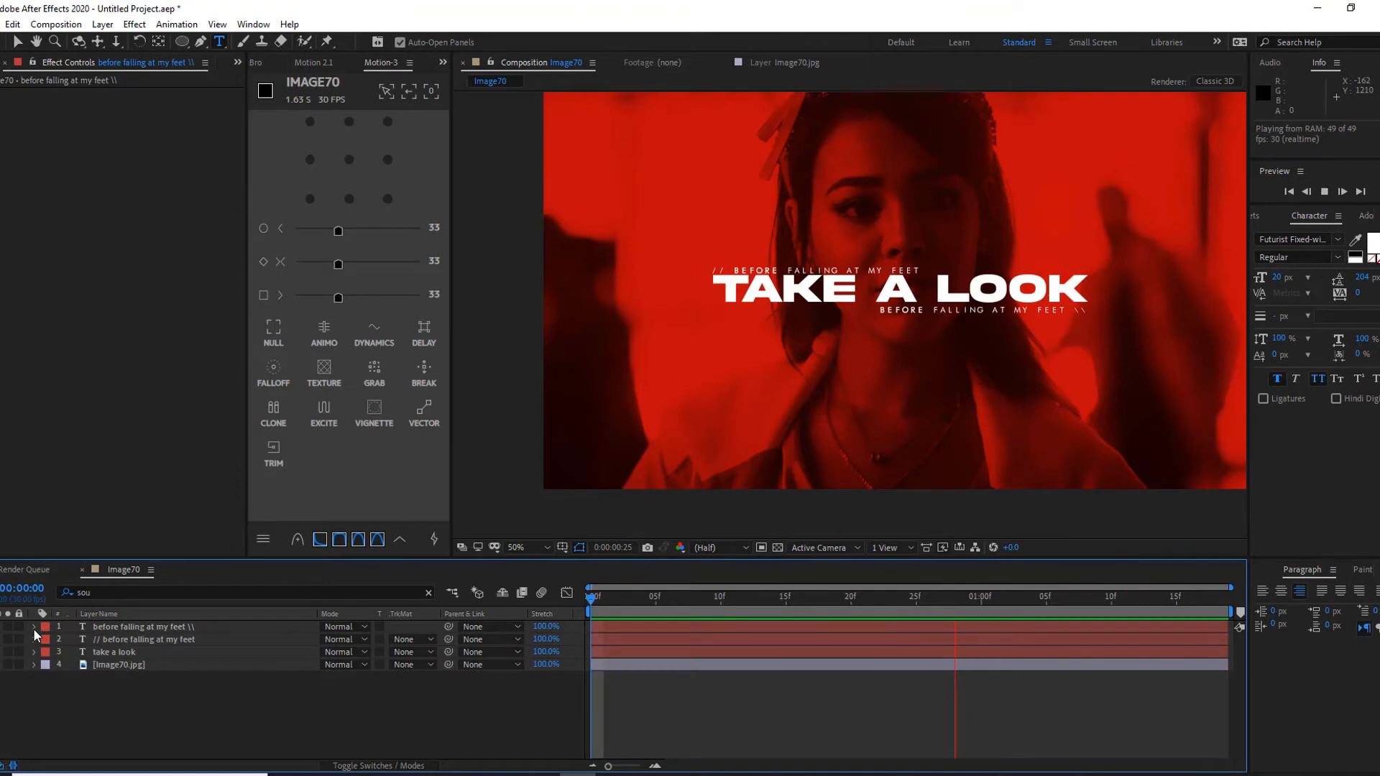
{"action": "key", "text": "space"}
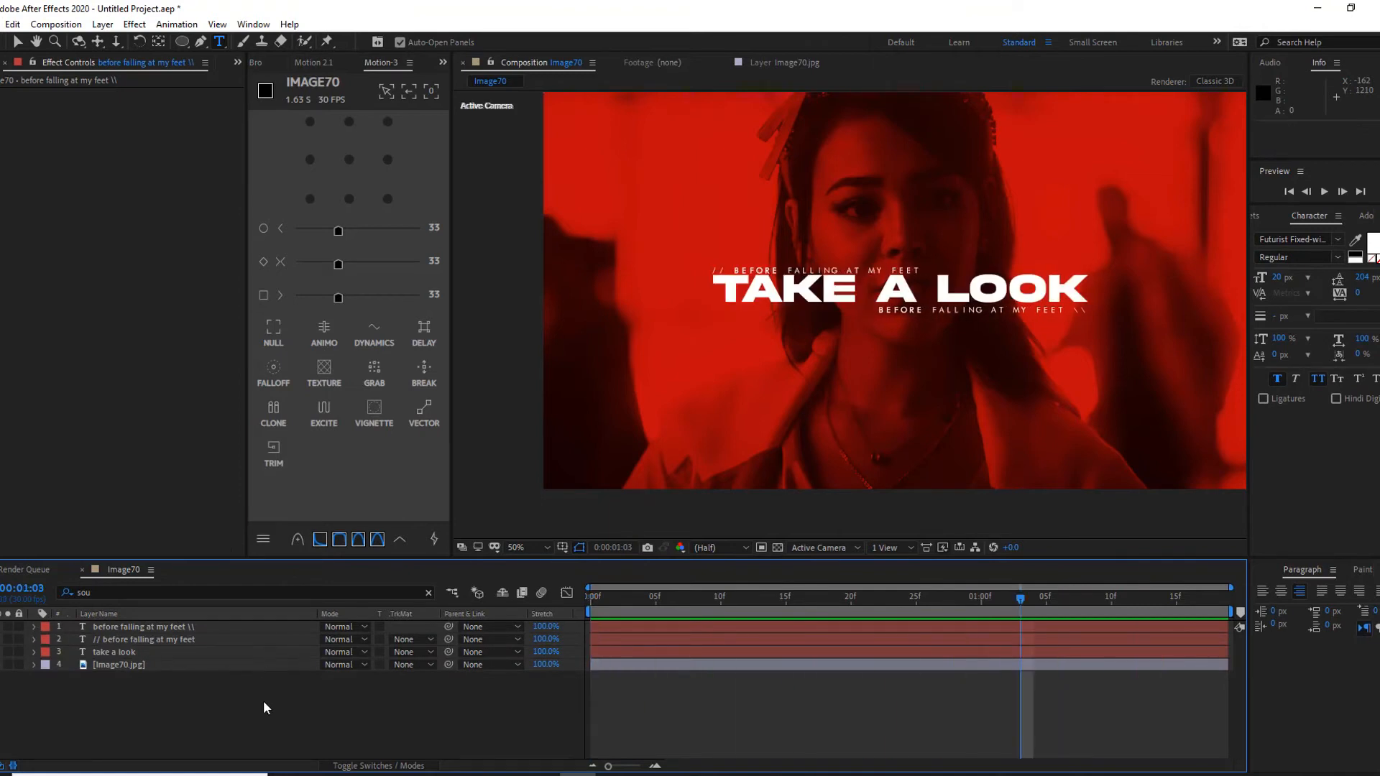
Create a new text layer reading "at my" above the title.
{"action": "left_click", "coordinate": [218, 41]}
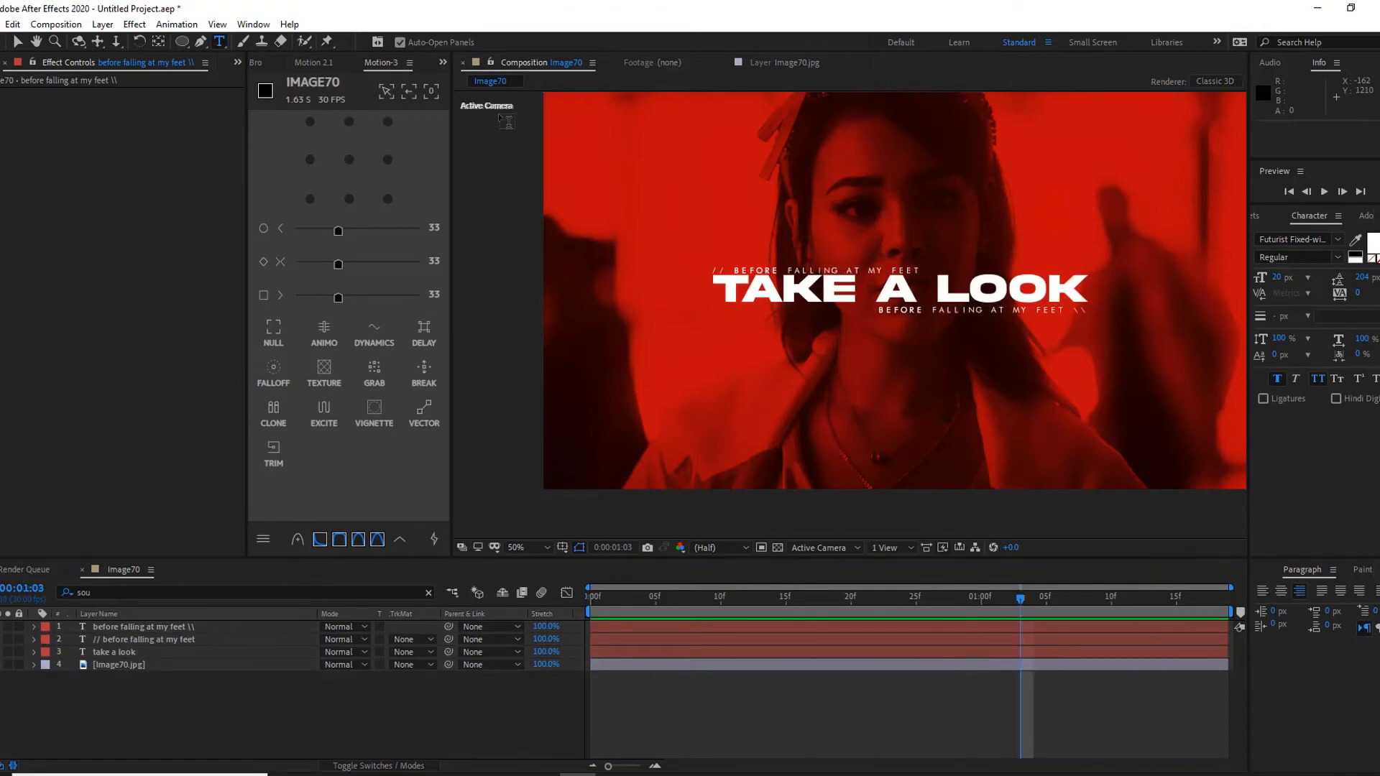
{"action": "left_click", "coordinate": [917, 198]}
{"action": "type", "text": "at"}
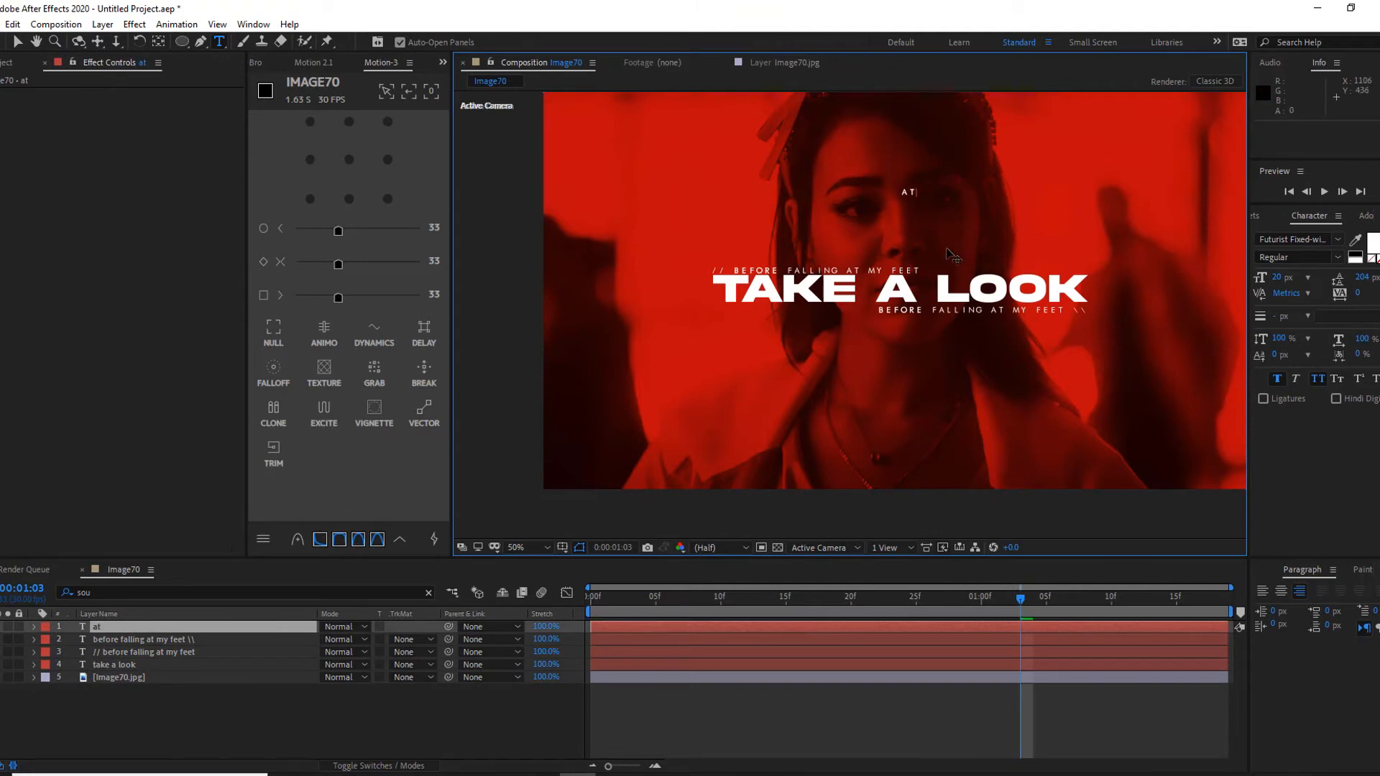
{"action": "type", "text": " my"}
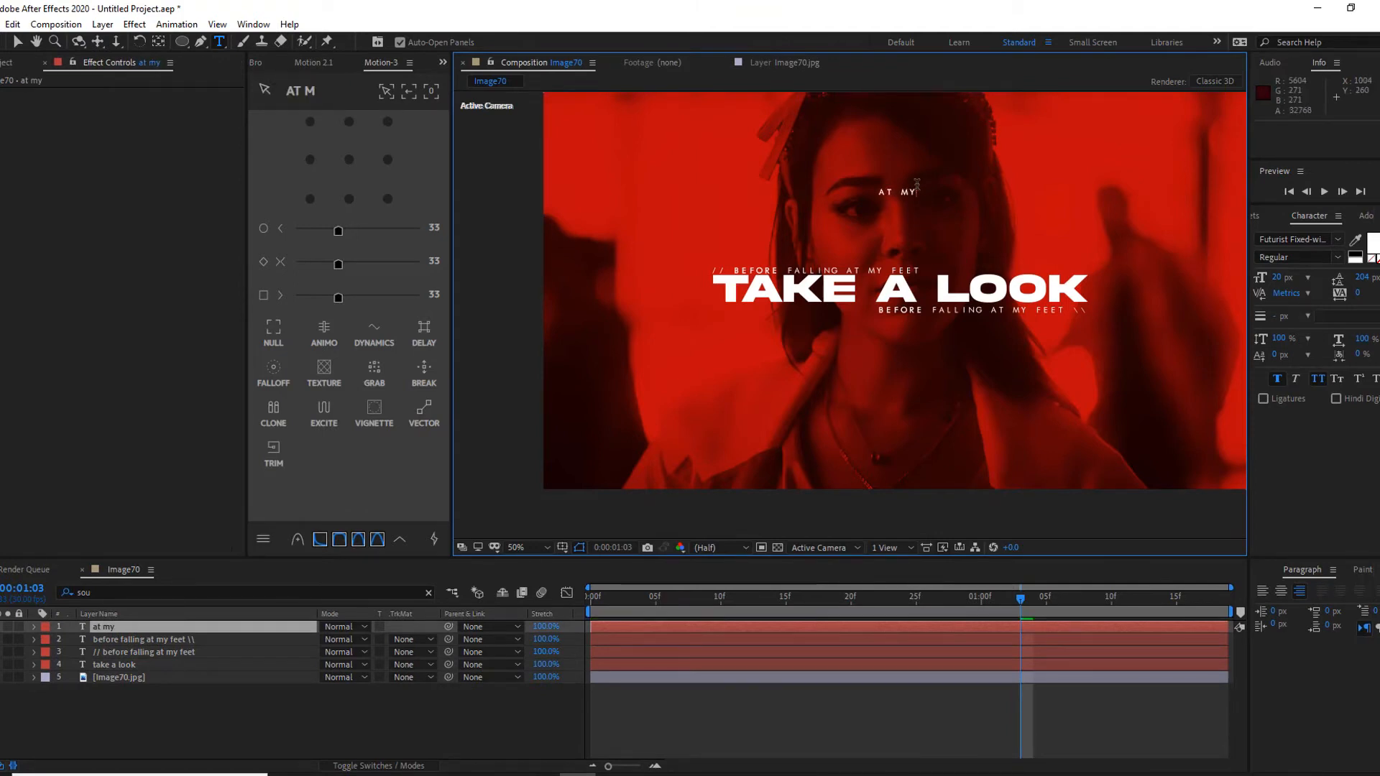
Change the "at my" text's font to Bebas and its size to 35 px.
{"action": "left_click", "coordinate": [1321, 238]}
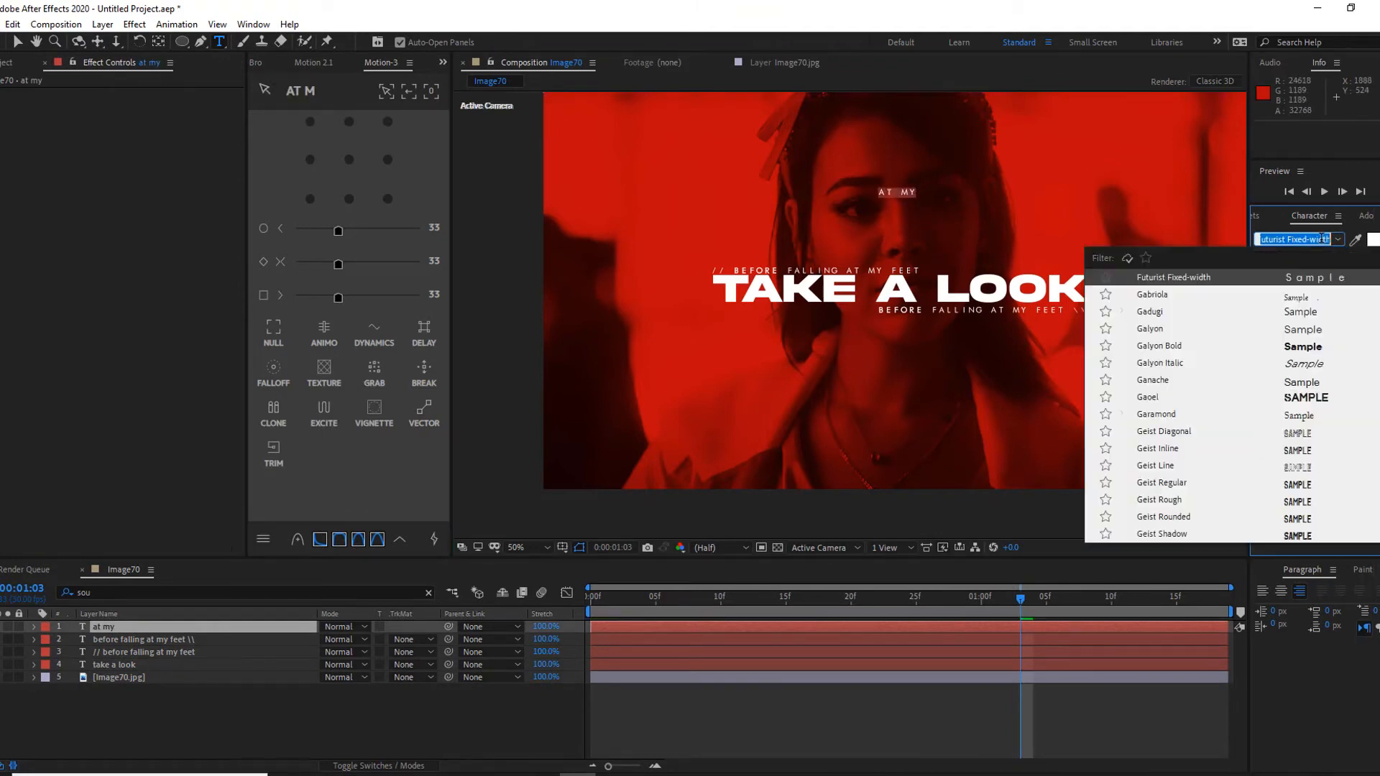
{"action": "type", "text": "beb"}
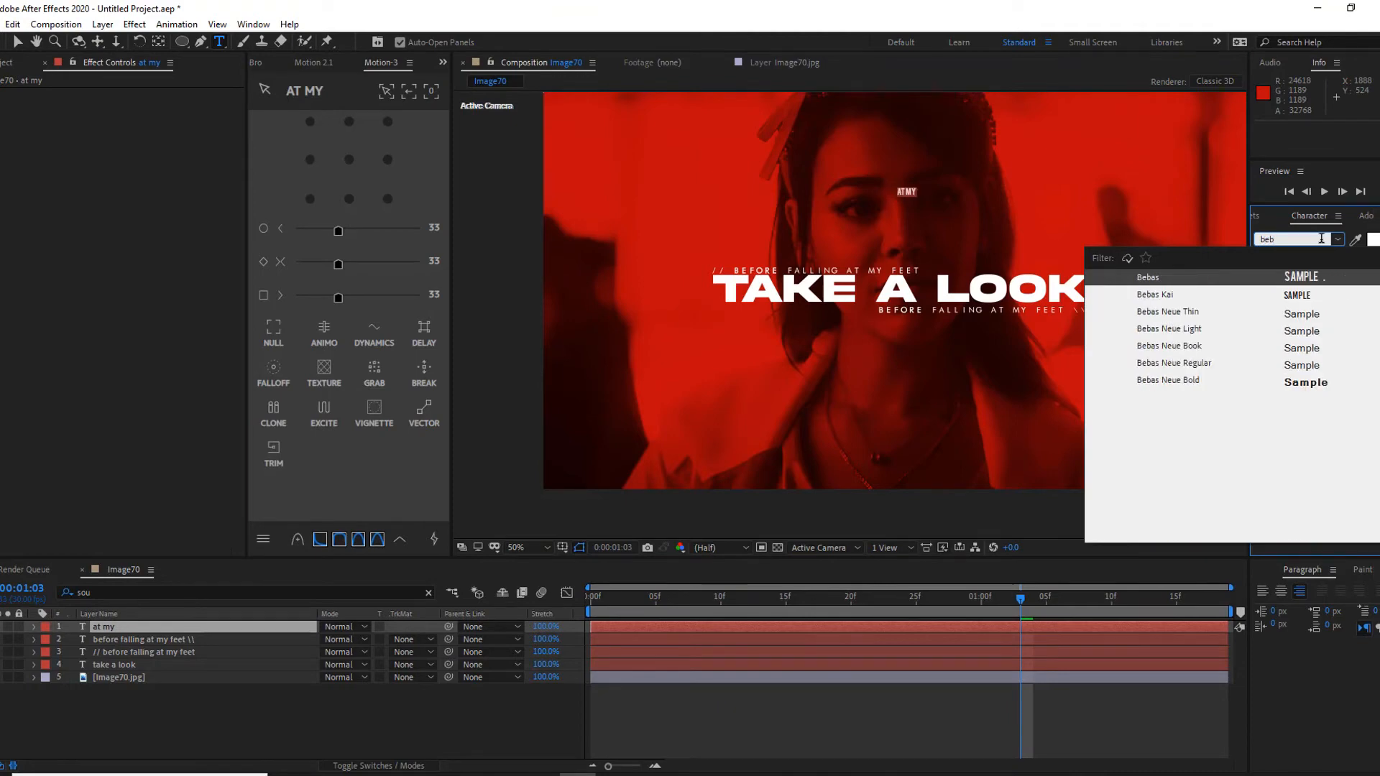
{"action": "left_click", "coordinate": [1241, 275]}
{"action": "left_click_drag", "start_coordinate": [1281, 279], "coordinate": [1291, 279]}
Paste "at my" repeatedly on new lines to build a vertical column running past the frame's lower edge.
{"action": "left_click", "coordinate": [949, 240]}
{"action": "left_click", "coordinate": [930, 187]}
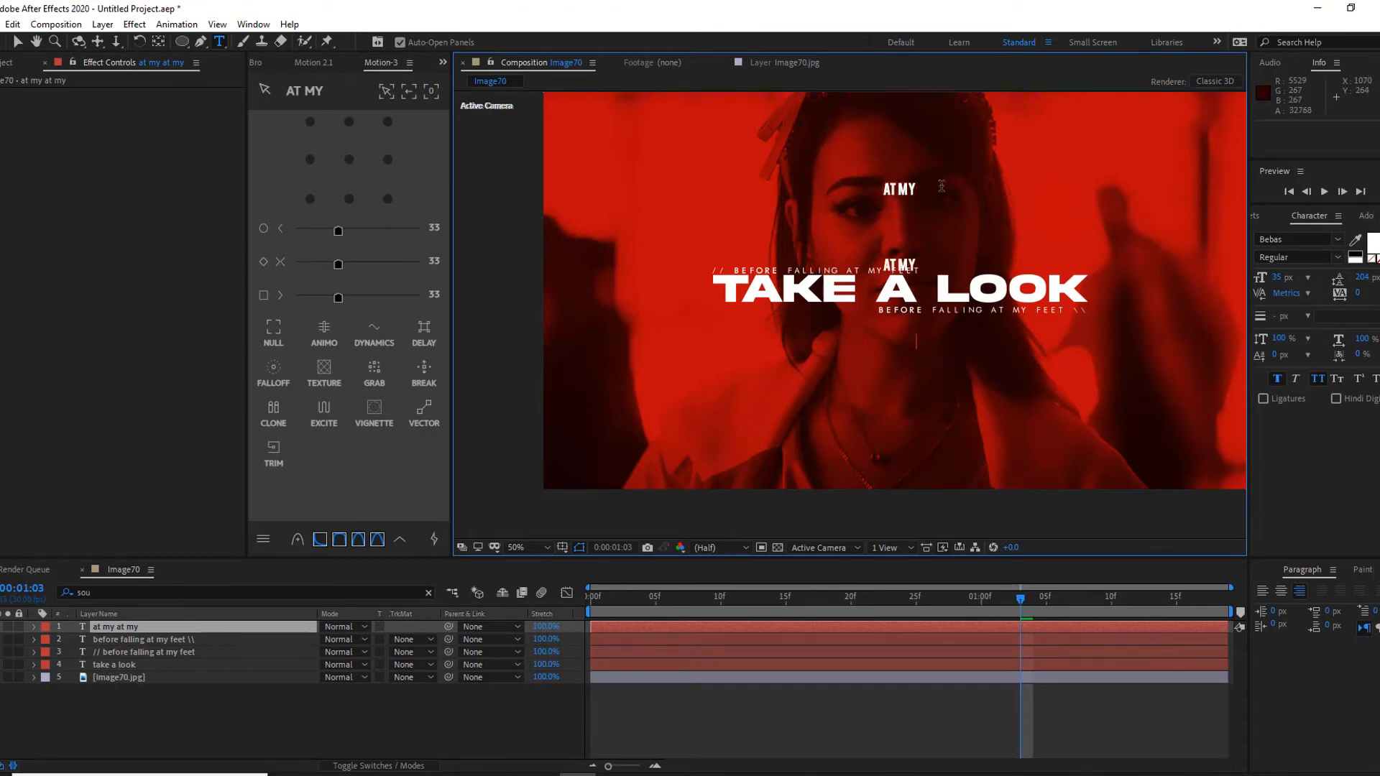
{"action": "key", "text": "ctrl+v"}
{"action": "key", "text": "ctrl+v"}
{"action": "key", "text": "ctrl+v"}
{"action": "key", "text": "ctrl+v"}
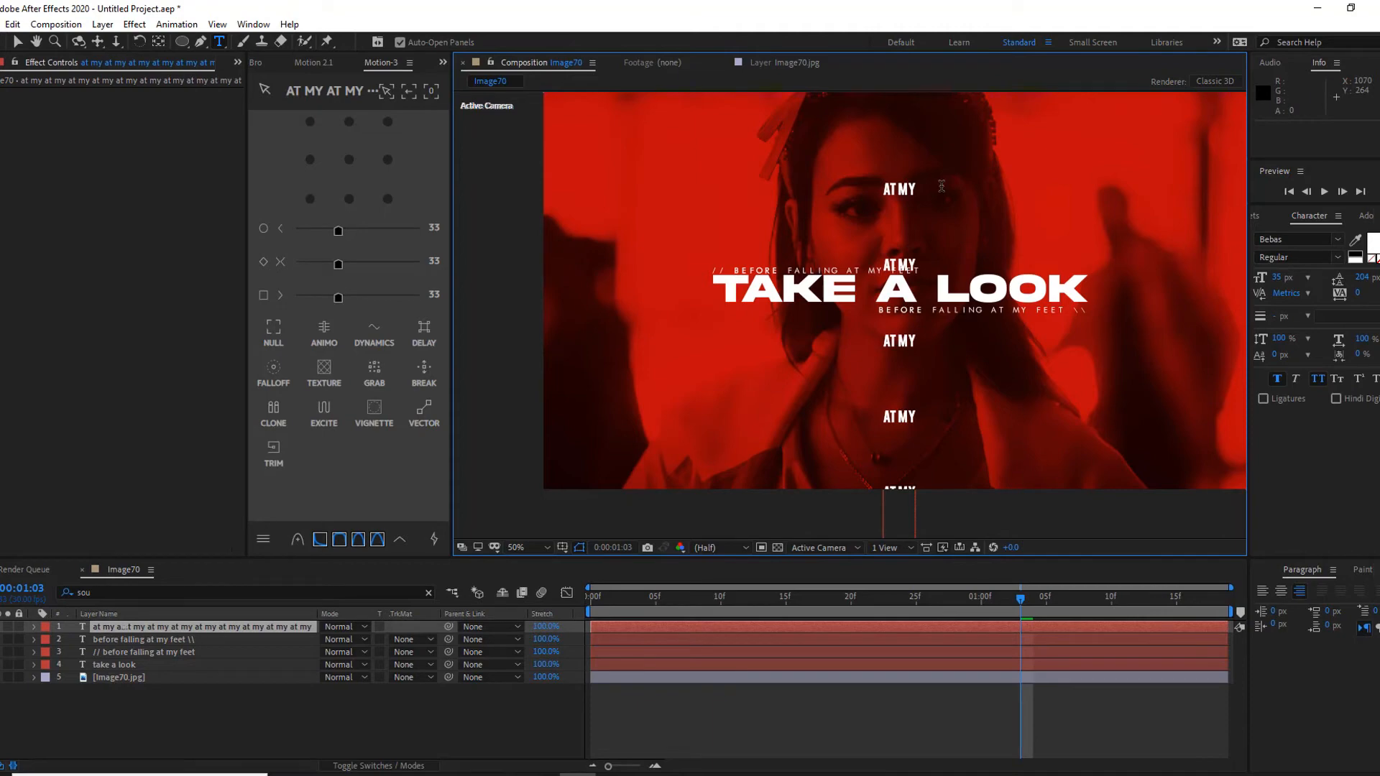
Centre the "at my" column's anchor point and align the layer to the composition's horizontal and vertical centre.
{"action": "left_click", "coordinate": [252, 624]}
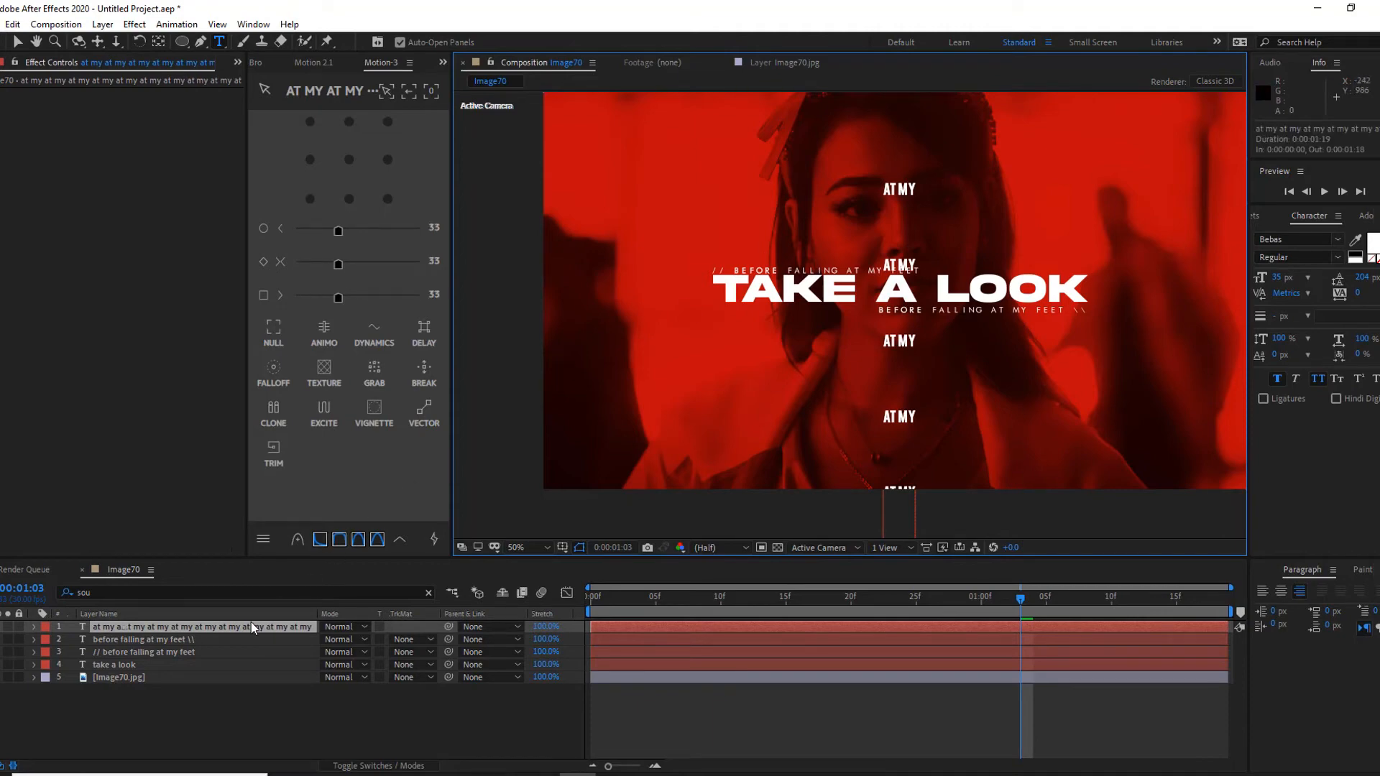
{"action": "left_click", "coordinate": [346, 171]}
{"action": "left_click", "coordinate": [1377, 570]}
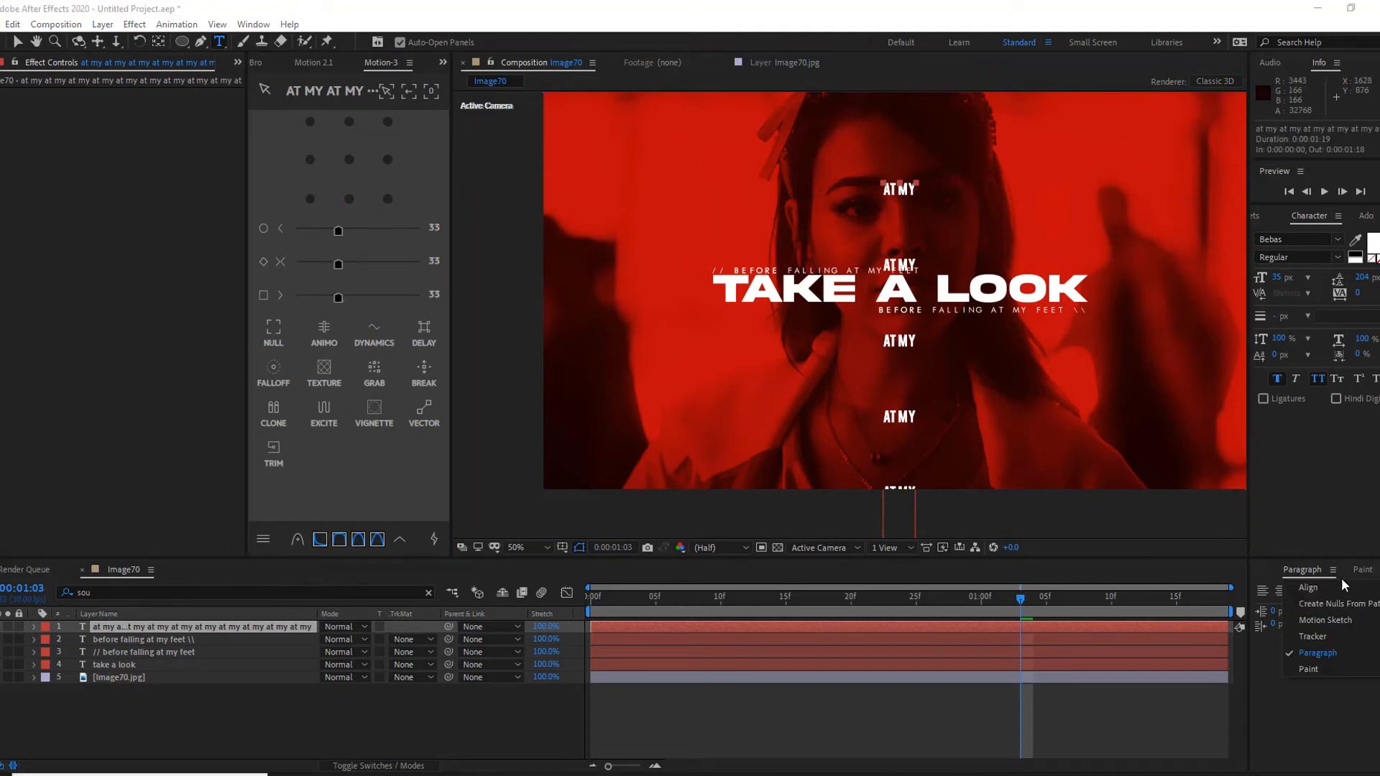
{"action": "left_click", "coordinate": [1307, 588]}
{"action": "left_click", "coordinate": [1290, 607]}
{"action": "left_click", "coordinate": [1365, 607]}
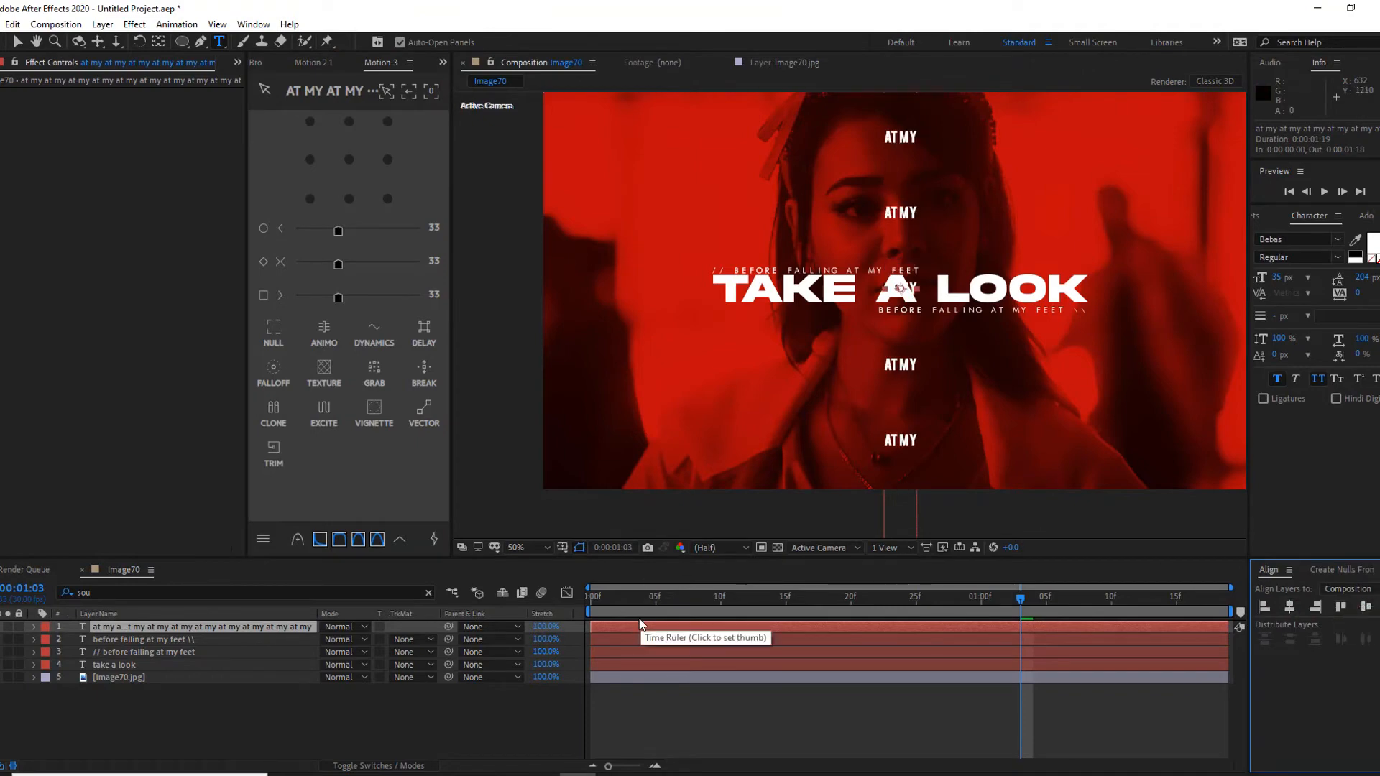
Keyframe the "at my" column's Position from 960, 432 at the first frame to 960, 788 at 0:00:01:18.
{"action": "left_click", "coordinate": [428, 592]}
{"action": "key", "text": "Home"}
{"action": "key", "text": "p"}
{"action": "left_click_drag", "start_coordinate": [348, 639], "coordinate": [277, 630]}
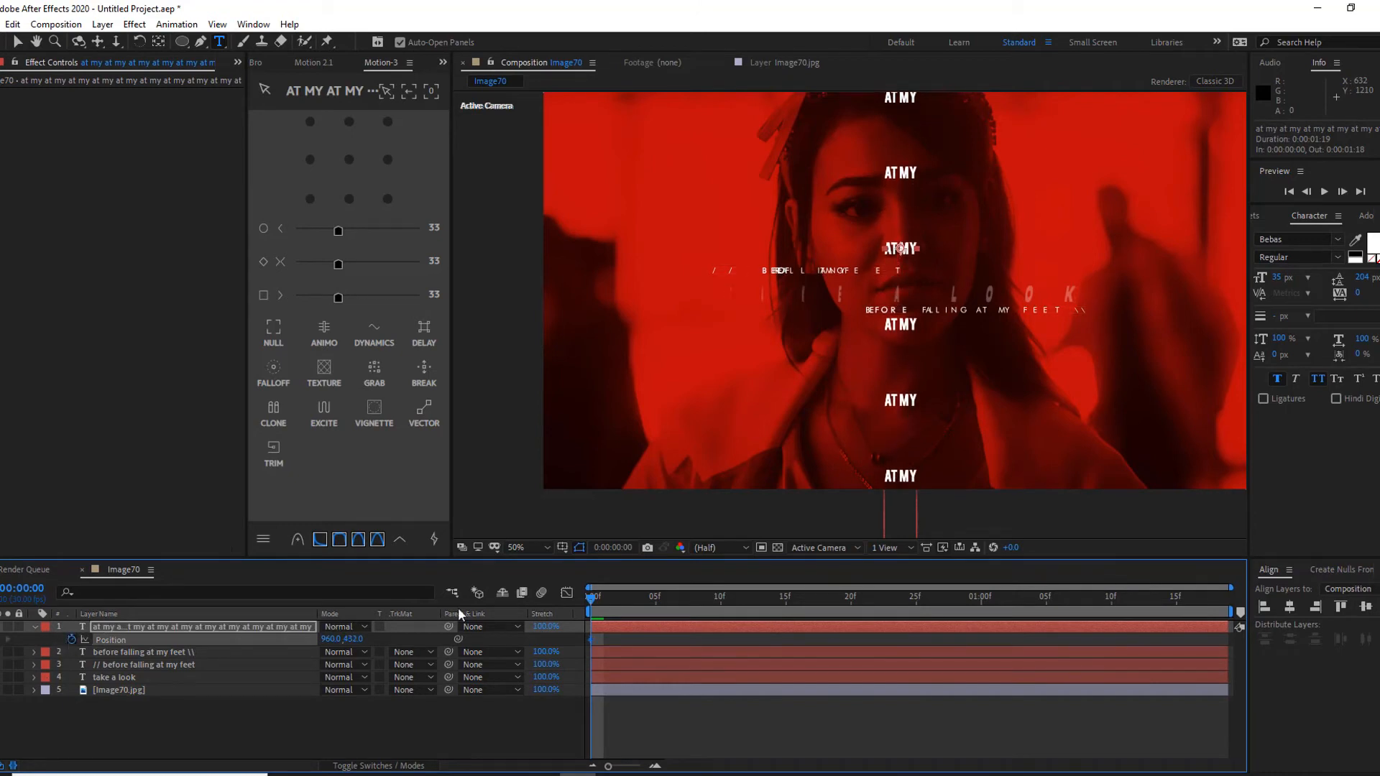
{"action": "key", "text": "space"}
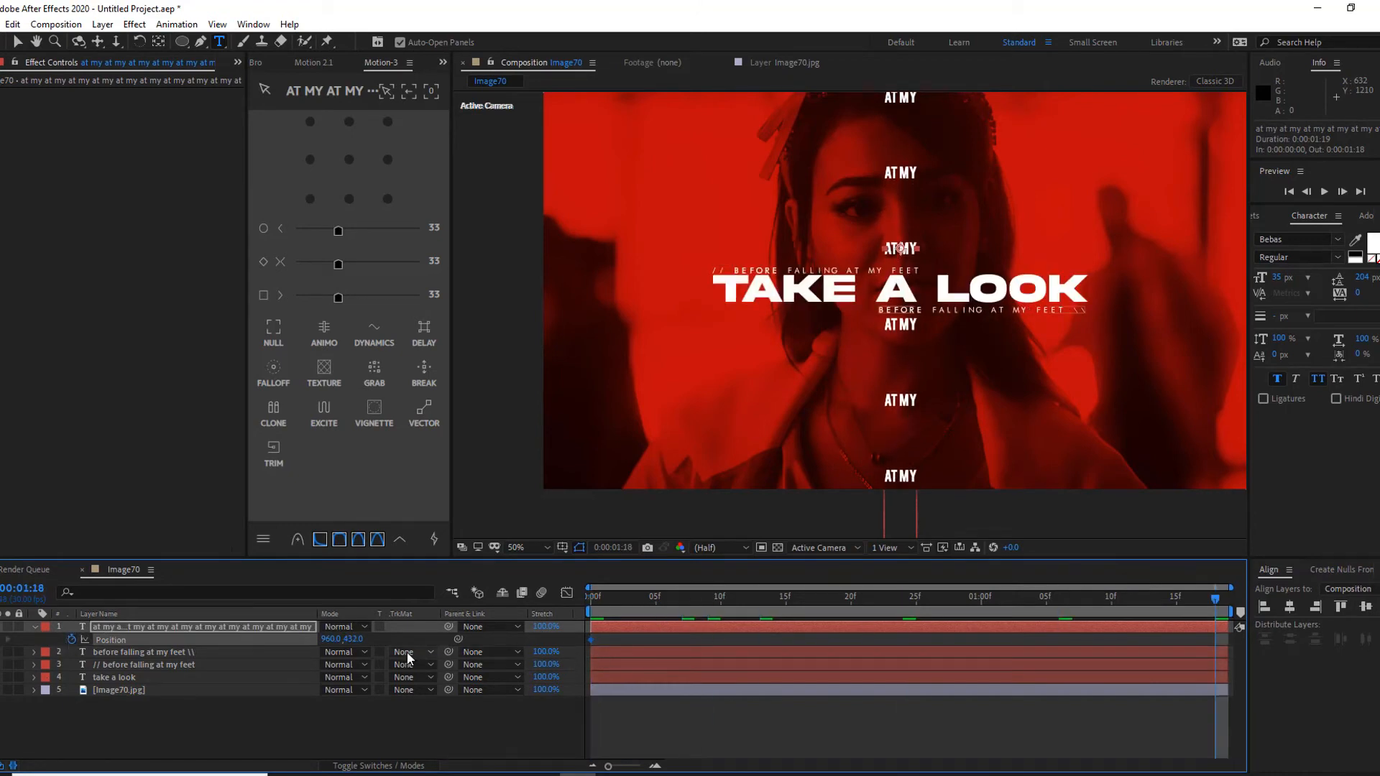
{"action": "left_click_drag", "start_coordinate": [384, 644], "coordinate": [758, 620]}
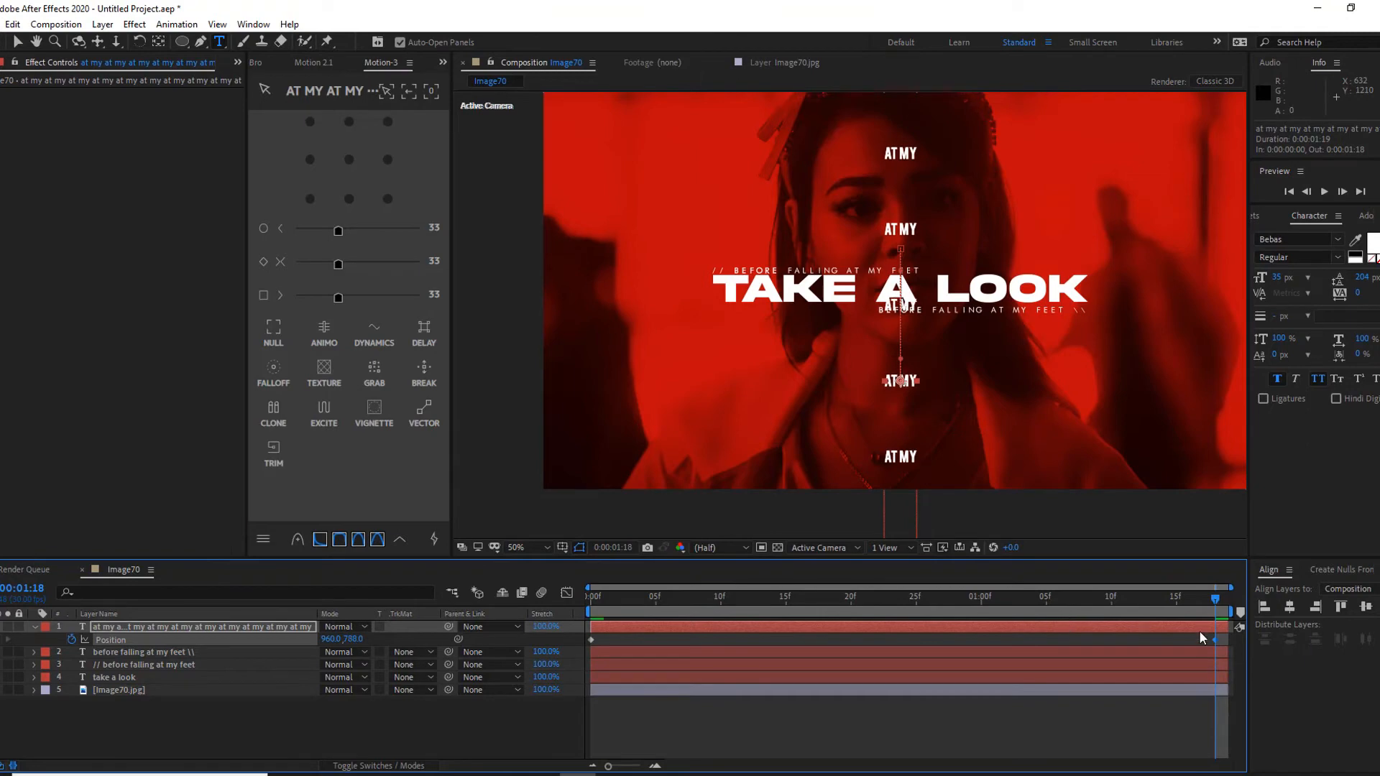
Ease both Position keyframes of the "at my" column and show their speed graph in the Graph Editor.
{"action": "left_click_drag", "start_coordinate": [1227, 632], "coordinate": [529, 658]}
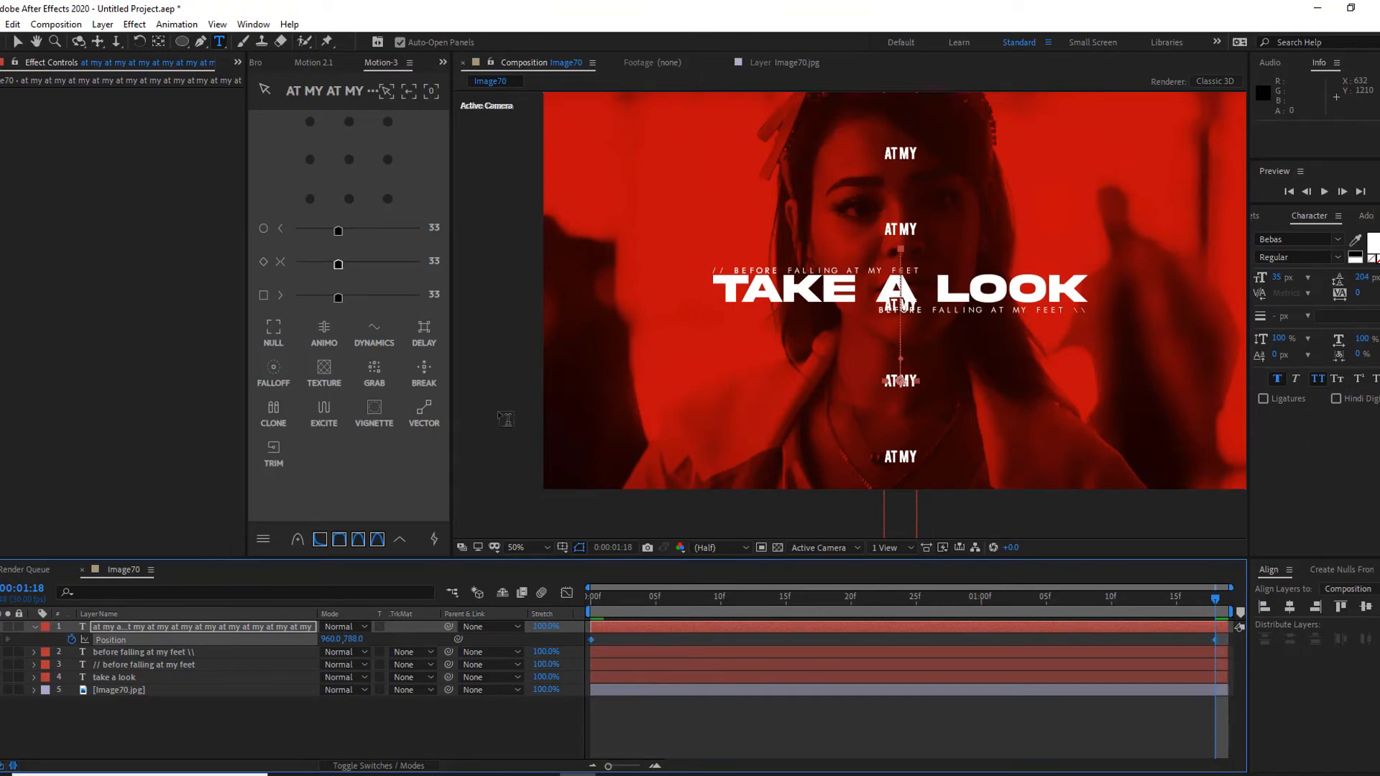
{"action": "left_click", "coordinate": [567, 592]}
{"action": "left_click", "coordinate": [871, 751]}
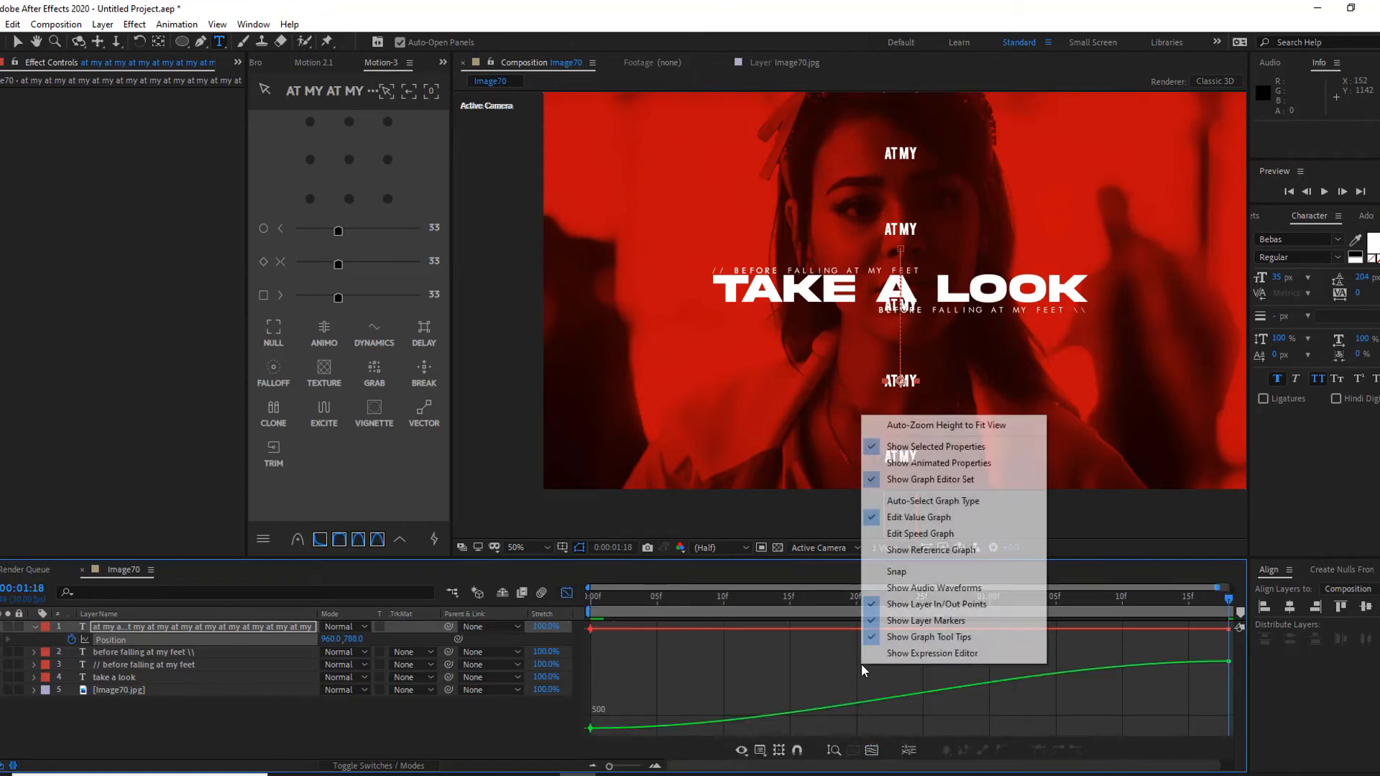
{"action": "left_click", "coordinate": [920, 533]}
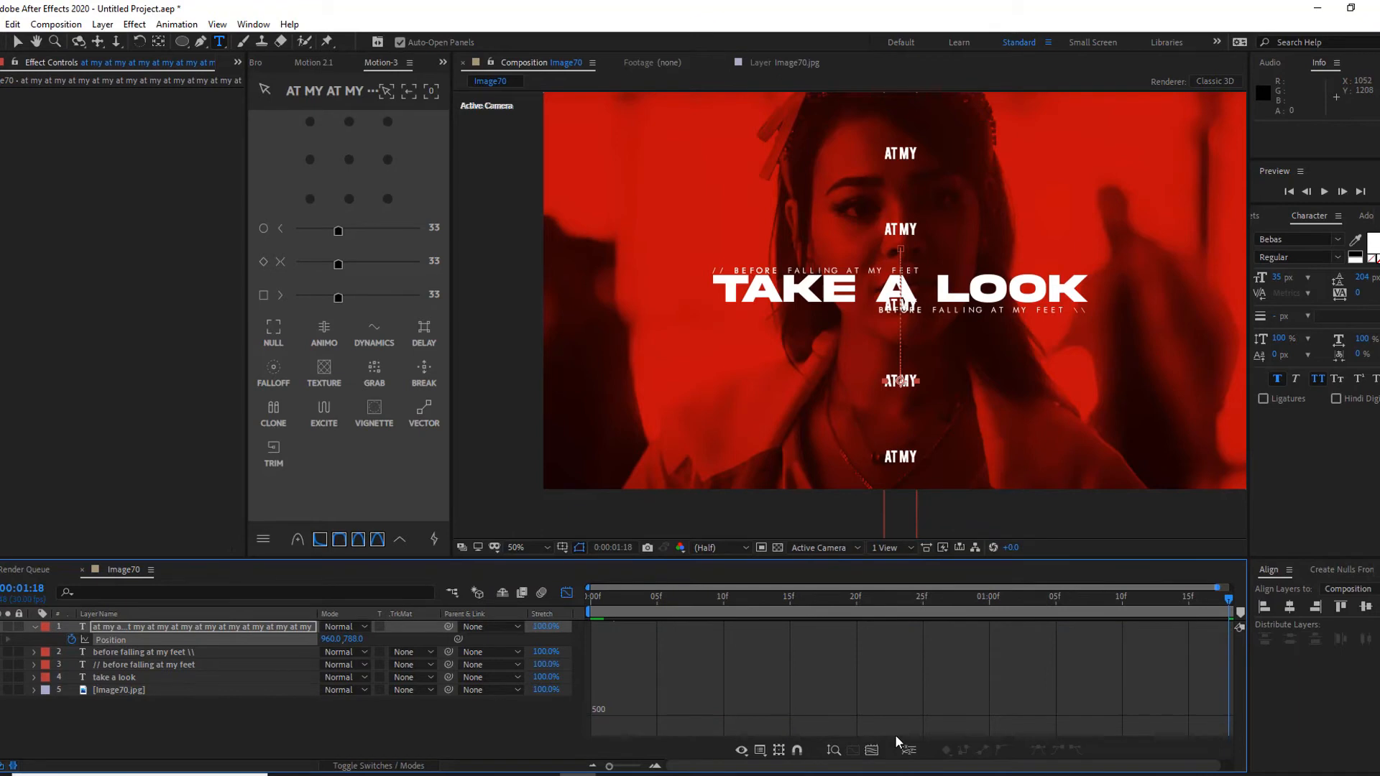
Pull the speed handles of both "at my" column Position keyframes inward so the speed peaks sharply near frame 19, then preview it.
{"action": "left_click", "coordinate": [872, 749]}
{"action": "left_click", "coordinate": [1053, 660]}
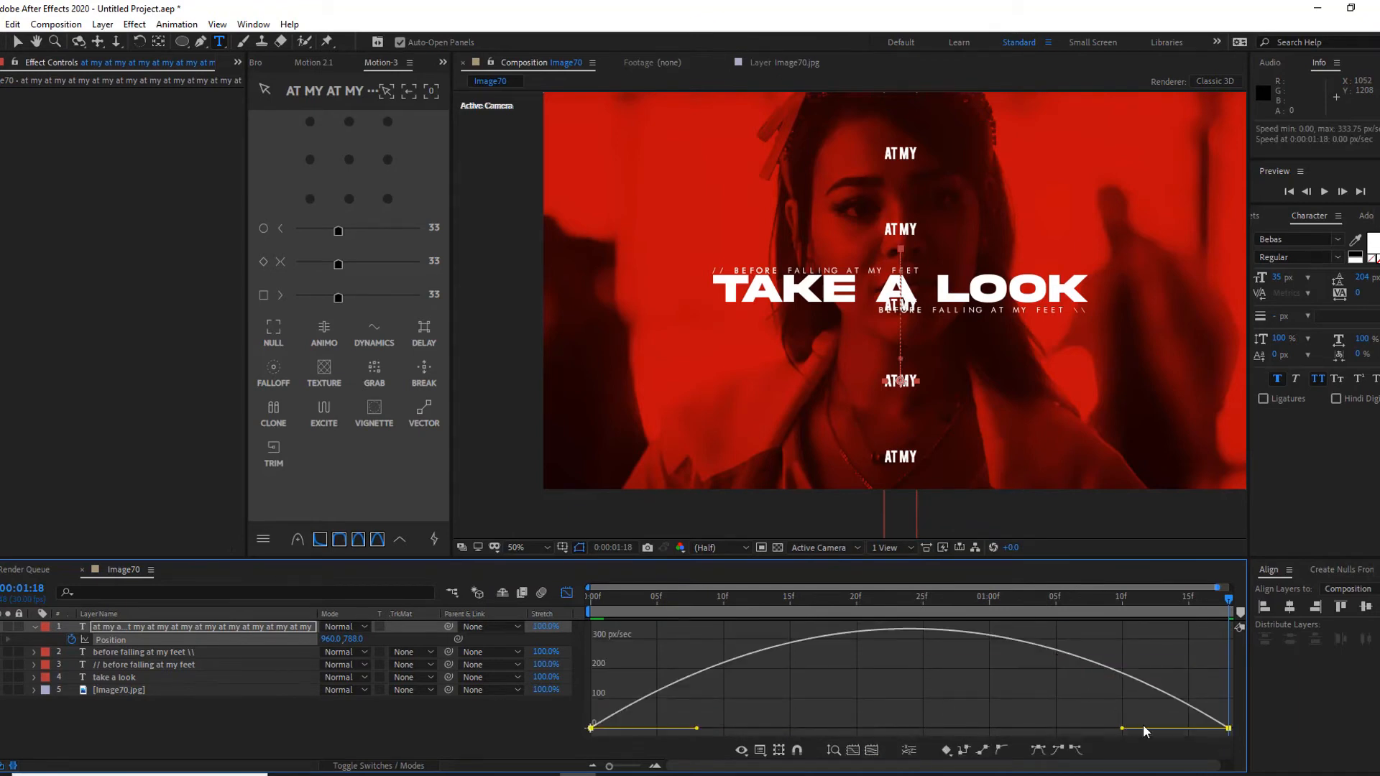
{"action": "left_click_drag", "start_coordinate": [1122, 728], "coordinate": [913, 728]}
{"action": "left_click_drag", "start_coordinate": [696, 728], "coordinate": [825, 729]}
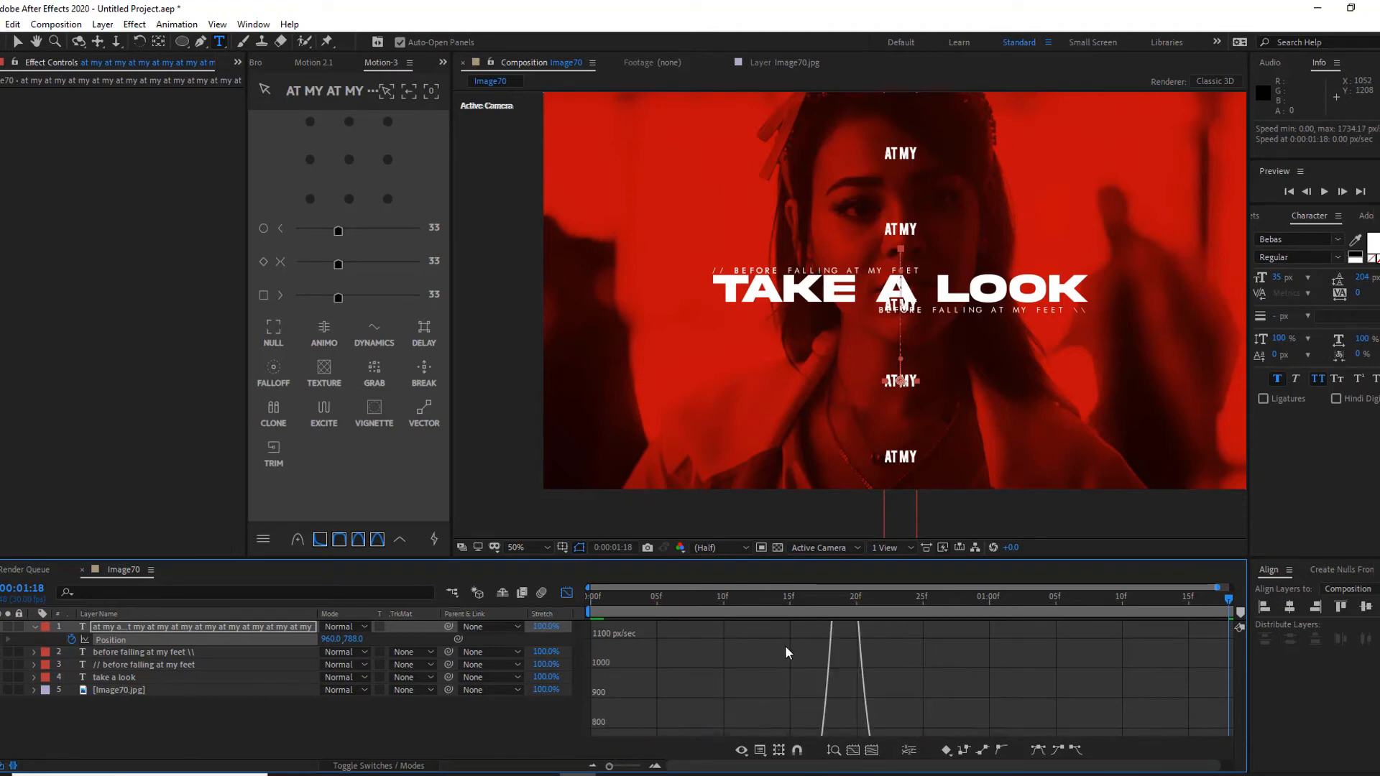
{"action": "left_click", "coordinate": [871, 750]}
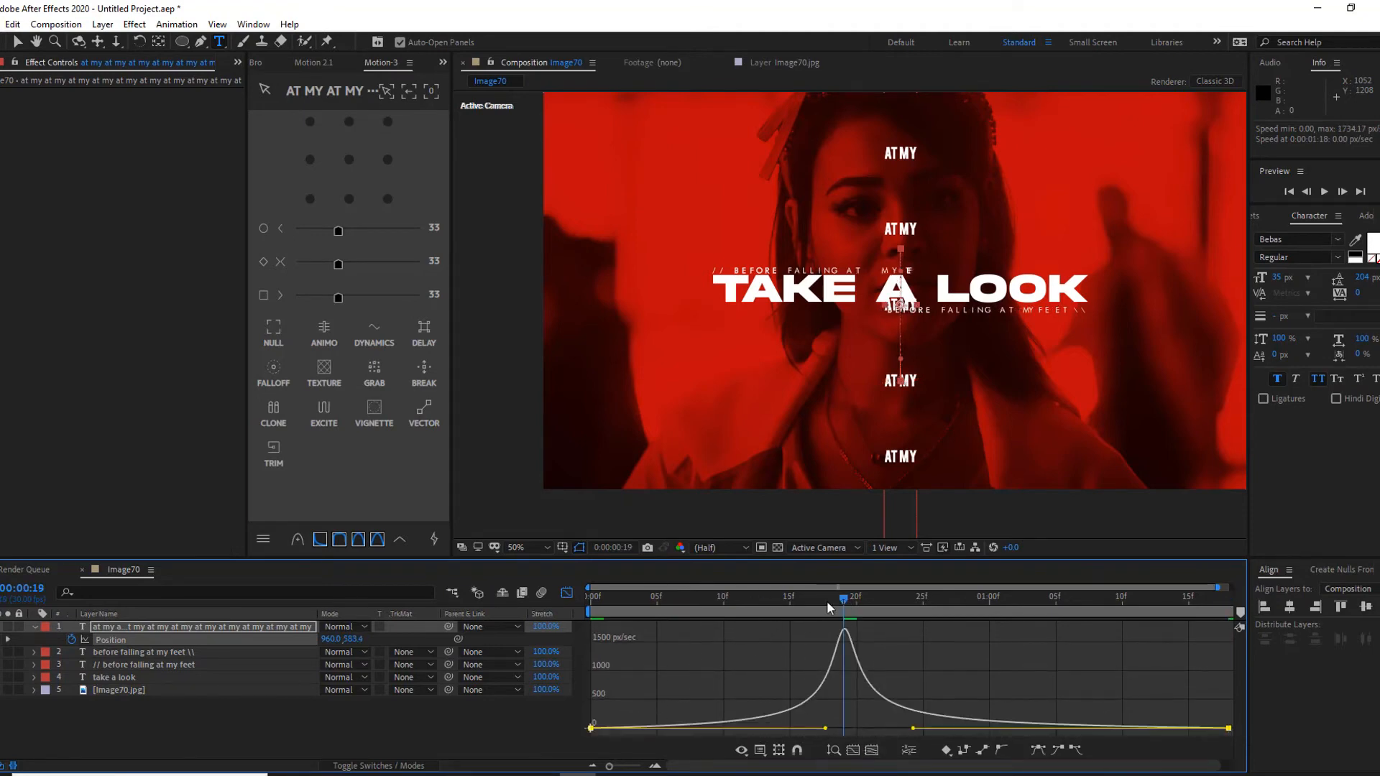
{"action": "key", "text": "space"}
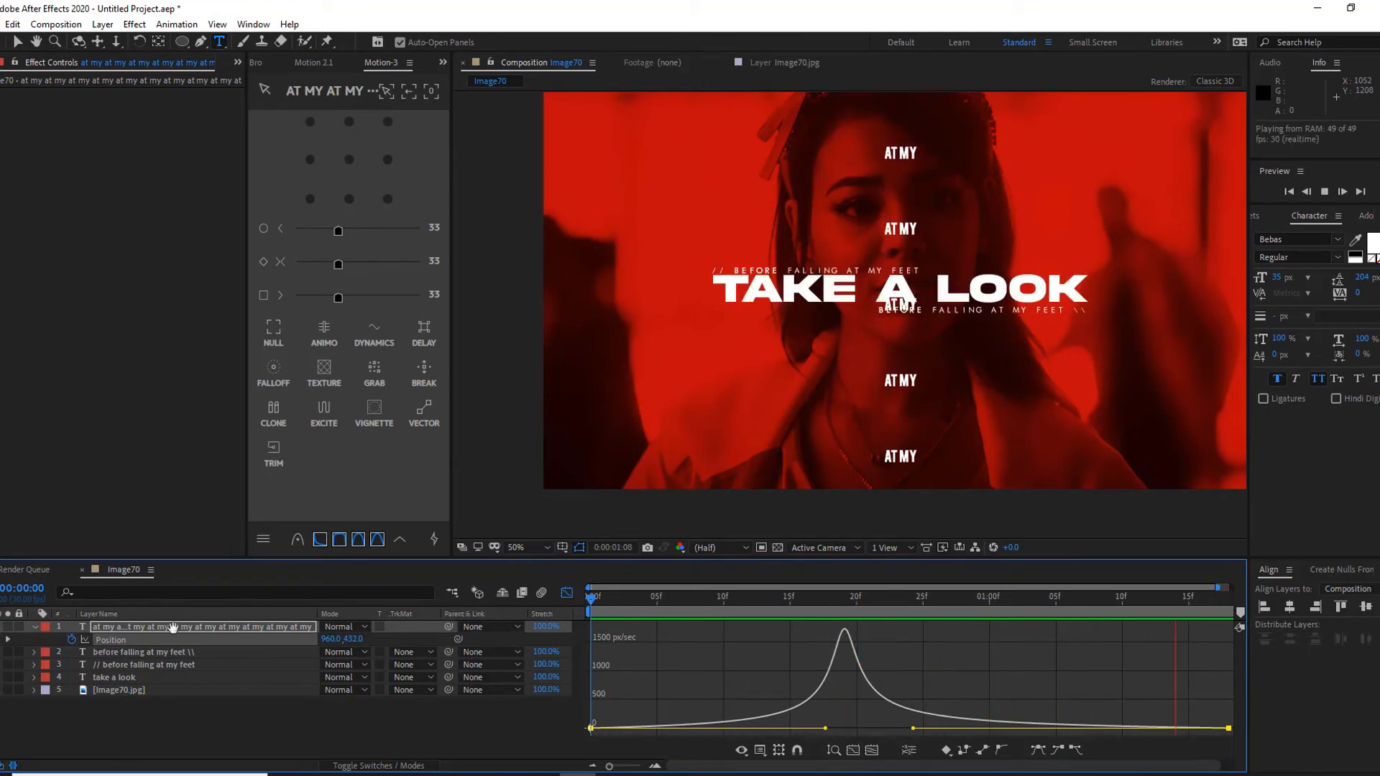
Collapse the "at my" column's properties, enable motion blur for the composition and leave the Graph Editor.
{"action": "left_click", "coordinate": [35, 625]}
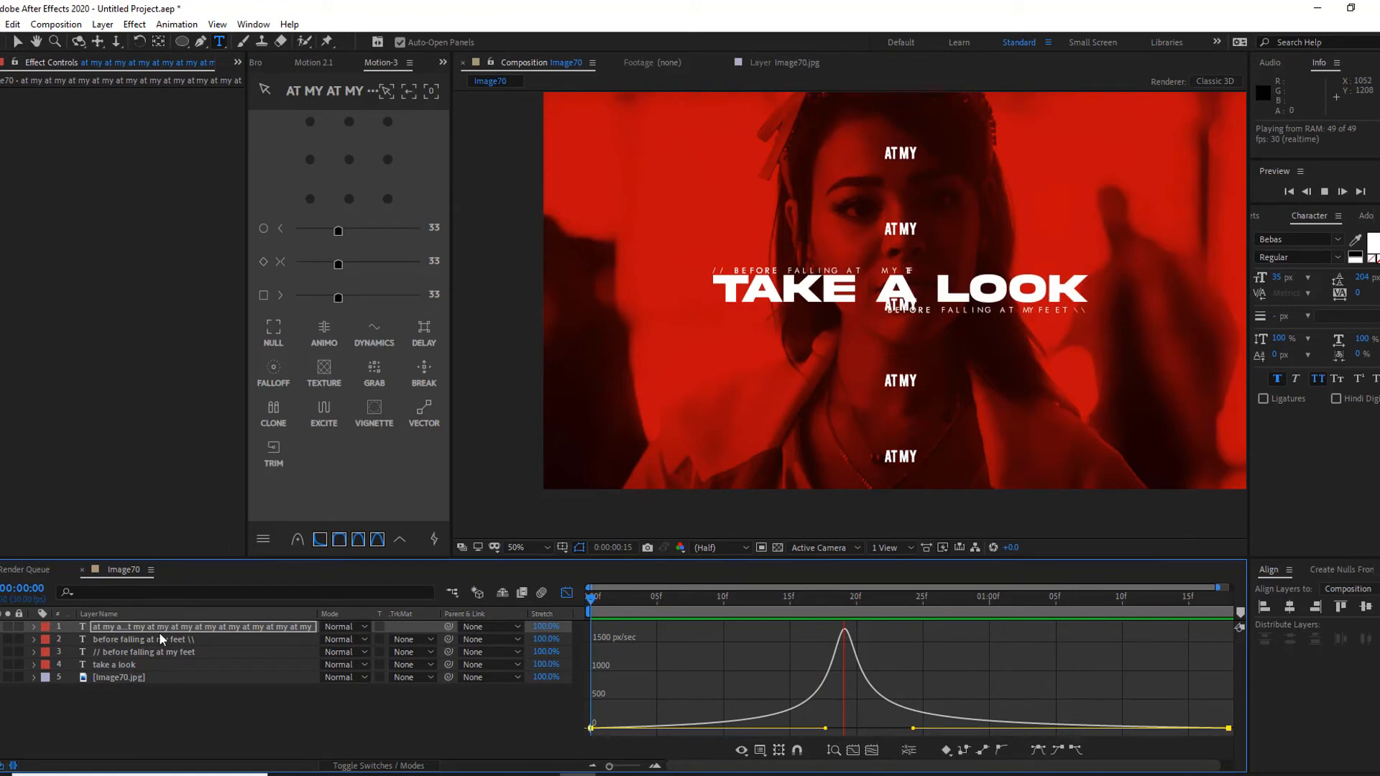
{"action": "key", "text": "space"}
{"action": "left_click", "coordinate": [542, 591]}
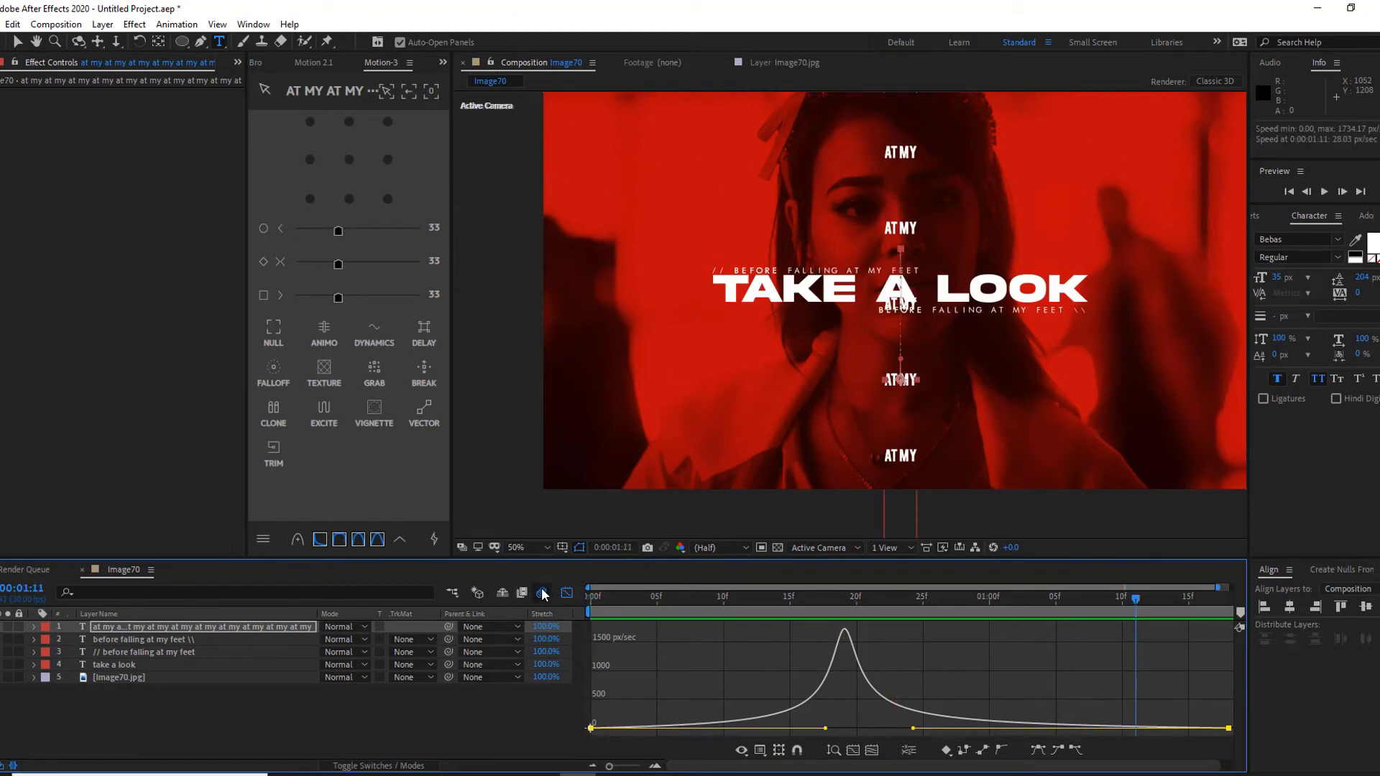
{"action": "left_click", "coordinate": [566, 594]}
{"action": "left_click", "coordinate": [394, 704]}
{"action": "left_click", "coordinate": [297, 628]}
{"action": "left_click", "coordinate": [341, 712]}
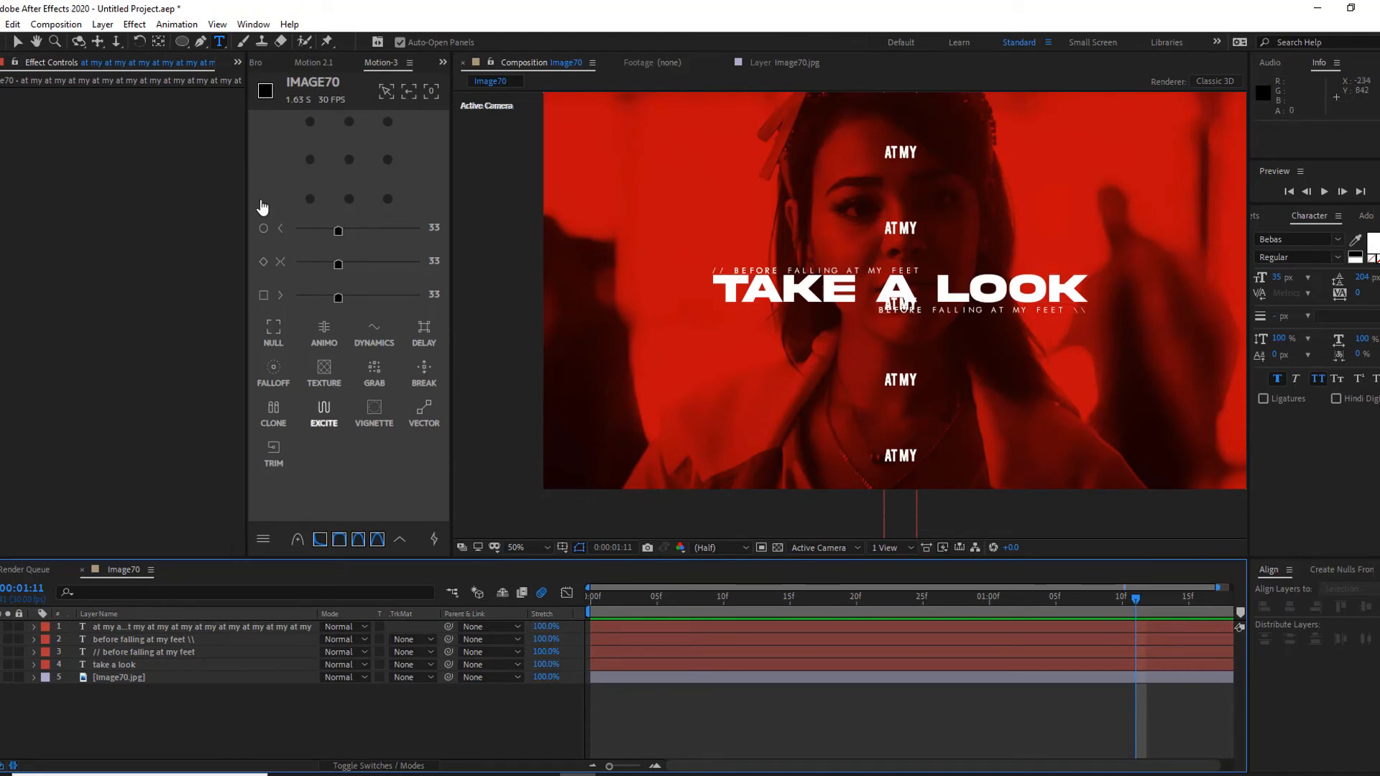
Draw a red rectangle about 1398 px wide on a new shape layer, covering the title and both subtitles.
{"action": "left_click", "coordinate": [177, 26]}
{"action": "left_click", "coordinate": [252, 7]}
{"action": "left_click", "coordinate": [185, 41]}
{"action": "left_click", "coordinate": [225, 44]}
{"action": "left_click", "coordinate": [308, 708]}
{"action": "left_click_drag", "start_coordinate": [649, 258], "coordinate": [1170, 324]}
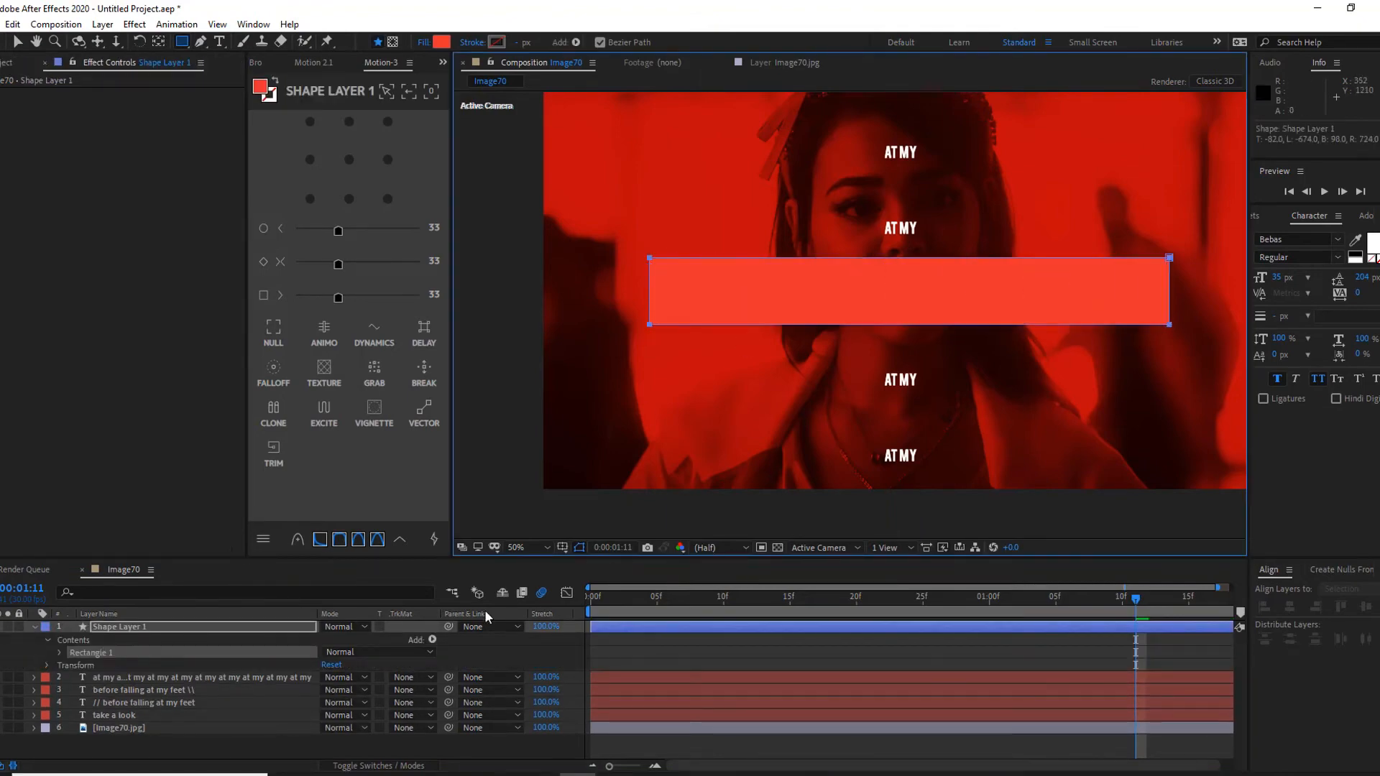
Set the "at my" column's track matte to Alpha Inverted Matte "Shape Layer 1" and preview the animation.
{"action": "left_click", "coordinate": [429, 682]}
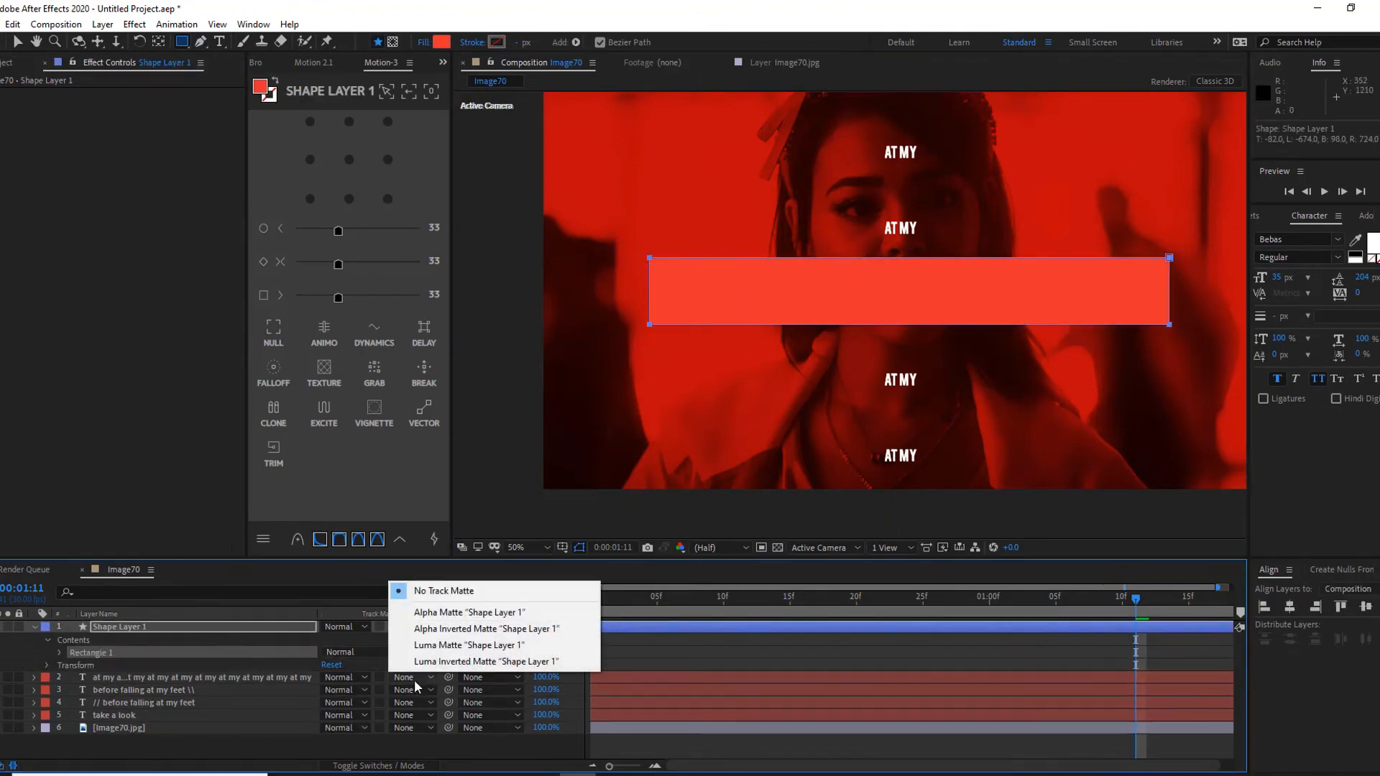
{"action": "left_click", "coordinate": [467, 628]}
{"action": "key", "text": "space"}
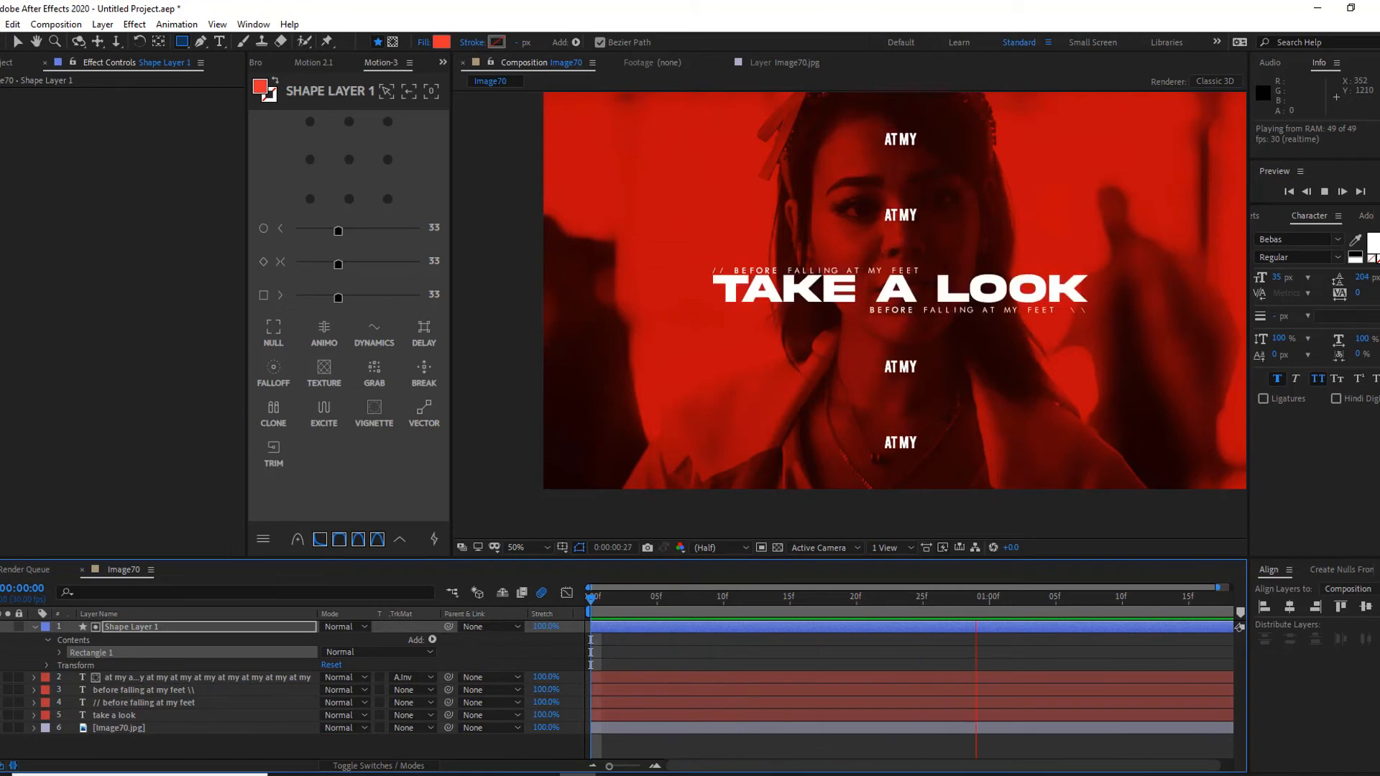
{"action": "left_click", "coordinate": [33, 627]}
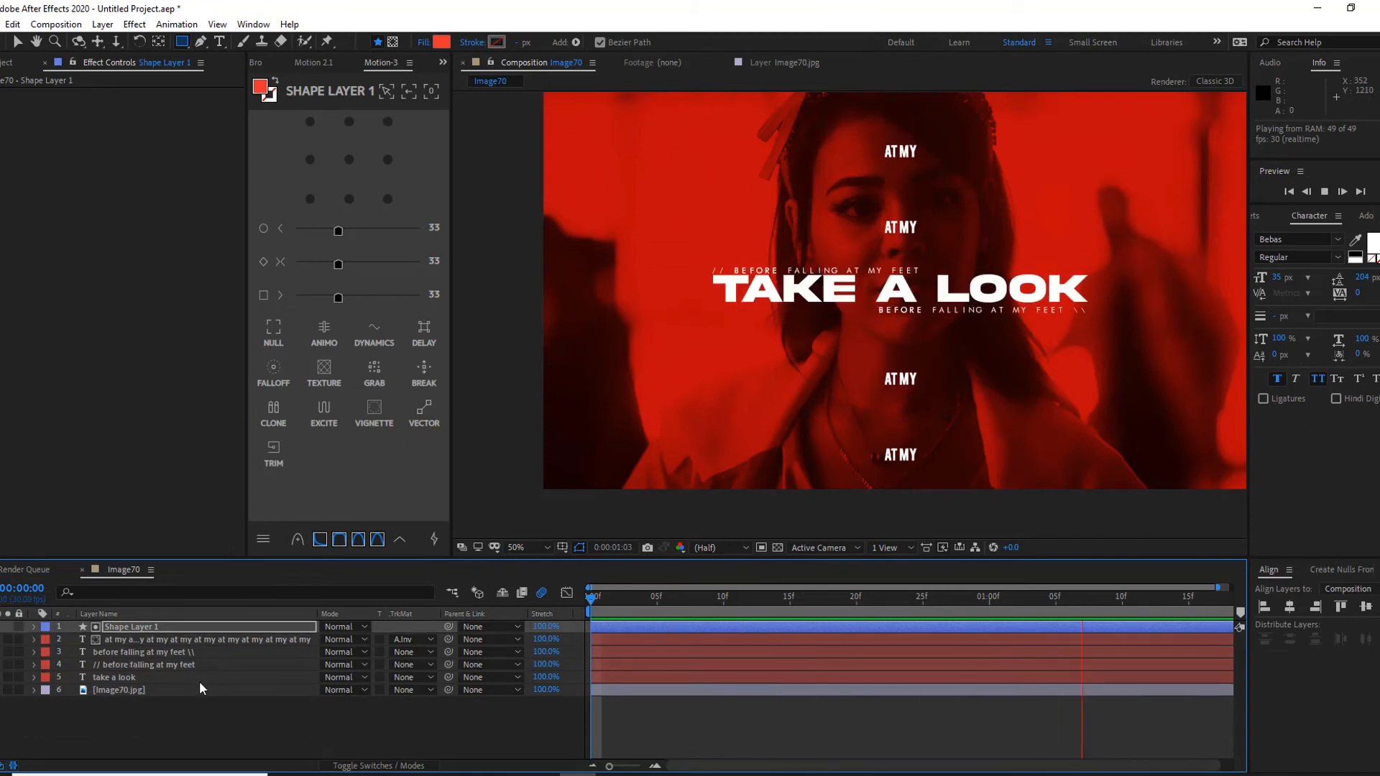
{"action": "left_click", "coordinate": [263, 735]}
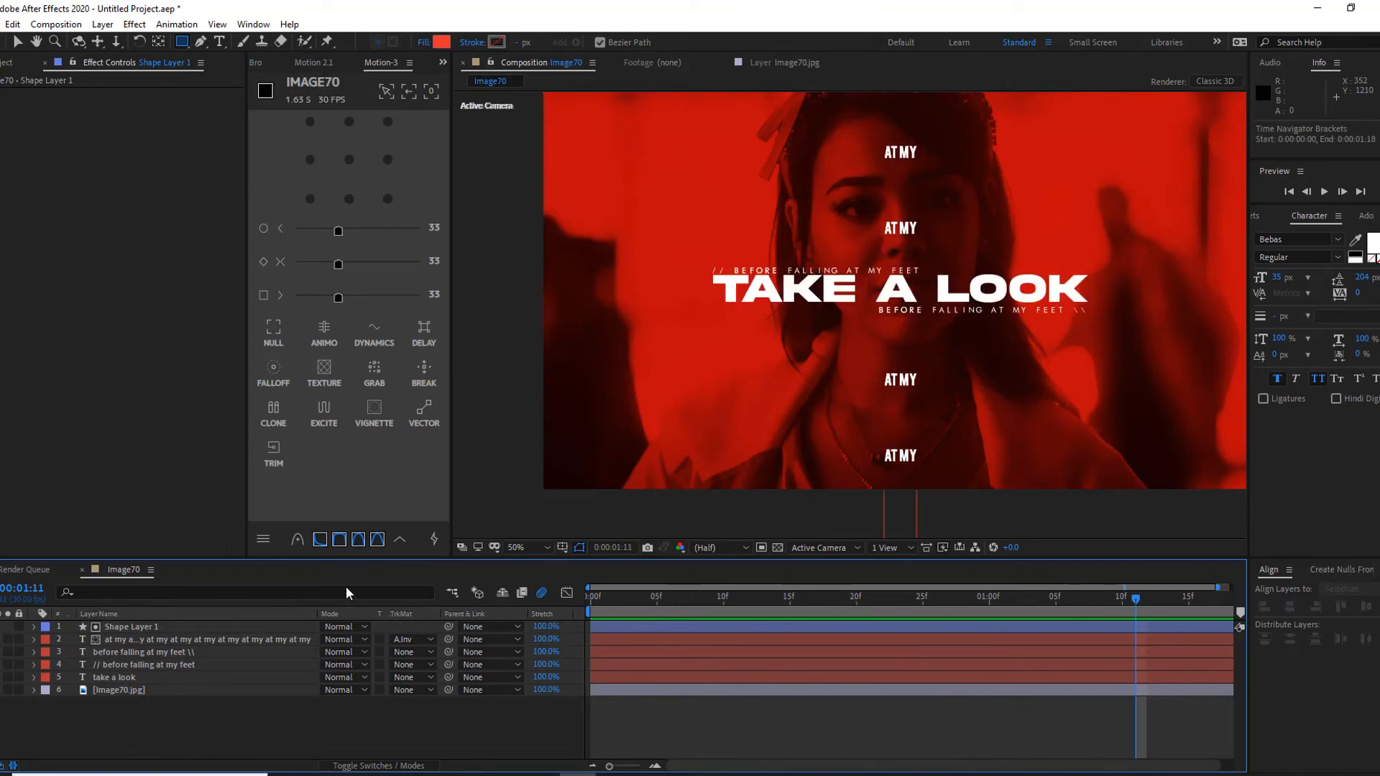
{"action": "key", "text": "space"}
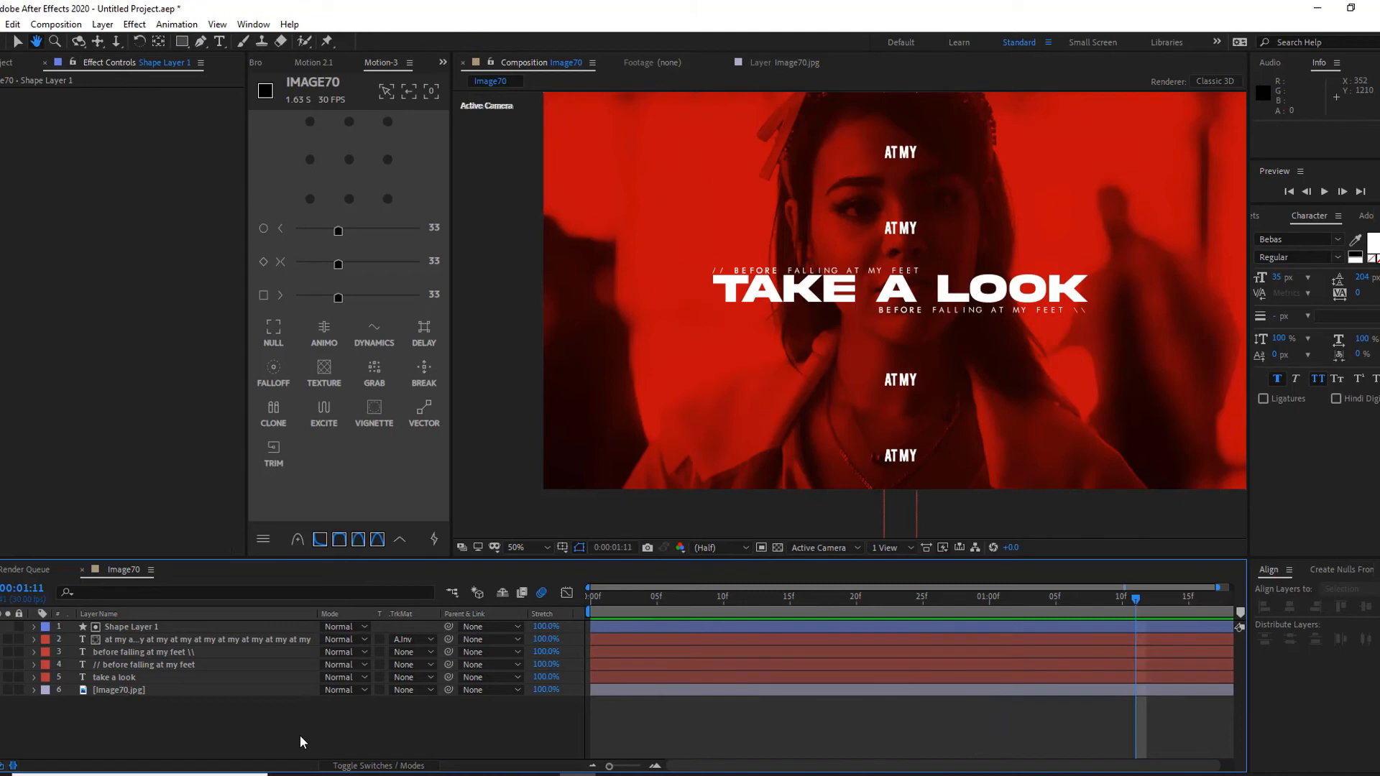
Add the text "more" at the frame's upper-left corner in Akira Expanded Super Bold at 16 px.
{"action": "left_click", "coordinate": [219, 41]}
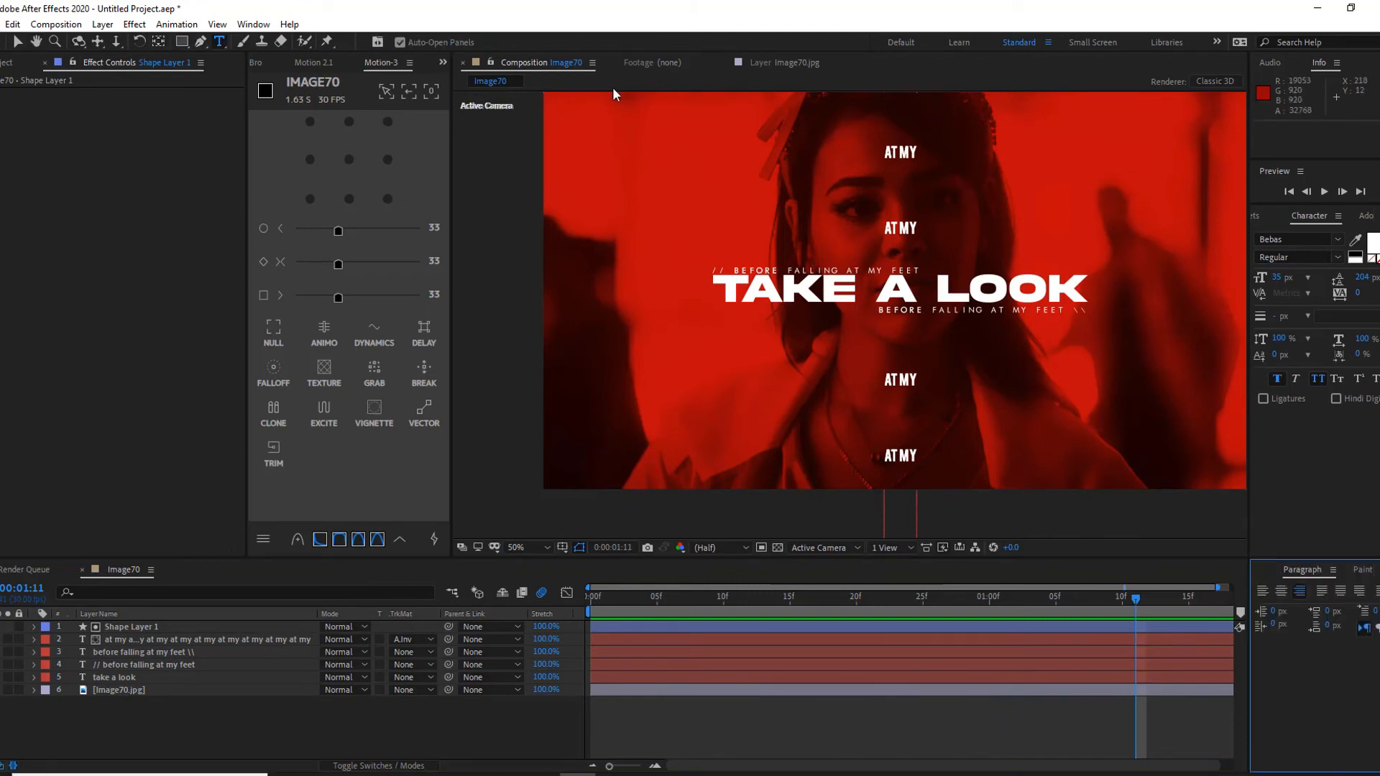
{"action": "left_click", "coordinate": [565, 106]}
{"action": "type", "text": "more"}
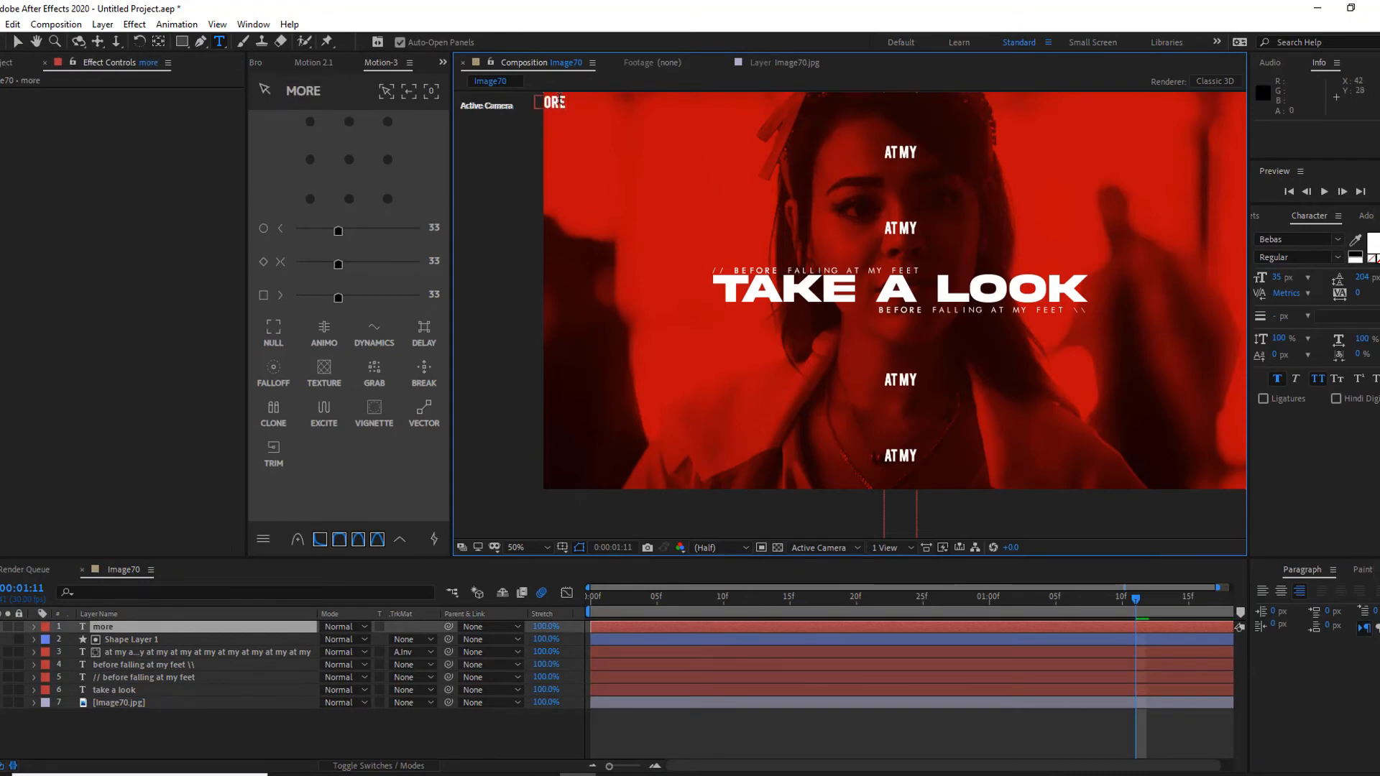
{"action": "left_click", "coordinate": [1286, 239]}
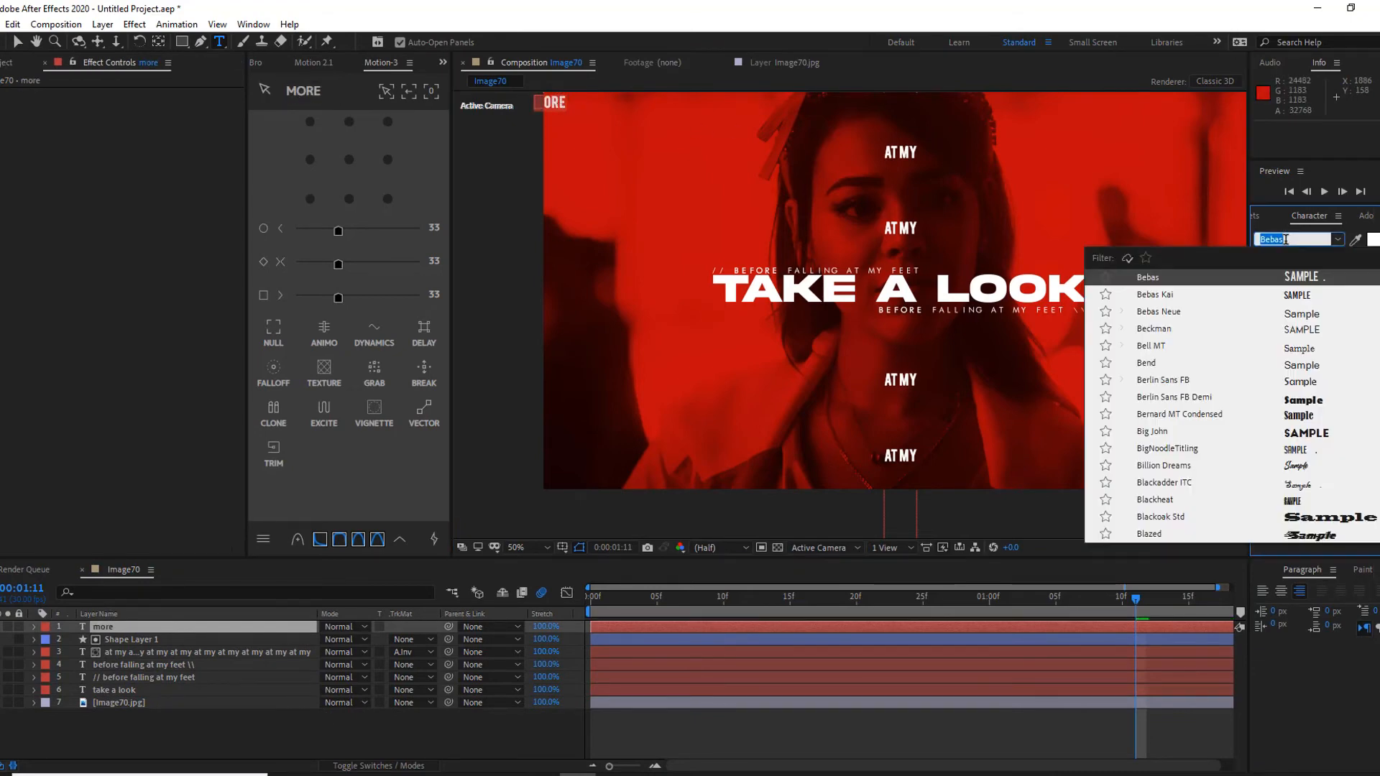
{"action": "type", "text": "aki"}
{"action": "left_click", "coordinate": [1245, 275]}
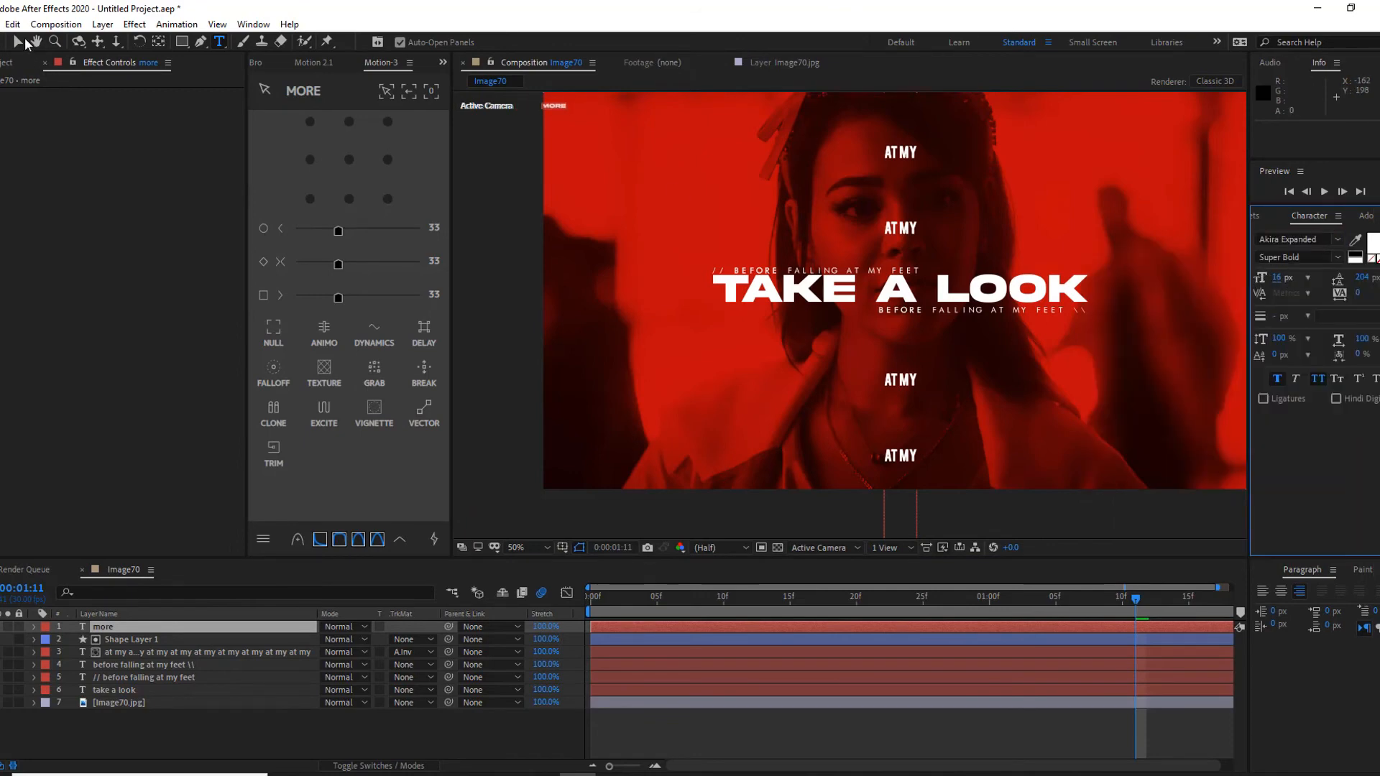
Inset "more" from the frame's upper-left corner and place a duplicate near the upper-right corner at about 1802, 70.
{"action": "left_click", "coordinate": [21, 40]}
{"action": "left_click_drag", "start_coordinate": [563, 104], "coordinate": [872, 145]}
{"action": "key", "text": "ctrl+d"}
{"action": "left_click_drag", "start_coordinate": [1110, 154], "coordinate": [1194, 152]}
{"action": "scroll", "coordinate": [1150, 162], "scroll_direction": "down", "scroll_amount": 2}
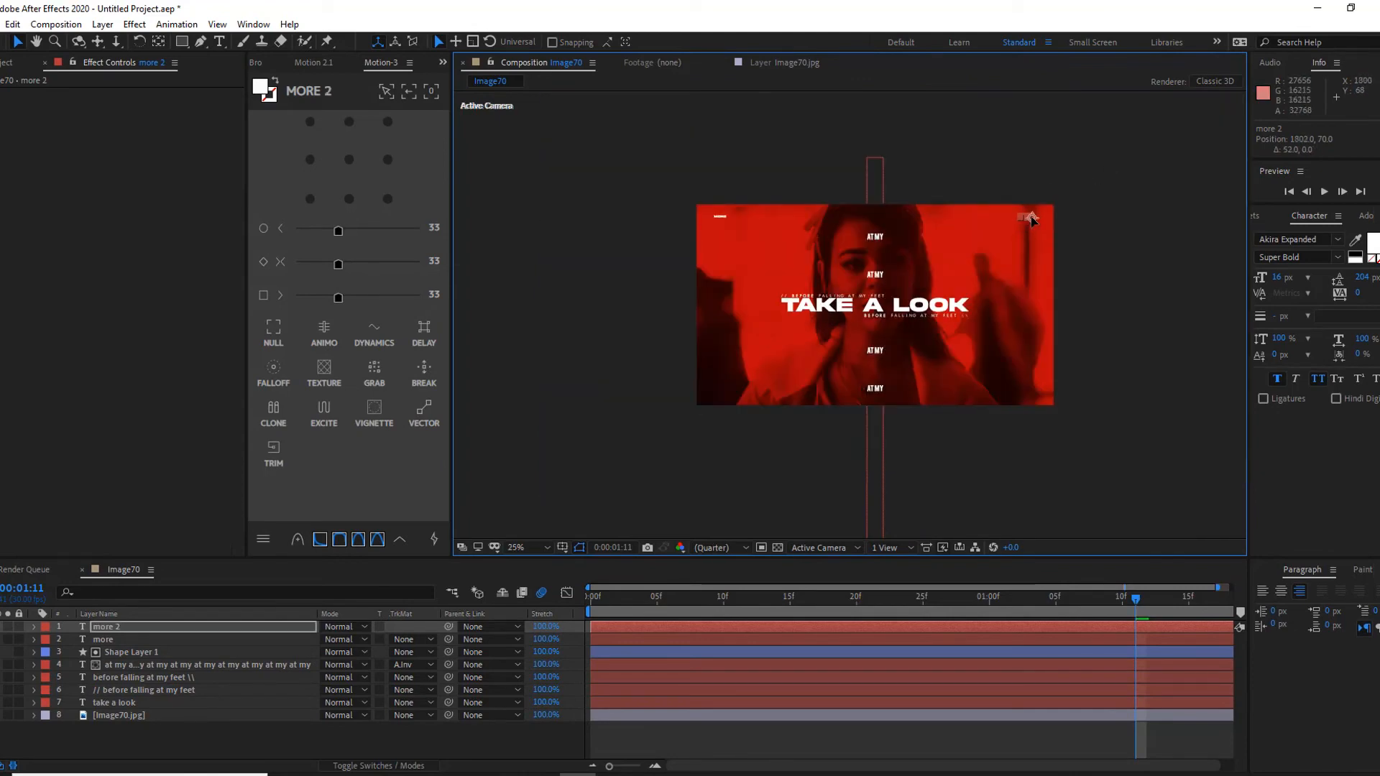
Place two more duplicates of "more" near the frame's lower-right and lower-left corners at a height of about 1006, then preview.
{"action": "key", "text": "ctrl+d"}
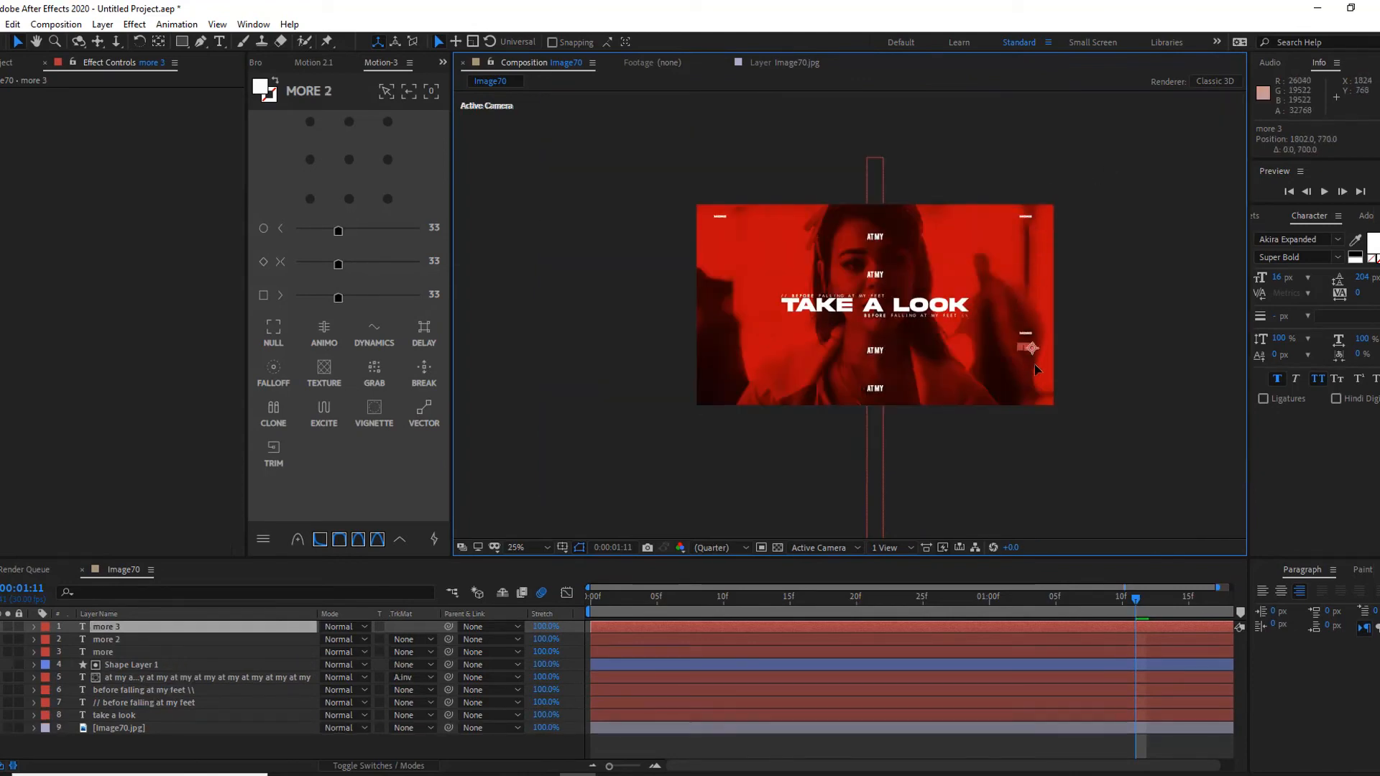
{"action": "key", "text": "ctrl+d"}
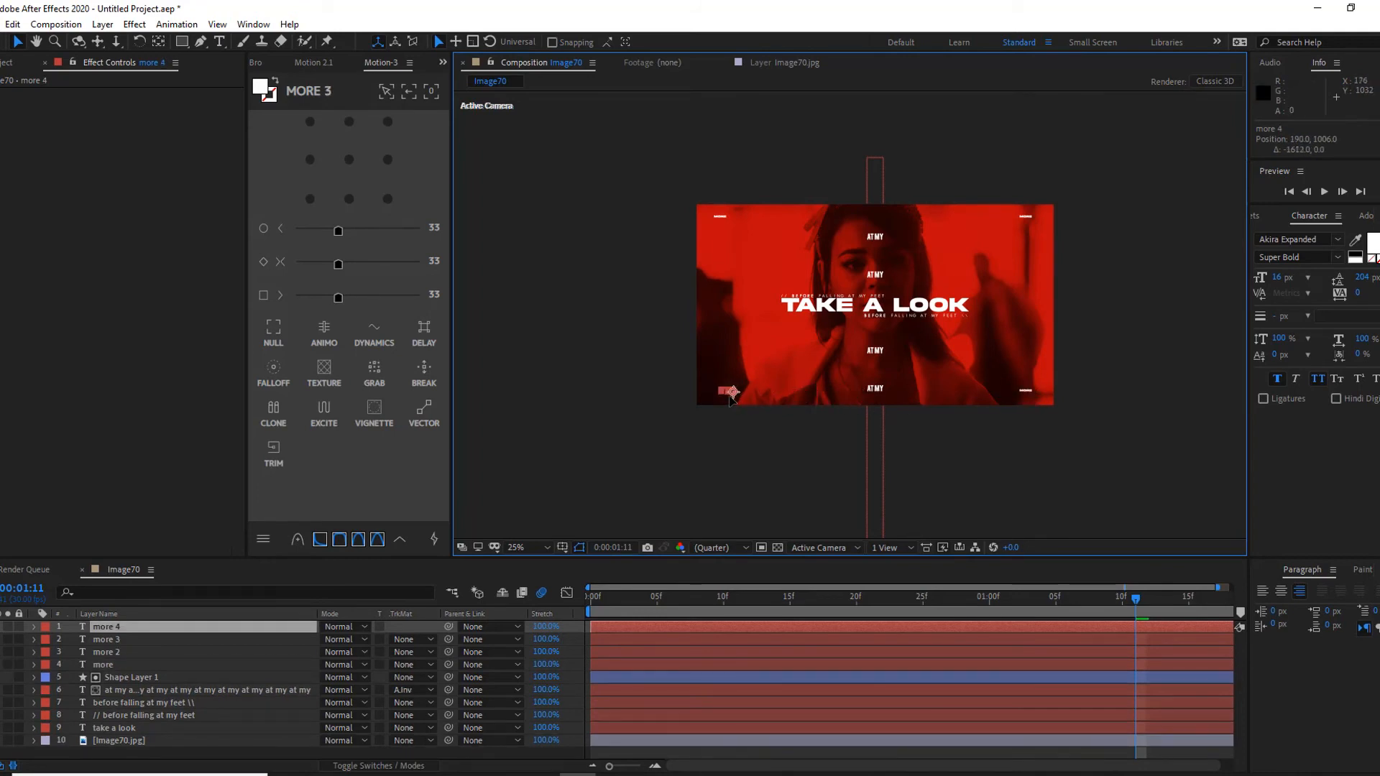
{"action": "key", "text": "space"}
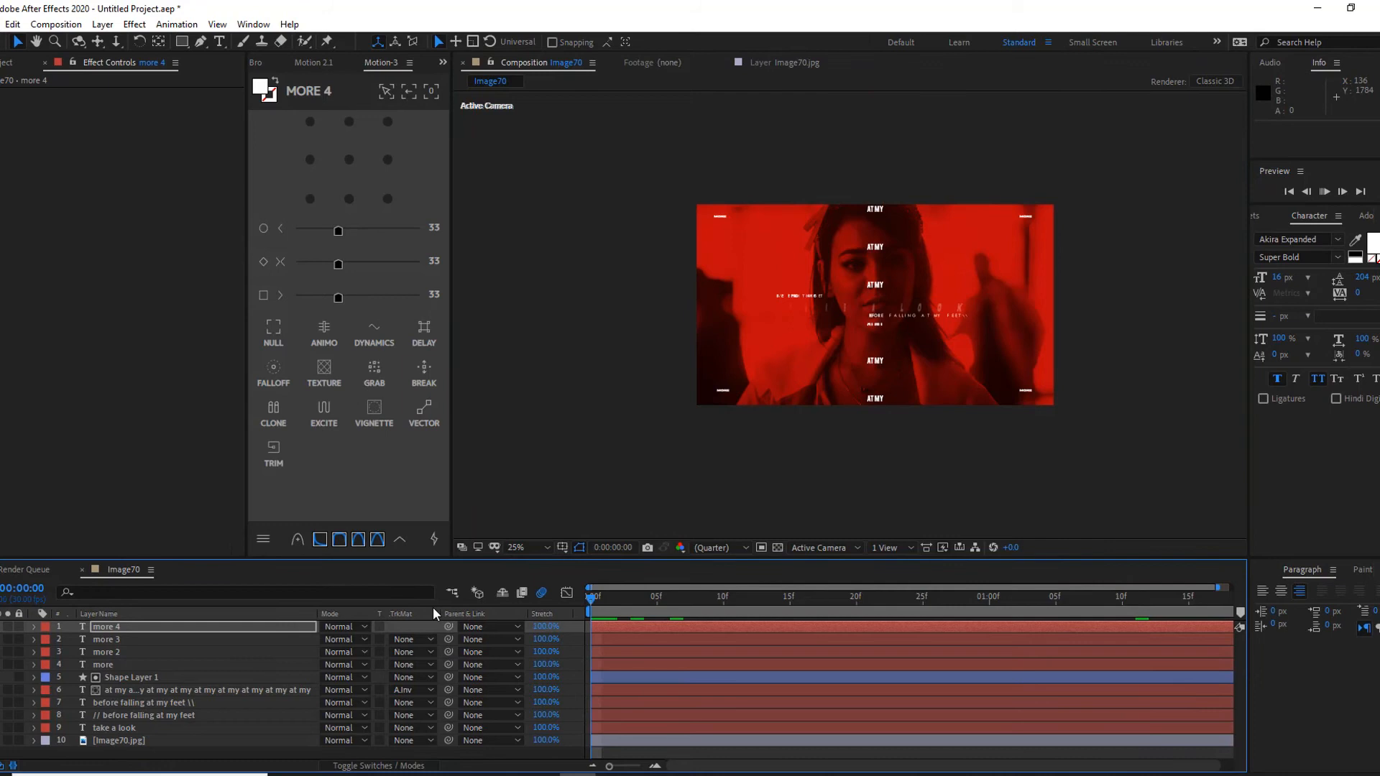
{"action": "scroll", "coordinate": [609, 392], "scroll_direction": "up", "scroll_amount": 2}
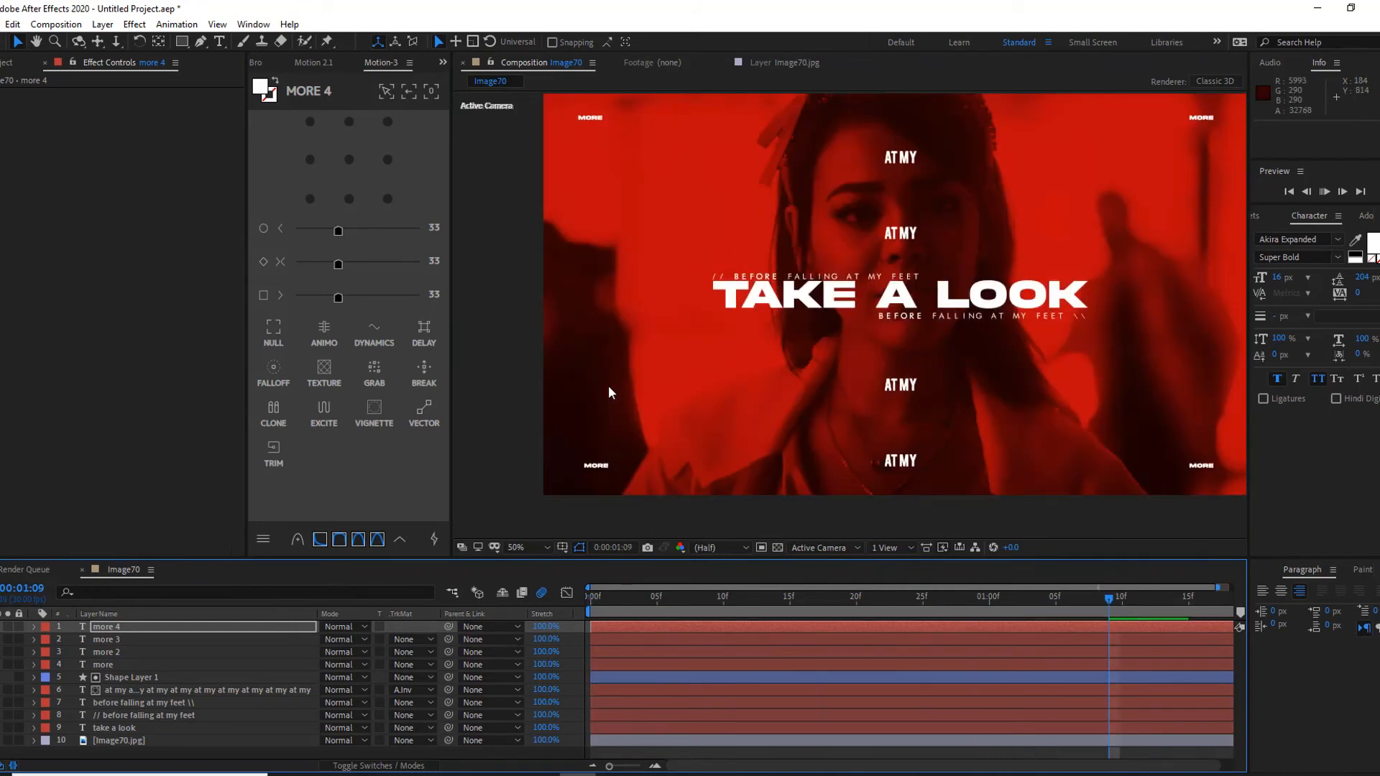
{"action": "key", "text": "space"}
Create a null object, centre its anchor point and align it to the composition's horizontal and vertical centre.
{"action": "right_click", "coordinate": [208, 753]}
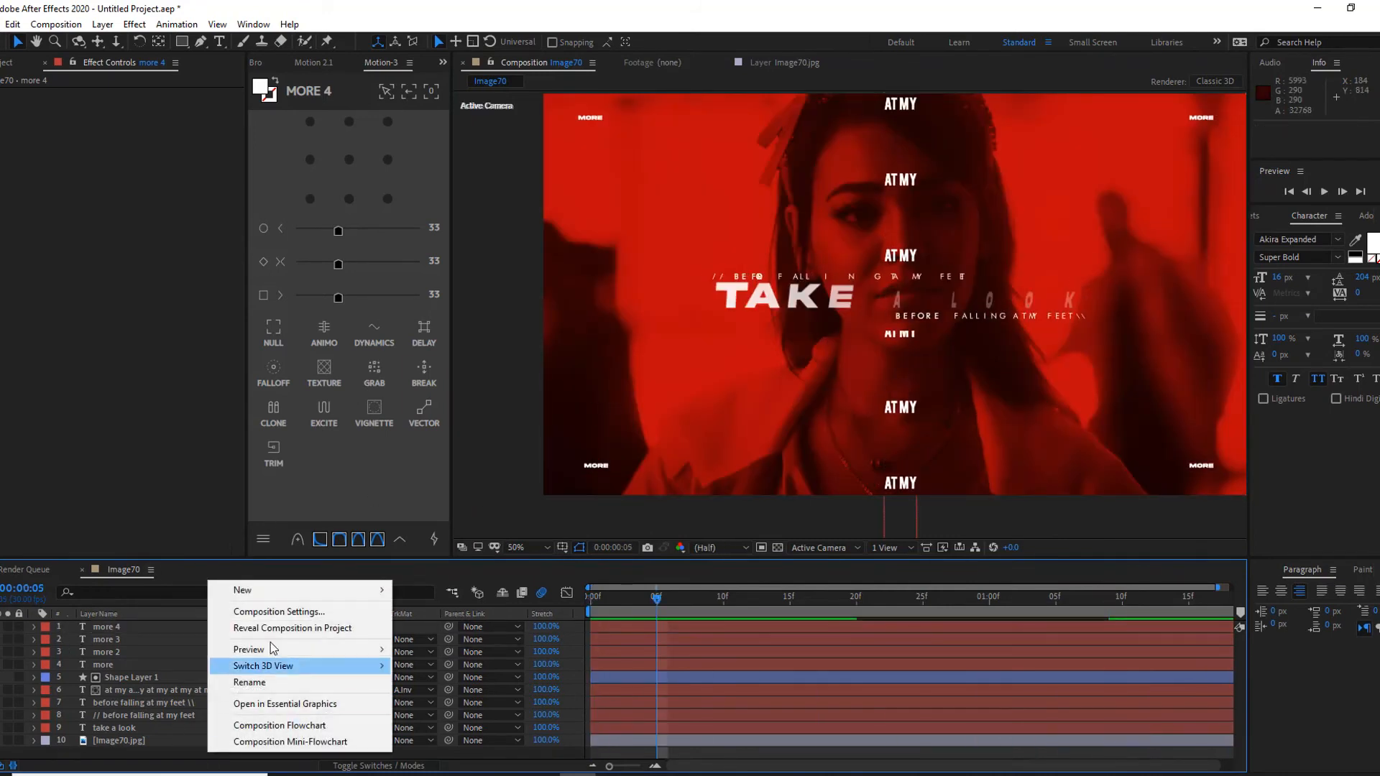
{"action": "left_click", "coordinate": [120, 629]}
{"action": "right_click", "coordinate": [180, 754]}
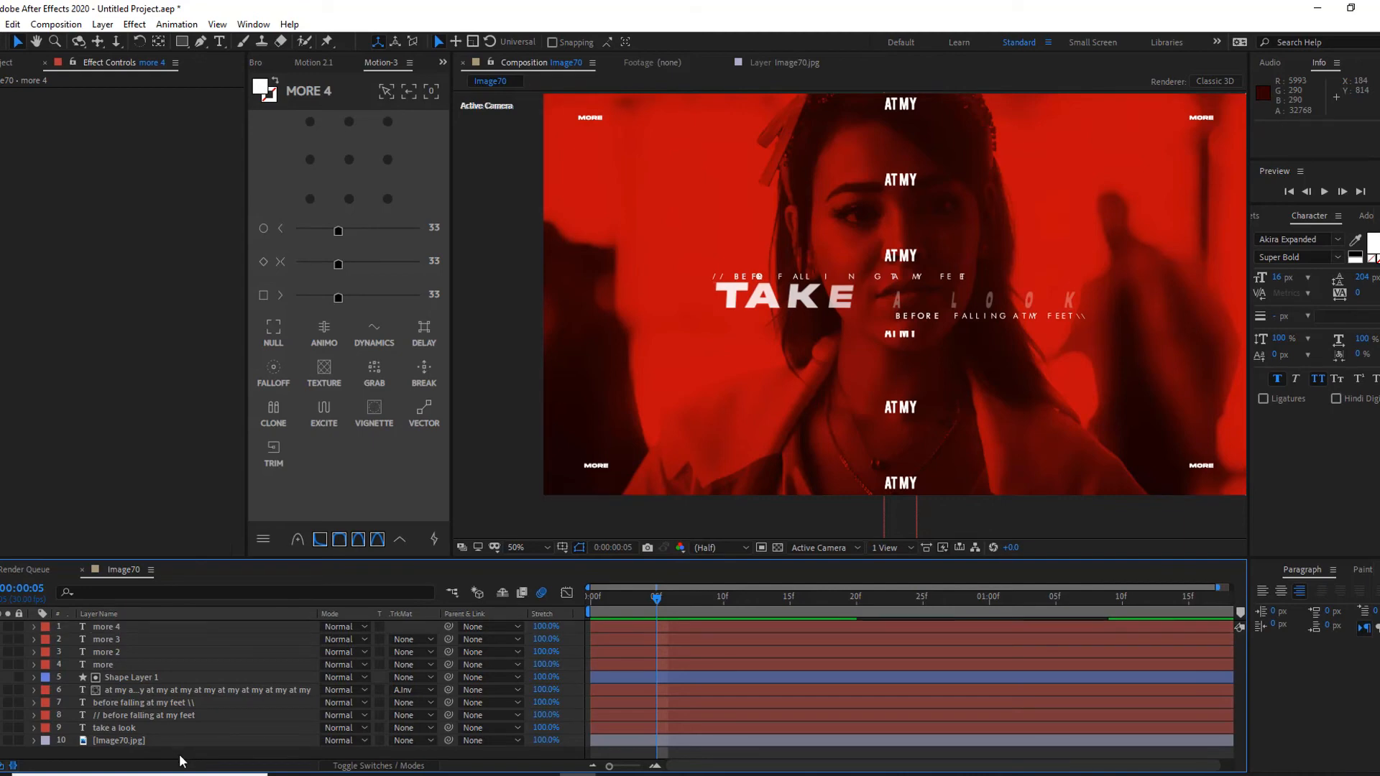
{"action": "mouse_move", "coordinate": [266, 590]}
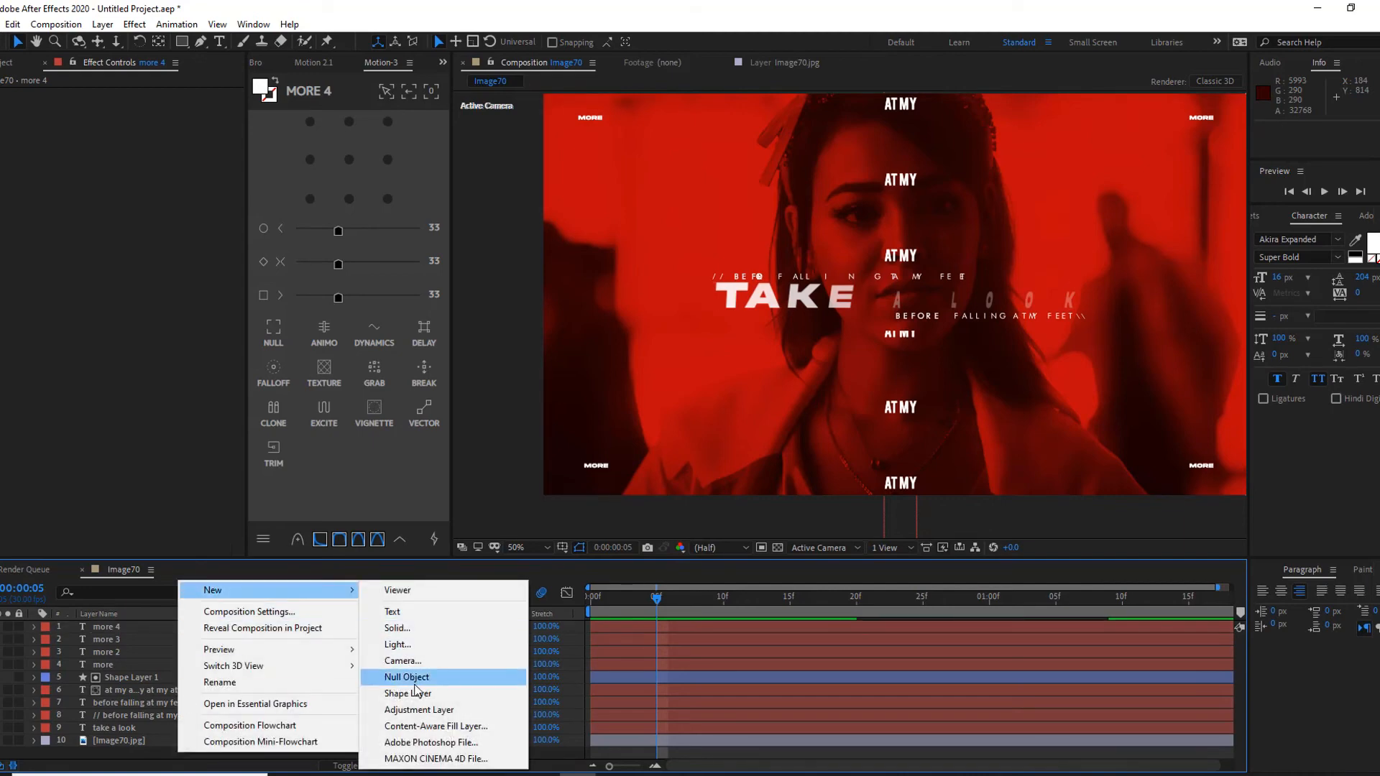
{"action": "left_click", "coordinate": [406, 677]}
{"action": "left_click", "coordinate": [349, 160]}
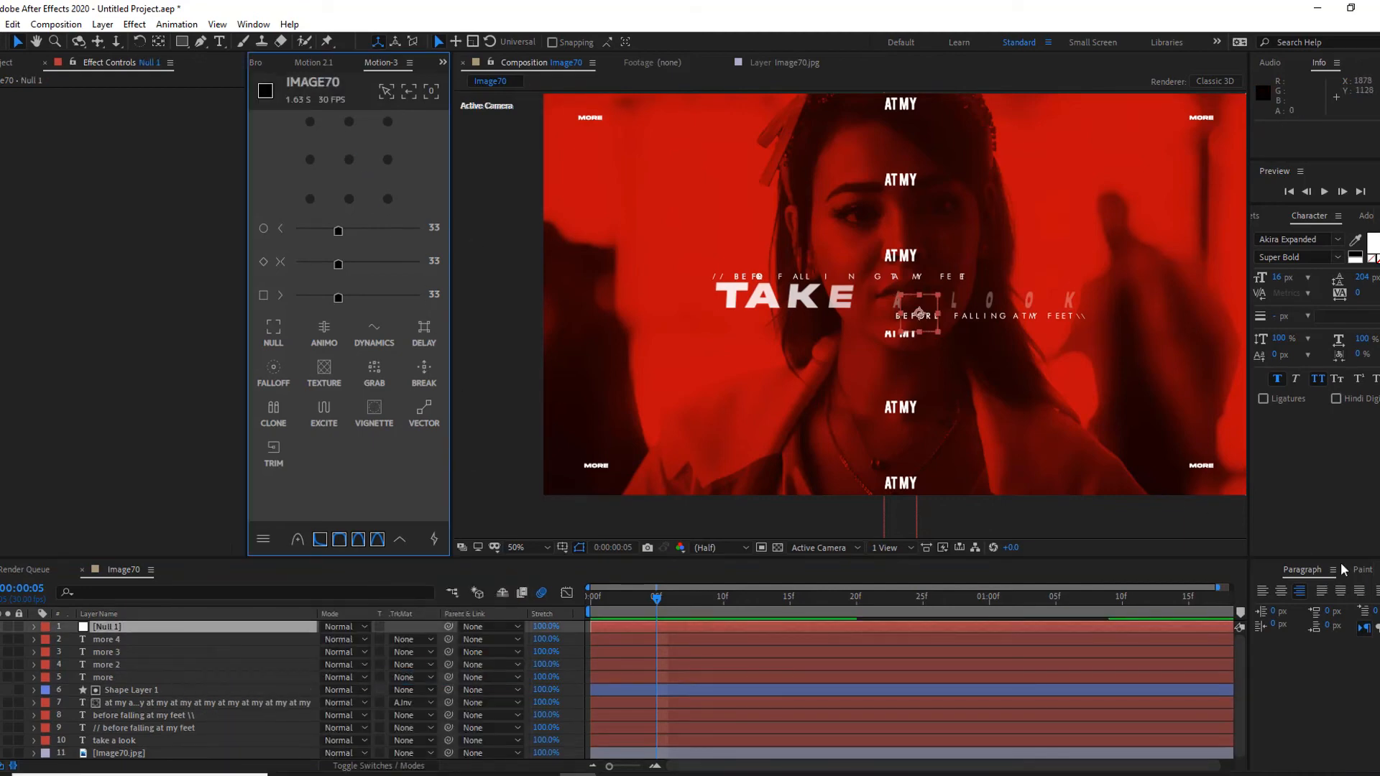
{"action": "left_click", "coordinate": [1377, 569]}
{"action": "left_click", "coordinate": [1331, 586]}
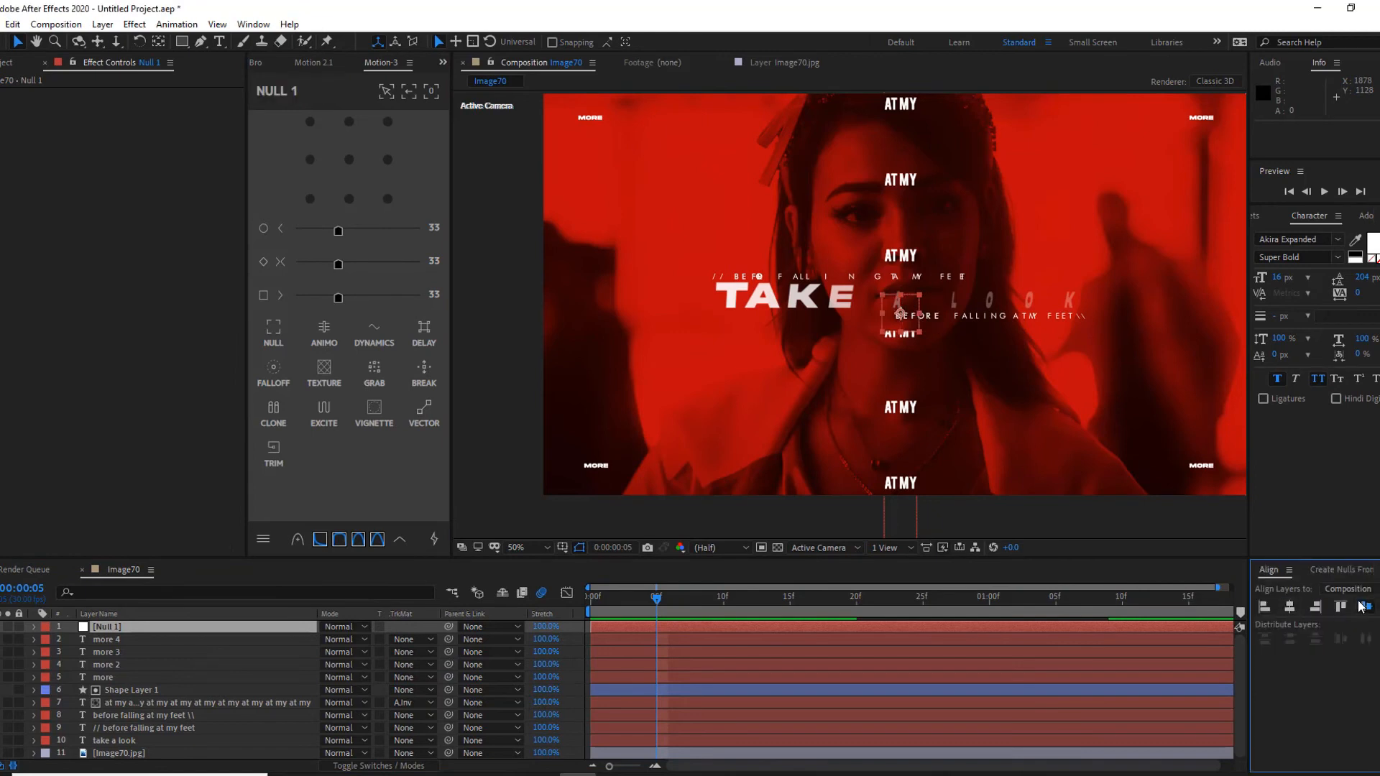
Move the null below the "more" layers and parent the shape layer, "at my" column, both subtitles and title to it.
{"action": "left_click_drag", "start_coordinate": [108, 632], "coordinate": [118, 683]}
{"action": "left_click", "coordinate": [131, 690]}
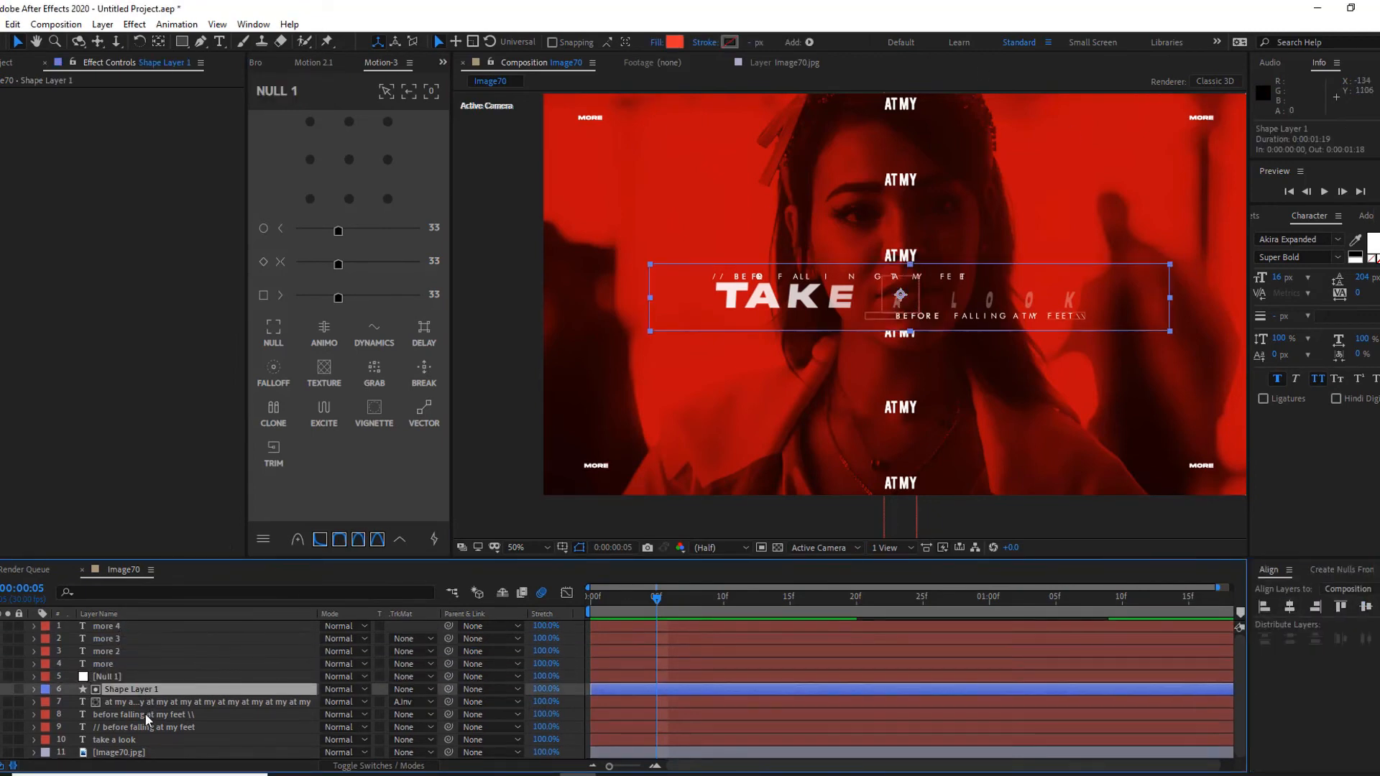
{"action": "left_click", "coordinate": [115, 739], "text": "shift"}
{"action": "left_click_drag", "start_coordinate": [448, 690], "coordinate": [115, 677]}
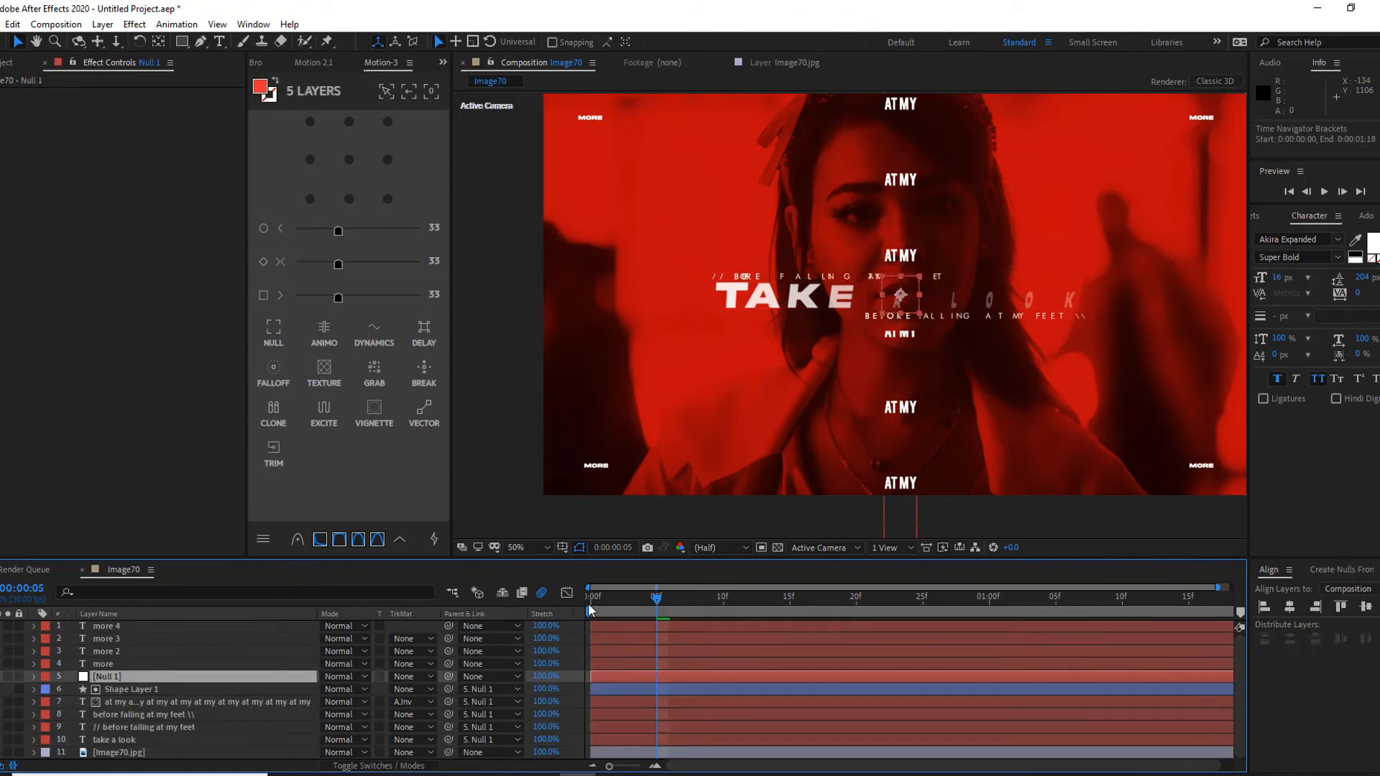
Keyframe the null's Scale from 100% at the first frame to 125% at 0:00:01:18.
{"action": "key", "text": "space"}
{"action": "key", "text": "s"}
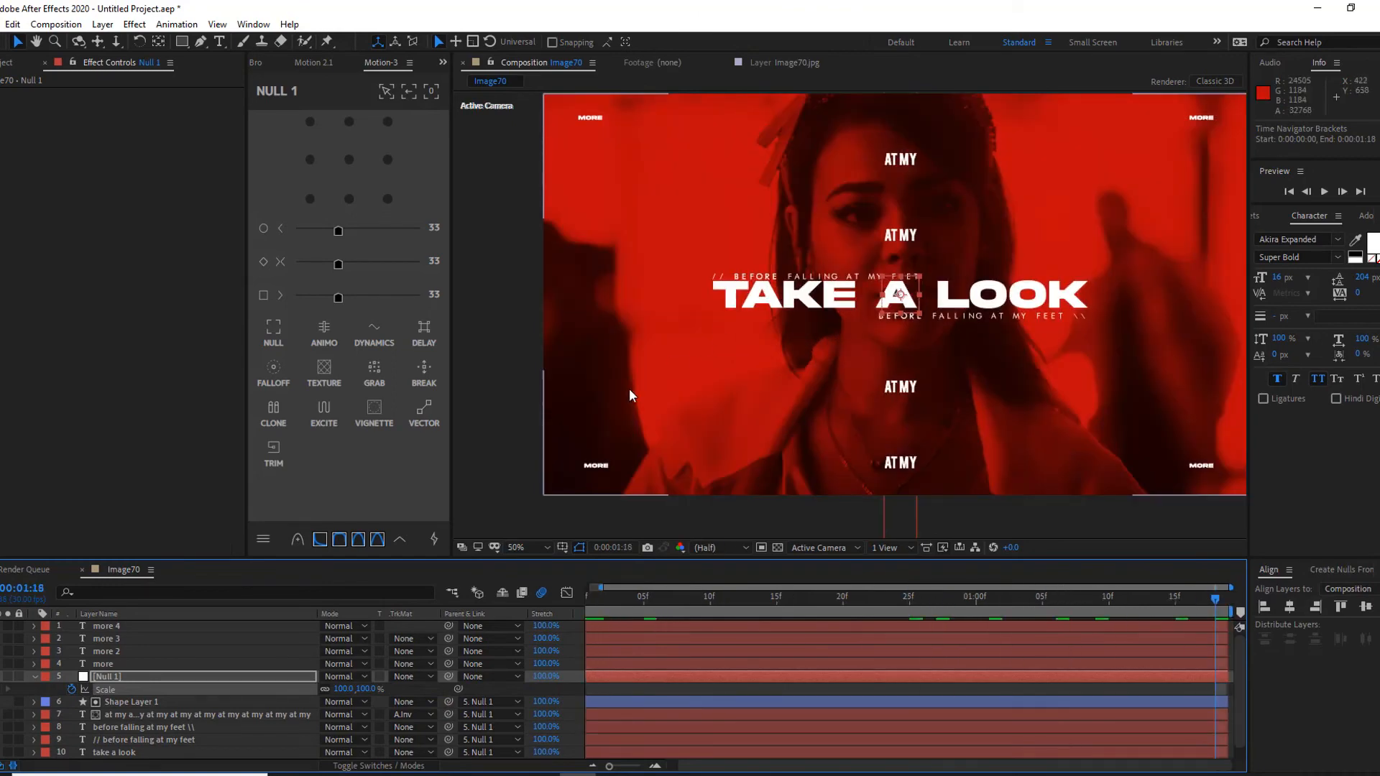
{"action": "left_click_drag", "start_coordinate": [343, 695], "coordinate": [372, 692]}
{"action": "left_click_drag", "start_coordinate": [1227, 692], "coordinate": [329, 703]}
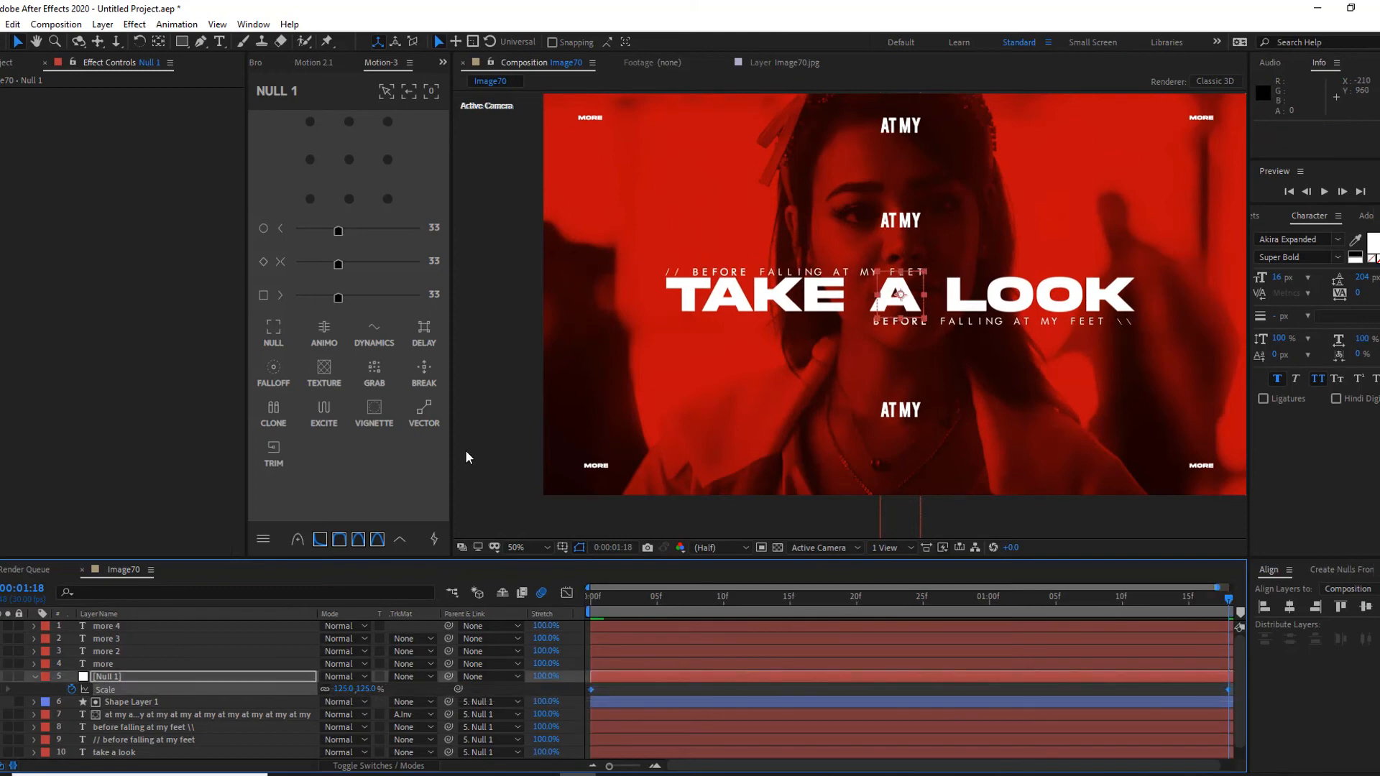
Ease both Scale keyframes of the null and show their fitted speed graph in the Graph Editor.
{"action": "left_click", "coordinate": [567, 593]}
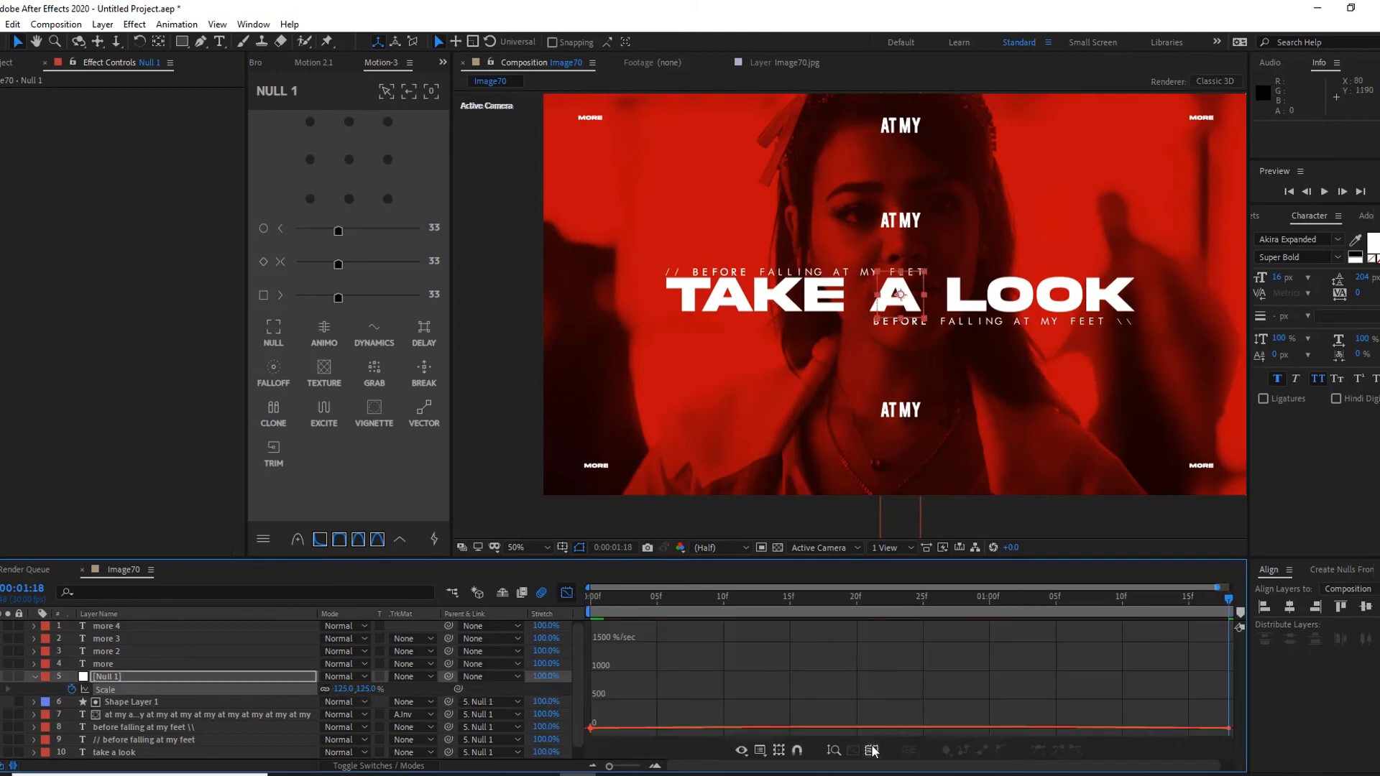
{"action": "right_click", "coordinate": [867, 680]}
{"action": "left_click", "coordinate": [935, 546]}
{"action": "left_click", "coordinate": [870, 751]}
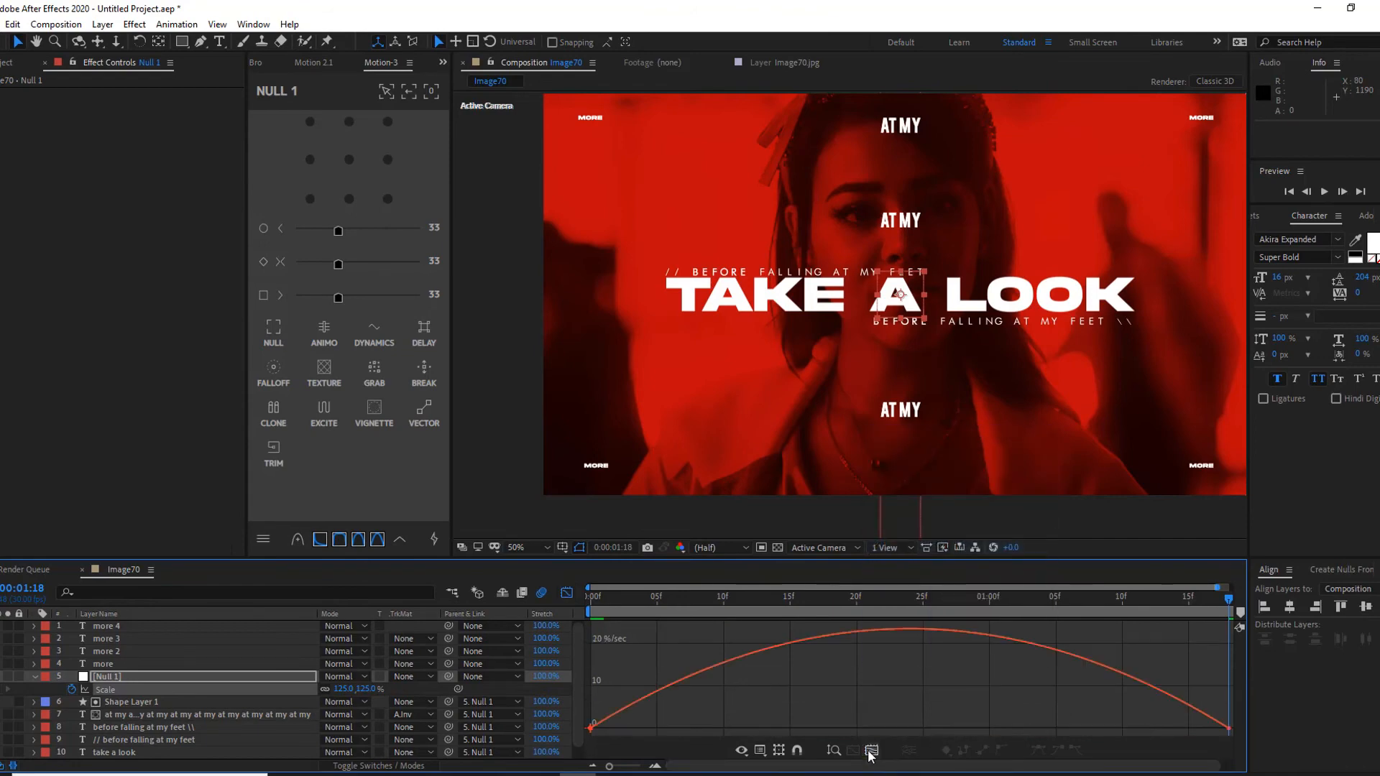
Pull the speed handles of both null Scale keyframes inward for a steep mid-animation peak and preview the zoom.
{"action": "left_click", "coordinate": [1110, 667]}
{"action": "left_click_drag", "start_coordinate": [1124, 729], "coordinate": [940, 731]}
{"action": "left_click_drag", "start_coordinate": [699, 729], "coordinate": [825, 730]}
{"action": "key", "text": "space"}
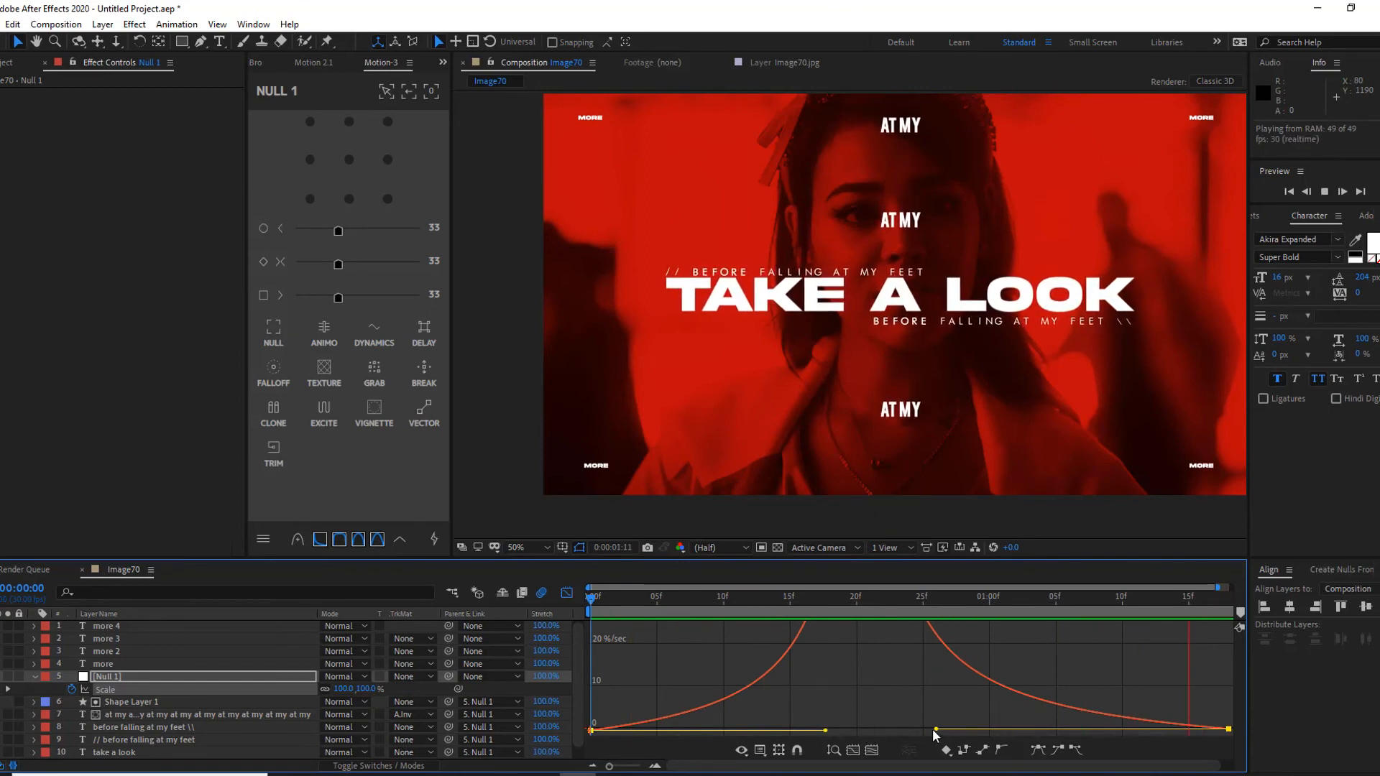
{"action": "left_click_drag", "start_coordinate": [935, 729], "coordinate": [795, 733]}
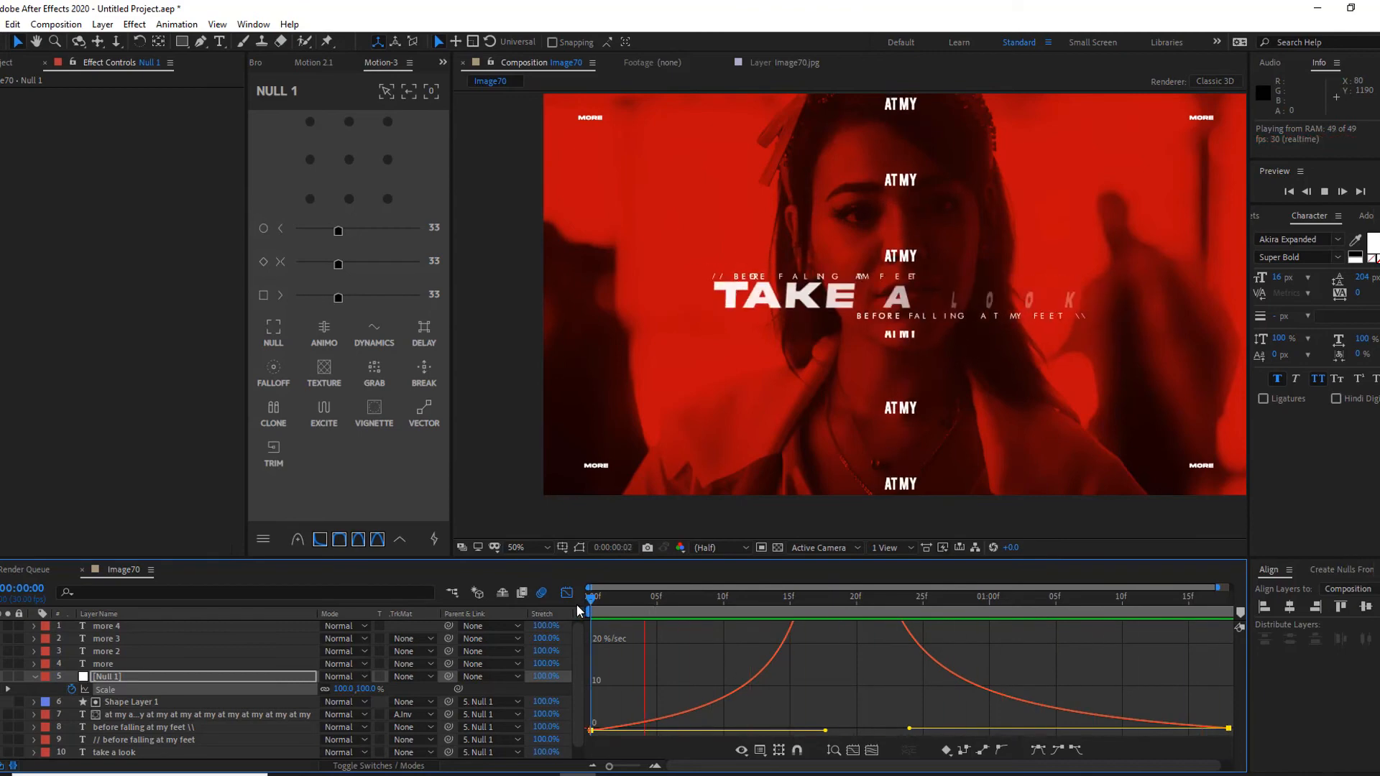
Stop the preview, leave the Graph Editor for the layer bars and collapse the null's properties.
{"action": "key", "text": "space"}
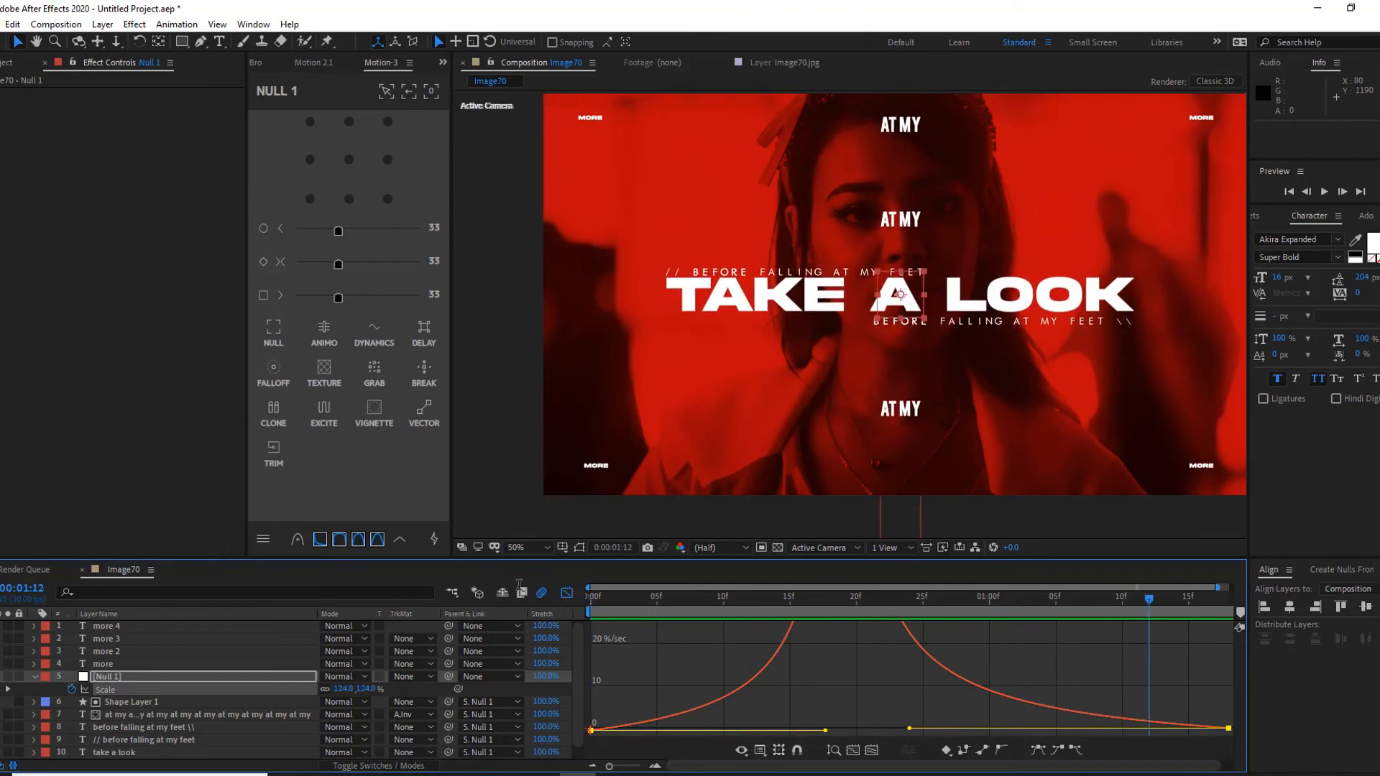
{"action": "left_click", "coordinate": [568, 592]}
{"action": "left_click", "coordinate": [34, 676]}
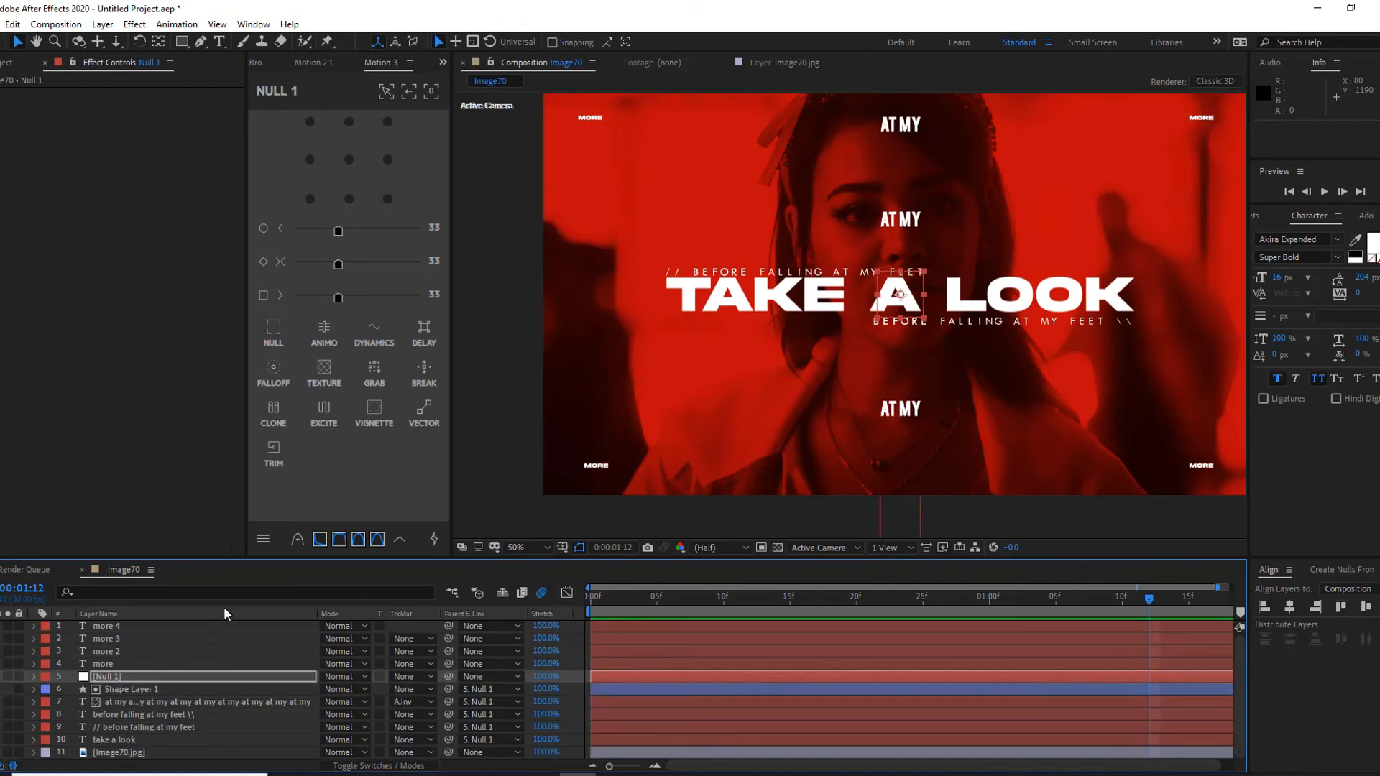
Add a "///" text layer at 52 px and place it below the start of the "TAKE A LOOK" title.
{"action": "left_click", "coordinate": [220, 41]}
{"action": "left_click", "coordinate": [697, 350]}
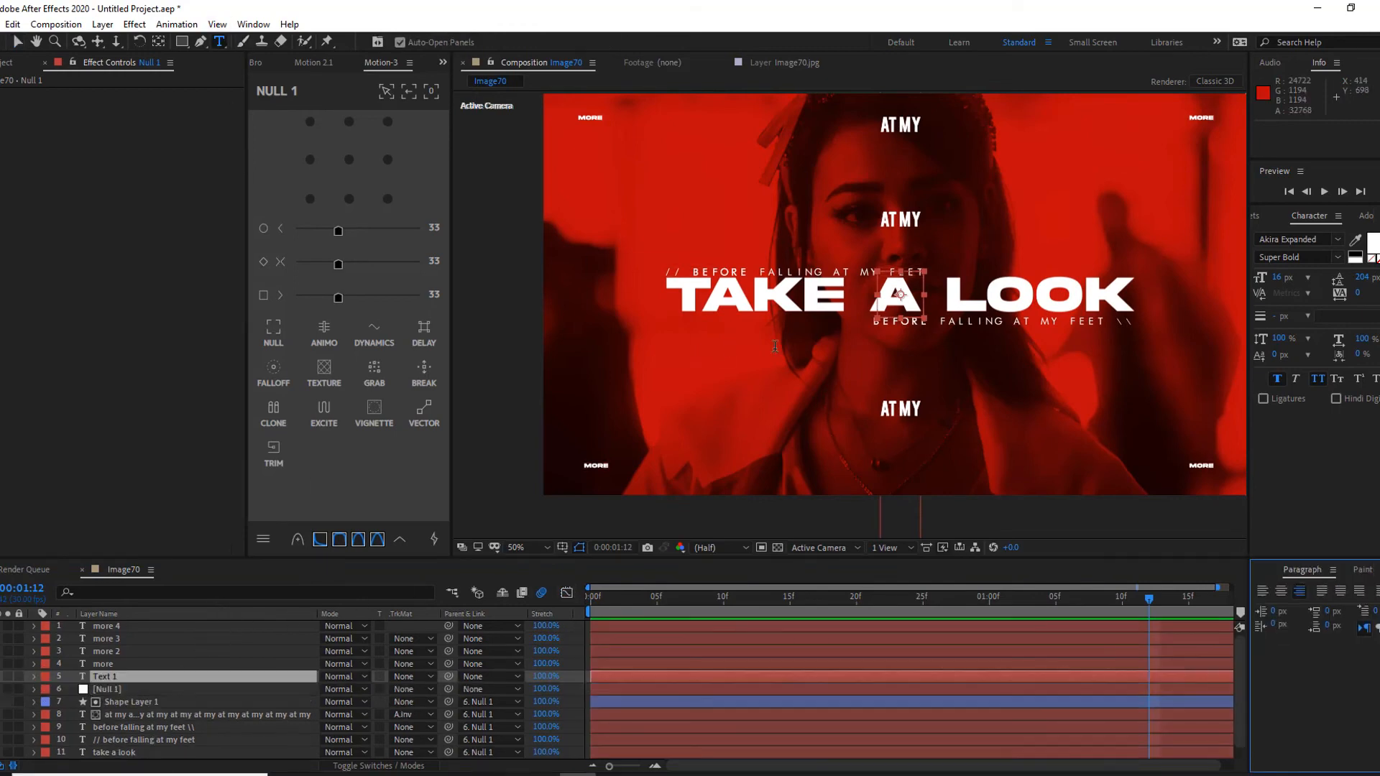
{"action": "type", "text": "///"}
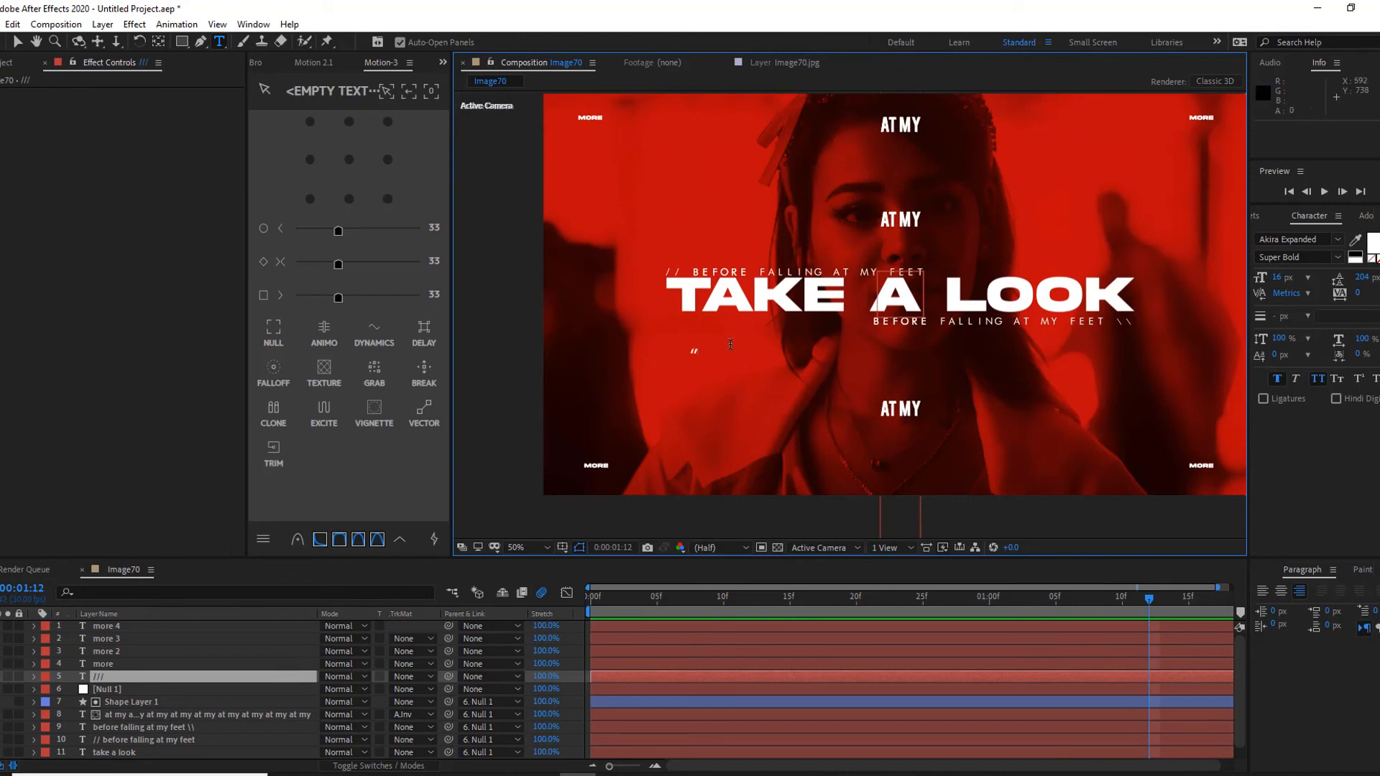
{"action": "left_click_drag", "start_coordinate": [1283, 278], "coordinate": [1311, 279]}
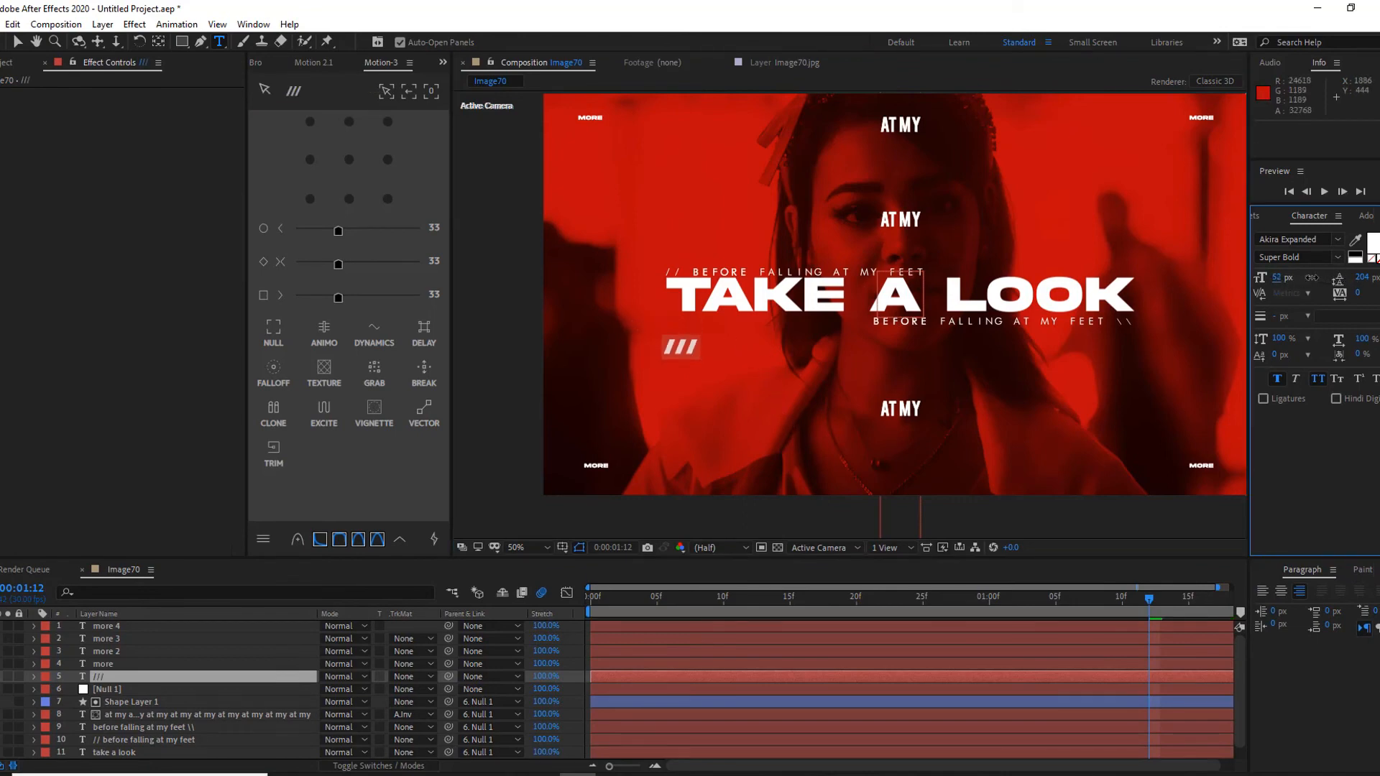
{"action": "left_click", "coordinate": [18, 41]}
{"action": "left_click_drag", "start_coordinate": [690, 348], "coordinate": [684, 376]}
Add a Tracking animator of 170 to the "///" layer and reposition the text to about 718, 772.
{"action": "left_click", "coordinate": [34, 676]}
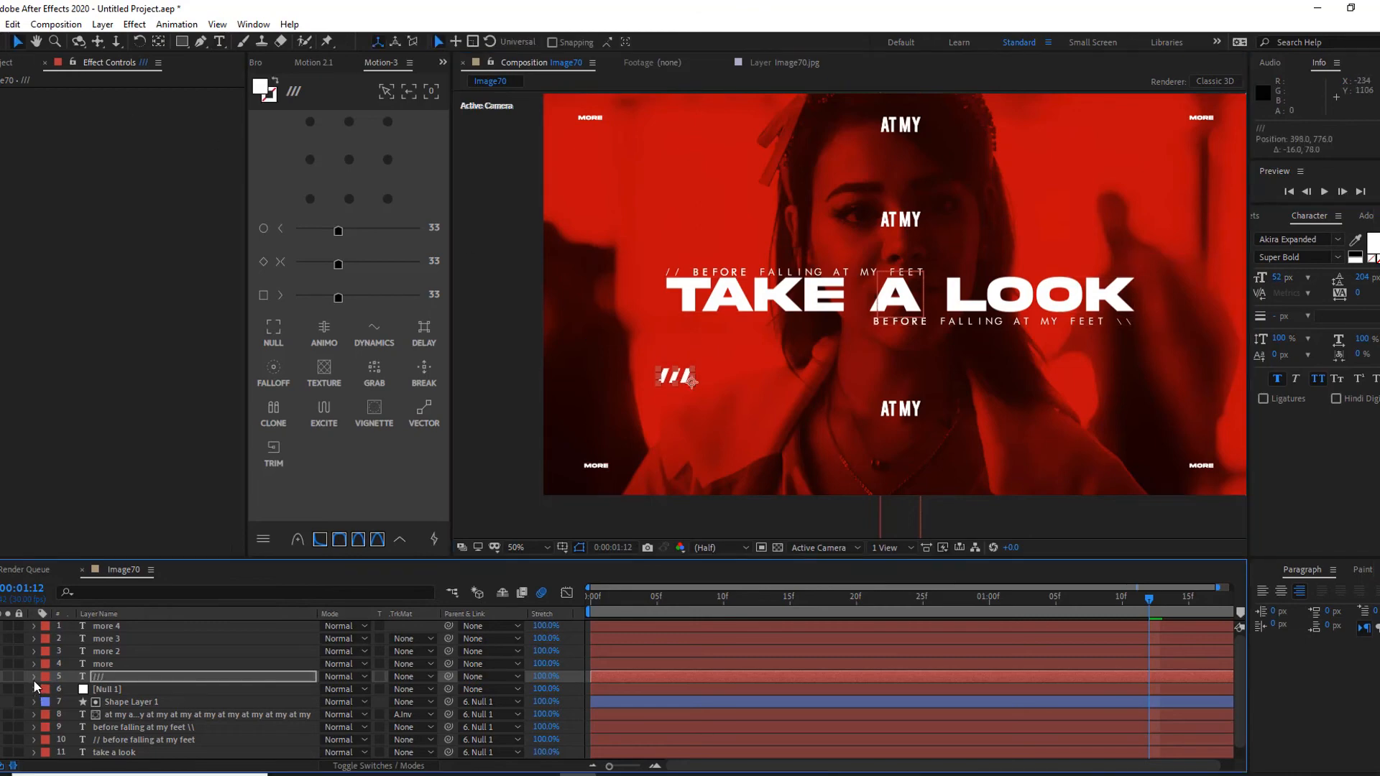
{"action": "left_click", "coordinate": [433, 689]}
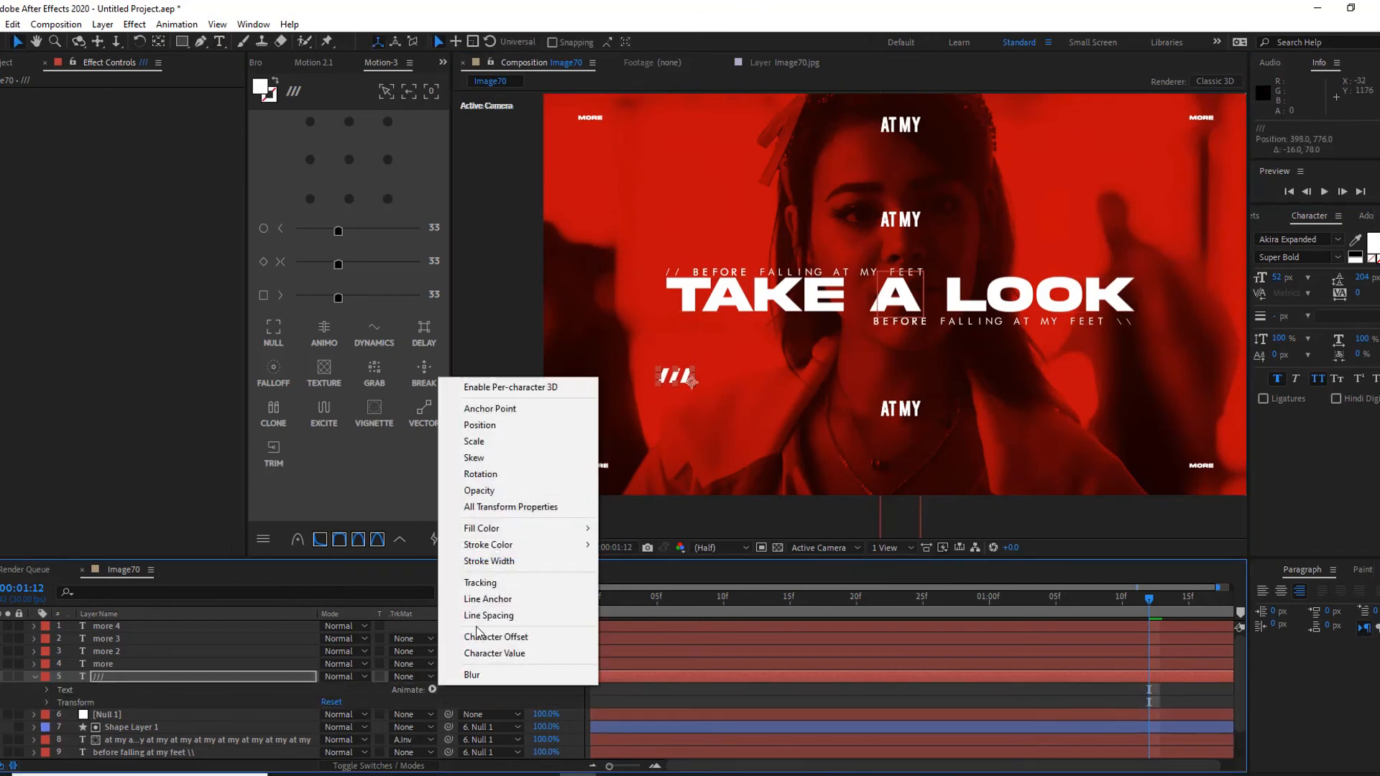
{"action": "left_click", "coordinate": [488, 583]}
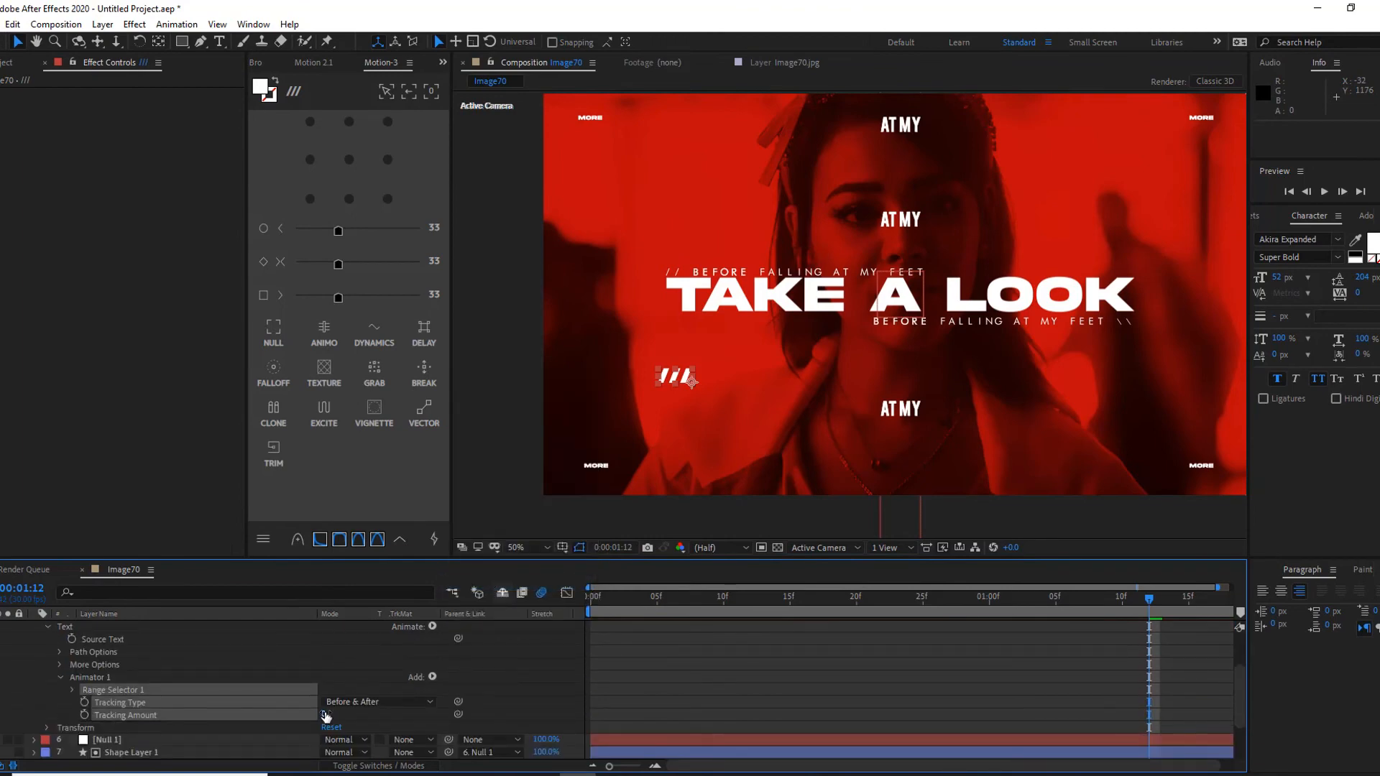
{"action": "left_click_drag", "start_coordinate": [419, 714], "coordinate": [455, 714]}
{"action": "left_click_drag", "start_coordinate": [688, 378], "coordinate": [808, 376]}
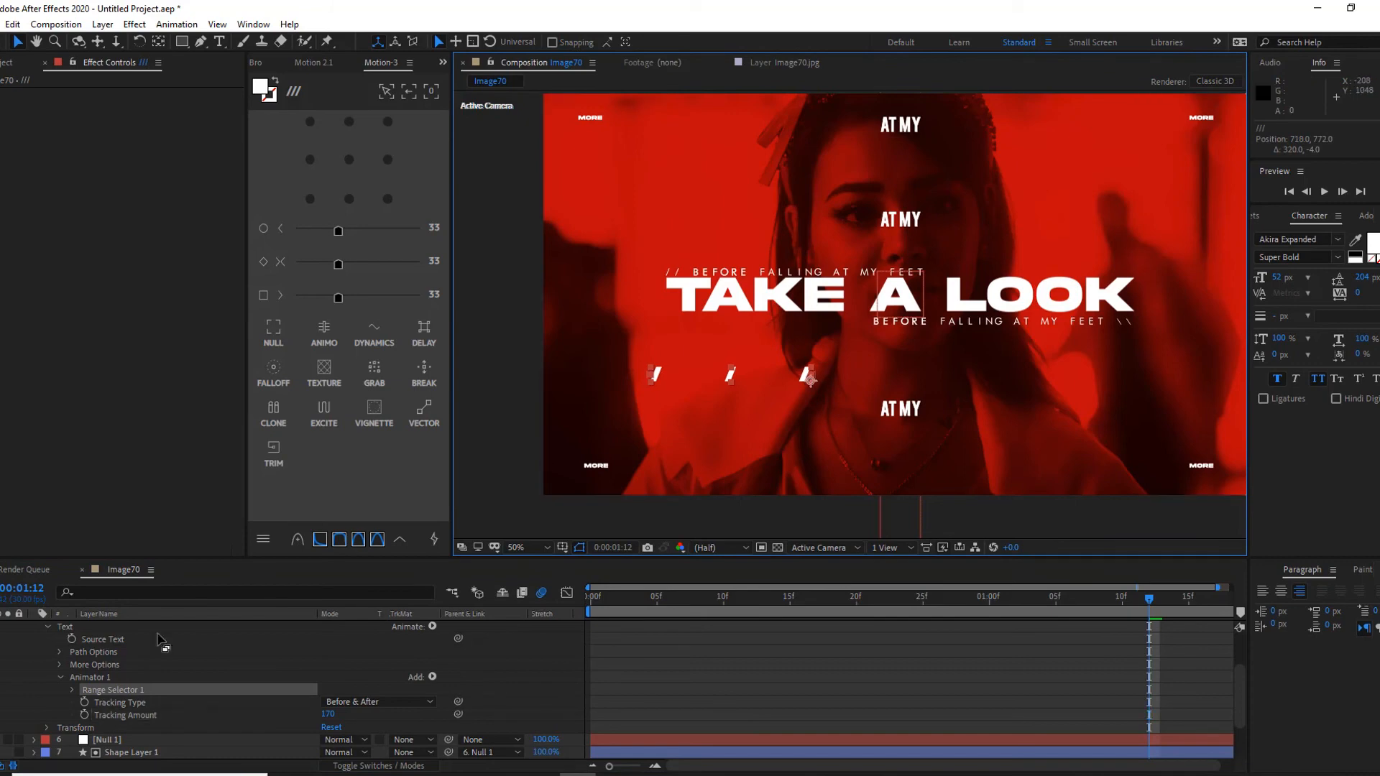
Add a Wiggly selector to the "///" layer's Tracking animator and preview the random spacing.
{"action": "left_click", "coordinate": [432, 676]}
{"action": "mouse_move", "coordinate": [485, 700]}
{"action": "left_click", "coordinate": [564, 716]}
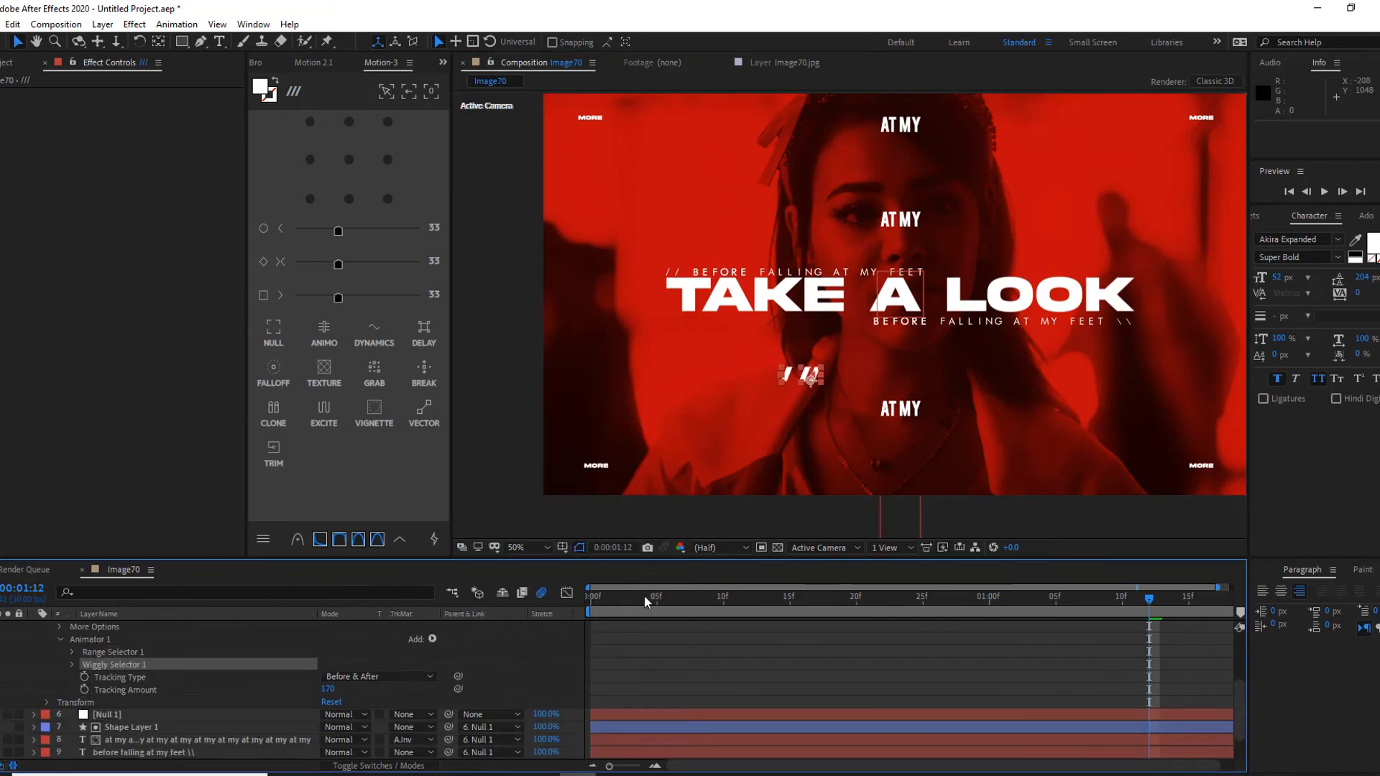
{"action": "key", "text": "space"}
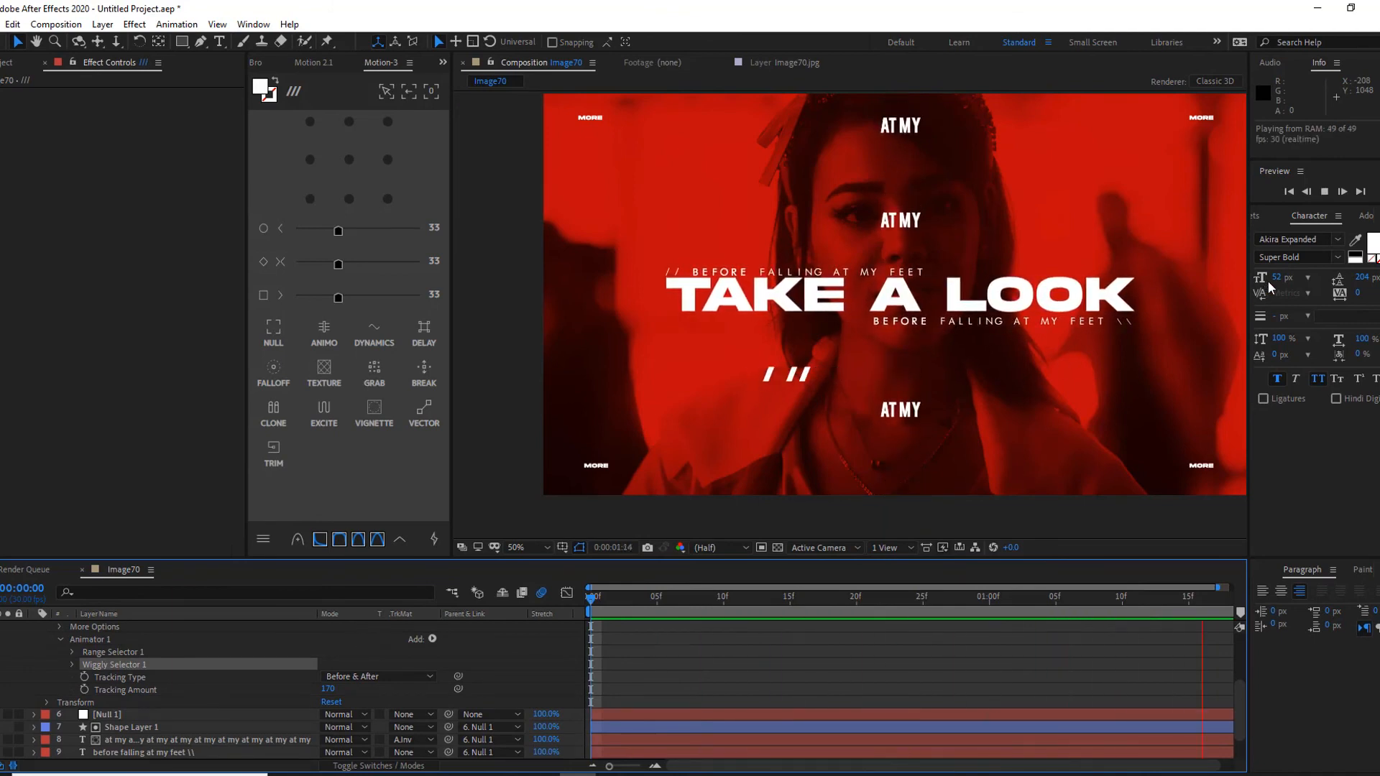
{"action": "scroll", "coordinate": [195, 643], "scroll_direction": "up", "scroll_amount": 3}
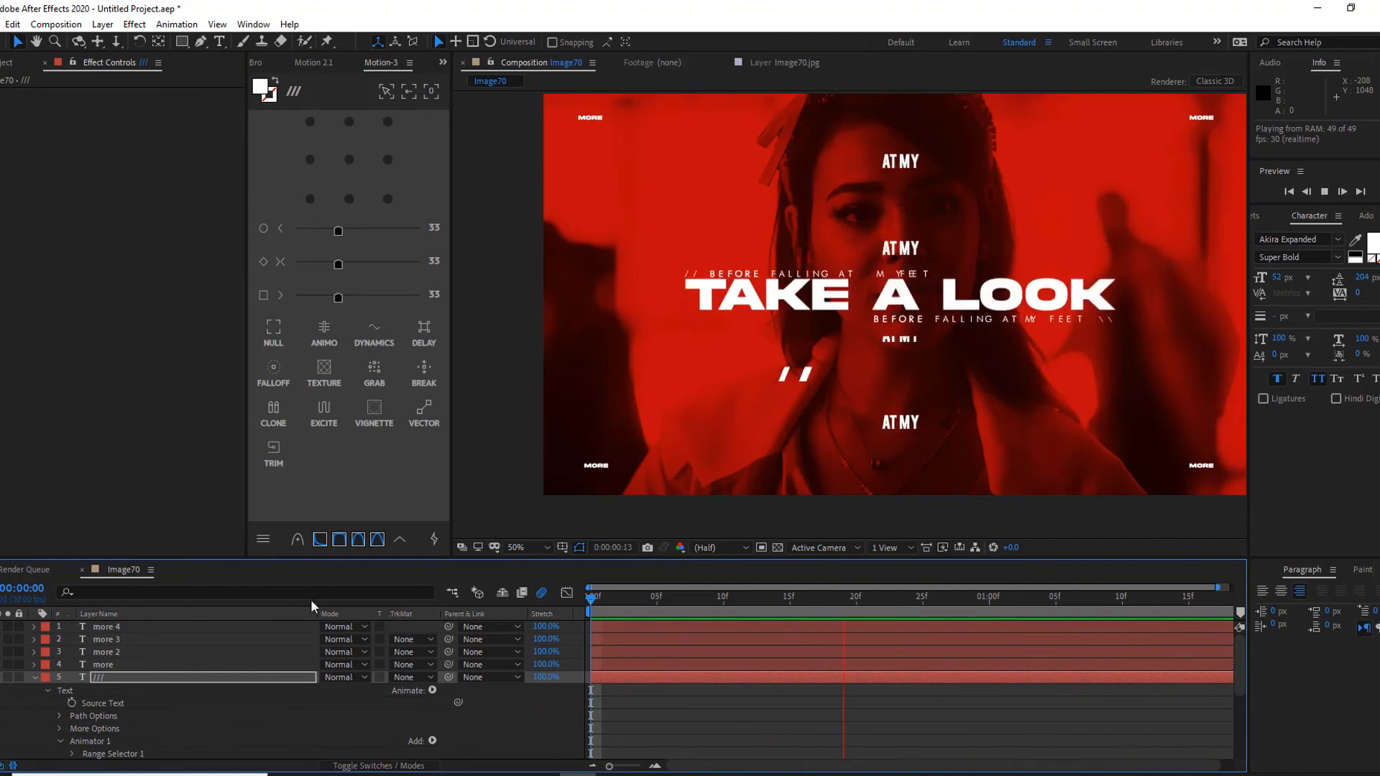
{"action": "key", "text": "space"}
Add a "/////" text beside the woman's head, above the title's end, in the Regular Futurist Fixed-width font at 20 px.
{"action": "key", "text": "ctrl+shift+a"}
{"action": "left_click", "coordinate": [220, 42]}
{"action": "left_click", "coordinate": [1041, 167]}
{"action": "type", "text": "////"}
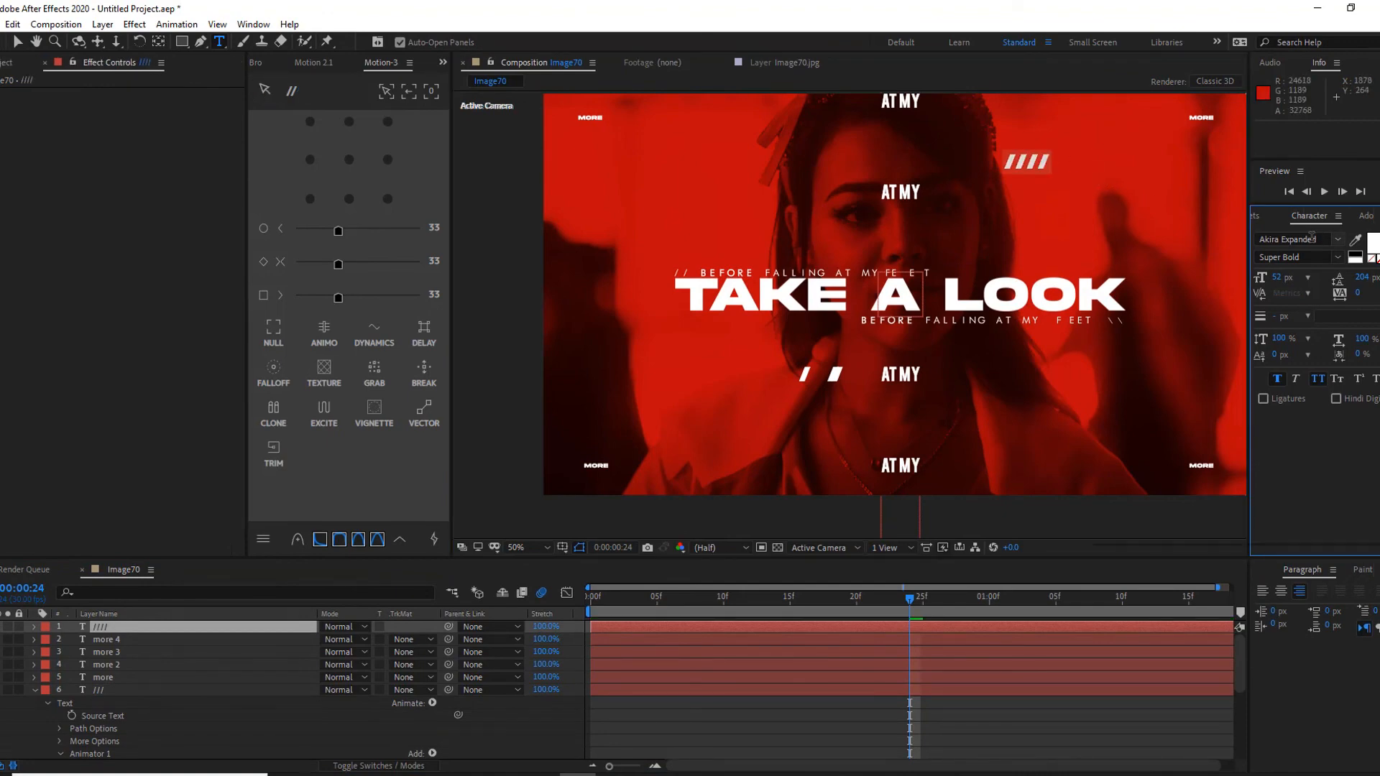
{"action": "left_click", "coordinate": [1315, 232]}
{"action": "type", "text": "fut"}
{"action": "left_click", "coordinate": [1204, 294]}
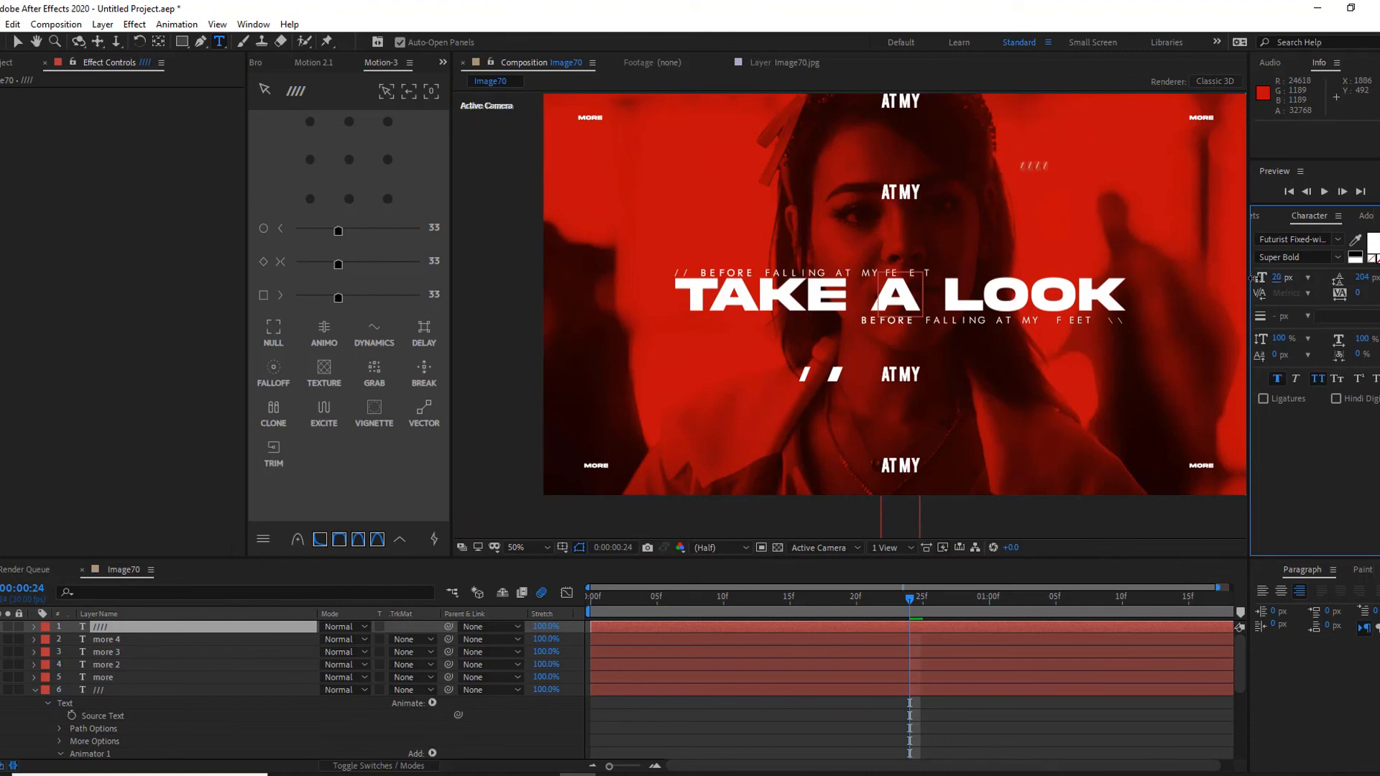
{"action": "left_click", "coordinate": [1047, 167]}
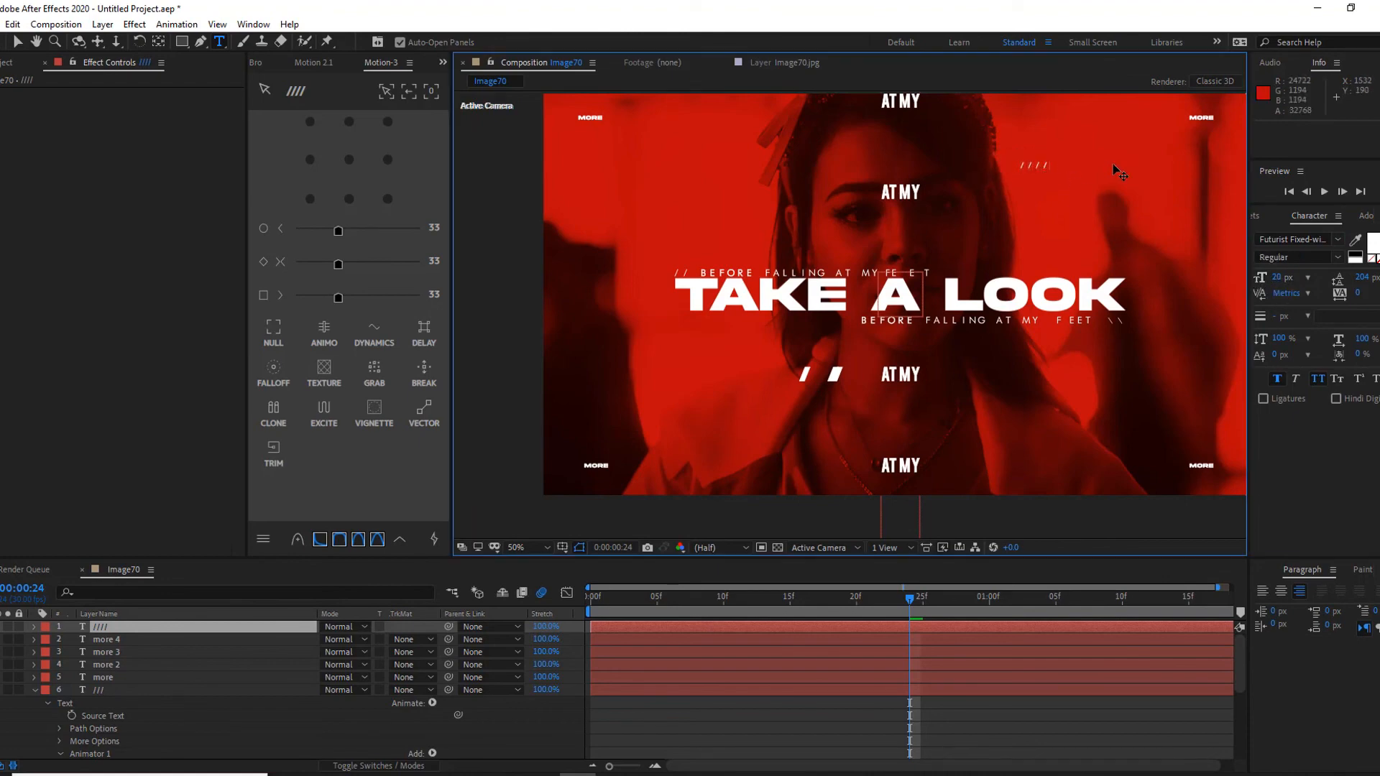
Center-align the "/////" text and center its anchor point.
{"action": "left_click", "coordinate": [34, 627]}
{"action": "left_click", "coordinate": [432, 640]}
{"action": "left_click", "coordinate": [187, 630]}
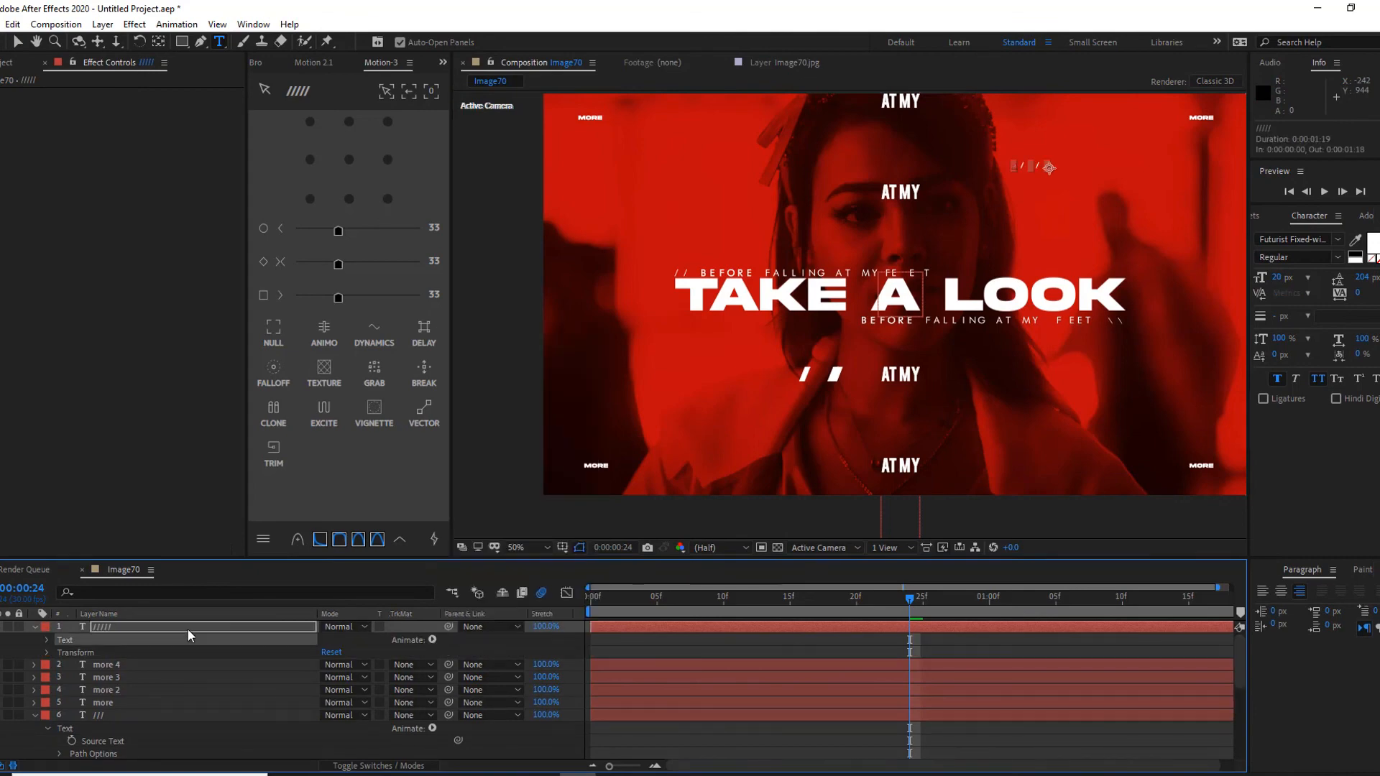
{"action": "left_click", "coordinate": [1279, 591]}
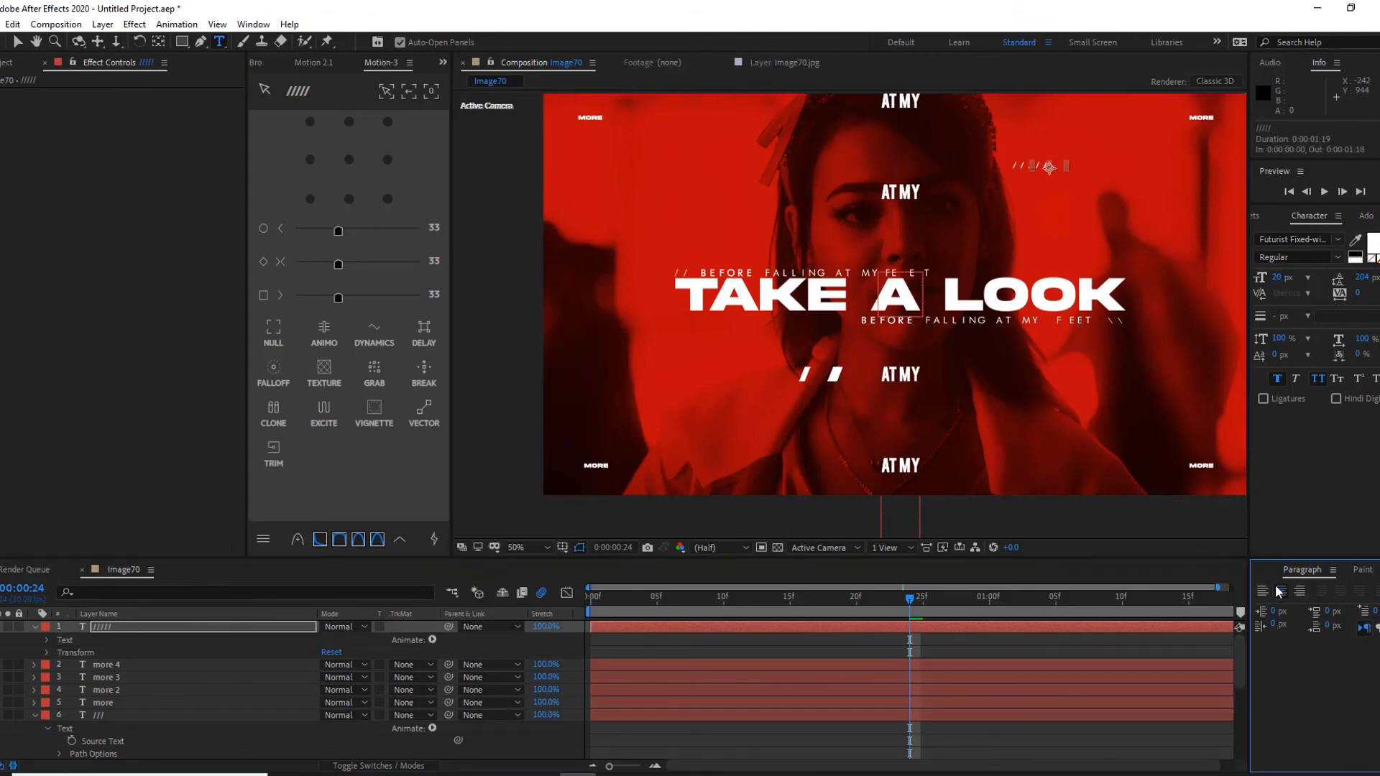
{"action": "left_click", "coordinate": [349, 160]}
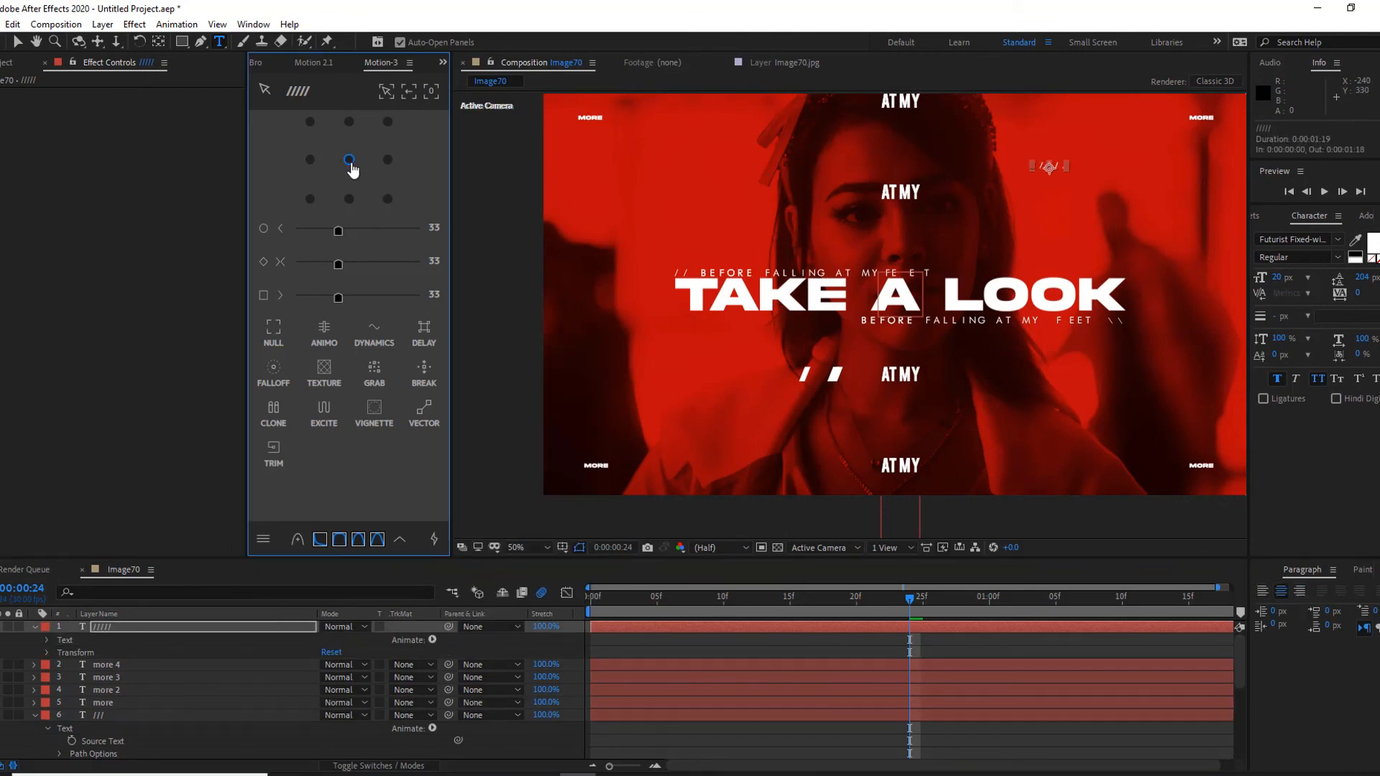
Add a Tracking animator of 84 with a Wiggly selector to the "/////" layer and preview it.
{"action": "left_click", "coordinate": [433, 639]}
{"action": "left_click", "coordinate": [478, 530]}
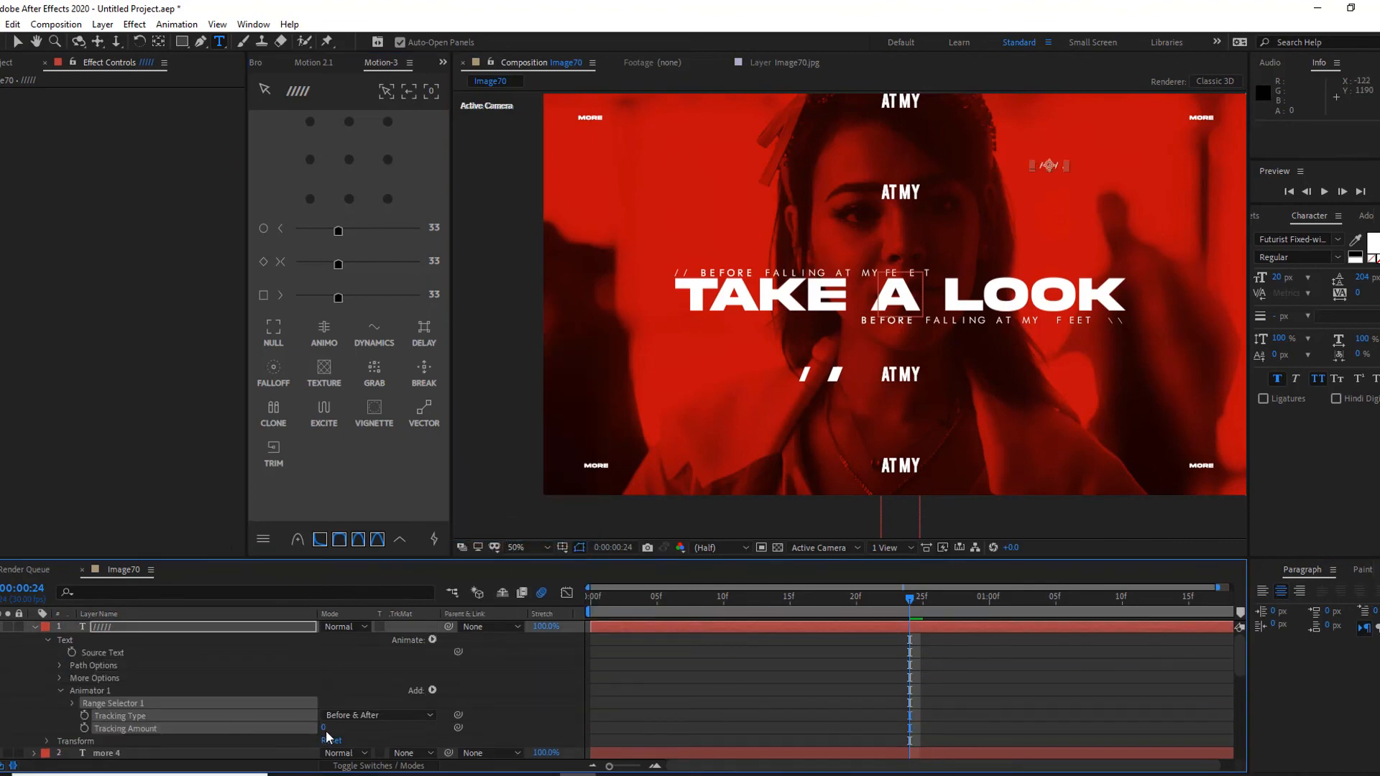
{"action": "left_click_drag", "start_coordinate": [390, 732], "coordinate": [482, 679]}
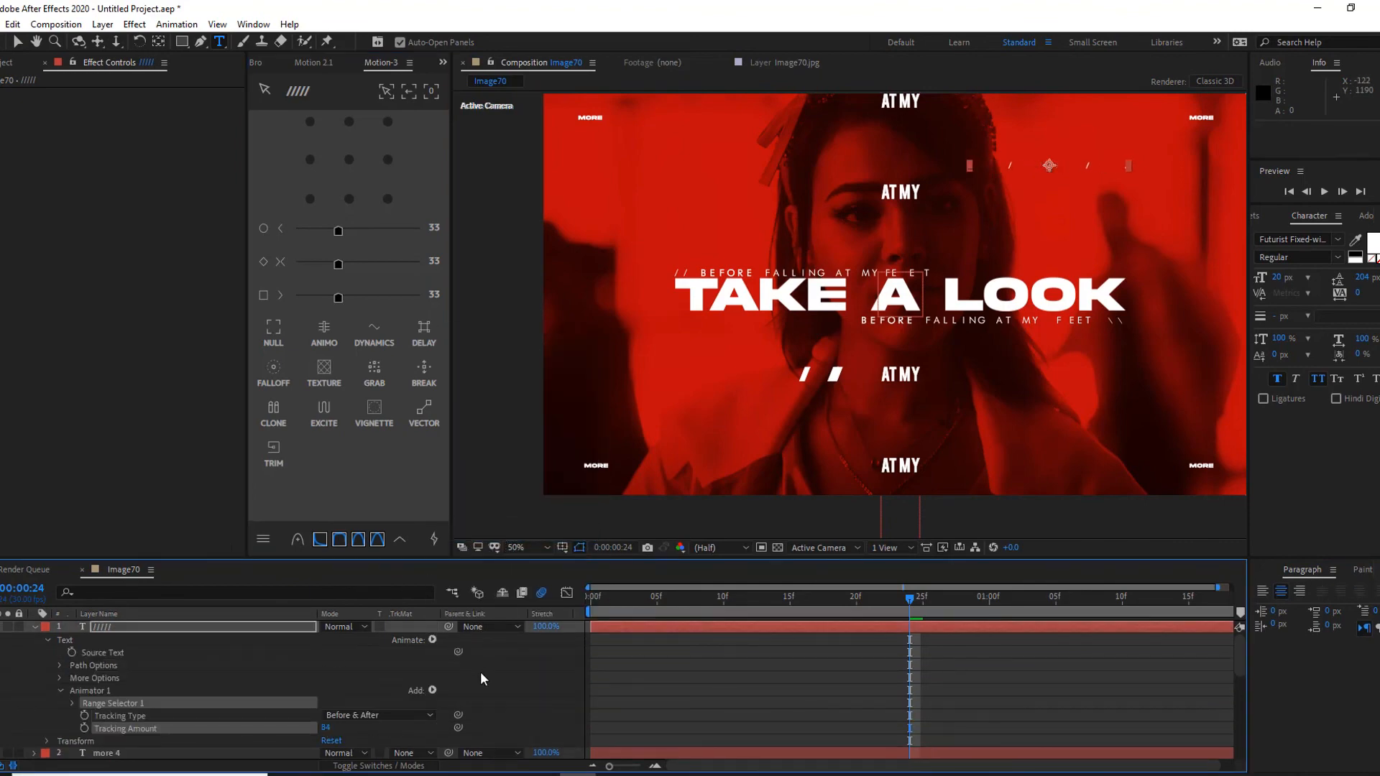
{"action": "mouse_move", "coordinate": [469, 712]}
{"action": "left_click", "coordinate": [550, 728]}
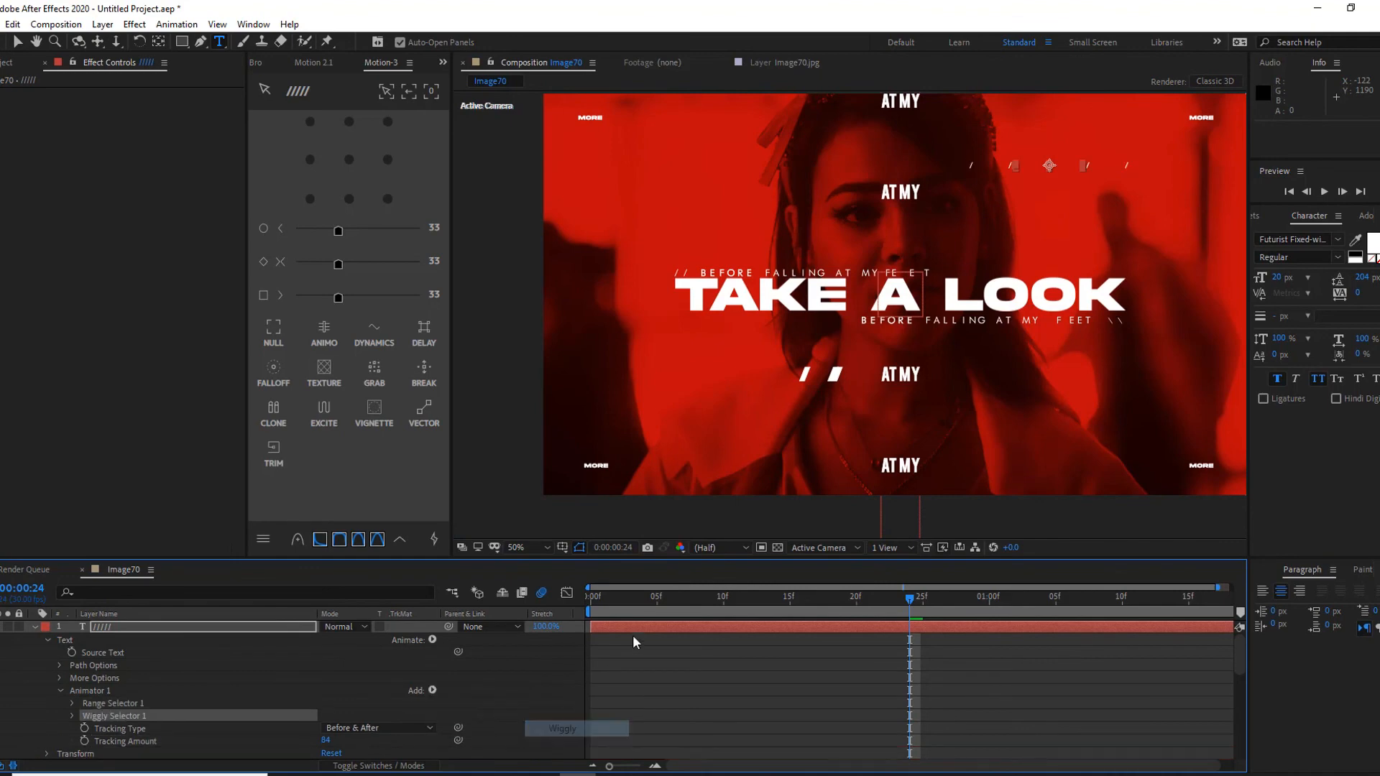
{"action": "key", "text": "Home"}
{"action": "key", "text": "space"}
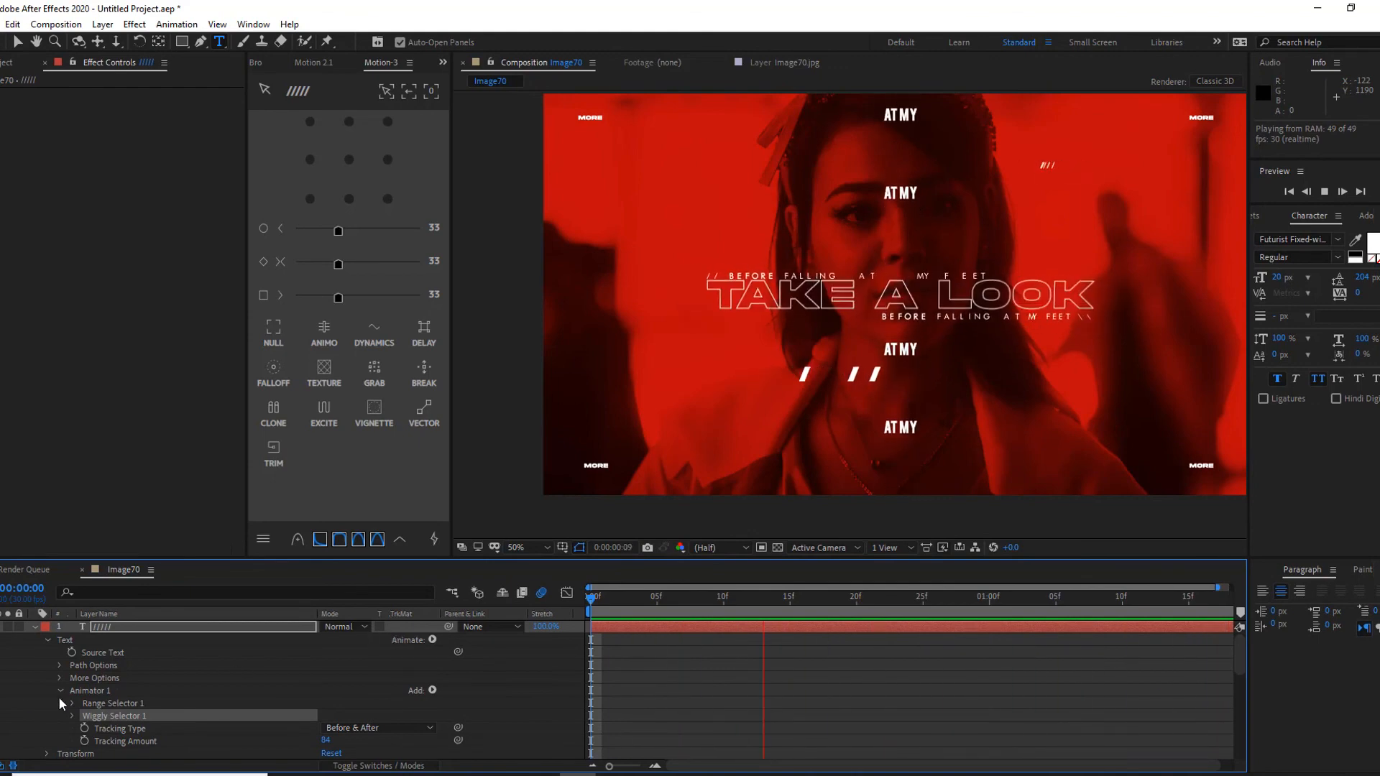
{"action": "key", "text": "space"}
Move the "/////" layer below the "more" layers, directly above "///", and collapse both slash layers.
{"action": "left_click", "coordinate": [36, 626]}
{"action": "left_click_drag", "start_coordinate": [127, 623], "coordinate": [108, 683]}
{"action": "left_click", "coordinate": [34, 690]}
{"action": "scroll", "coordinate": [145, 696], "scroll_direction": "down", "scroll_amount": 2}
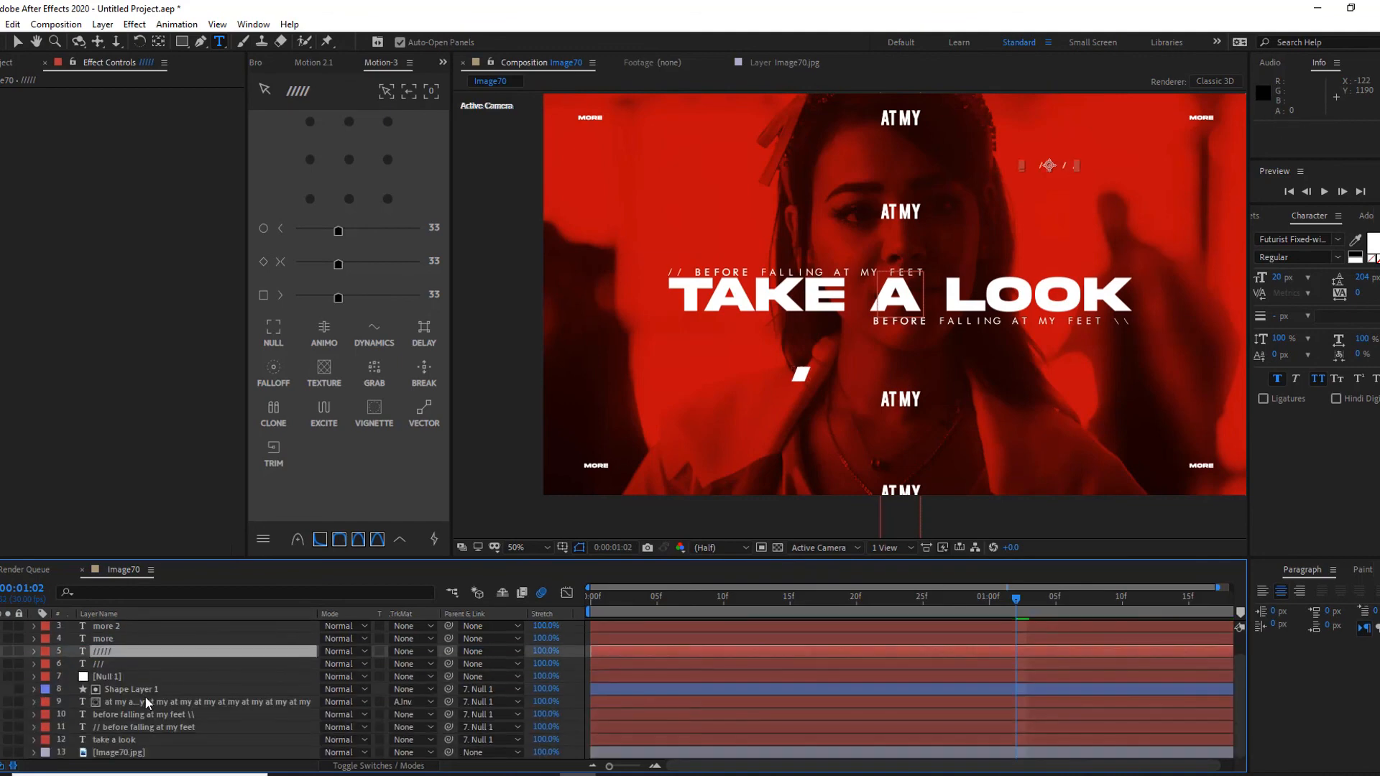
Pre-compose the layers from the null down to "take a look" as Pre-comp 1, moving all attributes into it.
{"action": "left_click", "coordinate": [135, 678]}
{"action": "left_click", "coordinate": [139, 745], "text": "shift"}
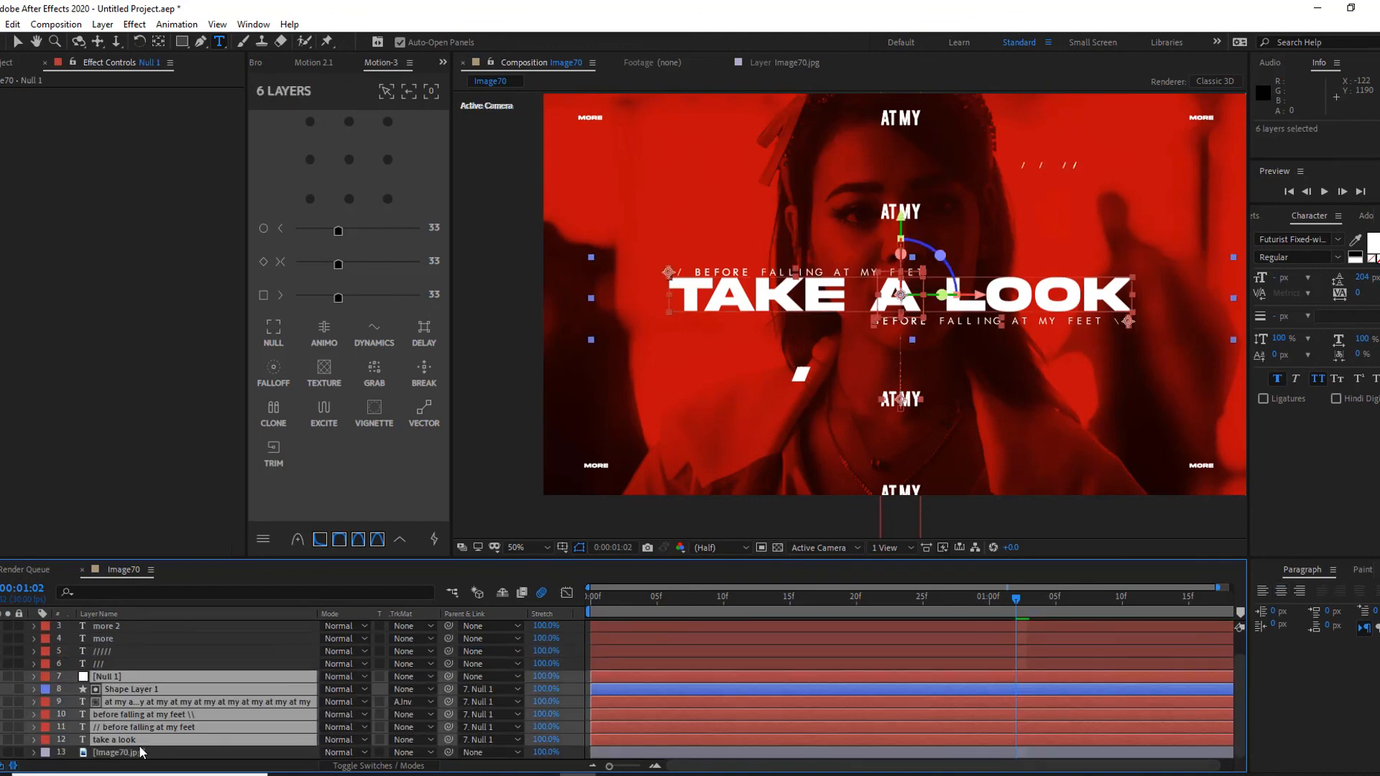
{"action": "right_click", "coordinate": [140, 745]}
{"action": "left_click", "coordinate": [180, 665]}
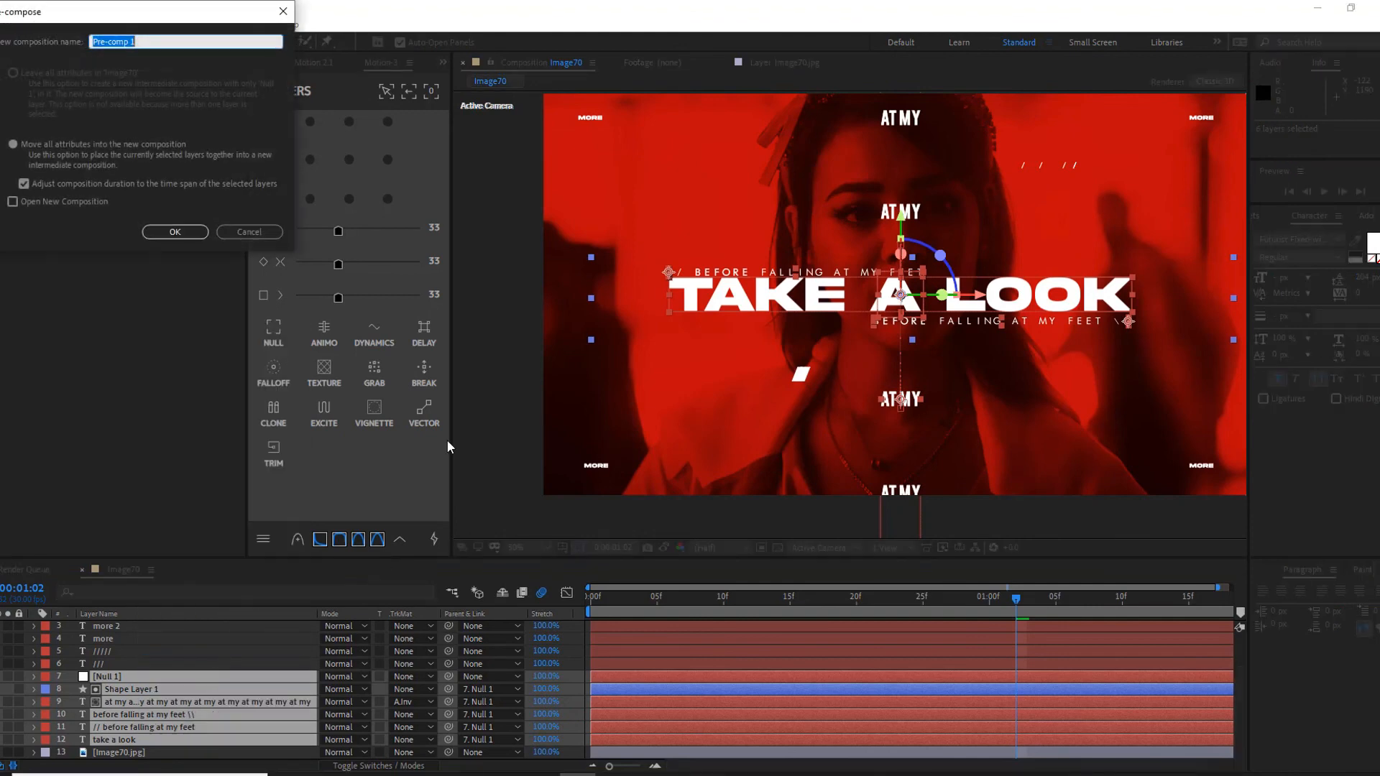
{"action": "left_click", "coordinate": [179, 232]}
Search the effects for "stretch" and apply S_StretchFrameEdges to Pre-comp 1.
{"action": "left_click", "coordinate": [1375, 217]}
{"action": "left_click", "coordinate": [1360, 236]}
{"action": "left_click", "coordinate": [1327, 235]}
{"action": "type", "text": "stretc"}
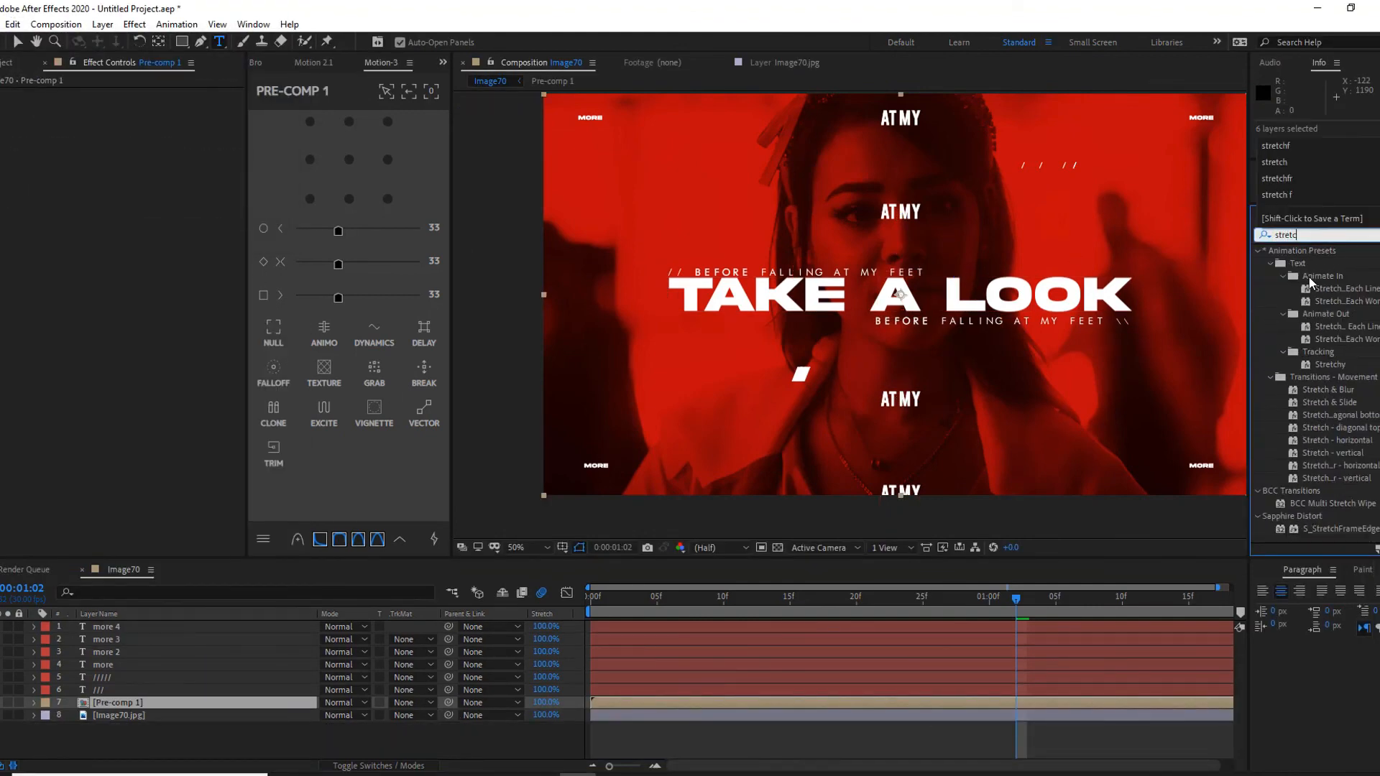
{"action": "left_click", "coordinate": [1349, 530]}
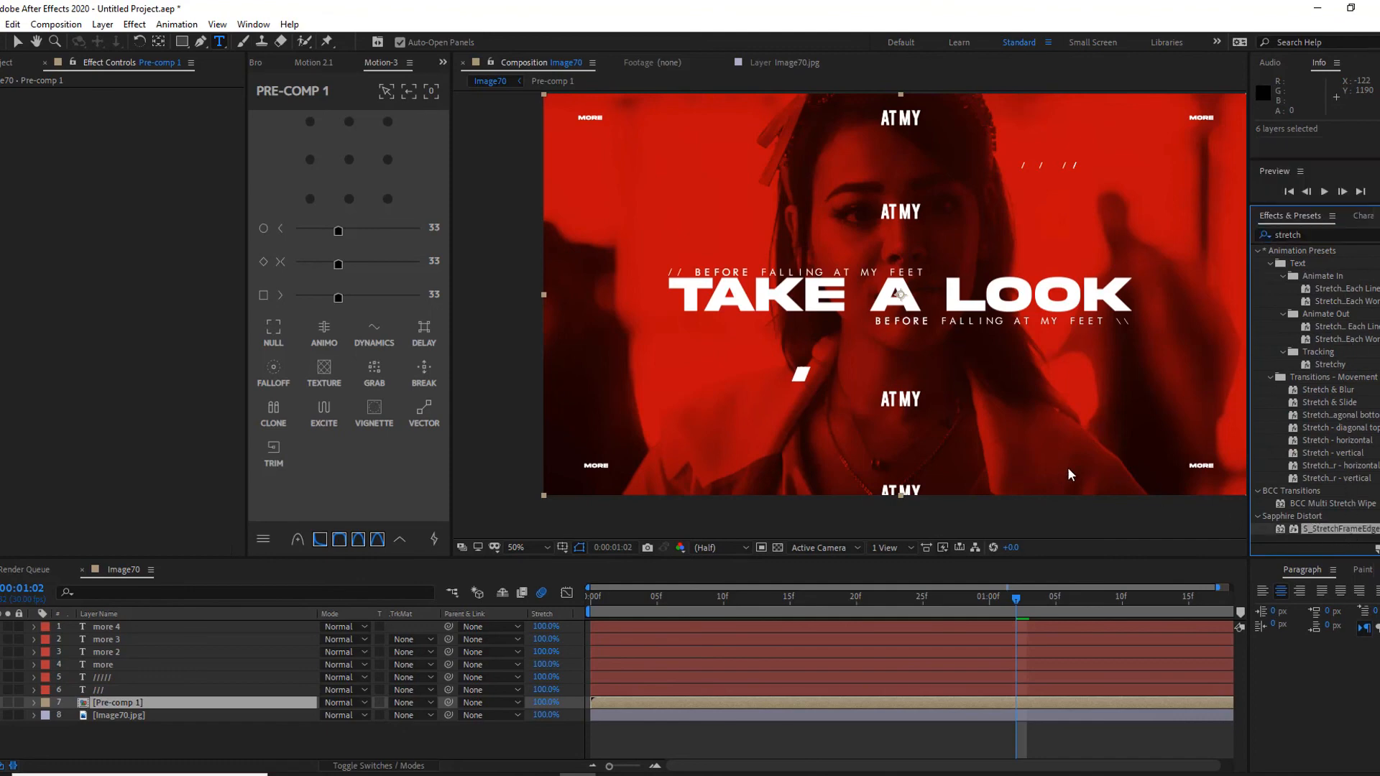
{"action": "left_click_drag", "start_coordinate": [1062, 470], "coordinate": [191, 700]}
Keyframe the S_StretchFrameEdges Center Squeeze from the first frame to 1.000 at 0:00:00:23 and reveal its keyframes.
{"action": "left_click_drag", "start_coordinate": [132, 133], "coordinate": [198, 121]}
{"action": "left_click", "coordinate": [591, 598]}
{"action": "key", "text": "space"}
{"action": "left_click", "coordinate": [8, 131]}
{"action": "key", "text": "space"}
{"action": "key", "text": "space"}
{"action": "left_click", "coordinate": [208, 248]}
{"action": "key", "text": "u"}
Move the second Center Squeeze keyframe to about 0:00:01:03, ease both keyframes and preview the animation.
{"action": "left_click", "coordinate": [938, 732]}
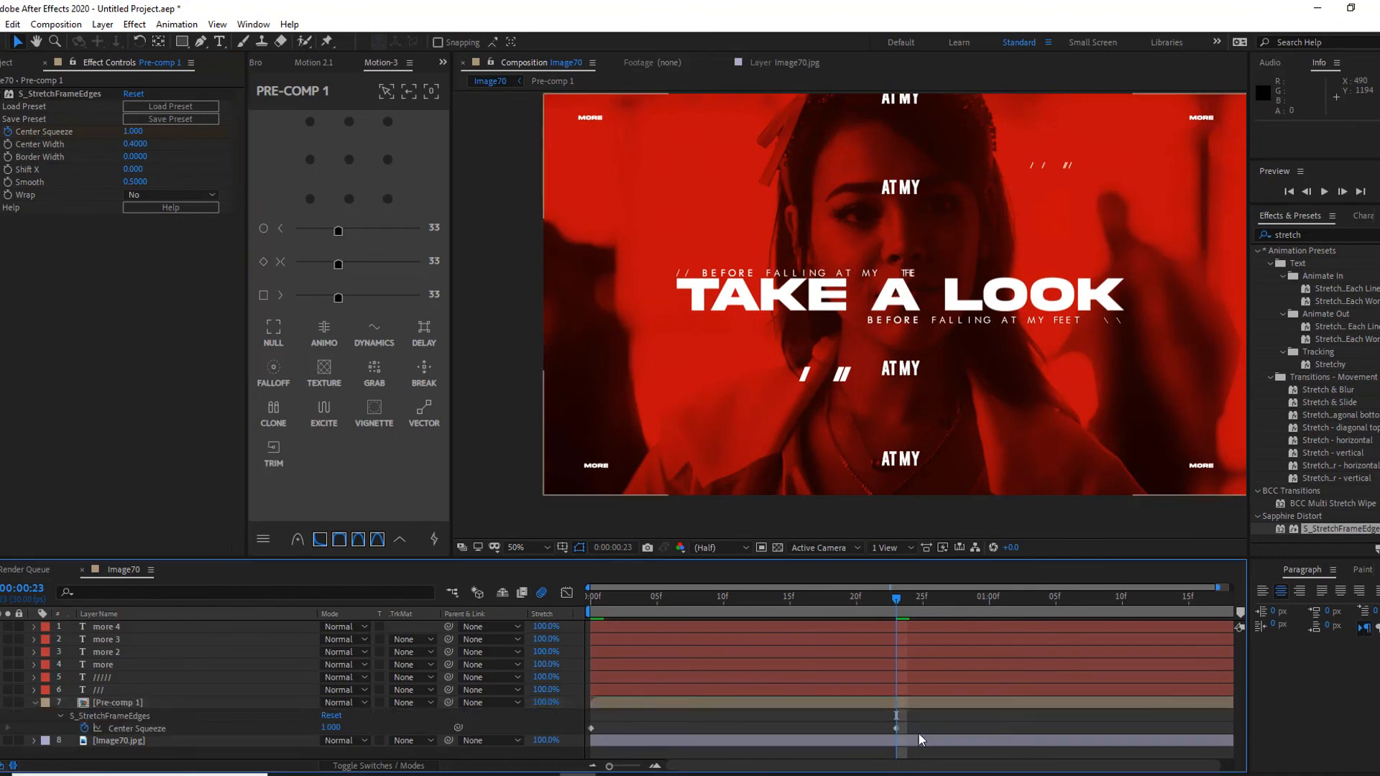
{"action": "left_click_drag", "start_coordinate": [896, 728], "coordinate": [1029, 728]}
{"action": "left_click", "coordinate": [591, 598]}
{"action": "key", "text": "space"}
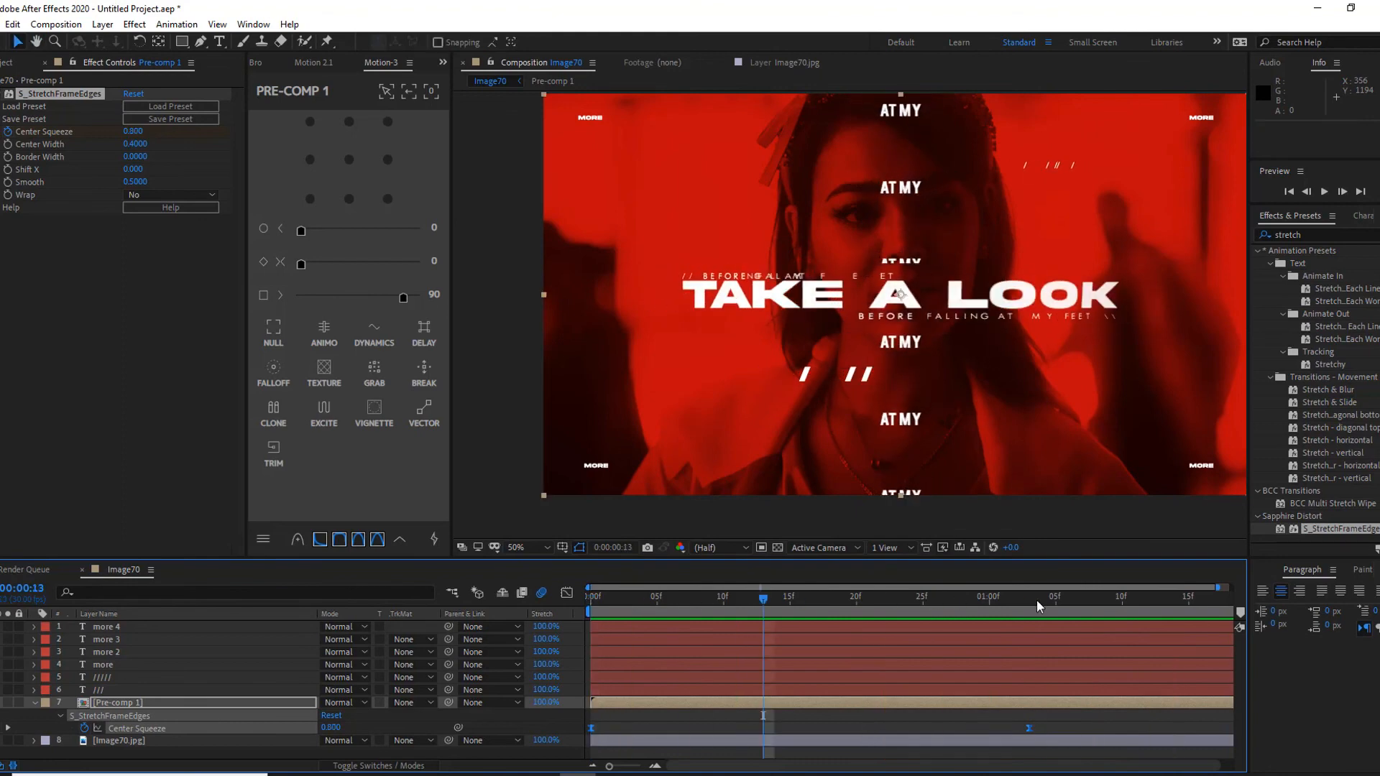
{"action": "key", "text": "space"}
{"action": "key", "text": "space"}
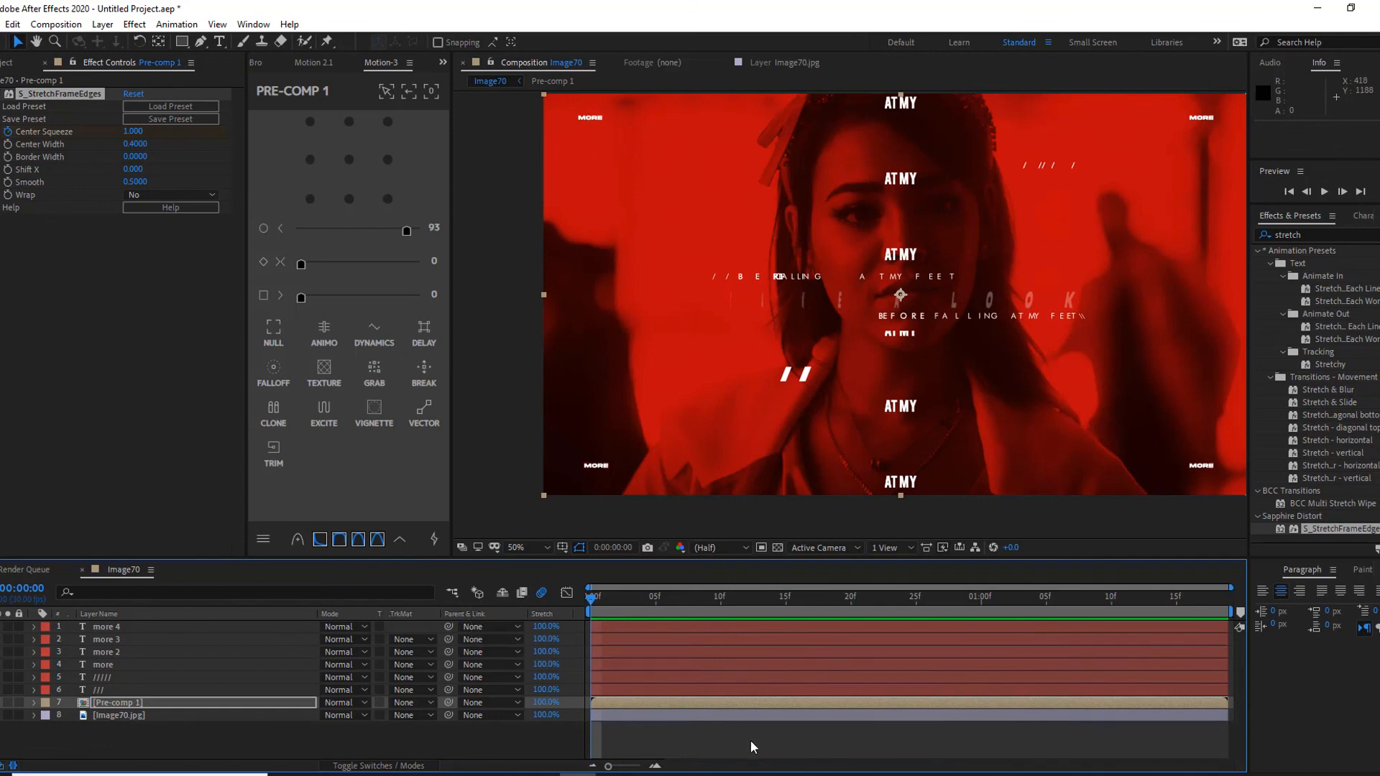
{"action": "mouse_move", "coordinate": [832, 775]}
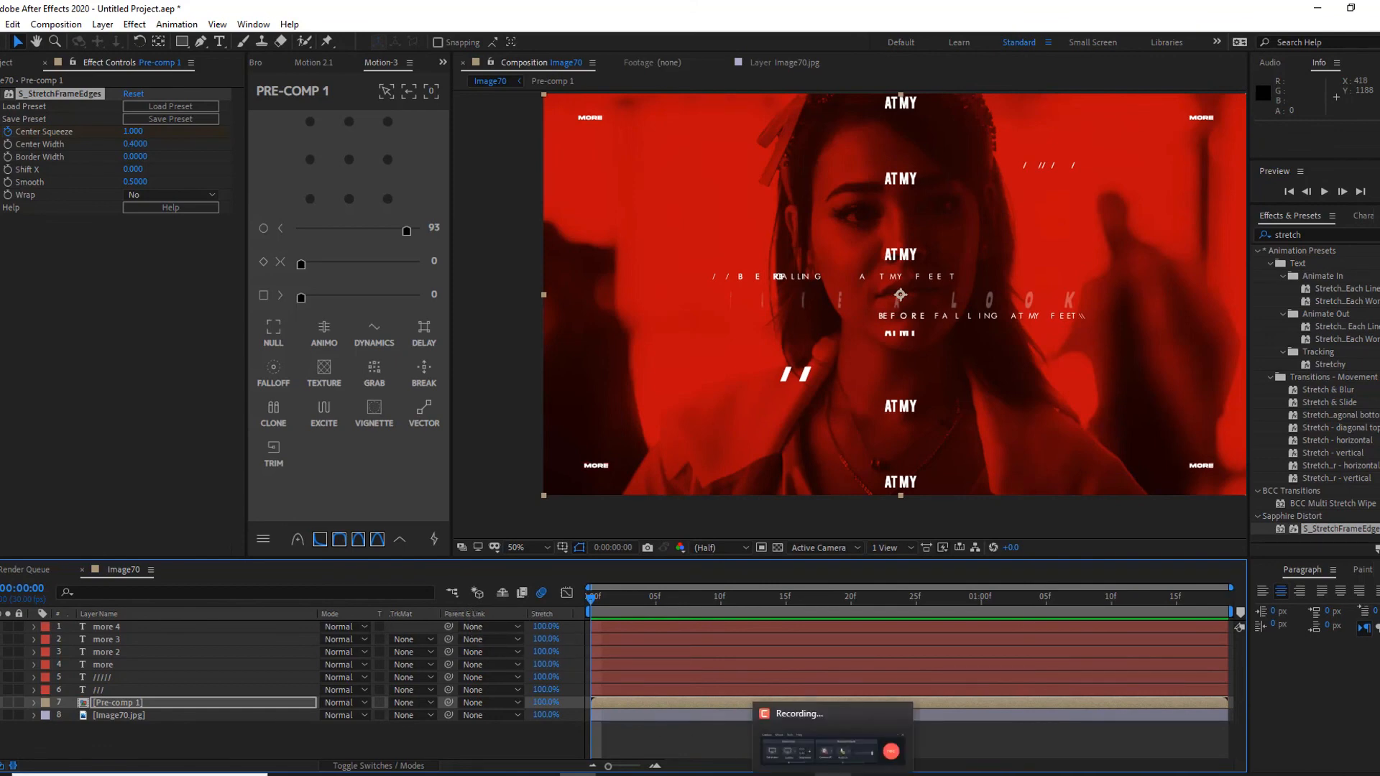